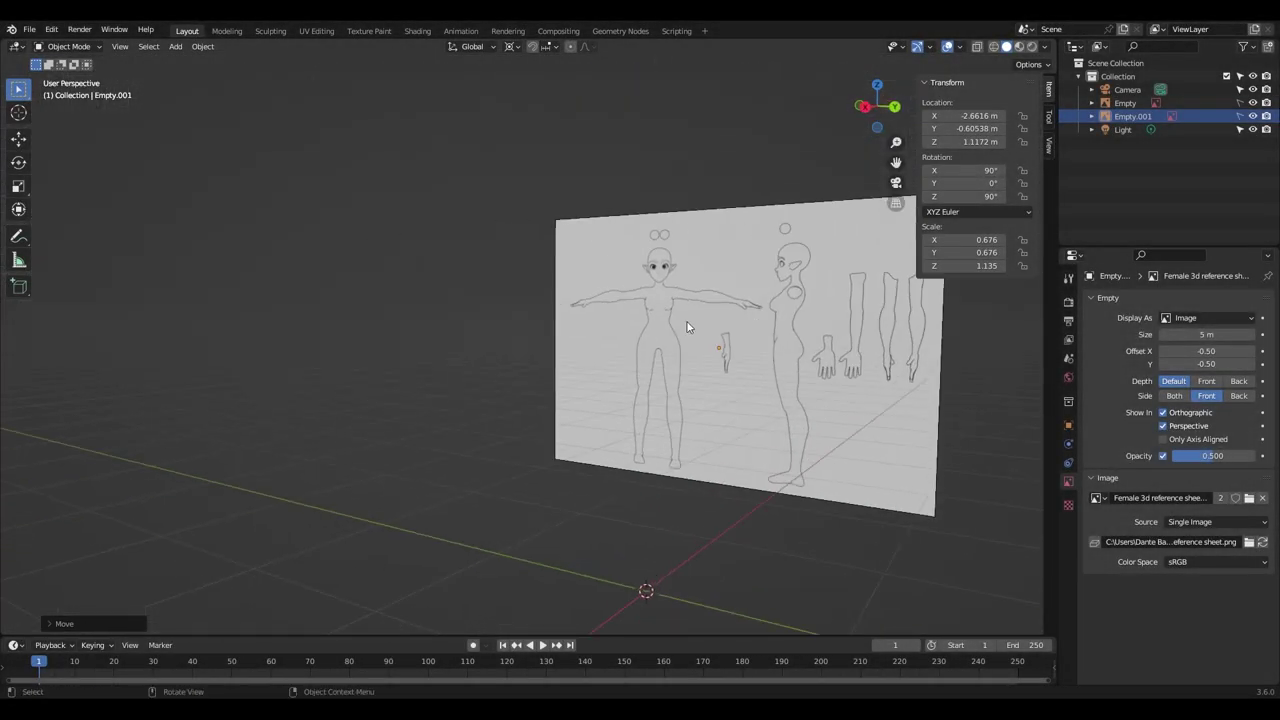
Switch to front view facing the reference sheet and add a cube.
{"action": "middle_click_drag", "start_coordinate": [596, 355], "coordinate": [736, 396]}
{"action": "key", "text": "KP_1"}
{"action": "scroll", "coordinate": [606, 403], "scroll_direction": "up", "scroll_amount": 2}
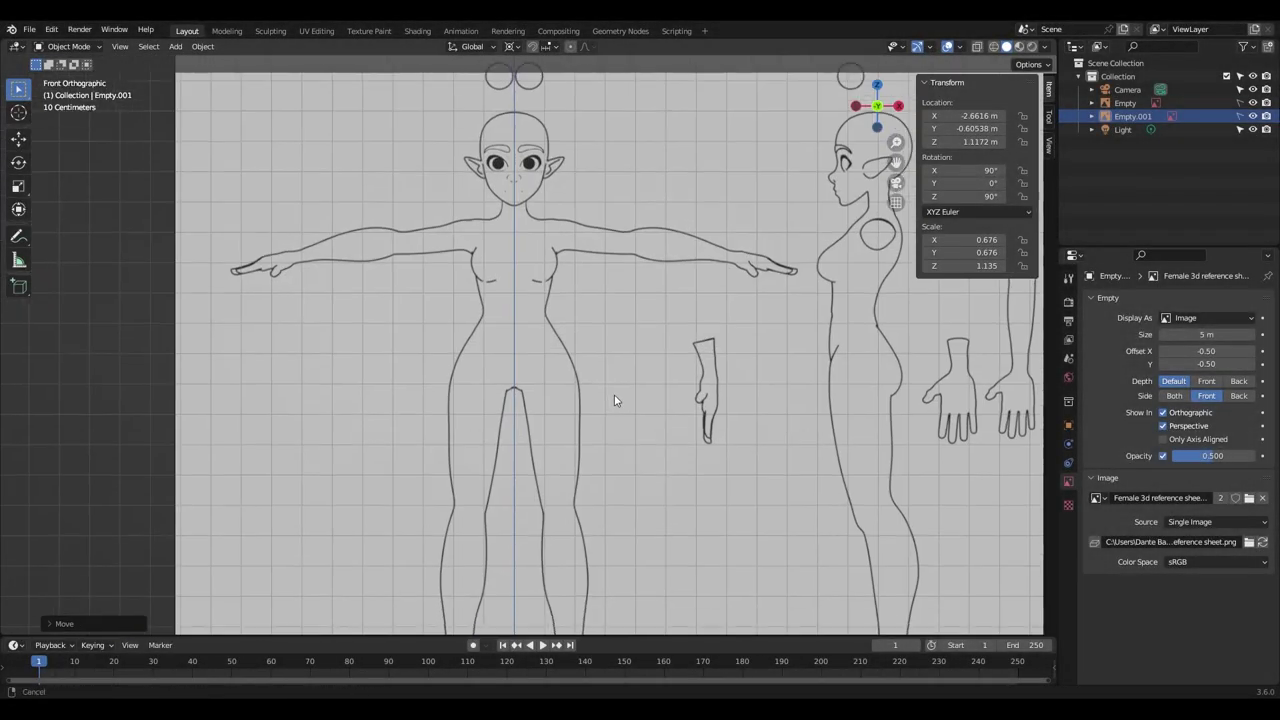
{"action": "scroll", "coordinate": [620, 340], "scroll_direction": "up", "scroll_amount": 2}
{"action": "key", "text": "shift+a"}
{"action": "mouse_move", "coordinate": [458, 205]}
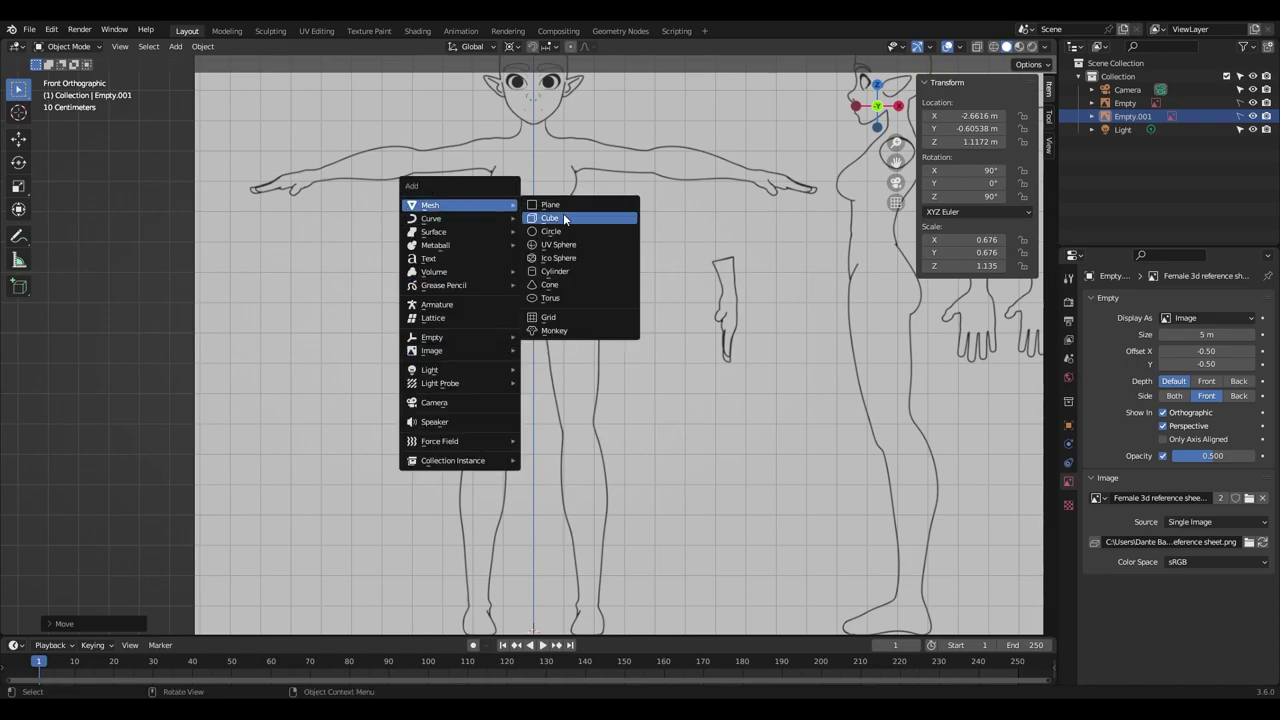
{"action": "left_click", "coordinate": [557, 220]}
Give the cube a Subdivision Surface modifier at level 3.
{"action": "scroll", "coordinate": [567, 322], "scroll_direction": "down", "scroll_amount": 3}
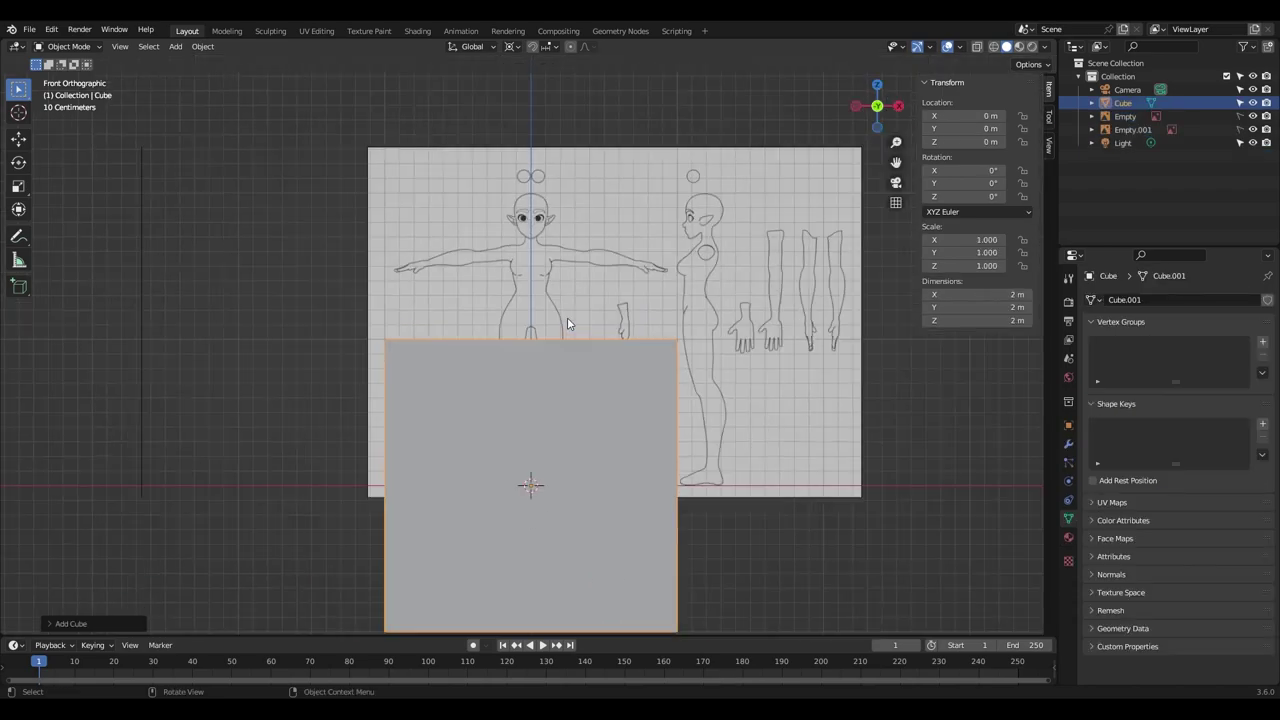
{"action": "left_click", "coordinate": [1068, 443]}
{"action": "left_click", "coordinate": [1126, 303]}
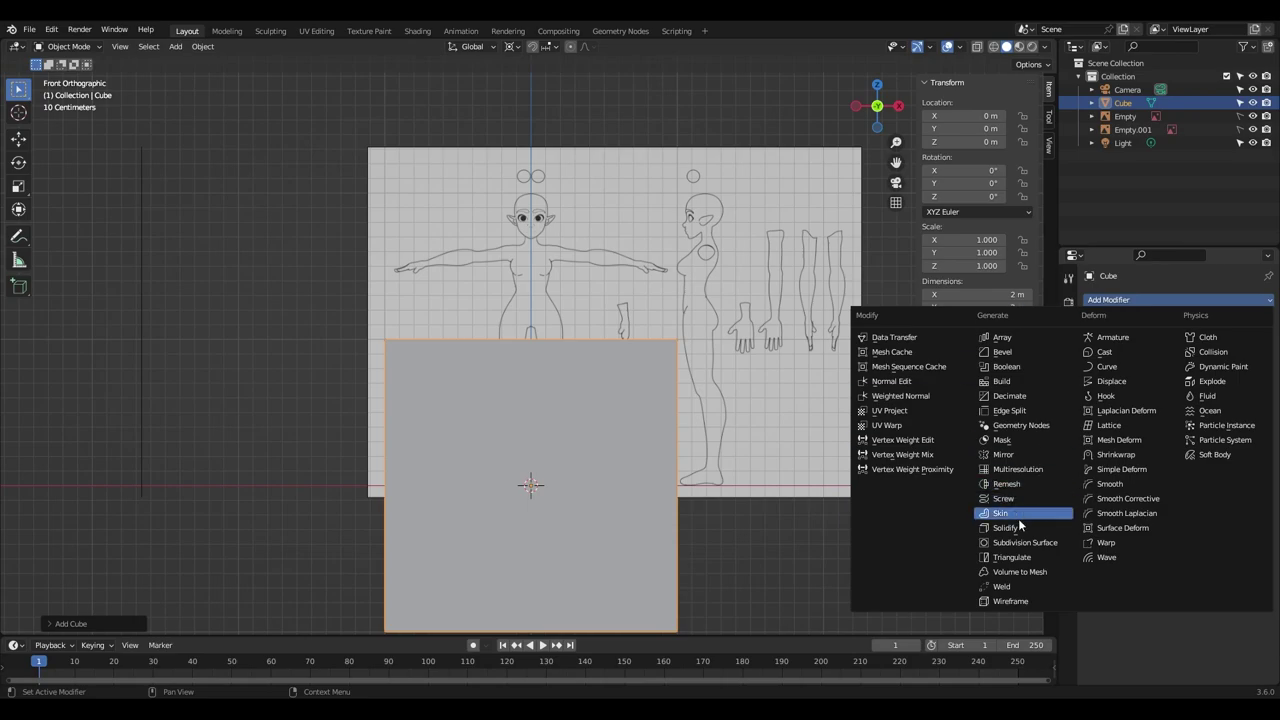
{"action": "left_click", "coordinate": [1005, 543]}
{"action": "left_click_drag", "start_coordinate": [1205, 358], "coordinate": [1230, 371]}
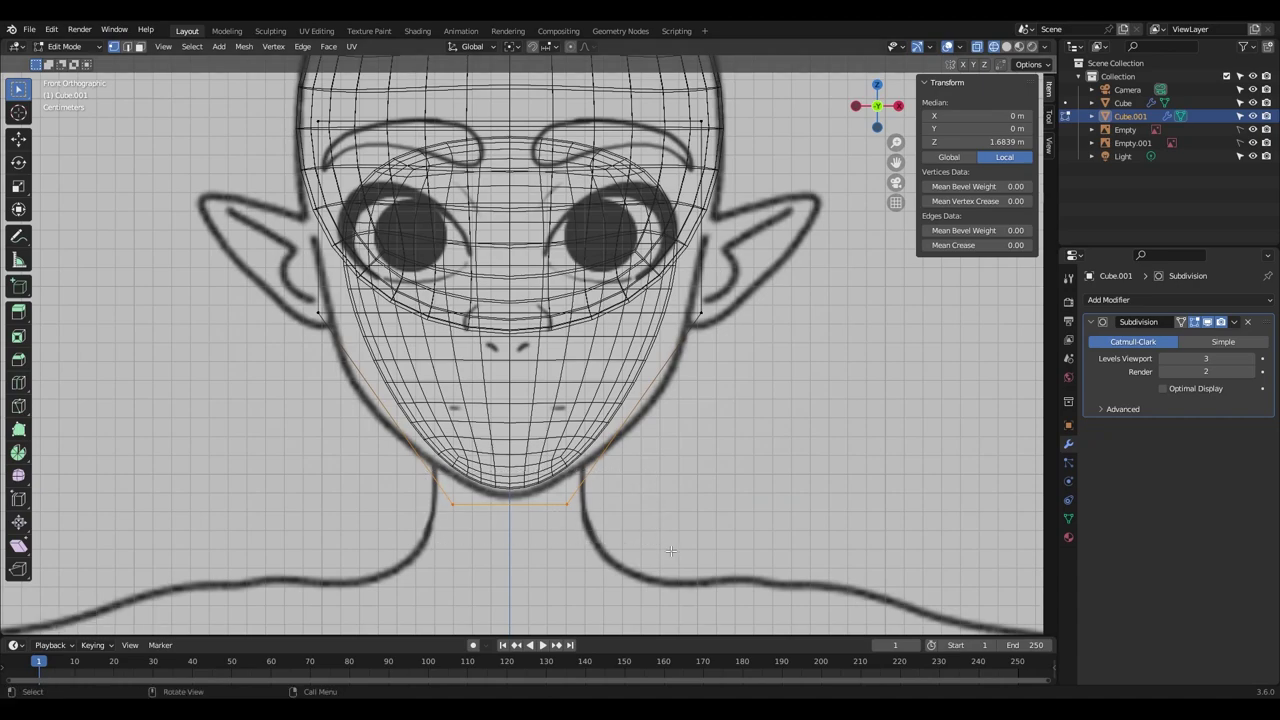
Move the chin loop vertically to a new height.
{"action": "key", "text": "g"}
{"action": "key", "text": "z"}
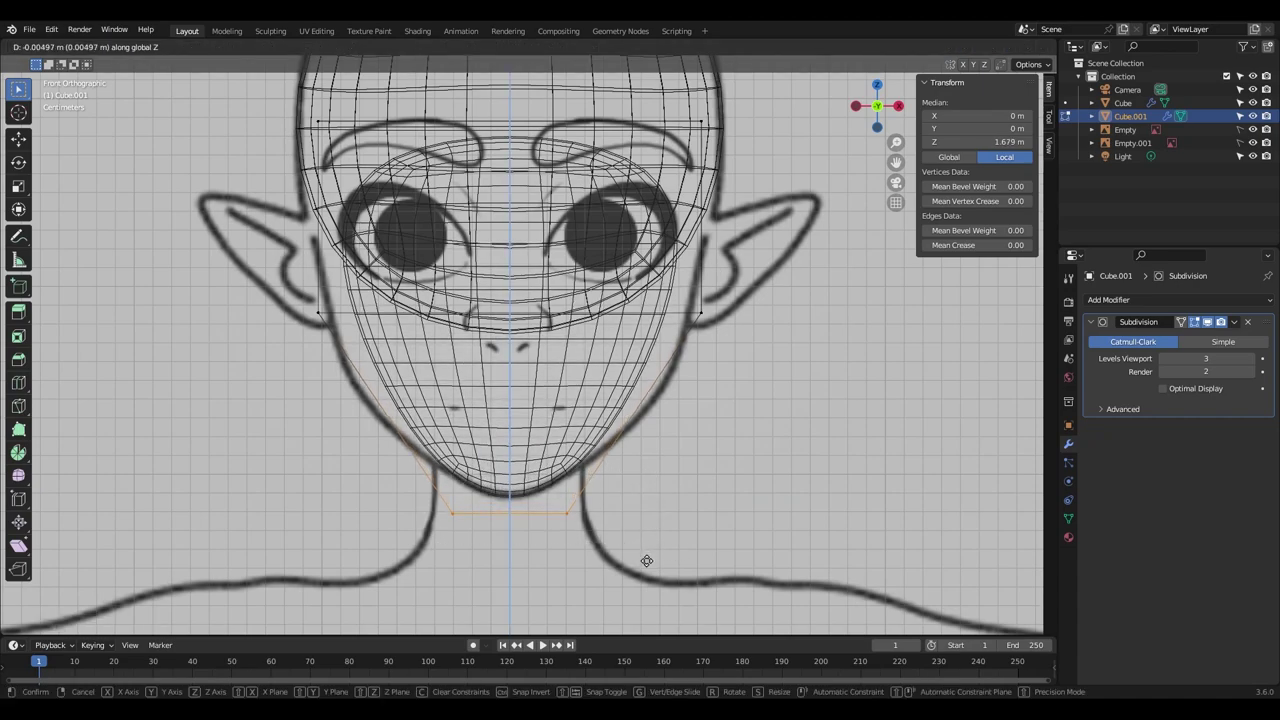
{"action": "left_click", "coordinate": [647, 559]}
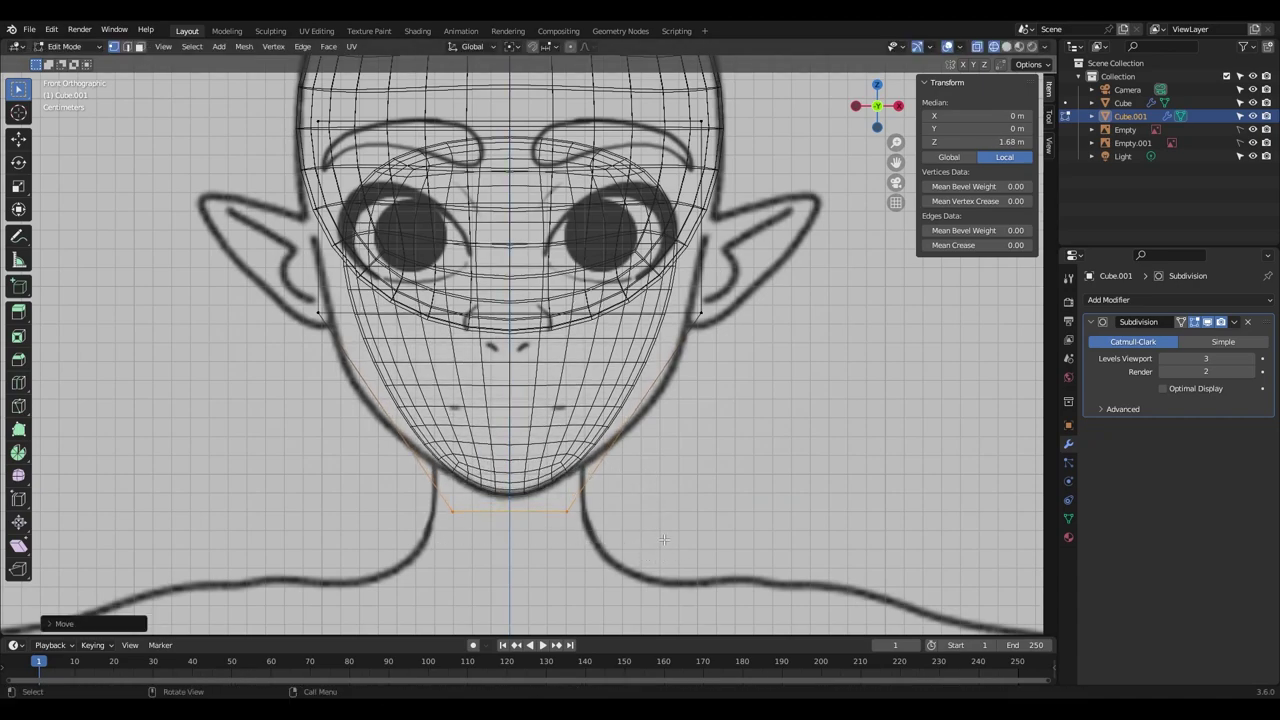
Lower the cheek edge loop and widen it along X to match the face.
{"action": "left_click", "coordinate": [270, 280]}
{"action": "left_click", "coordinate": [441, 320], "text": "alt"}
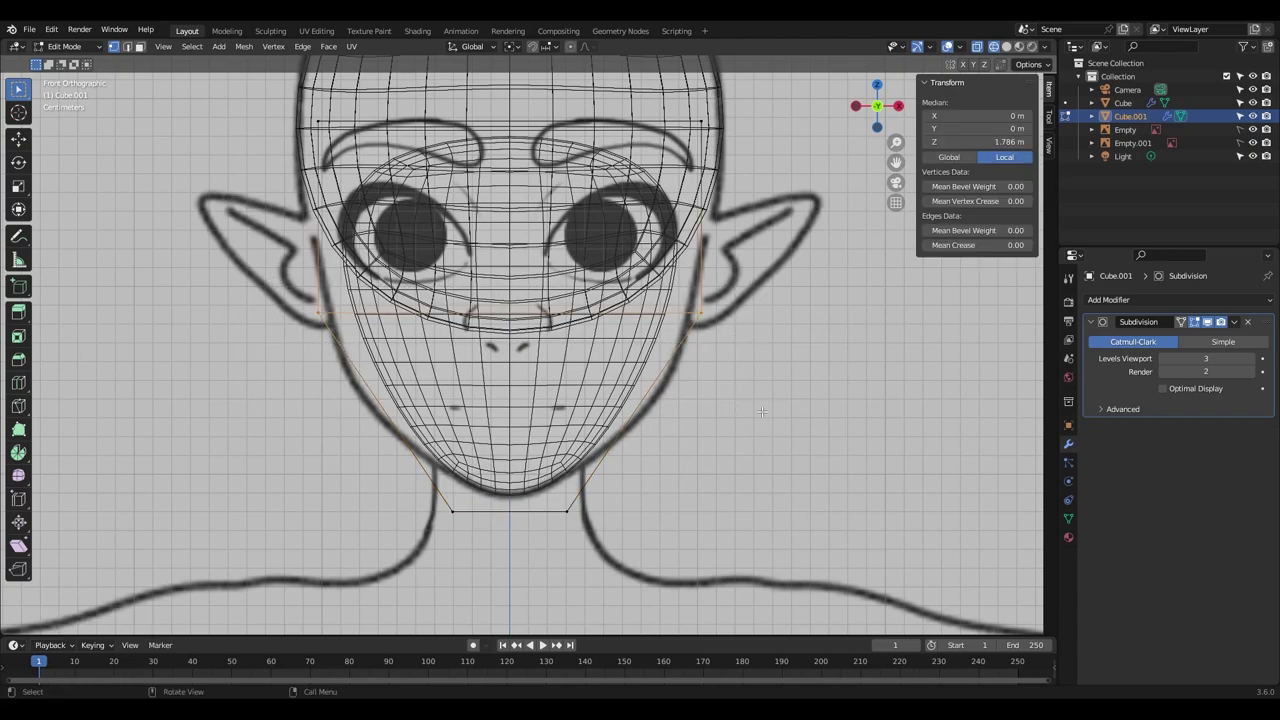
{"action": "key", "text": "g"}
{"action": "key", "text": "z"}
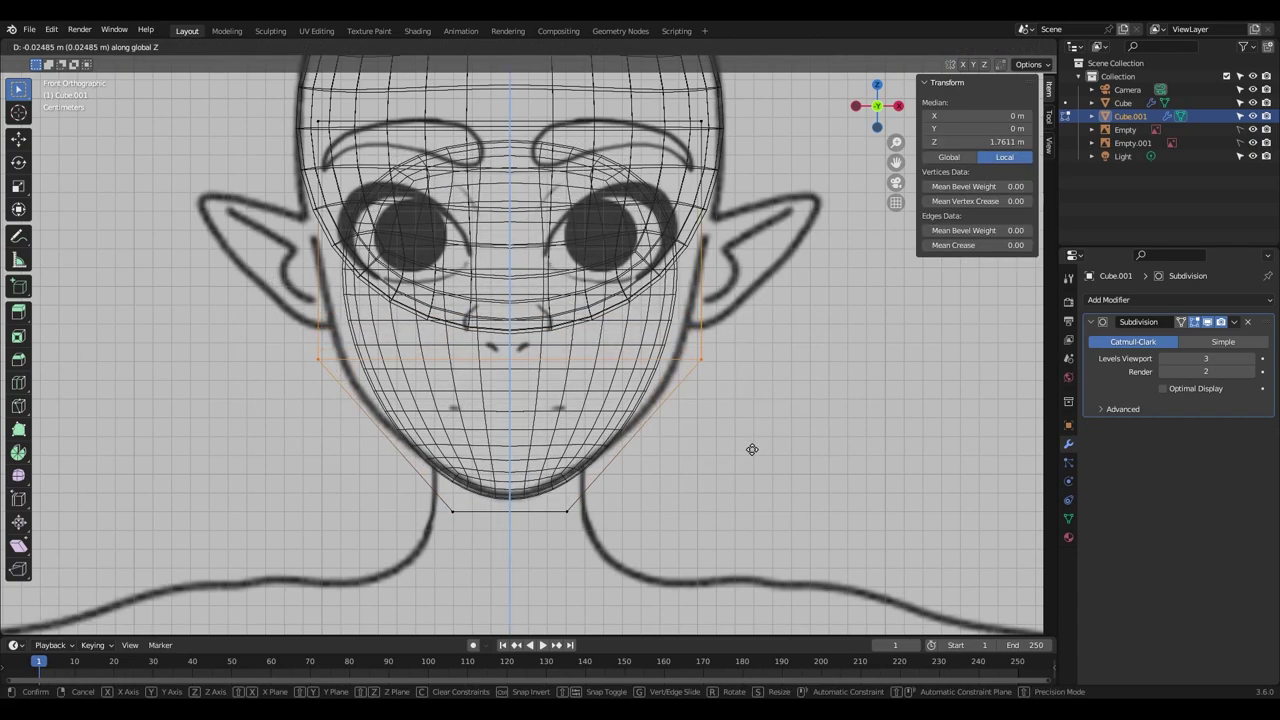
{"action": "left_click", "coordinate": [752, 455]}
{"action": "key", "text": "s"}
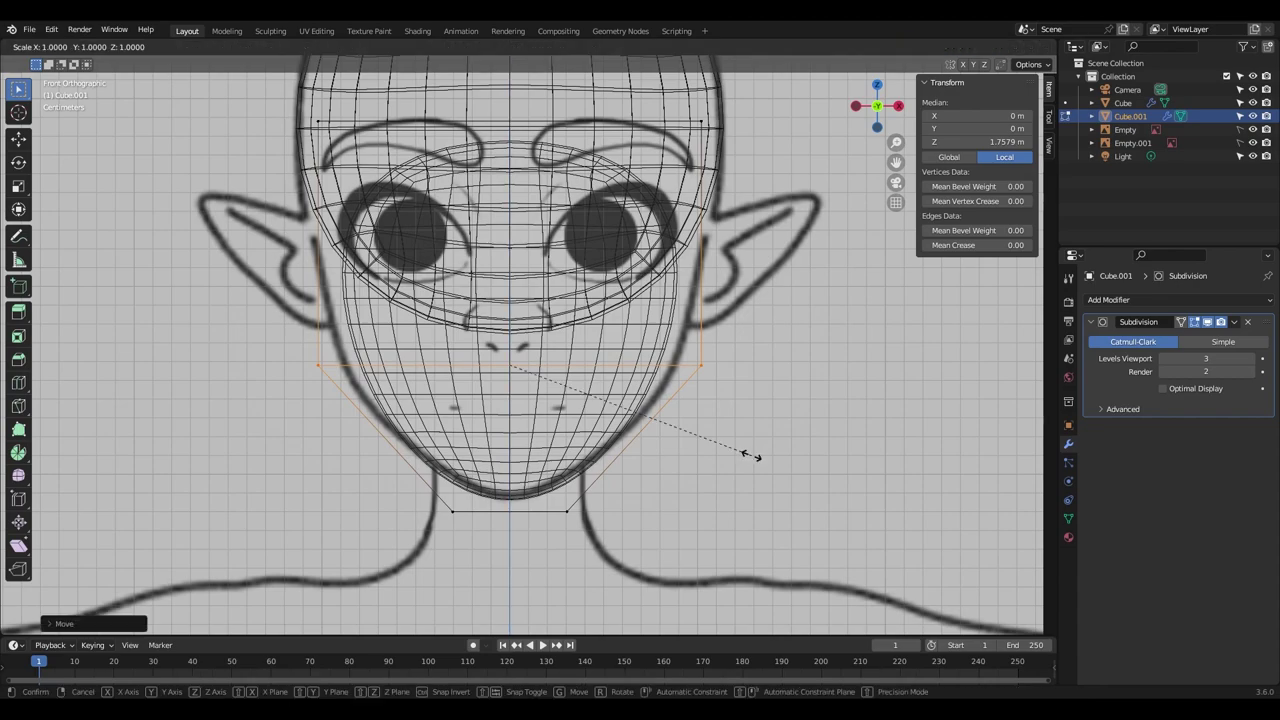
{"action": "key", "text": "x"}
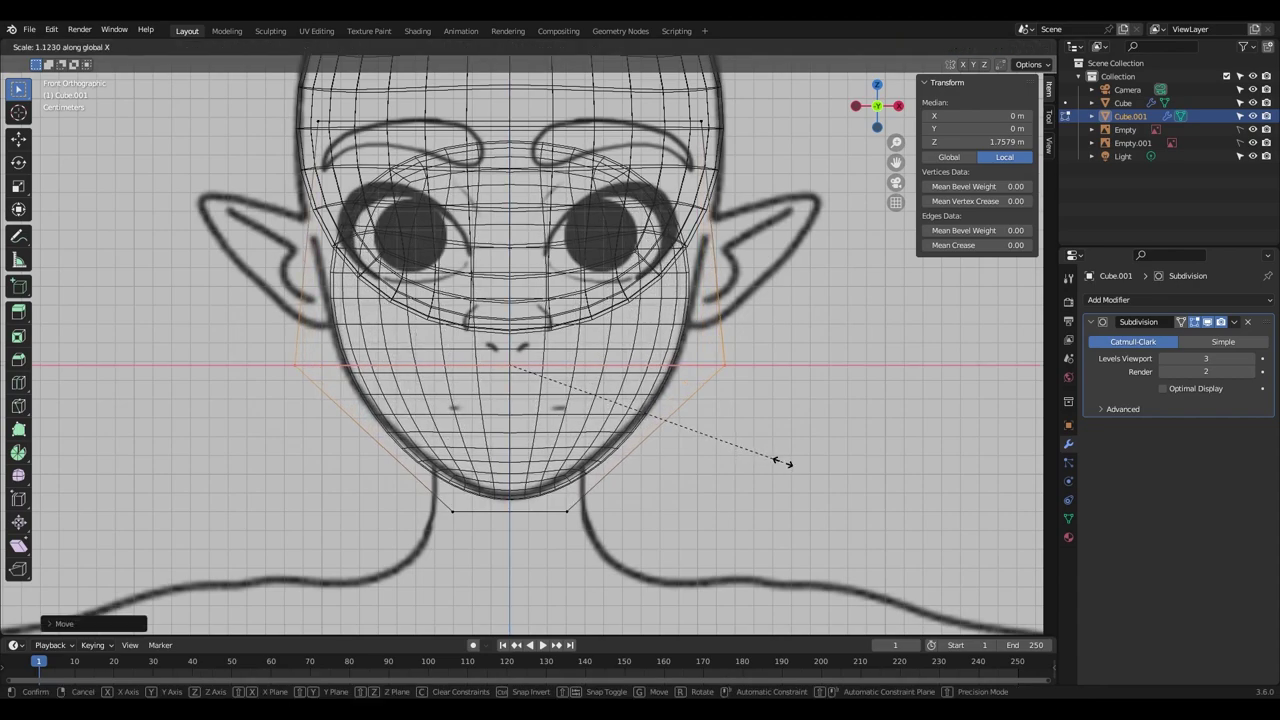
{"action": "left_click", "coordinate": [782, 463]}
Raise the bottom chin loop vertically.
{"action": "left_click", "coordinate": [560, 511], "text": "alt"}
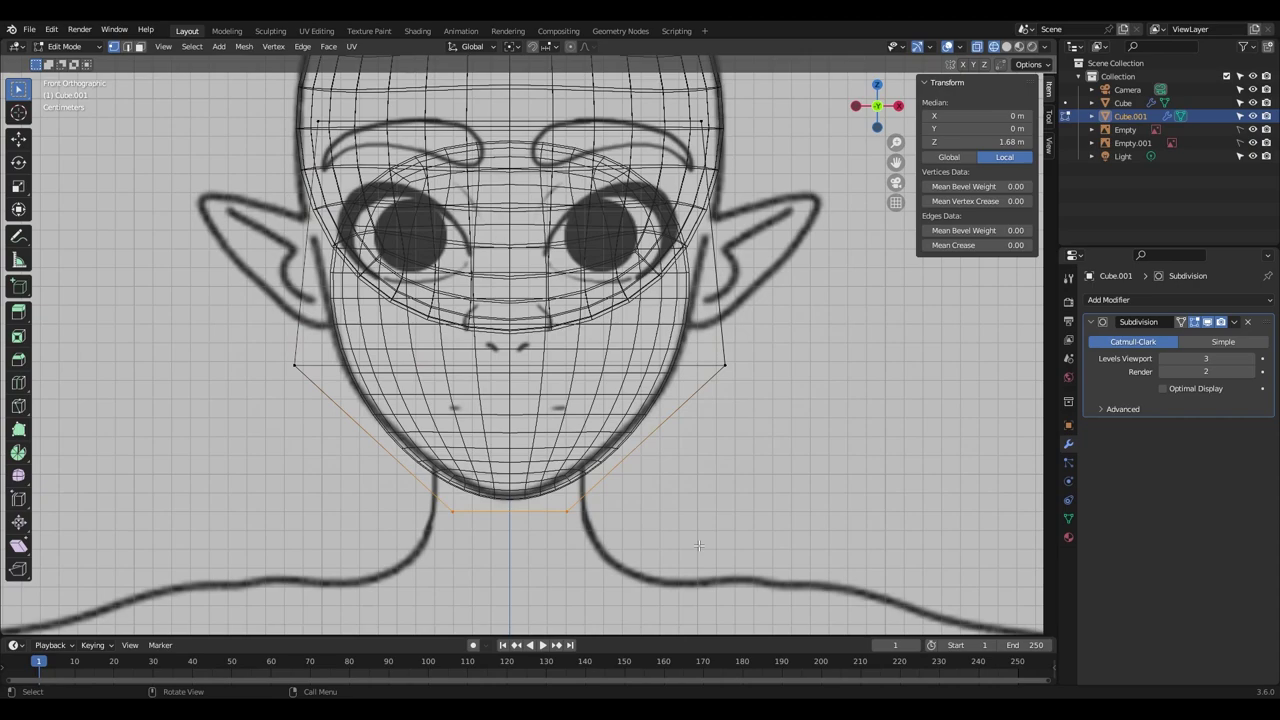
{"action": "key", "text": "g"}
{"action": "key", "text": "z"}
{"action": "left_click", "coordinate": [694, 537]}
Lower the chest block's bottom loop vertically.
{"action": "left_click", "coordinate": [701, 497]}
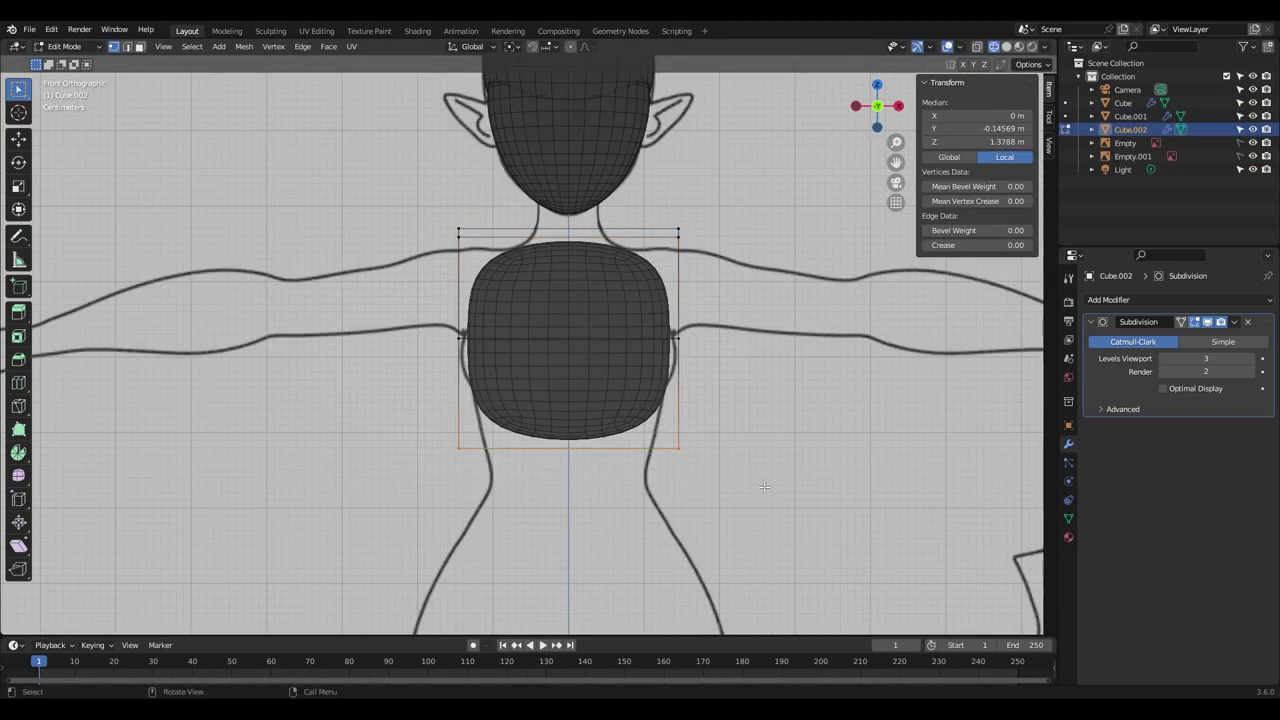
{"action": "key", "text": "g"}
{"action": "key", "text": "z"}
{"action": "left_click", "coordinate": [771, 600]}
Shift the hip vertices sideways, then select the hips' lower corner in right side view.
{"action": "key", "text": "s"}
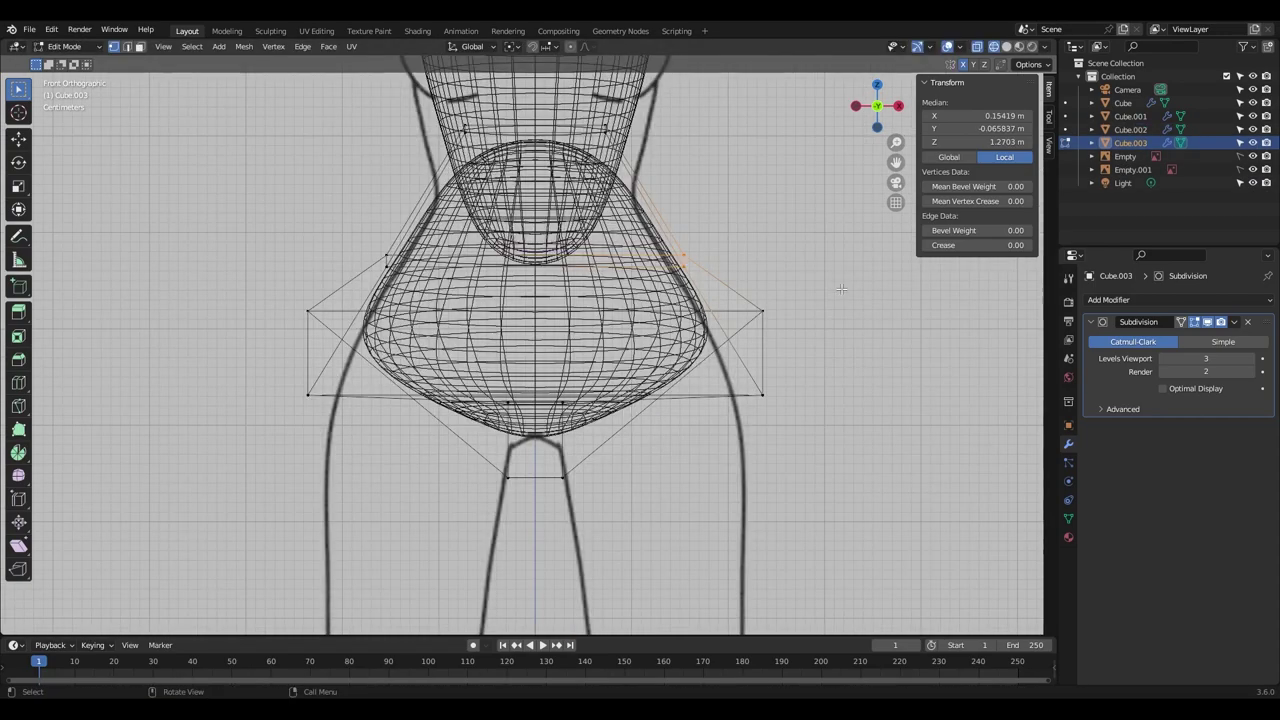
{"action": "key", "text": "x"}
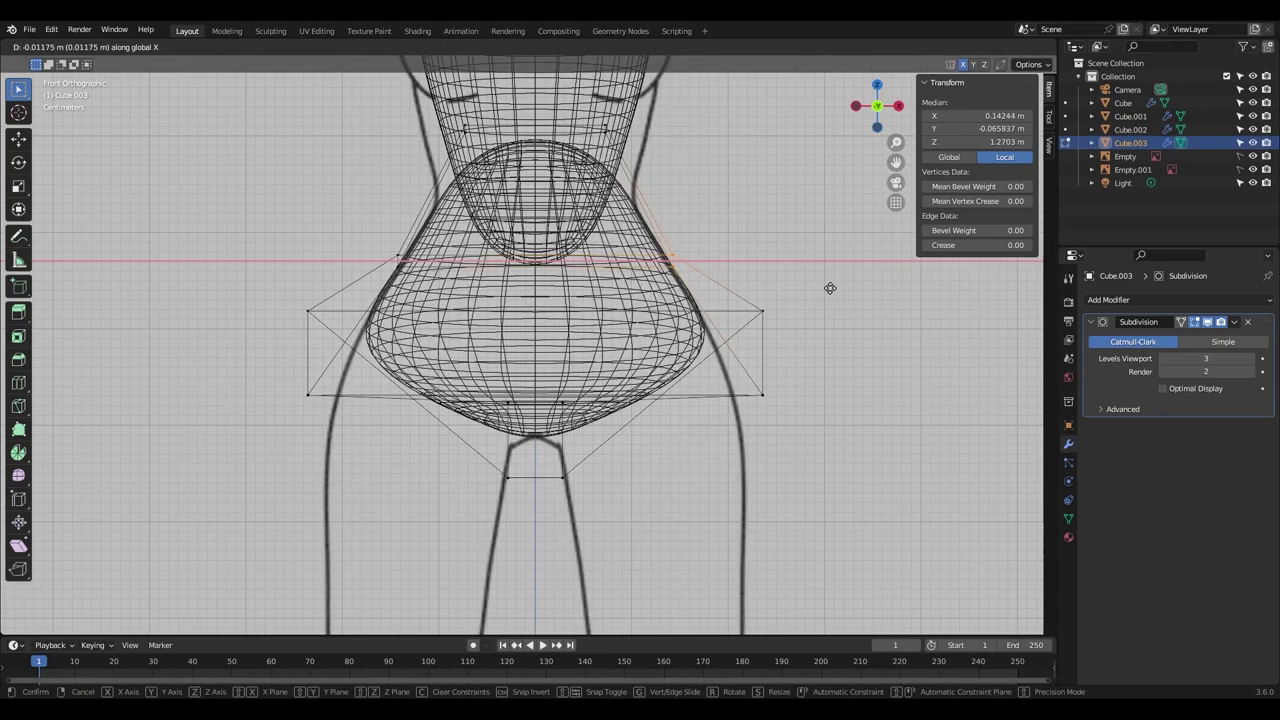
{"action": "left_click", "coordinate": [829, 291]}
{"action": "key", "text": "KP_3"}
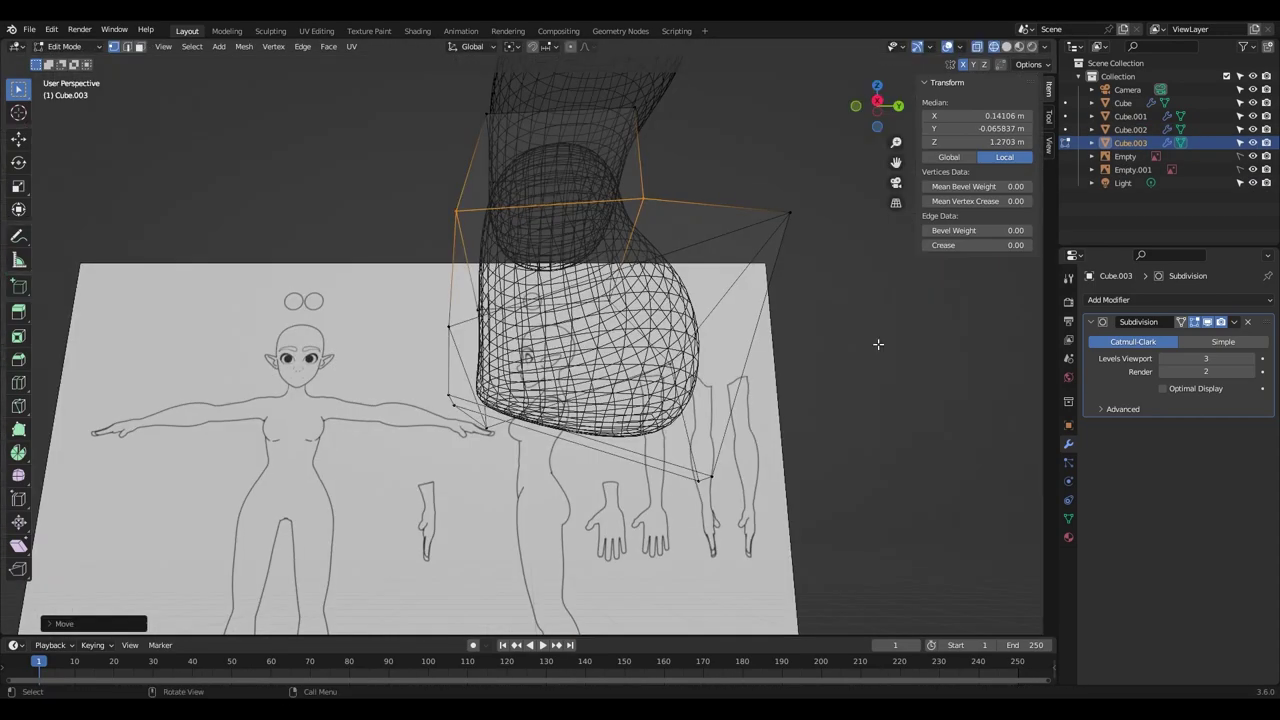
{"action": "left_click", "coordinate": [443, 381]}
Move the hip vertex and lower calf vertices to follow the leg outline.
{"action": "key", "text": "g"}
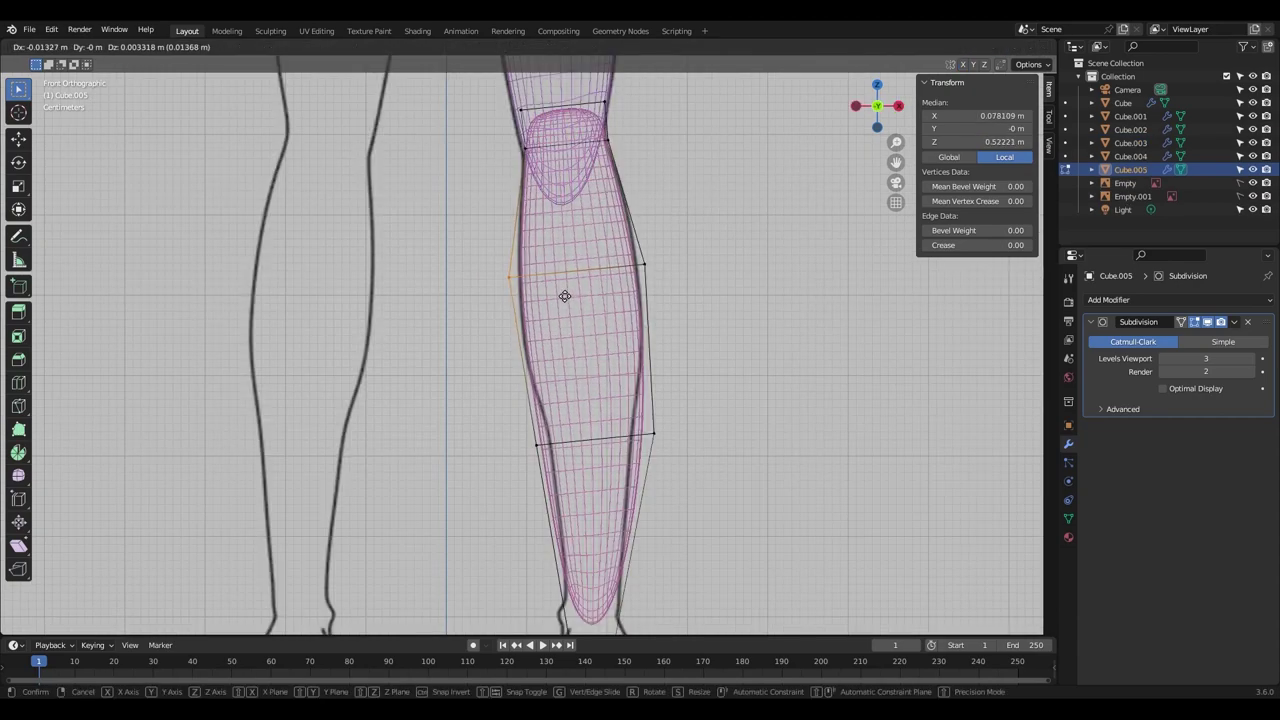
{"action": "left_click", "coordinate": [537, 445], "text": "shift"}
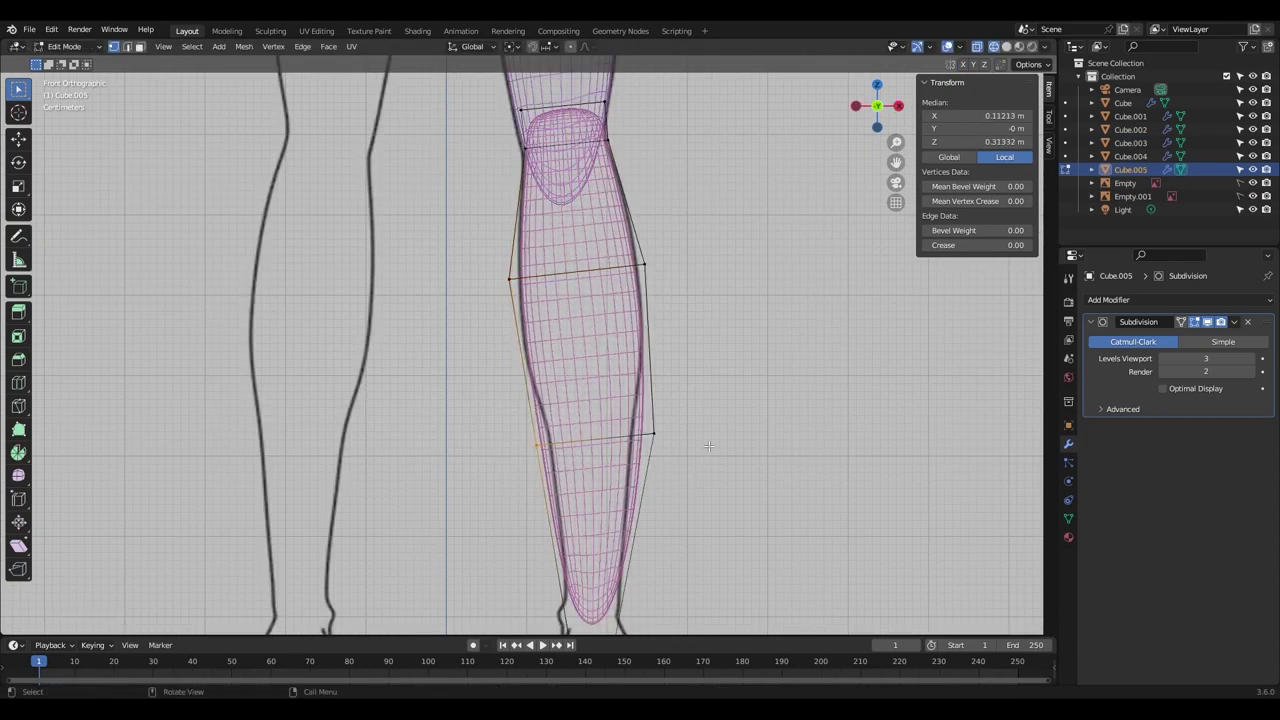
{"action": "key", "text": "g"}
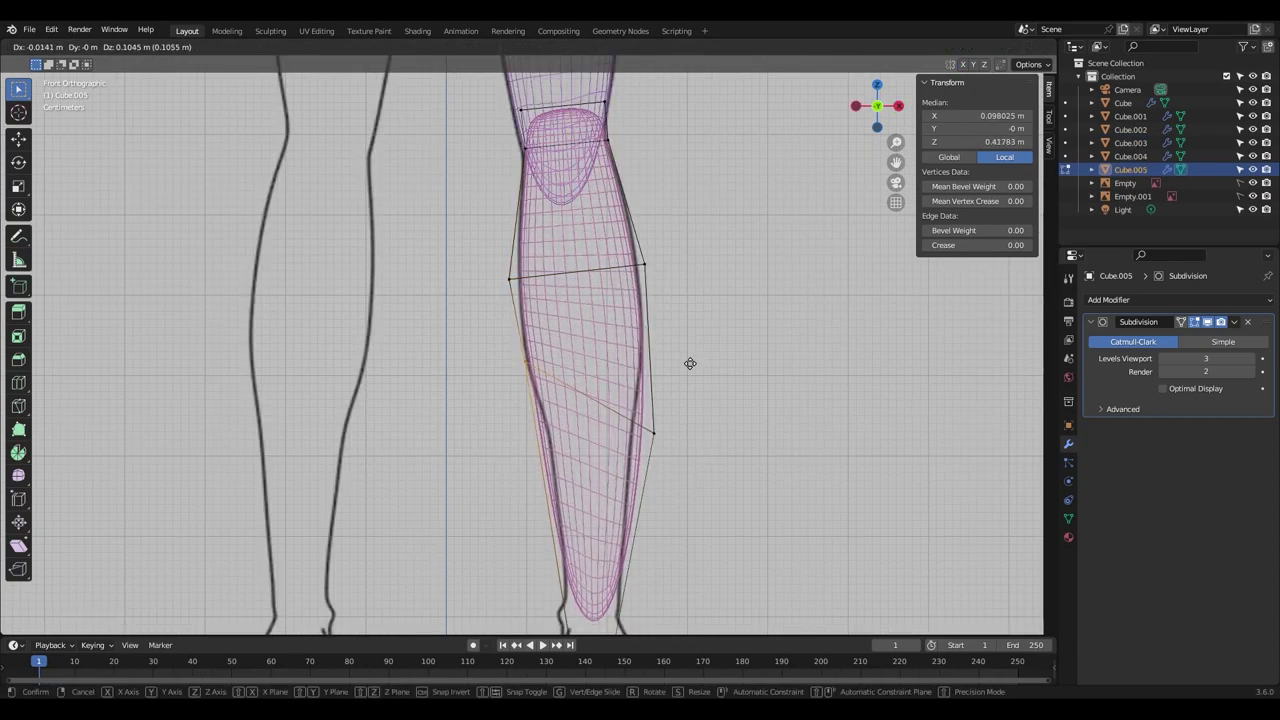
{"action": "left_click", "coordinate": [691, 363]}
{"action": "left_click", "coordinate": [687, 437]}
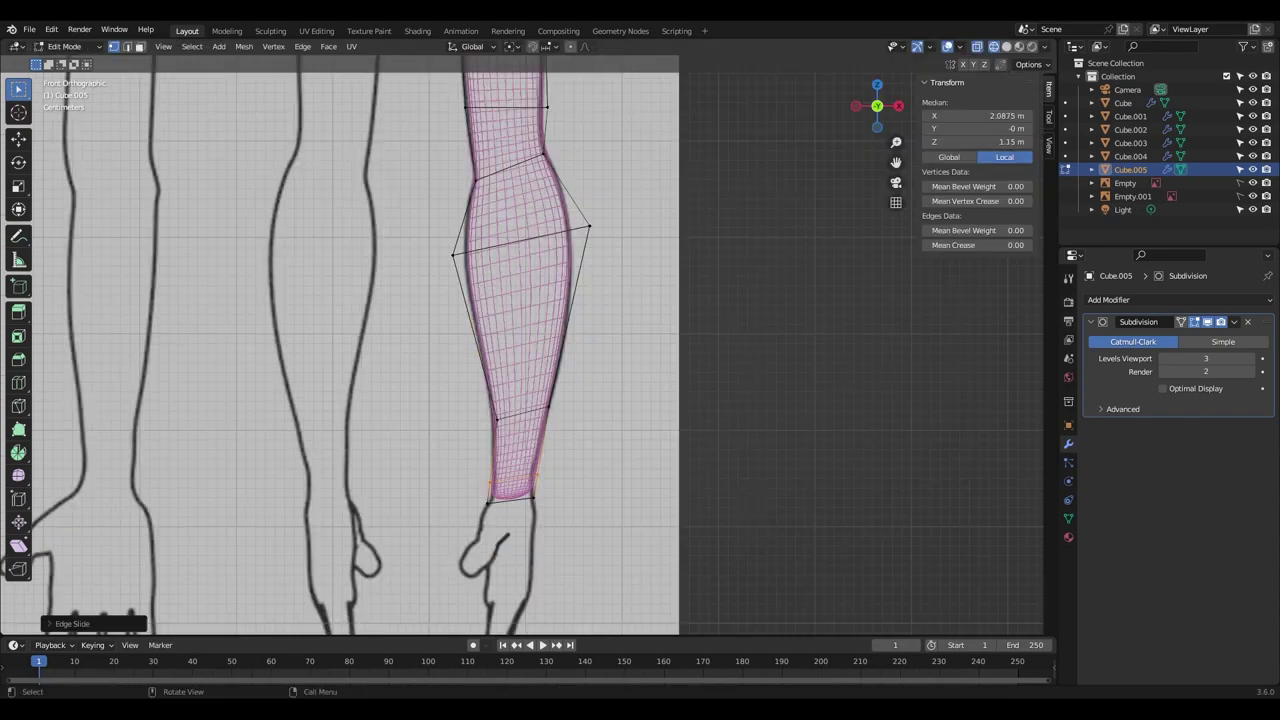
Reposition the forearm's bottom edge and sole vertices, then select the toe's bottom corner vertex.
{"action": "left_click", "coordinate": [500, 484]}
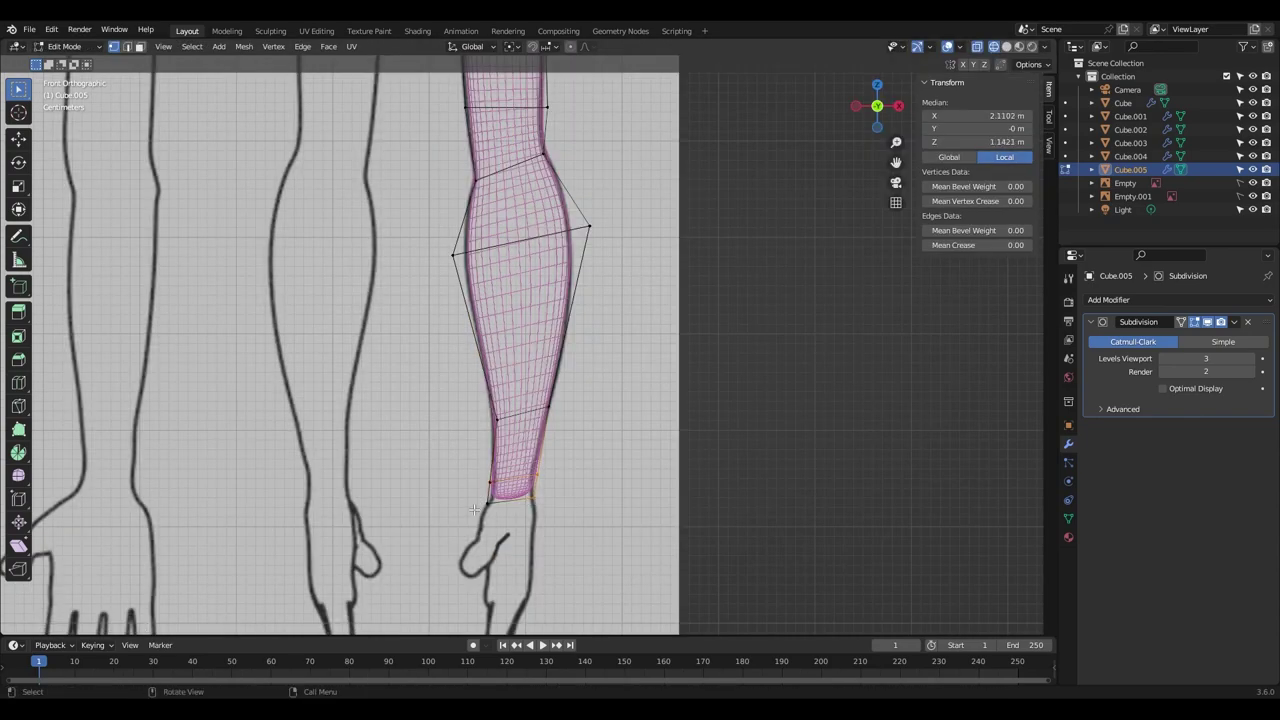
{"action": "key", "text": "g"}
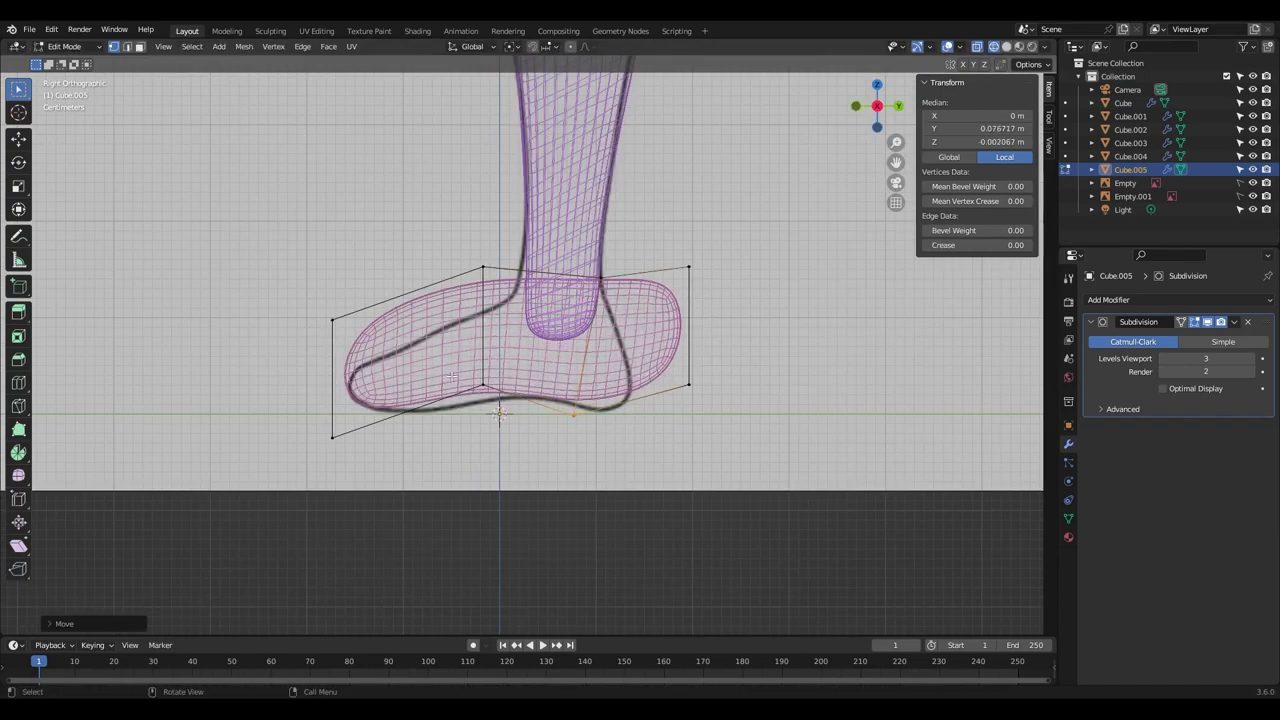
{"action": "left_click", "coordinate": [537, 432]}
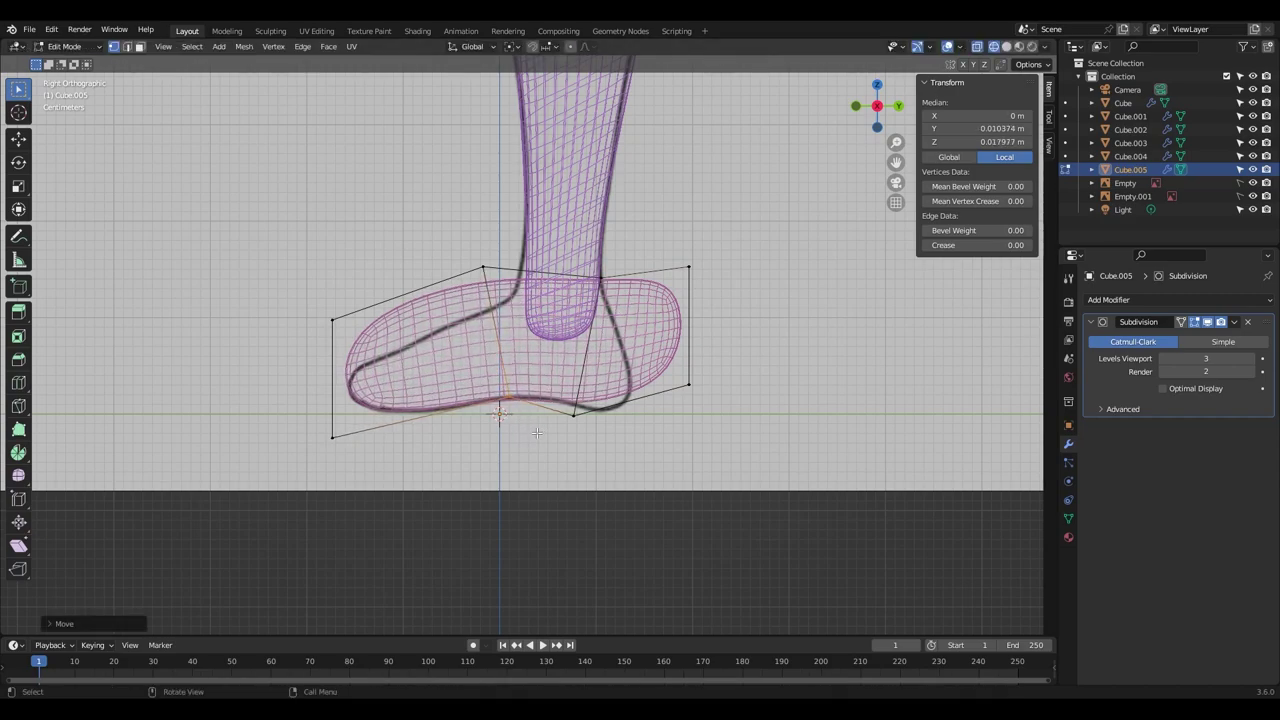
{"action": "key", "text": "ctrl+z"}
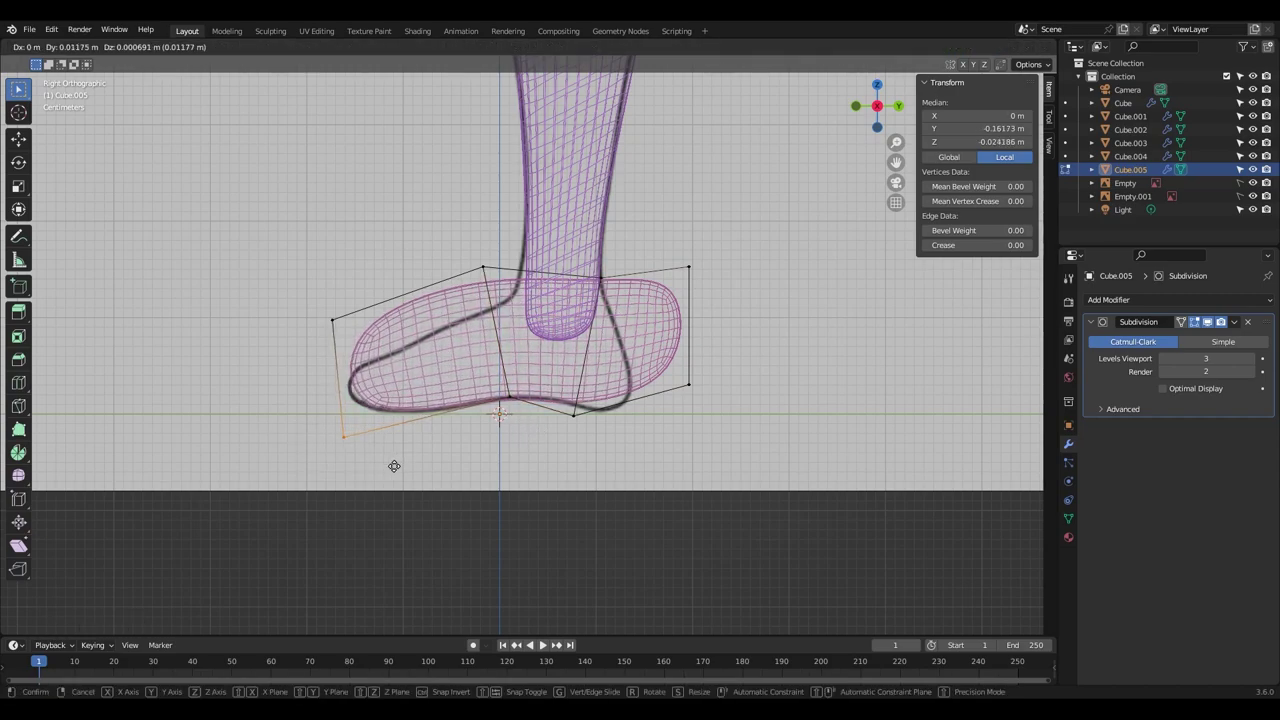
{"action": "left_click_drag", "start_coordinate": [364, 331], "coordinate": [330, 320]}
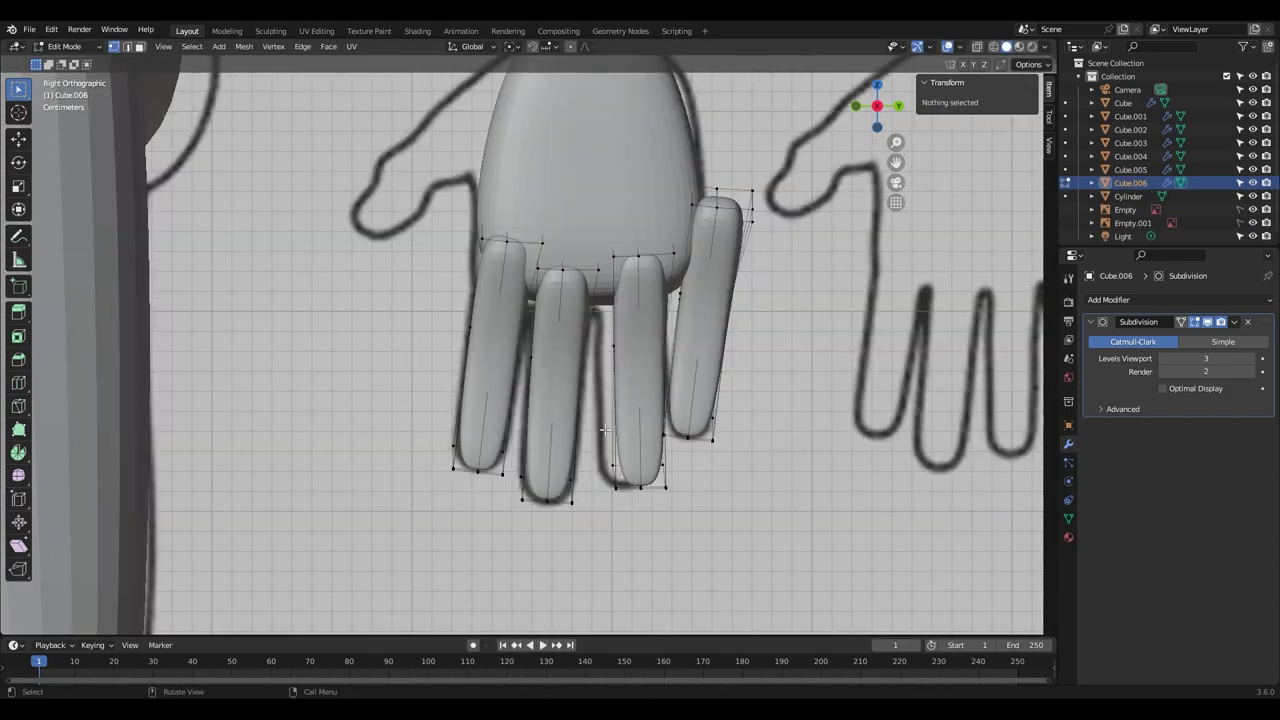
Shift the third finger left and rotate the fourth finger to a new angle.
{"action": "key", "text": "l"}
{"action": "key", "text": "g"}
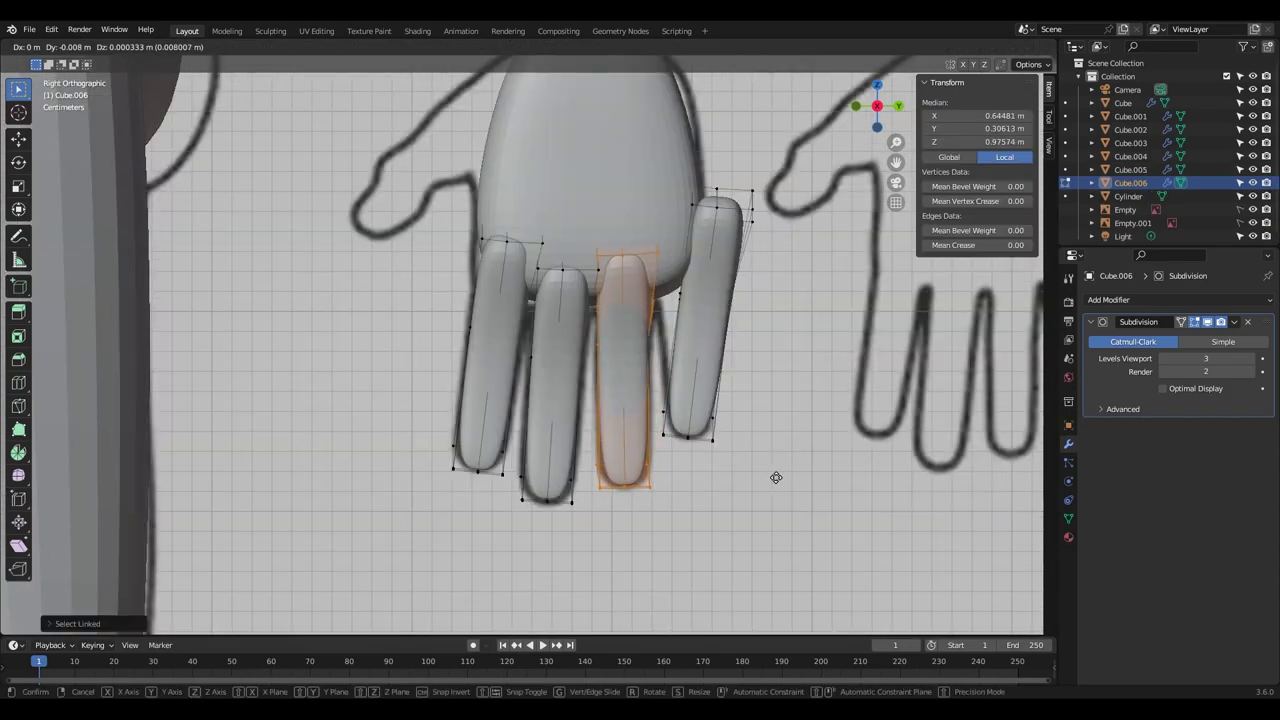
{"action": "left_click", "coordinate": [776, 478]}
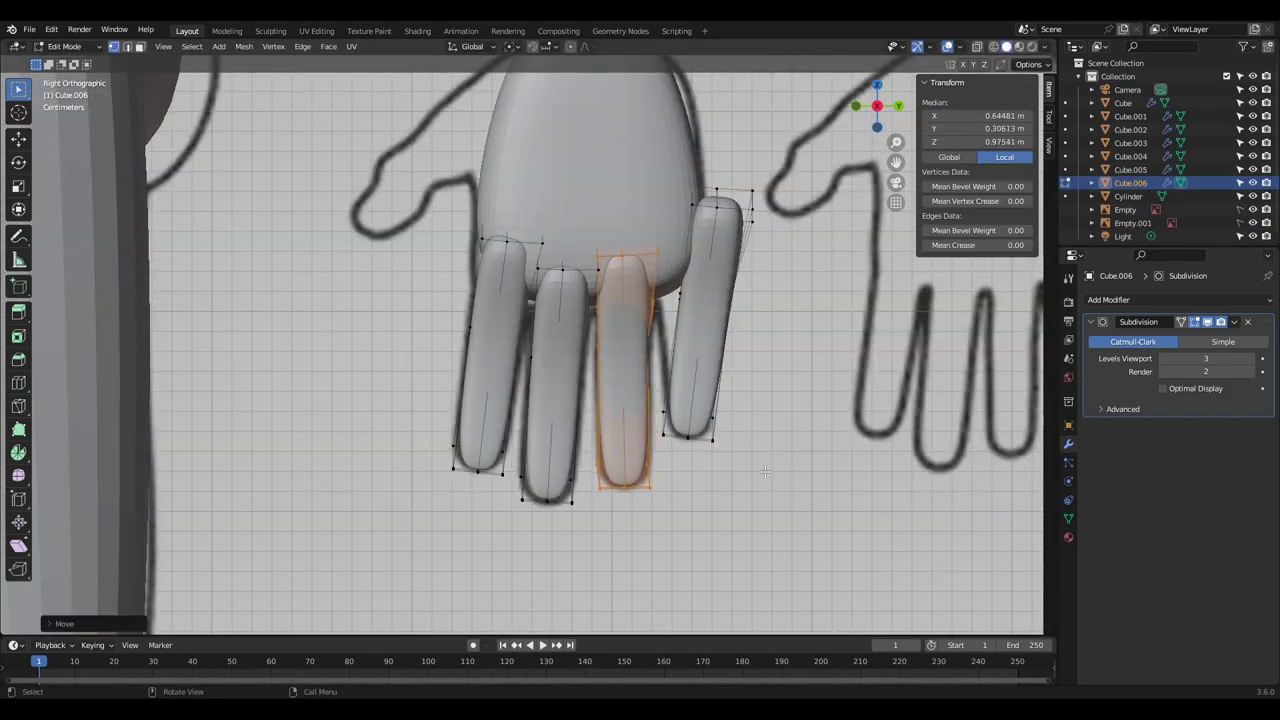
{"action": "key", "text": "alt+a"}
{"action": "key", "text": "l"}
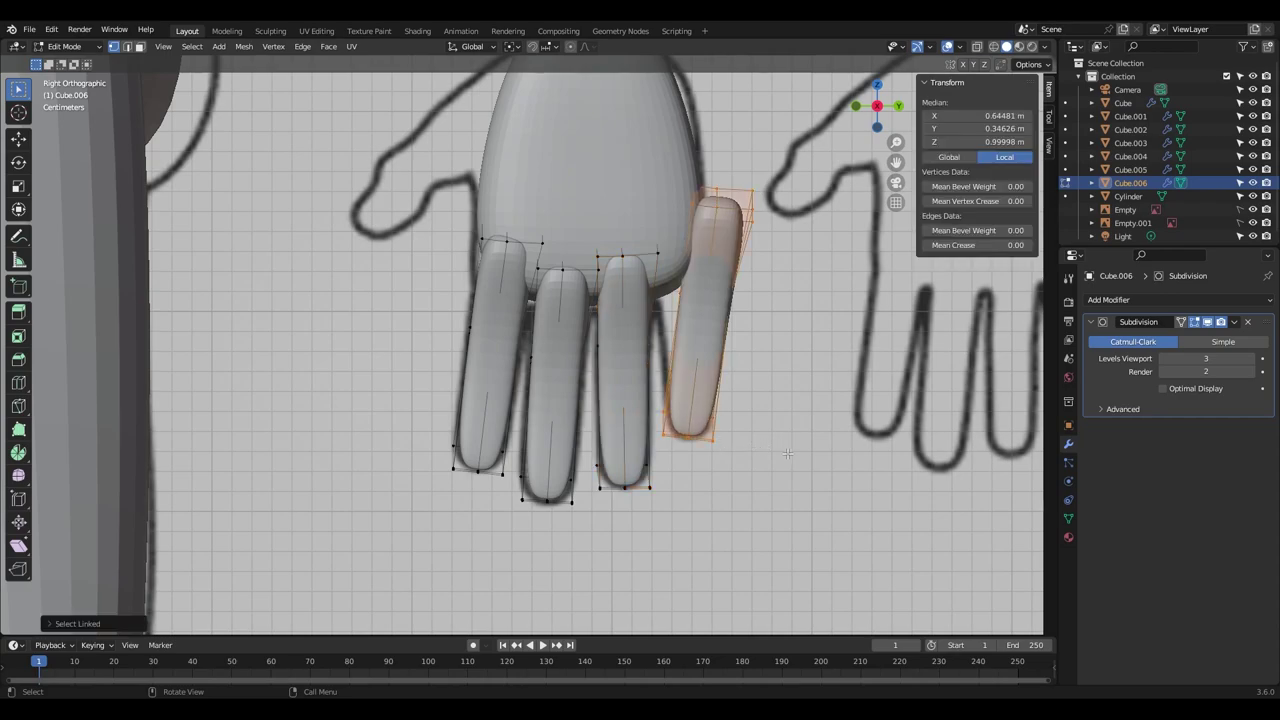
{"action": "key", "text": "r"}
{"action": "left_click", "coordinate": [855, 428]}
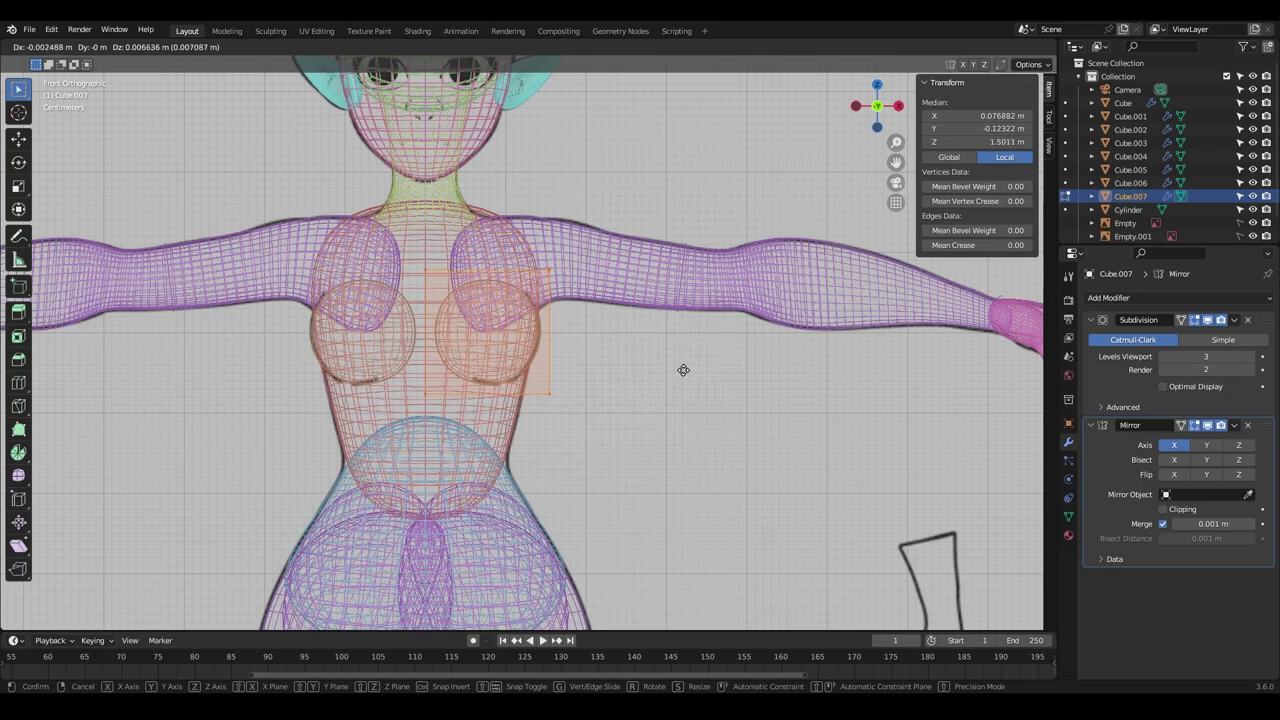
Move and resize the selected breast vertices on the chest.
{"action": "left_click", "coordinate": [685, 369]}
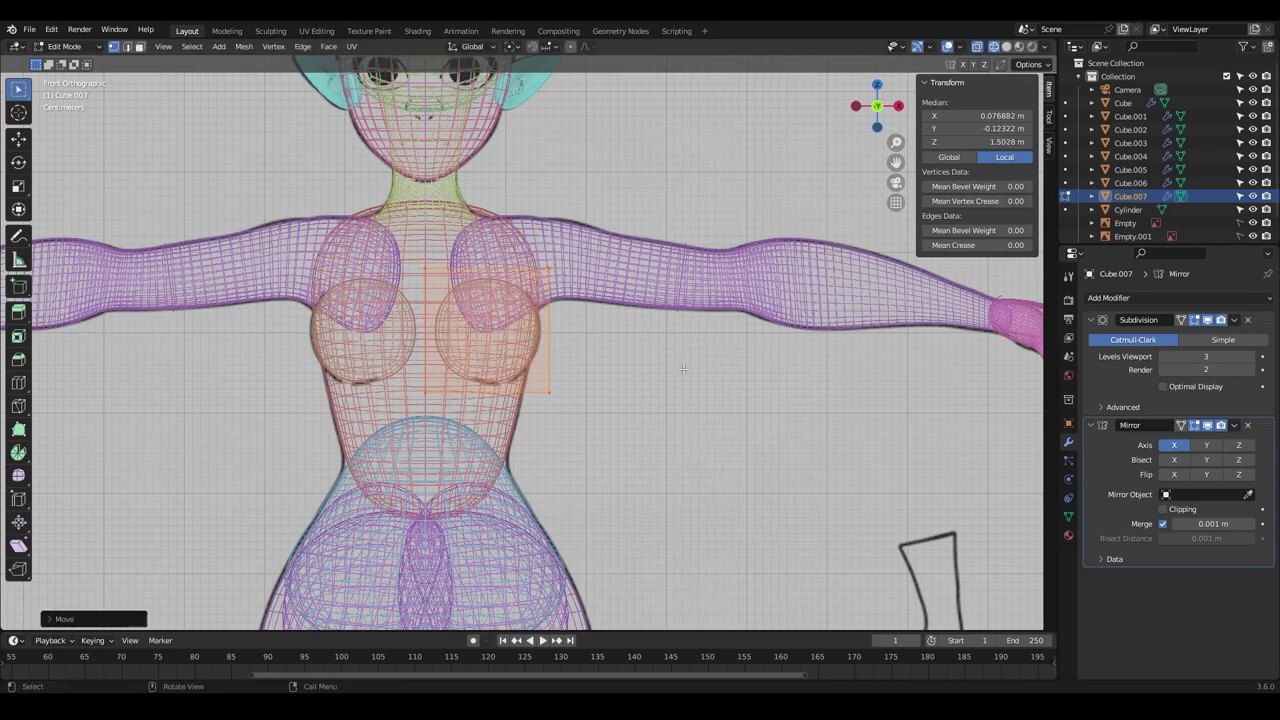
{"action": "key", "text": "s"}
{"action": "left_click", "coordinate": [689, 372]}
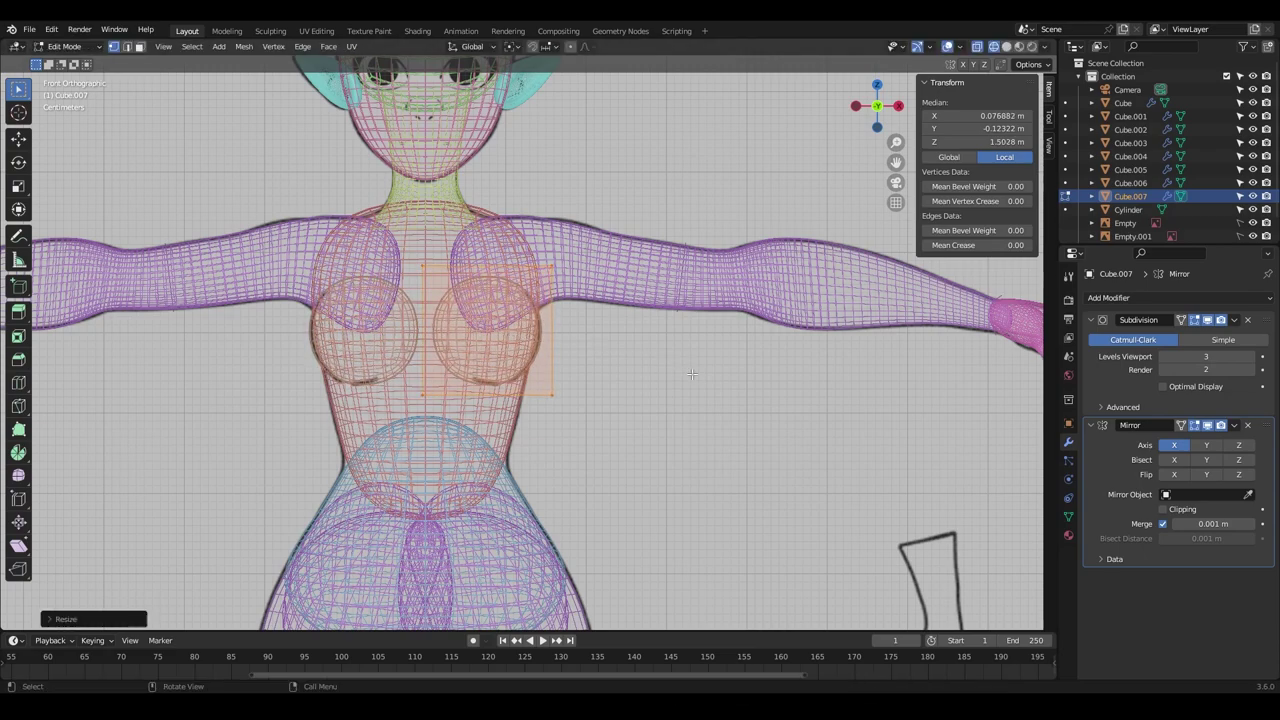
{"action": "key", "text": "g"}
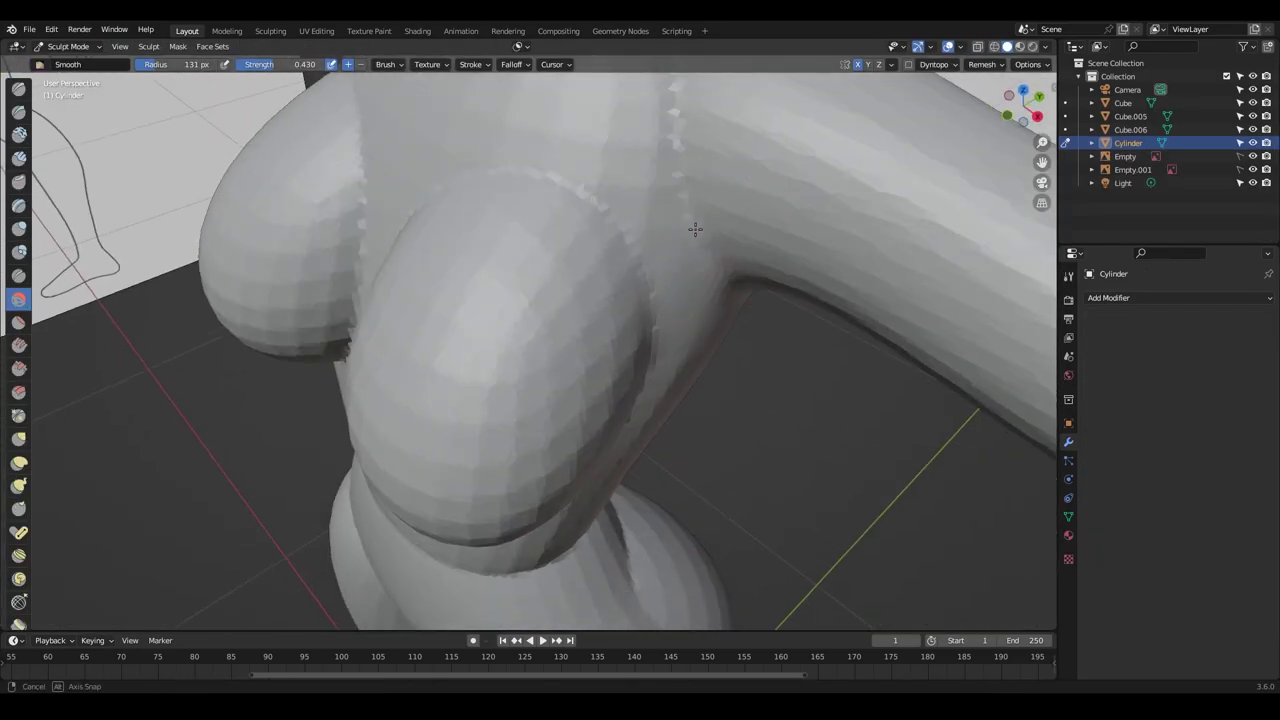
Set the smoothing brush strength to 0.309 and radius to 61 px.
{"action": "middle_click_drag", "start_coordinate": [687, 223], "coordinate": [660, 129]}
{"action": "scroll", "coordinate": [697, 194], "scroll_direction": "down", "scroll_amount": 5}
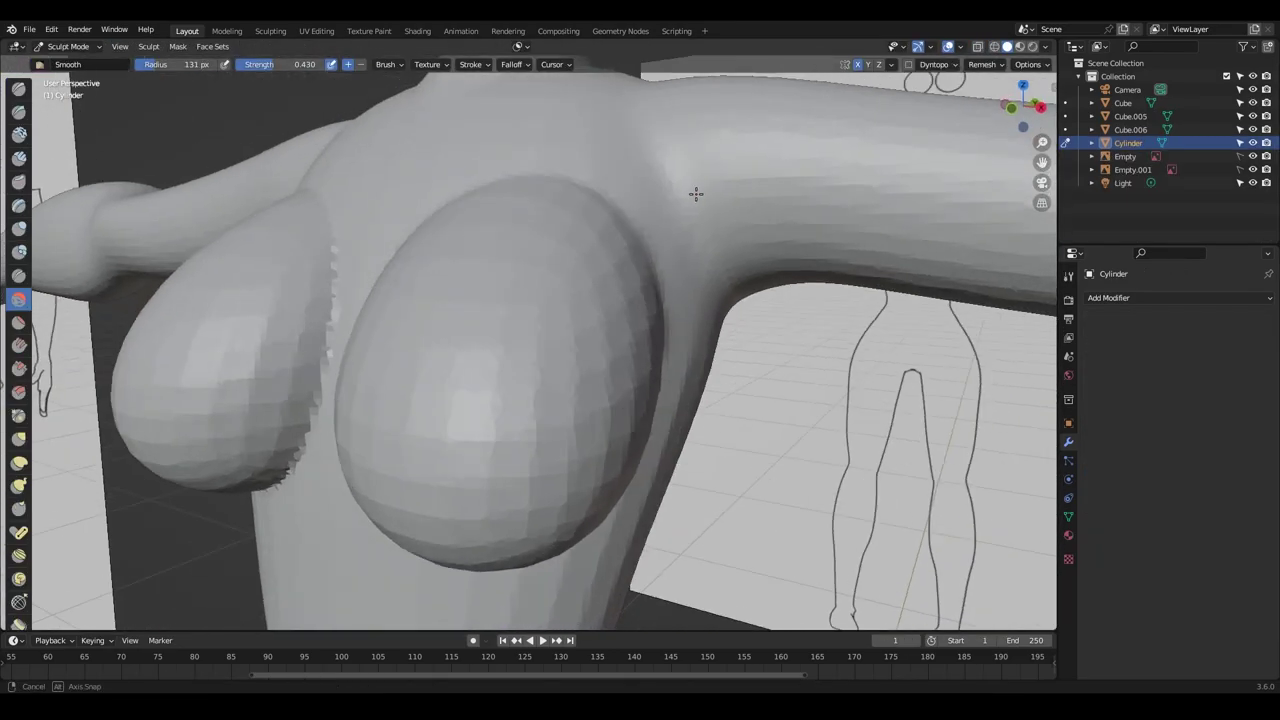
{"action": "scroll", "coordinate": [703, 200], "scroll_direction": "down", "scroll_amount": 5}
{"action": "middle_click_drag", "start_coordinate": [703, 200], "coordinate": [659, 247]}
{"action": "key", "text": "shift+f"}
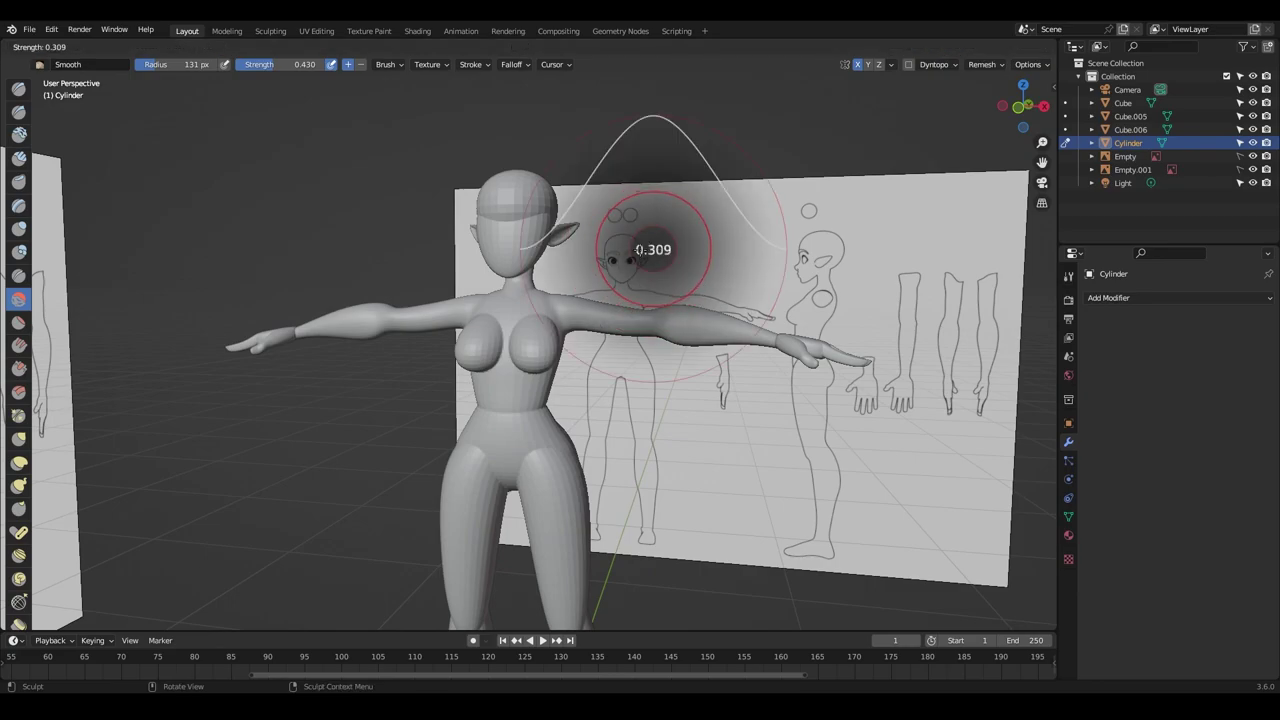
{"action": "left_click", "coordinate": [658, 280]}
{"action": "scroll", "coordinate": [620, 275], "scroll_direction": "up", "scroll_amount": 4}
{"action": "mouse_move", "coordinate": [603, 272]}
{"action": "middle_mouse_down"}
{"action": "mouse_move", "coordinate": [557, 271]}
{"action": "mouse_move", "coordinate": [524, 301]}
{"action": "mouse_move", "coordinate": [580, 334]}
{"action": "mouse_move", "coordinate": [509, 349]}
{"action": "mouse_move", "coordinate": [586, 309]}
{"action": "mouse_move", "coordinate": [530, 358]}
{"action": "middle_mouse_up"}
{"action": "key", "text": "f"}
{"action": "left_click", "coordinate": [508, 303]}
{"action": "mouse_move", "coordinate": [486, 400]}
{"action": "middle_mouse_down"}
{"action": "mouse_move", "coordinate": [528, 357]}
{"action": "mouse_move", "coordinate": [551, 423]}
{"action": "mouse_move", "coordinate": [543, 329]}
{"action": "mouse_move", "coordinate": [663, 257]}
{"action": "middle_mouse_up"}
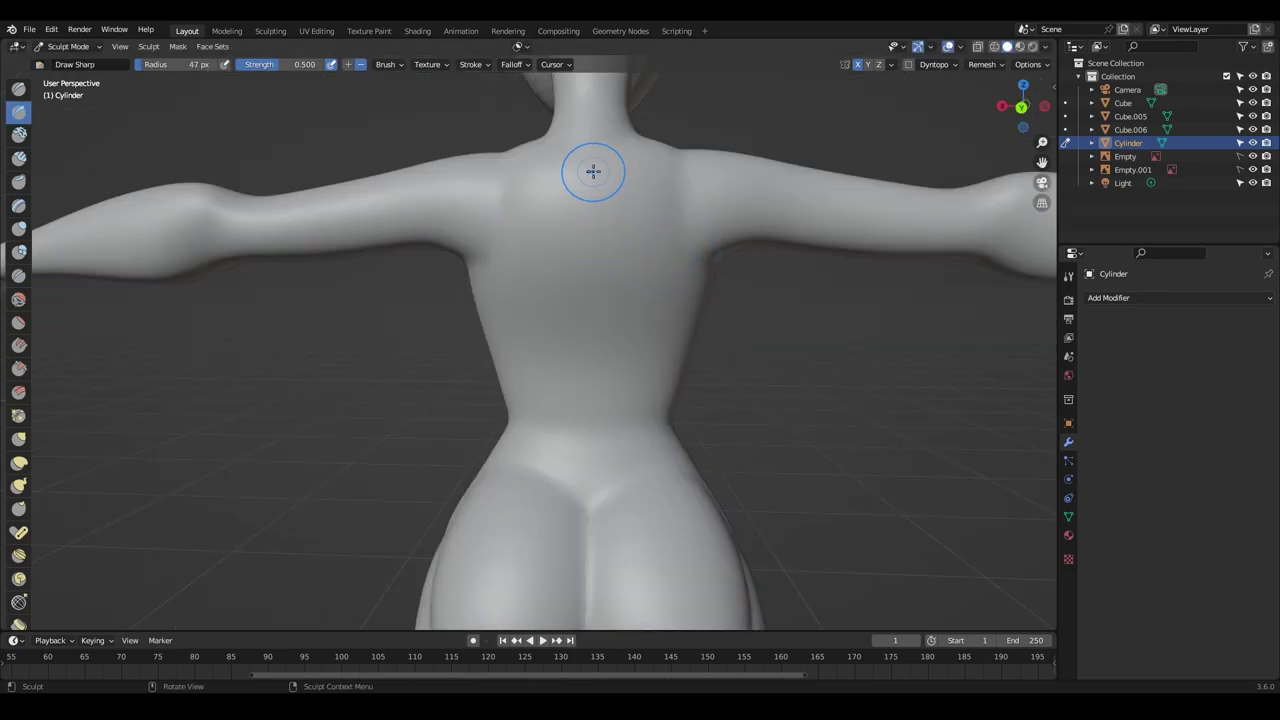
Carve a spine groove and shoulder-blade contours into the back at 0.236 strength.
{"action": "left_click_drag", "start_coordinate": [593, 171], "coordinate": [593, 183]}
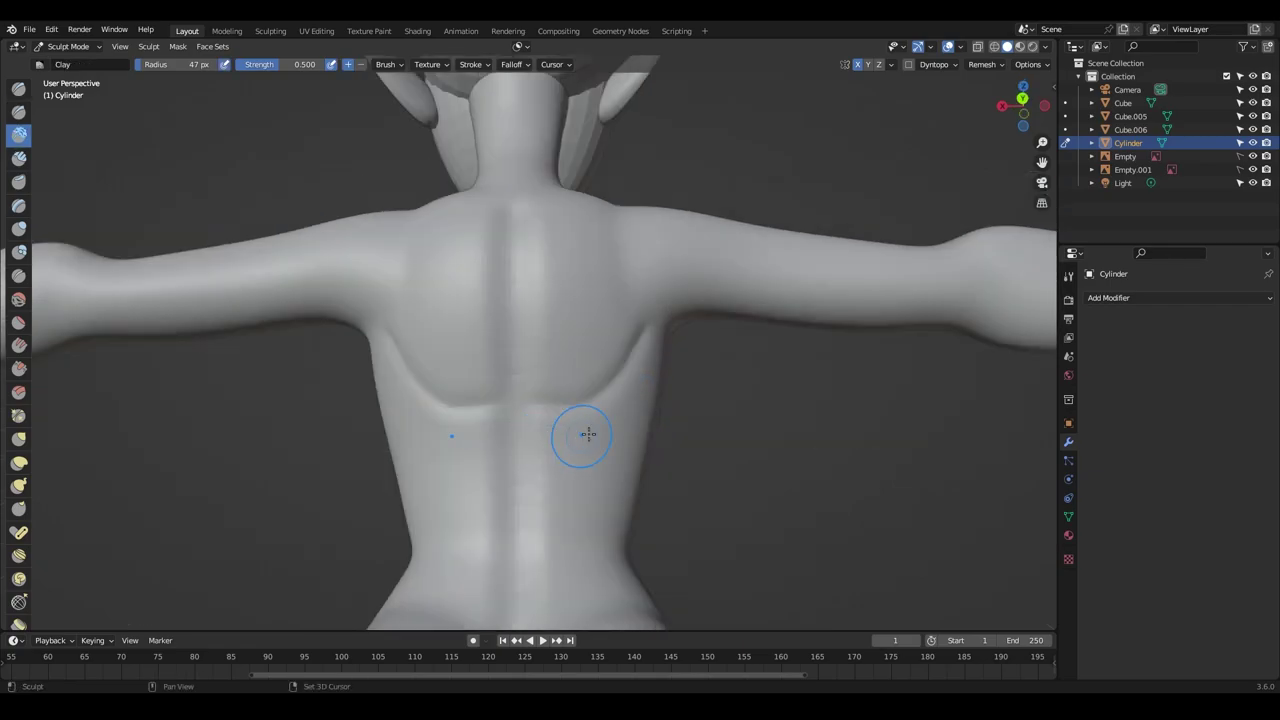
{"action": "left_click_drag", "start_coordinate": [640, 393], "coordinate": [664, 440], "text": "ctrl"}
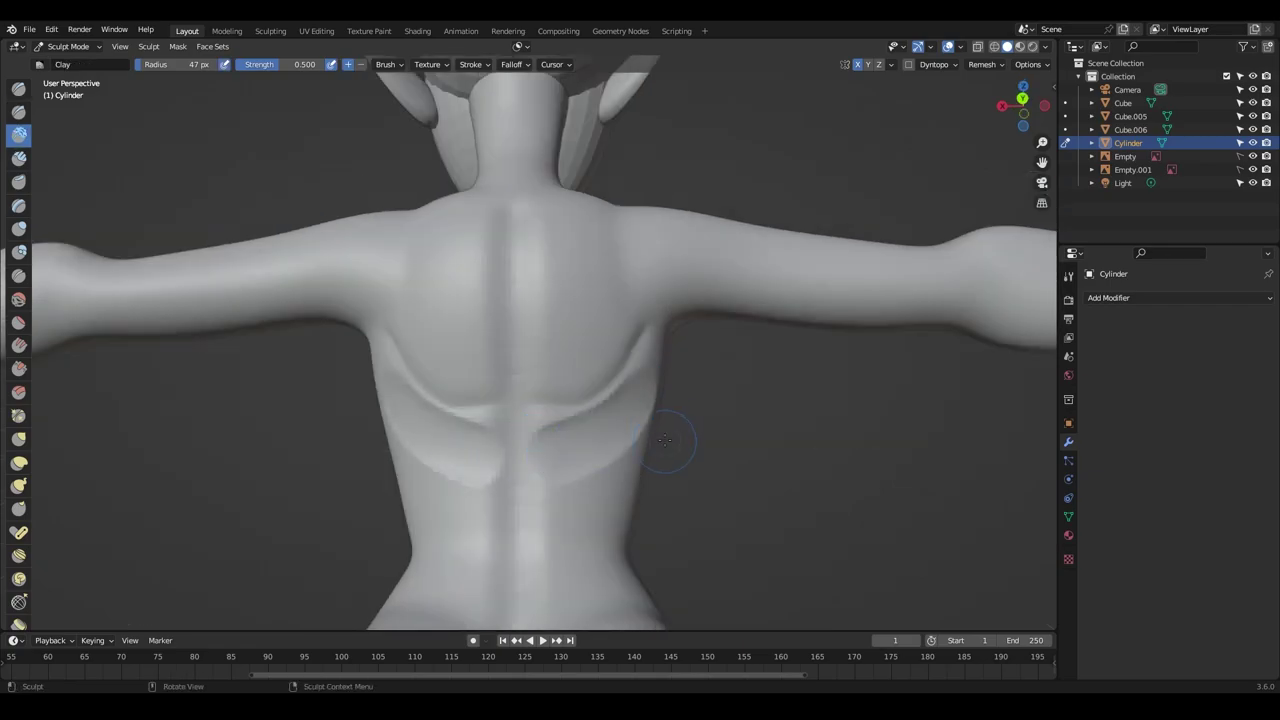
{"action": "key", "text": "shift+f"}
{"action": "left_click", "coordinate": [651, 366]}
{"action": "middle_click_drag", "start_coordinate": [651, 366], "coordinate": [689, 353]}
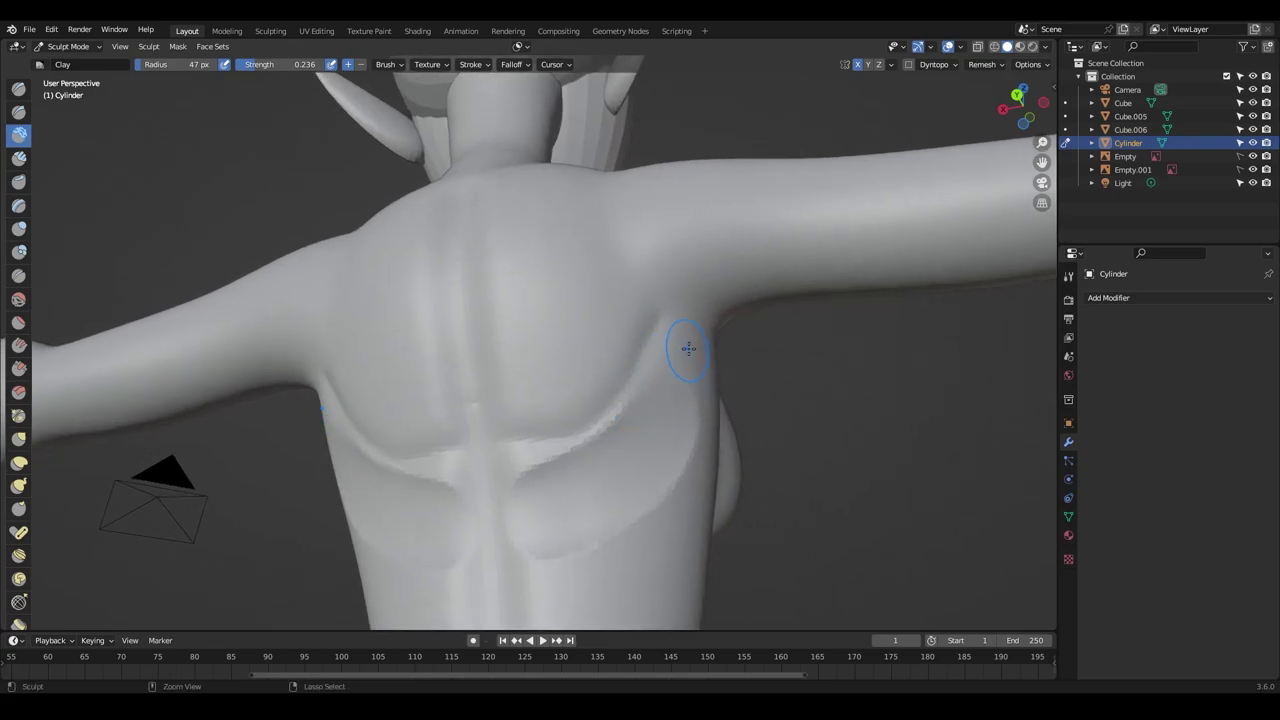
{"action": "left_click_drag", "start_coordinate": [560, 497], "coordinate": [522, 474], "text": "ctrl"}
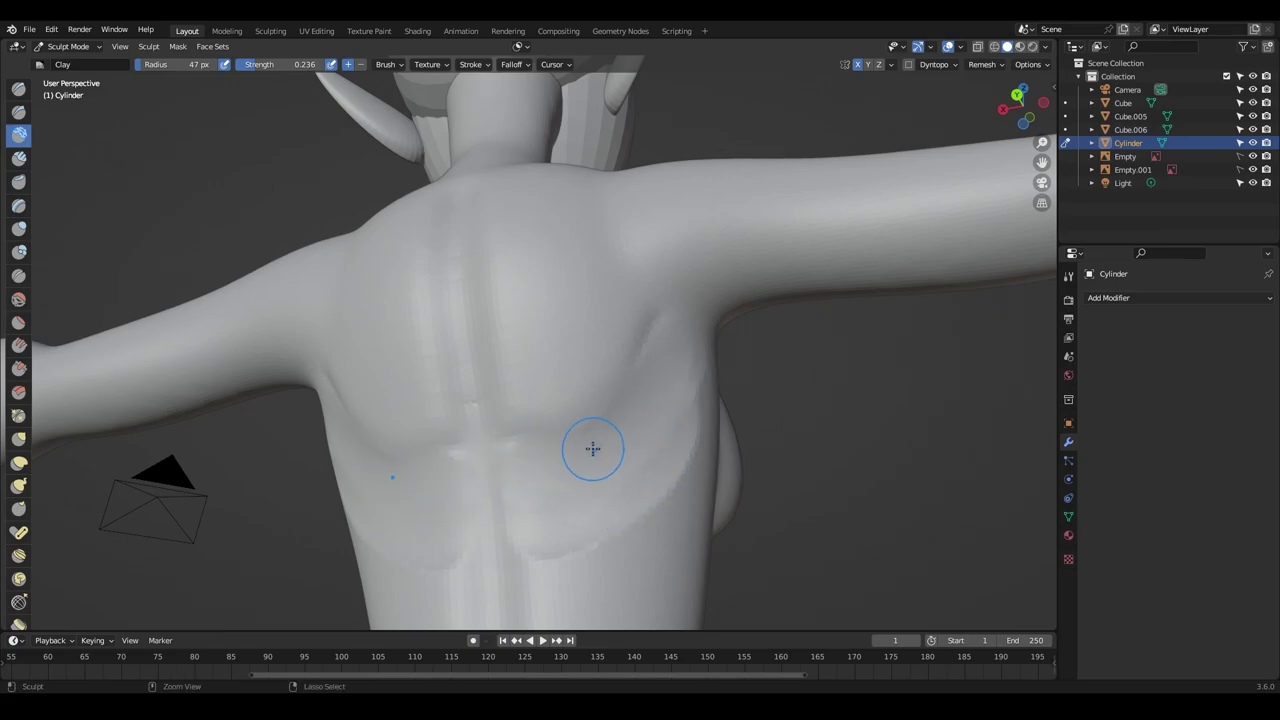
Refine the crease beneath the buttocks with Pinch/Magnify and Inflate/Deflate brushes.
{"action": "middle_click_drag", "start_coordinate": [681, 459], "coordinate": [646, 449], "text": "shift"}
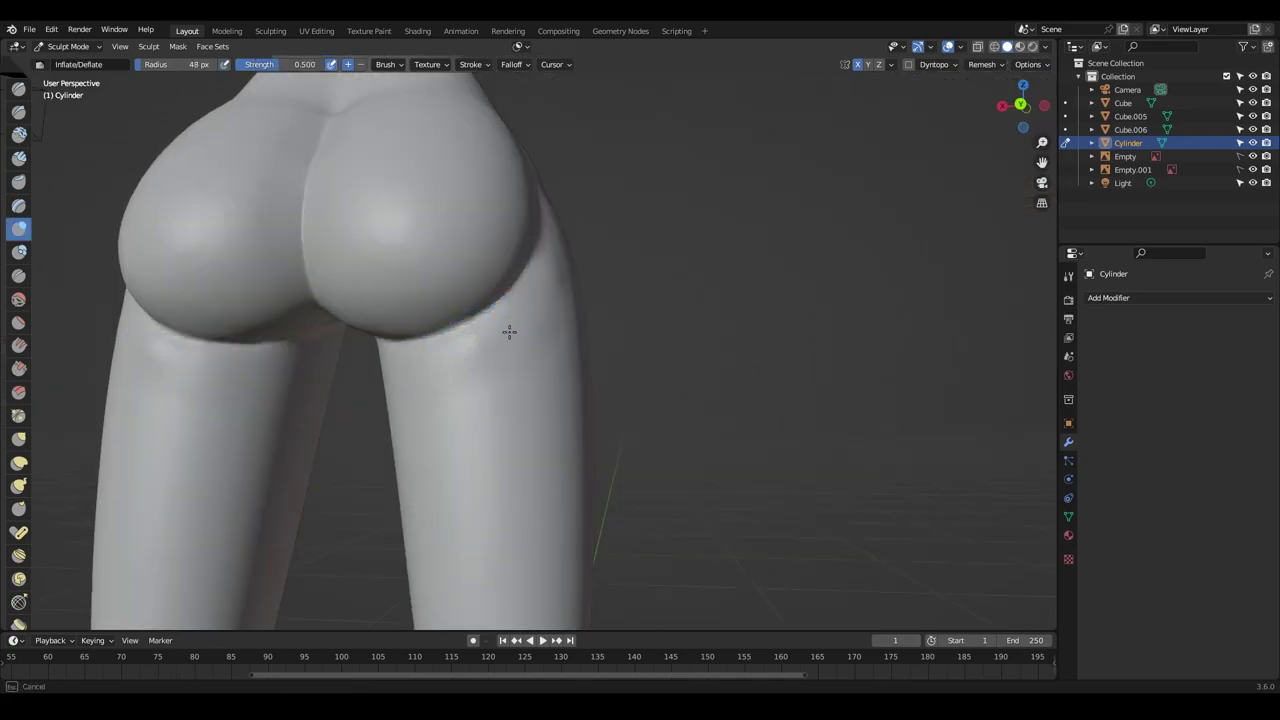
{"action": "middle_click_drag", "start_coordinate": [509, 332], "coordinate": [354, 374]}
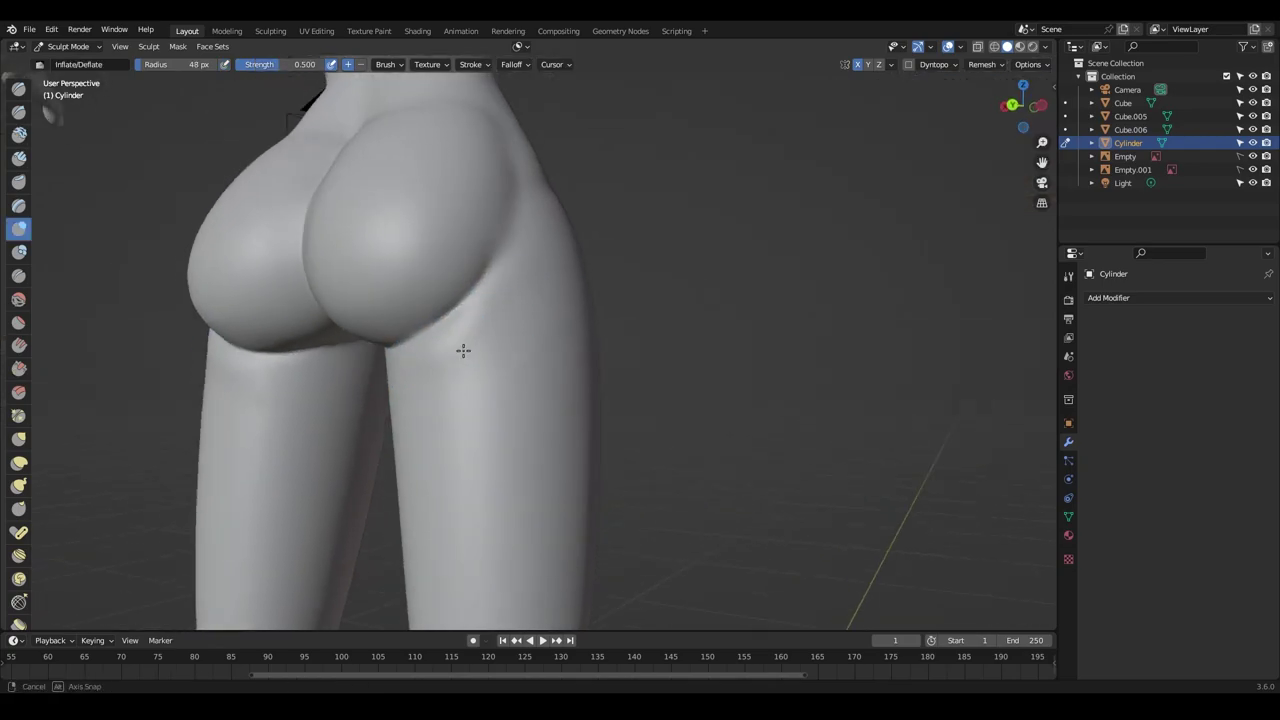
{"action": "mouse_move", "coordinate": [501, 315]}
{"action": "middle_mouse_down"}
{"action": "mouse_move", "coordinate": [417, 303]}
{"action": "mouse_move", "coordinate": [494, 280]}
{"action": "mouse_move", "coordinate": [500, 297]}
{"action": "mouse_move", "coordinate": [466, 306]}
{"action": "mouse_move", "coordinate": [526, 297]}
{"action": "mouse_move", "coordinate": [478, 284]}
{"action": "middle_mouse_up"}
{"action": "key", "text": "p"}
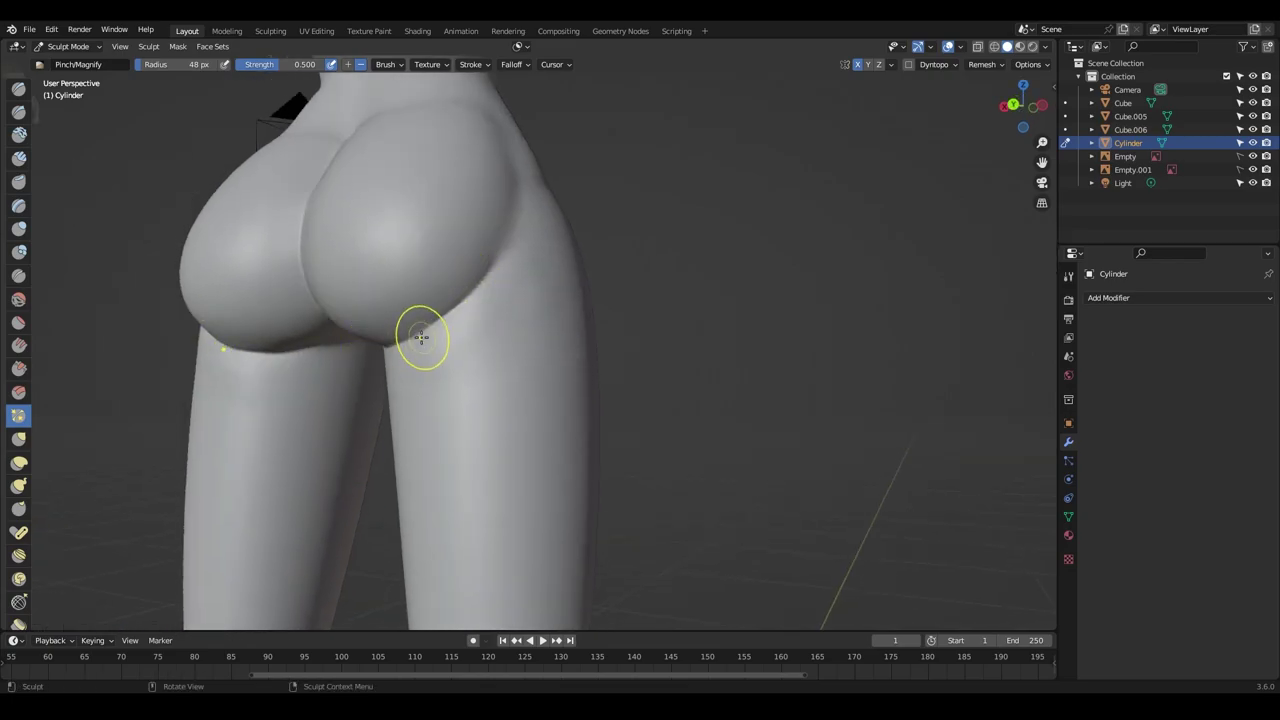
{"action": "middle_click_drag", "start_coordinate": [513, 325], "coordinate": [476, 333]}
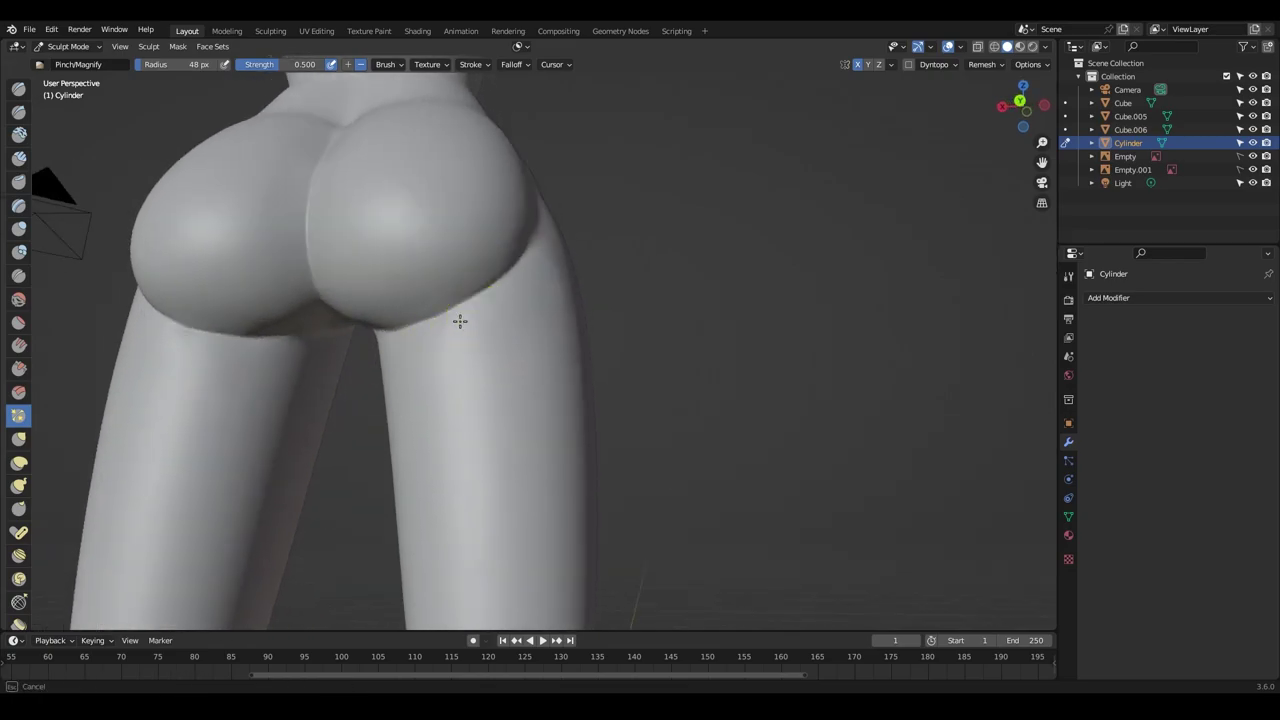
{"action": "key", "text": "i"}
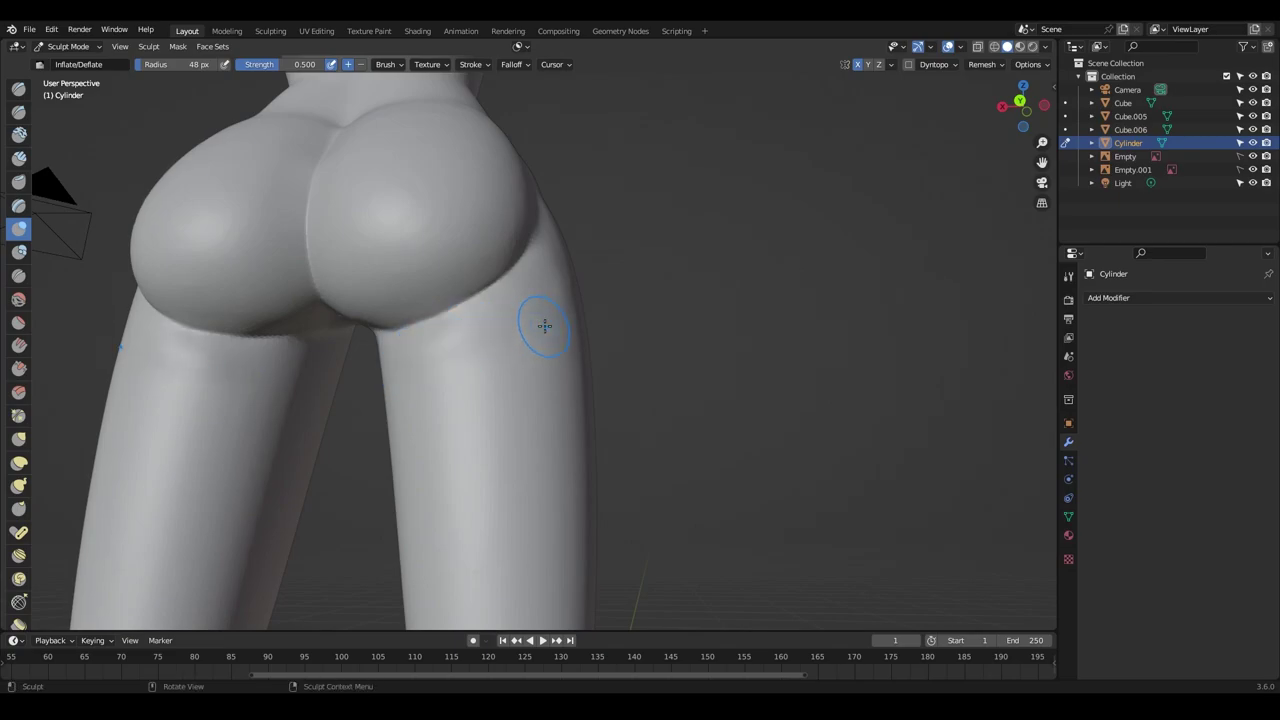
{"action": "middle_click_drag", "start_coordinate": [543, 323], "coordinate": [486, 297]}
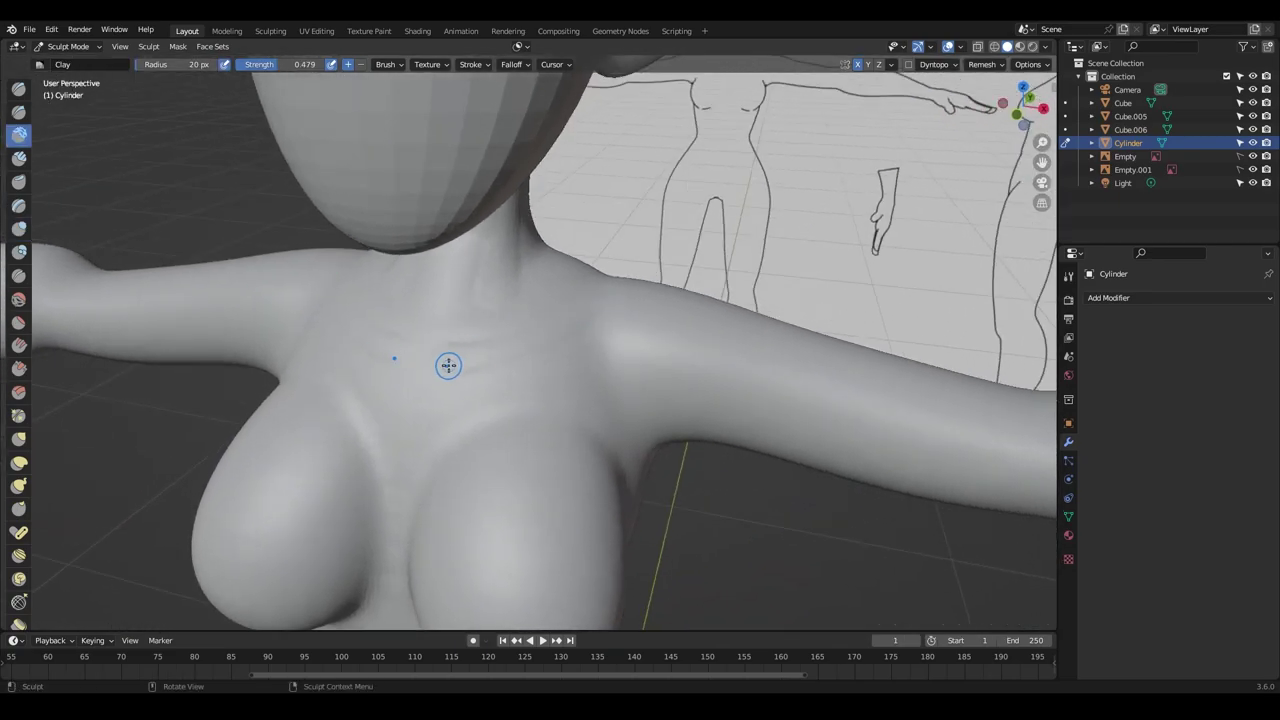
With the Clay brush at 0.479 strength, stroke collarbone creases across the upper chest.
{"action": "mouse_move", "coordinate": [448, 365]}
{"action": "middle_mouse_down"}
{"action": "mouse_move", "coordinate": [446, 351]}
{"action": "mouse_move", "coordinate": [516, 326]}
{"action": "mouse_move", "coordinate": [608, 350]}
{"action": "middle_mouse_up"}
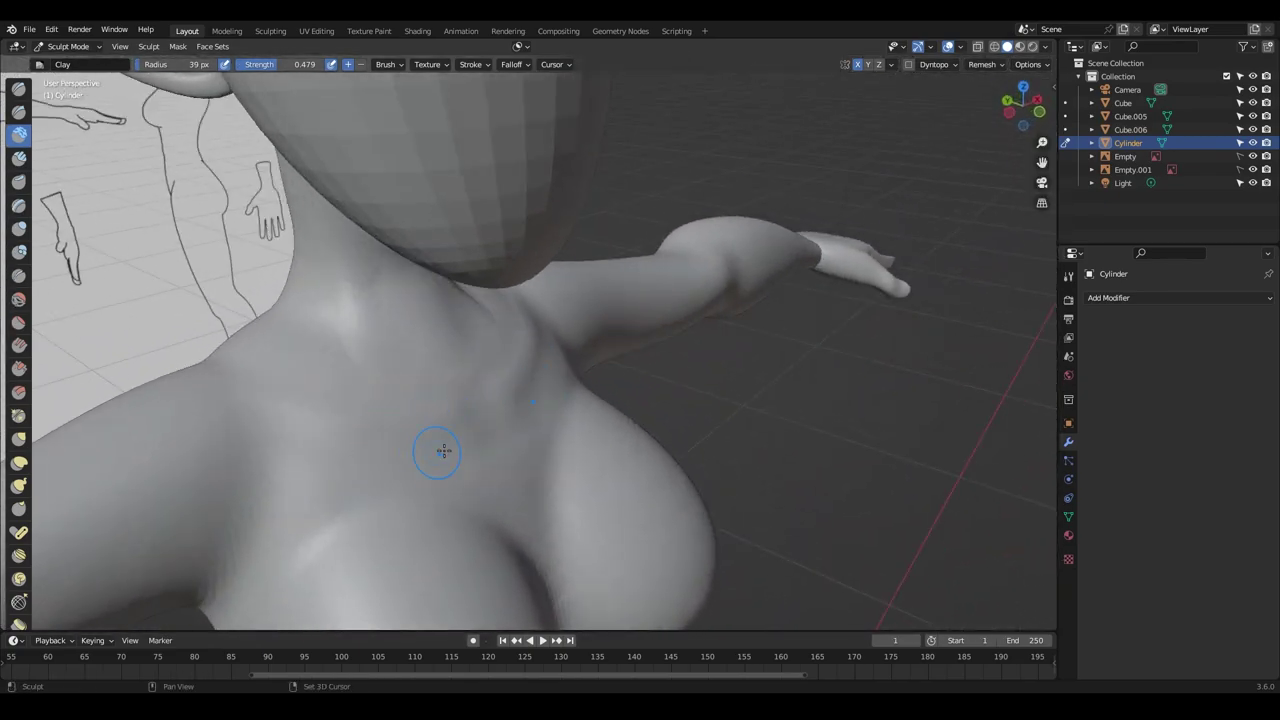
{"action": "mouse_move", "coordinate": [443, 451]}
{"action": "middle_mouse_down"}
{"action": "mouse_move", "coordinate": [414, 374]}
{"action": "mouse_move", "coordinate": [491, 286]}
{"action": "mouse_move", "coordinate": [457, 323]}
{"action": "mouse_move", "coordinate": [579, 317]}
{"action": "mouse_move", "coordinate": [486, 320]}
{"action": "mouse_move", "coordinate": [600, 263]}
{"action": "mouse_move", "coordinate": [514, 286]}
{"action": "mouse_move", "coordinate": [599, 292]}
{"action": "mouse_move", "coordinate": [527, 285]}
{"action": "middle_mouse_up"}
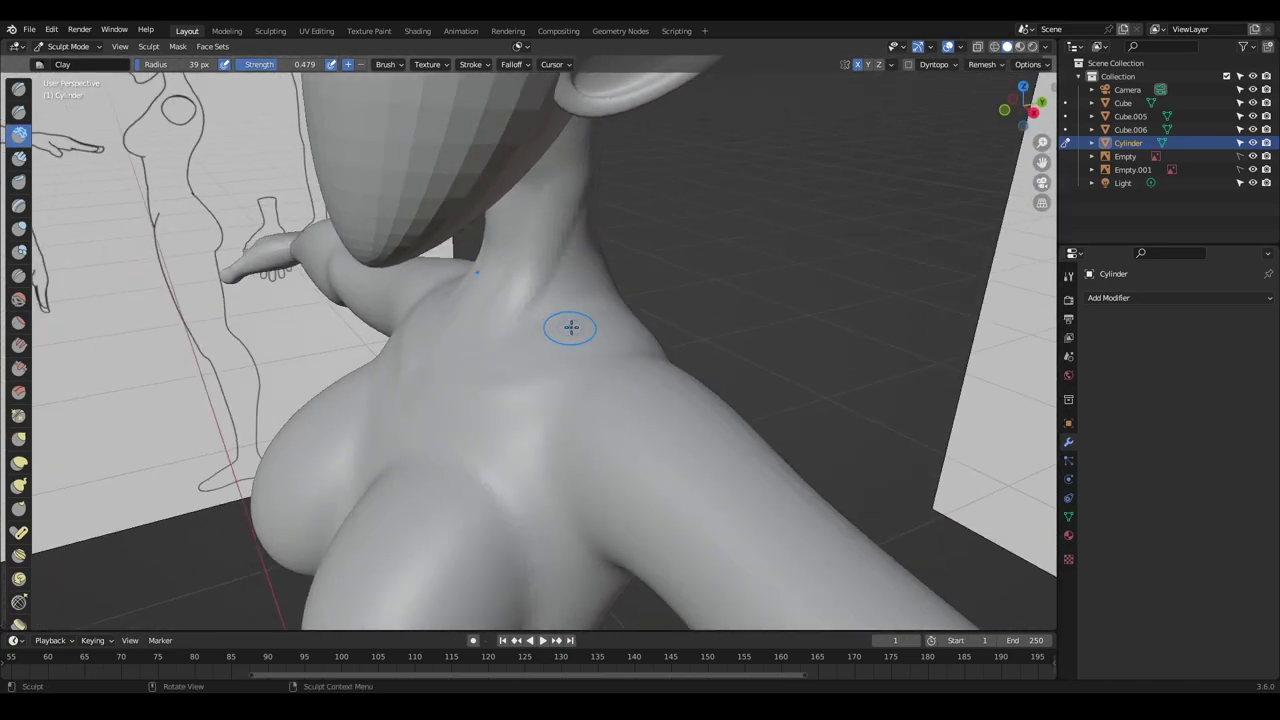
{"action": "mouse_move", "coordinate": [571, 329]}
{"action": "middle_mouse_down"}
{"action": "mouse_move", "coordinate": [520, 315]}
{"action": "mouse_move", "coordinate": [531, 297]}
{"action": "mouse_move", "coordinate": [689, 271]}
{"action": "mouse_move", "coordinate": [526, 337]}
{"action": "mouse_move", "coordinate": [509, 397]}
{"action": "middle_mouse_up"}
{"action": "mouse_move", "coordinate": [461, 424]}
{"action": "left_mouse_down"}
{"action": "mouse_move", "coordinate": [591, 366]}
{"action": "mouse_move", "coordinate": [549, 423]}
{"action": "mouse_move", "coordinate": [593, 392]}
{"action": "left_mouse_up"}
{"action": "mouse_move", "coordinate": [443, 409]}
{"action": "middle_mouse_down"}
{"action": "mouse_move", "coordinate": [546, 386]}
{"action": "mouse_move", "coordinate": [534, 443]}
{"action": "mouse_move", "coordinate": [476, 462]}
{"action": "middle_mouse_up"}
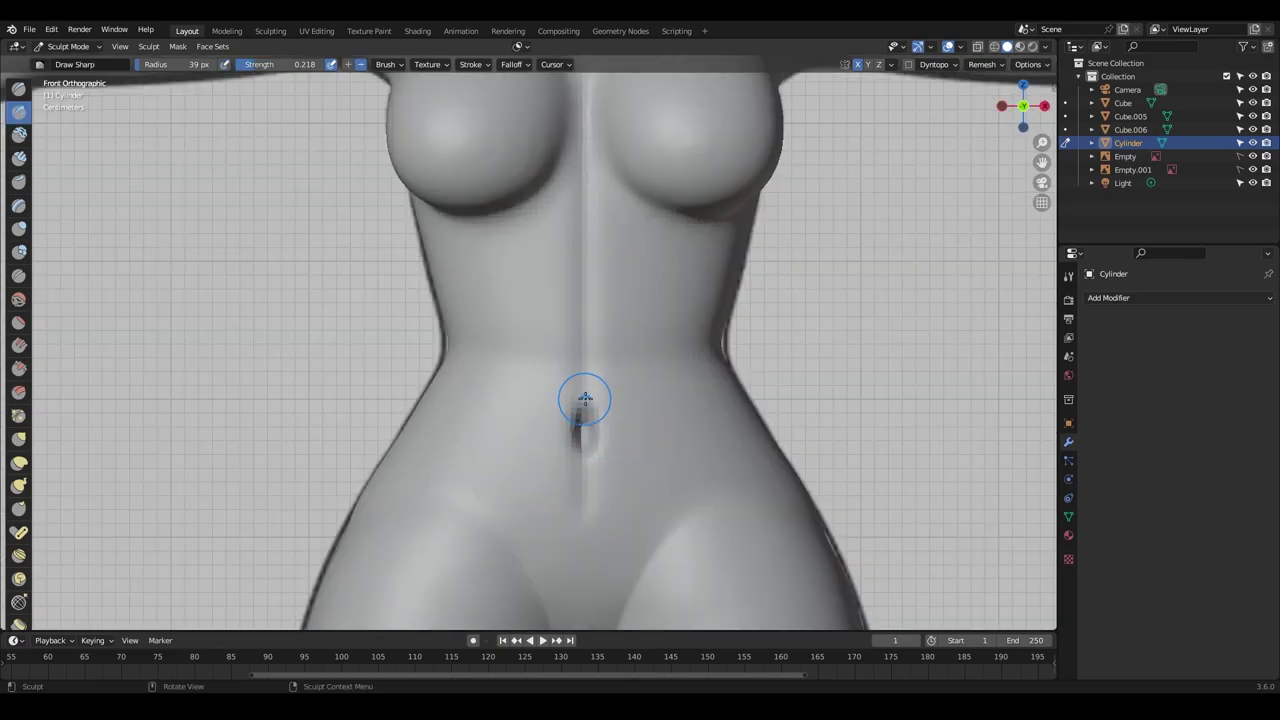
In front view, tug the belly below the navel with a 48 px Grab brush.
{"action": "scroll", "coordinate": [600, 410], "scroll_direction": "up", "scroll_amount": 5}
{"action": "scroll", "coordinate": [630, 423], "scroll_direction": "down", "scroll_amount": 2}
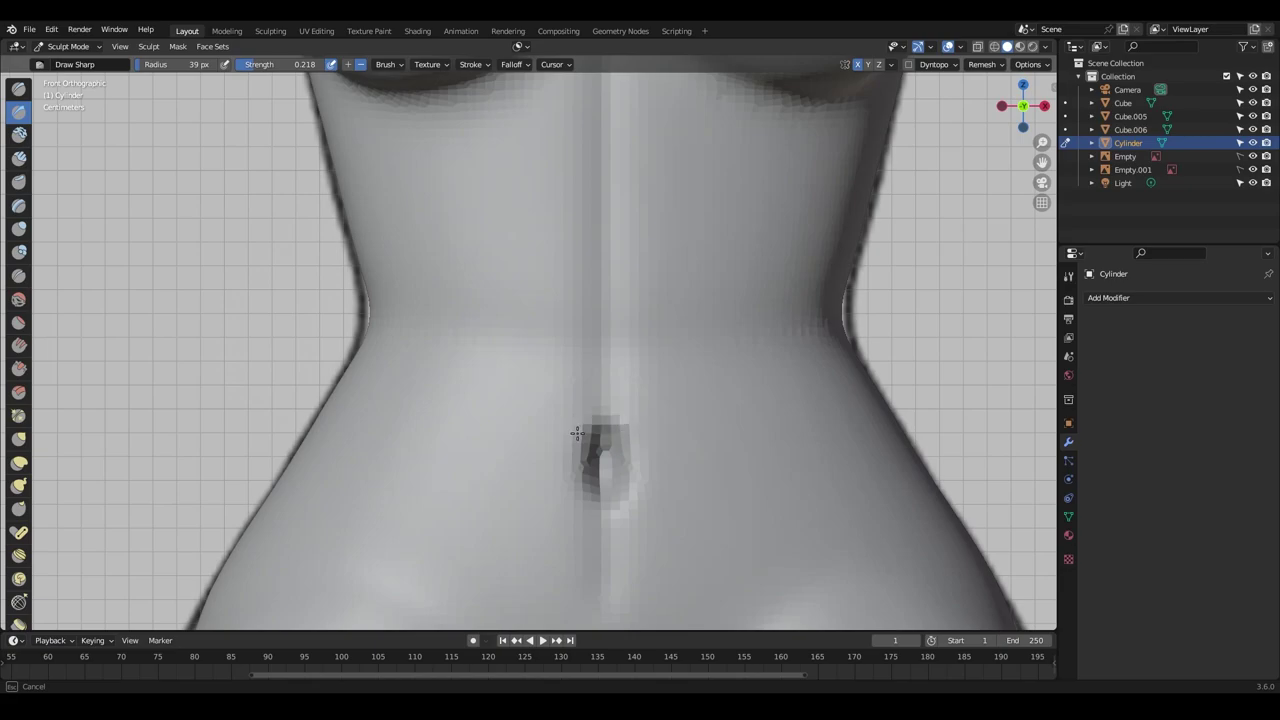
{"action": "middle_click_drag", "start_coordinate": [586, 434], "coordinate": [686, 463]}
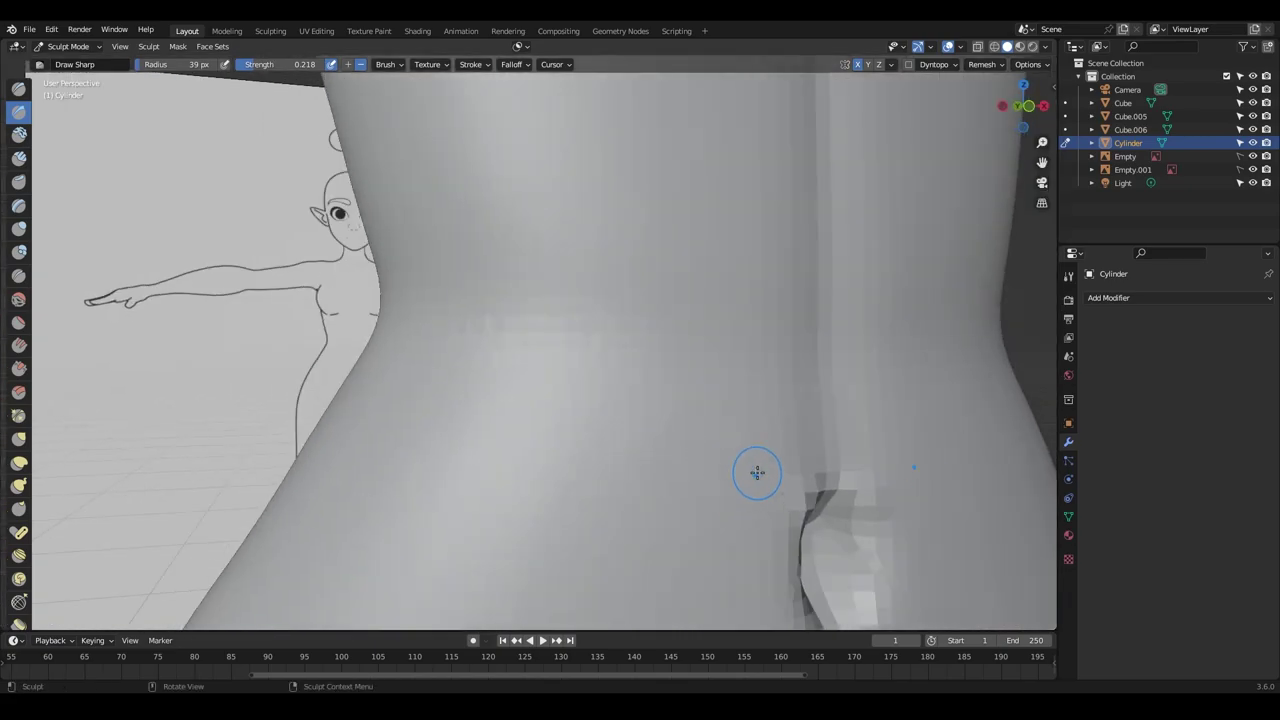
{"action": "key", "text": "KP_1"}
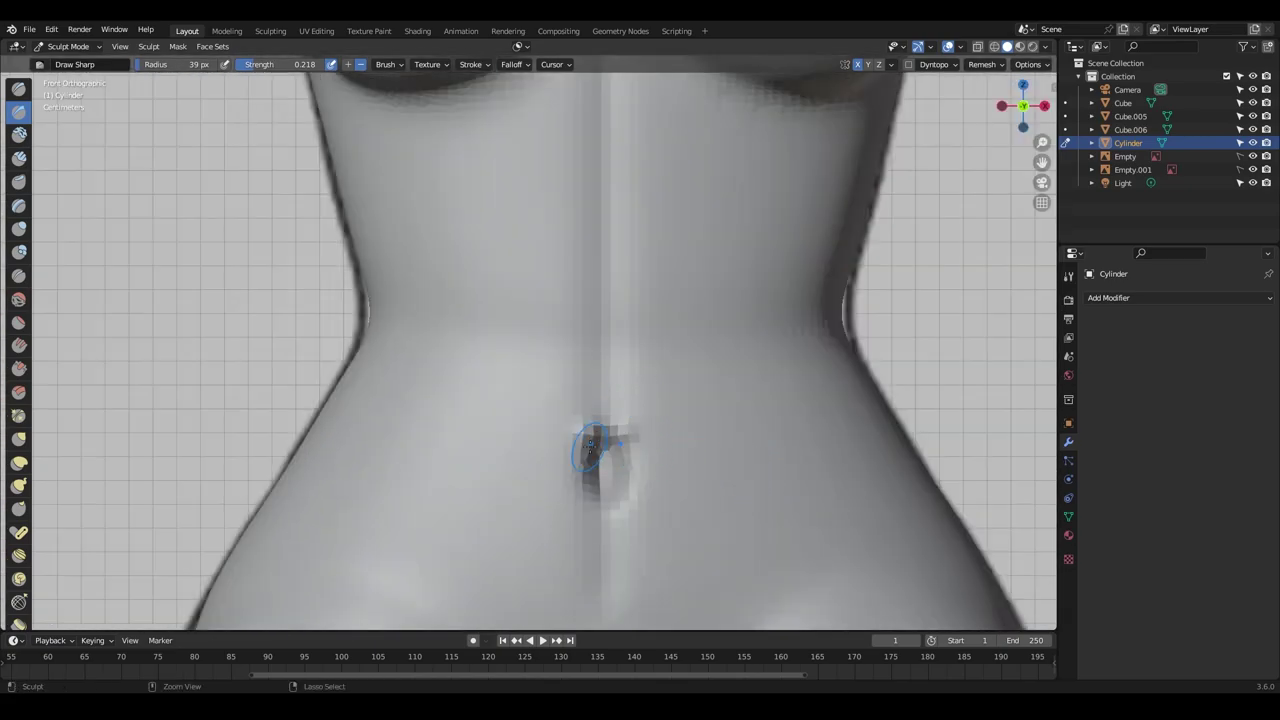
{"action": "mouse_move", "coordinate": [651, 449]}
{"action": "middle_mouse_down"}
{"action": "mouse_move", "coordinate": [674, 491]}
{"action": "mouse_move", "coordinate": [669, 471]}
{"action": "middle_mouse_up"}
{"action": "key", "text": "g"}
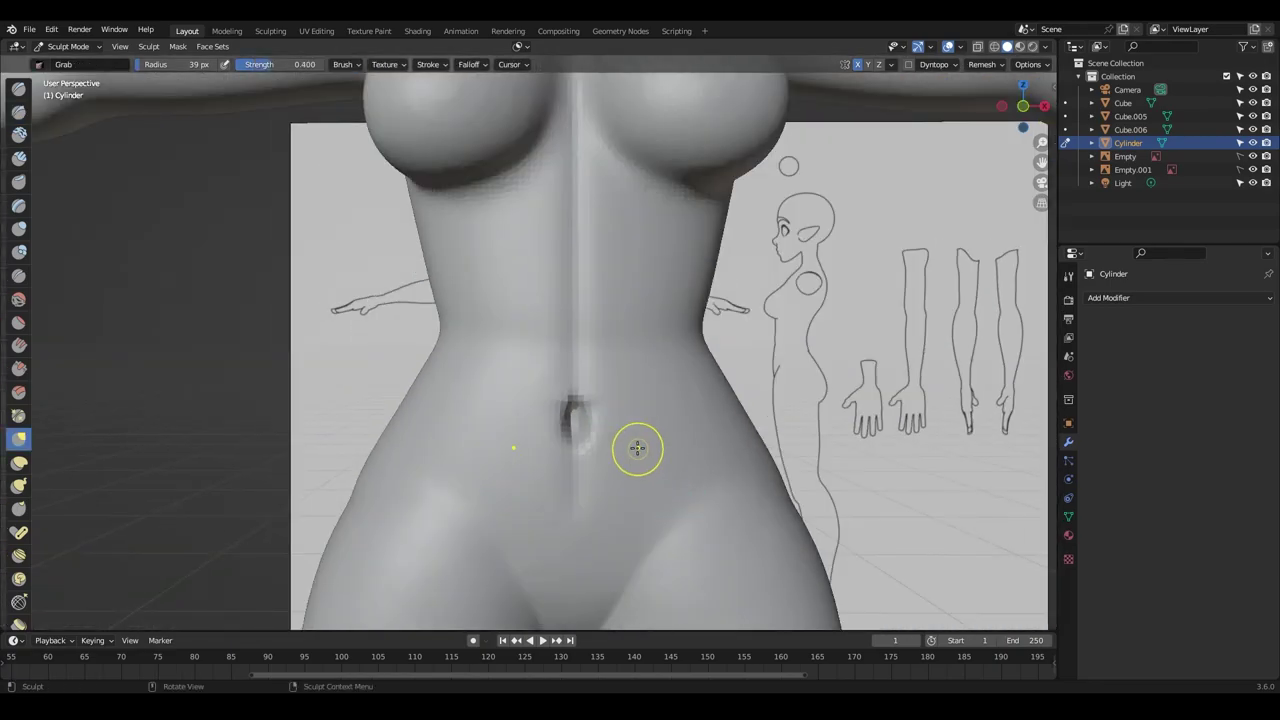
{"action": "key", "text": "f"}
{"action": "left_click", "coordinate": [614, 426]}
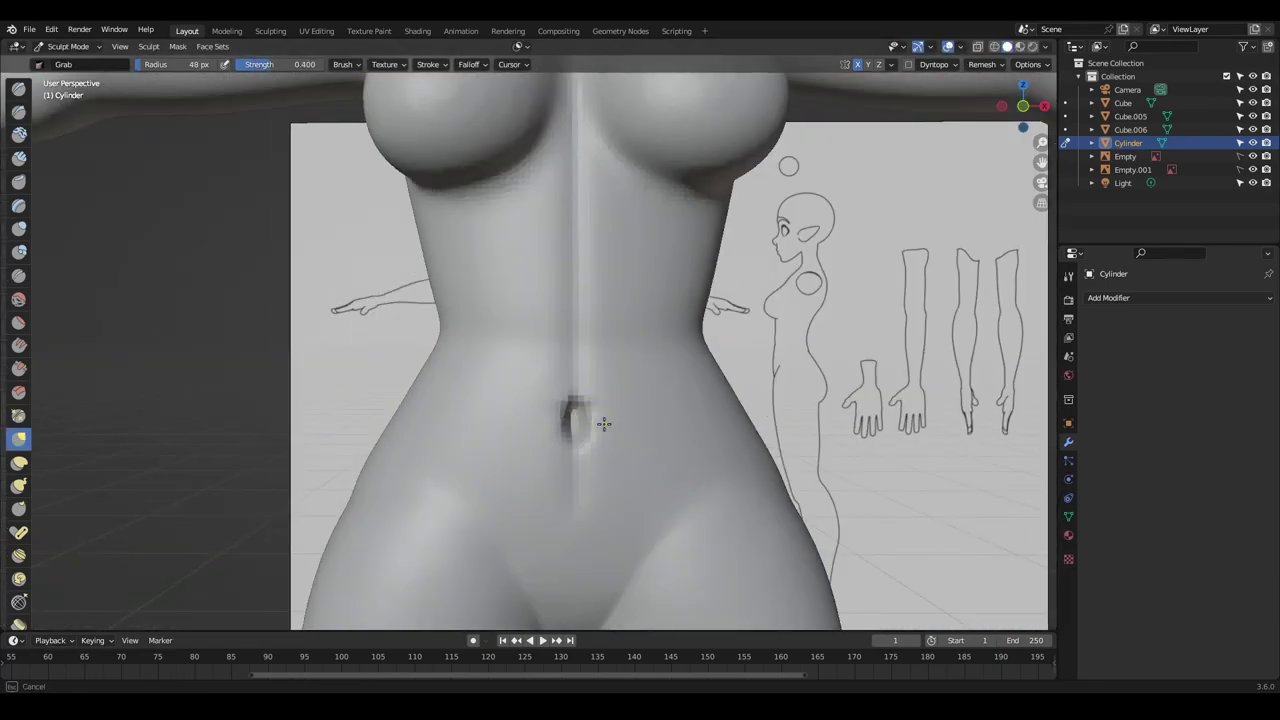
{"action": "left_click_drag", "start_coordinate": [601, 425], "coordinate": [601, 425]}
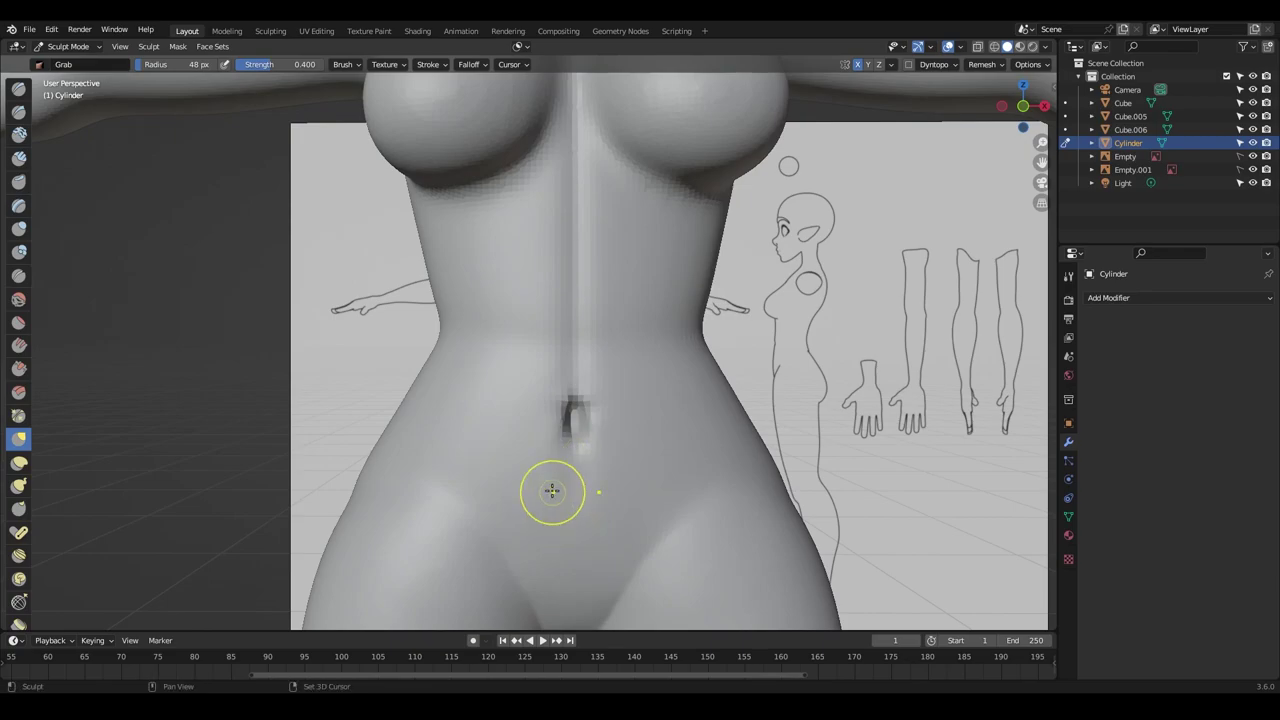
Carve a sharp crease where the chest meets the underarm with Draw Sharp.
{"action": "scroll", "coordinate": [578, 440], "scroll_direction": "down", "scroll_amount": 10}
{"action": "mouse_move", "coordinate": [578, 440]}
{"action": "middle_mouse_down"}
{"action": "mouse_move", "coordinate": [509, 309]}
{"action": "mouse_move", "coordinate": [860, 305]}
{"action": "mouse_move", "coordinate": [503, 283]}
{"action": "mouse_move", "coordinate": [584, 384]}
{"action": "middle_mouse_up"}
{"action": "key", "text": "c"}
{"action": "scroll", "coordinate": [503, 283], "scroll_direction": "up", "scroll_amount": 10}
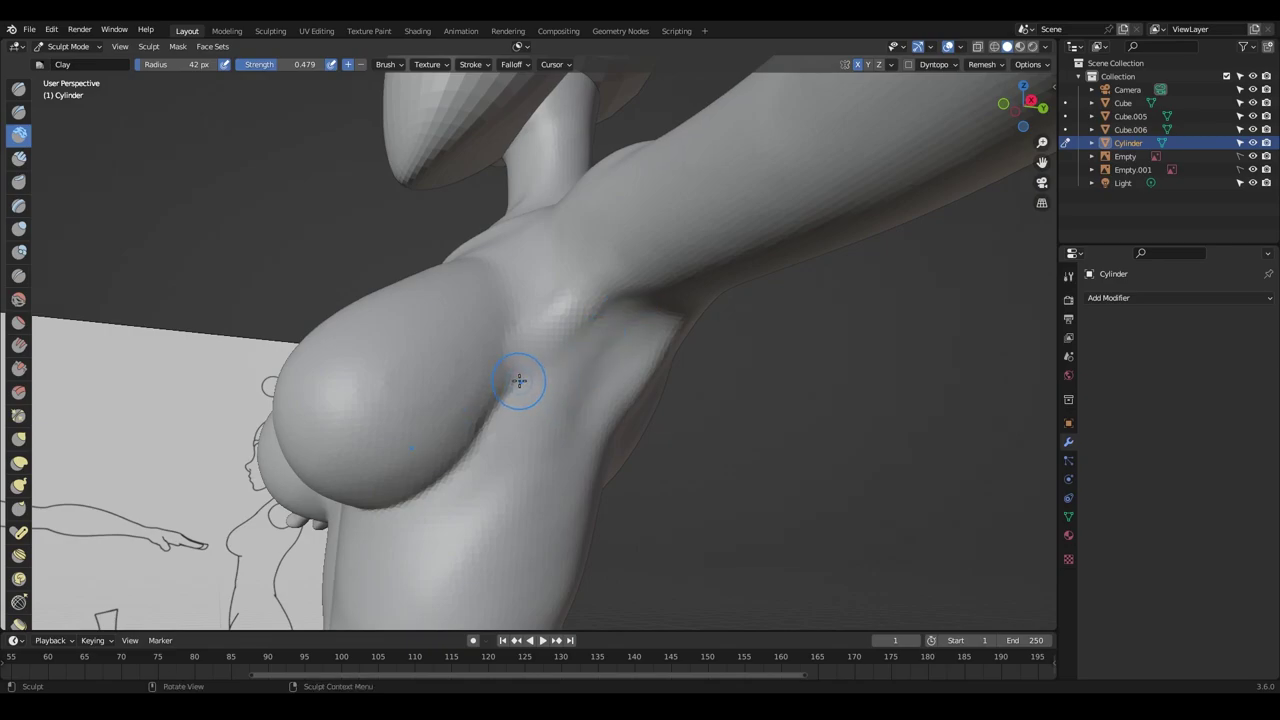
{"action": "key", "text": "shift+x"}
{"action": "middle_click_drag", "start_coordinate": [520, 379], "coordinate": [528, 382]}
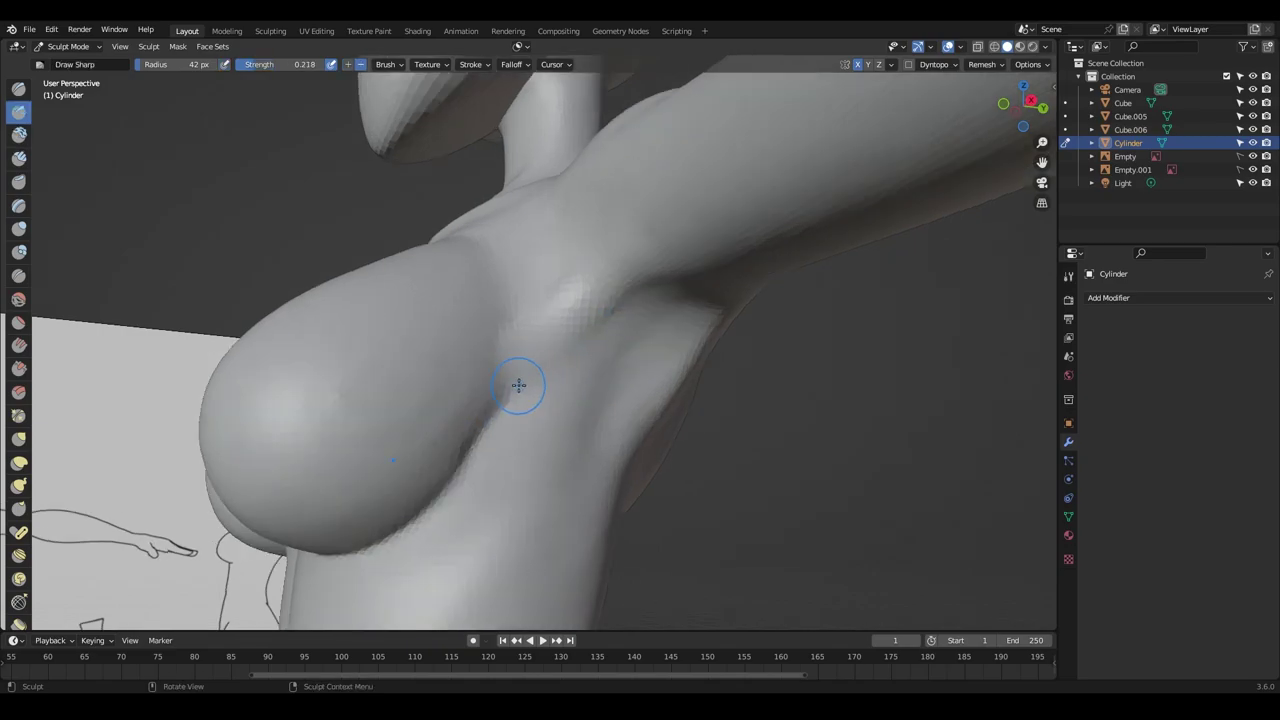
{"action": "left_click_drag", "start_coordinate": [519, 385], "coordinate": [627, 313]}
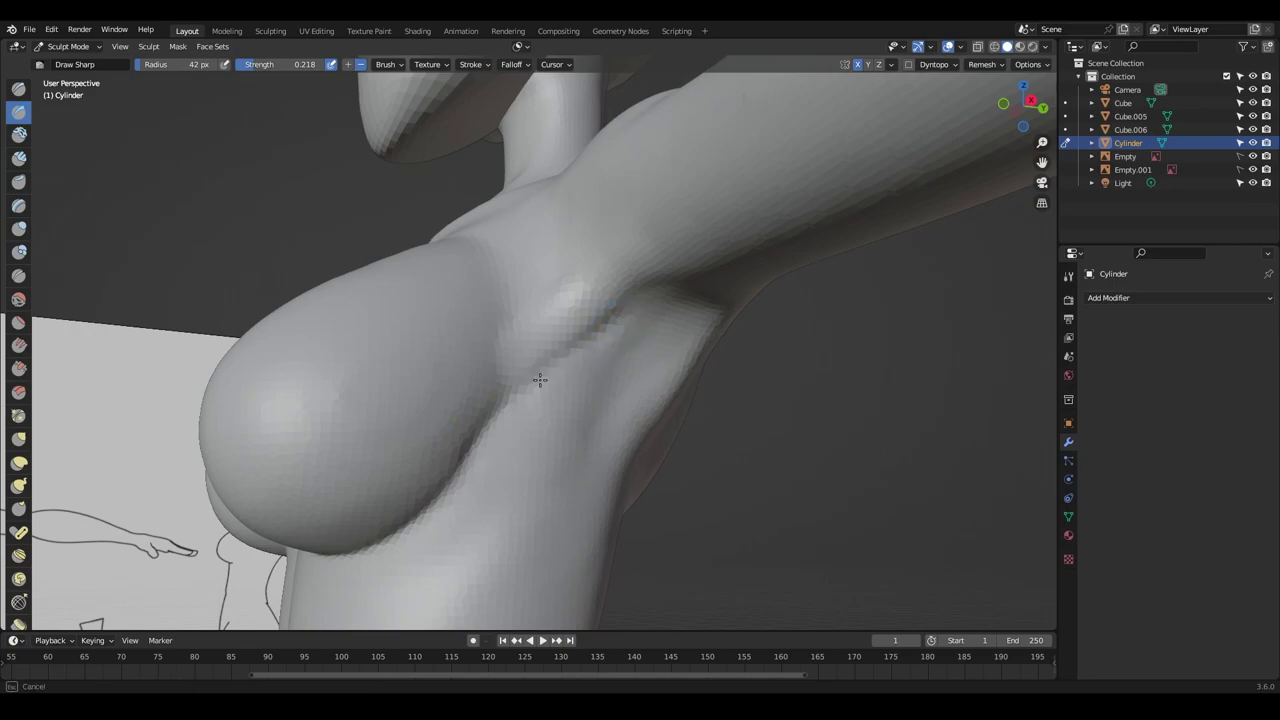
{"action": "key", "text": "shift+c"}
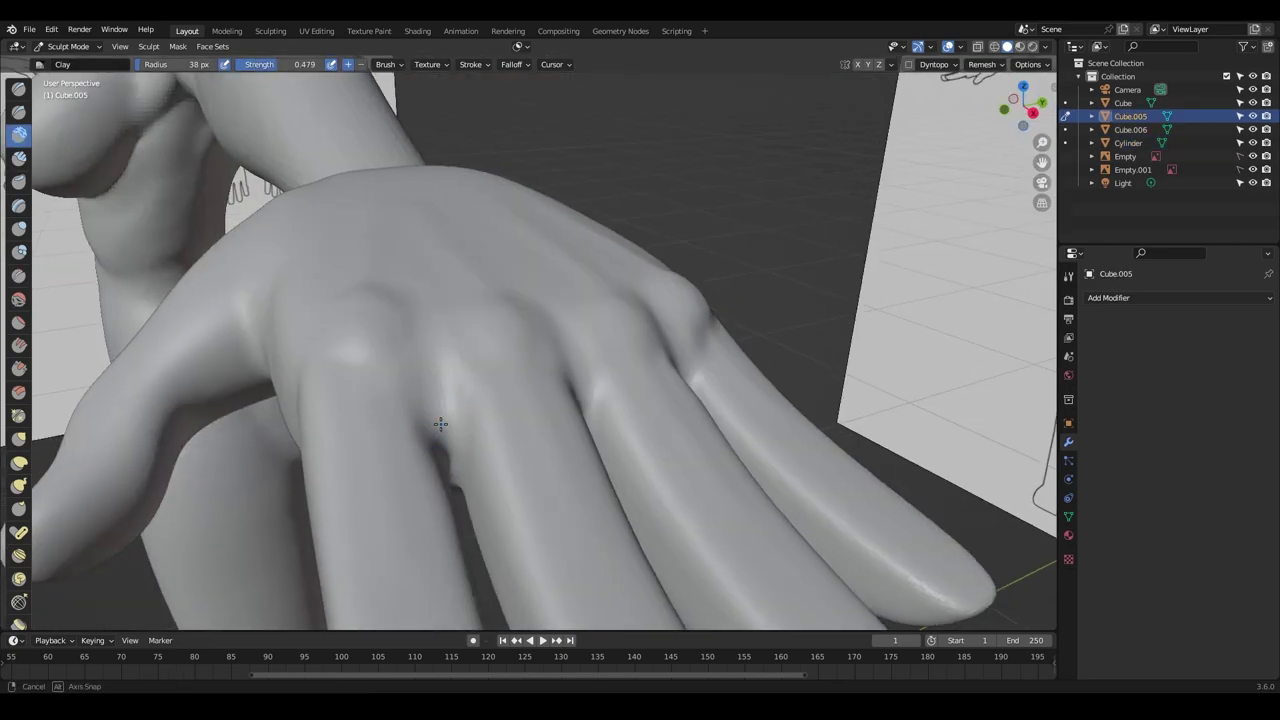
Add a clay ridge across the back of the hand and bumps into the palm.
{"action": "middle_click_drag", "start_coordinate": [442, 443], "coordinate": [425, 446]}
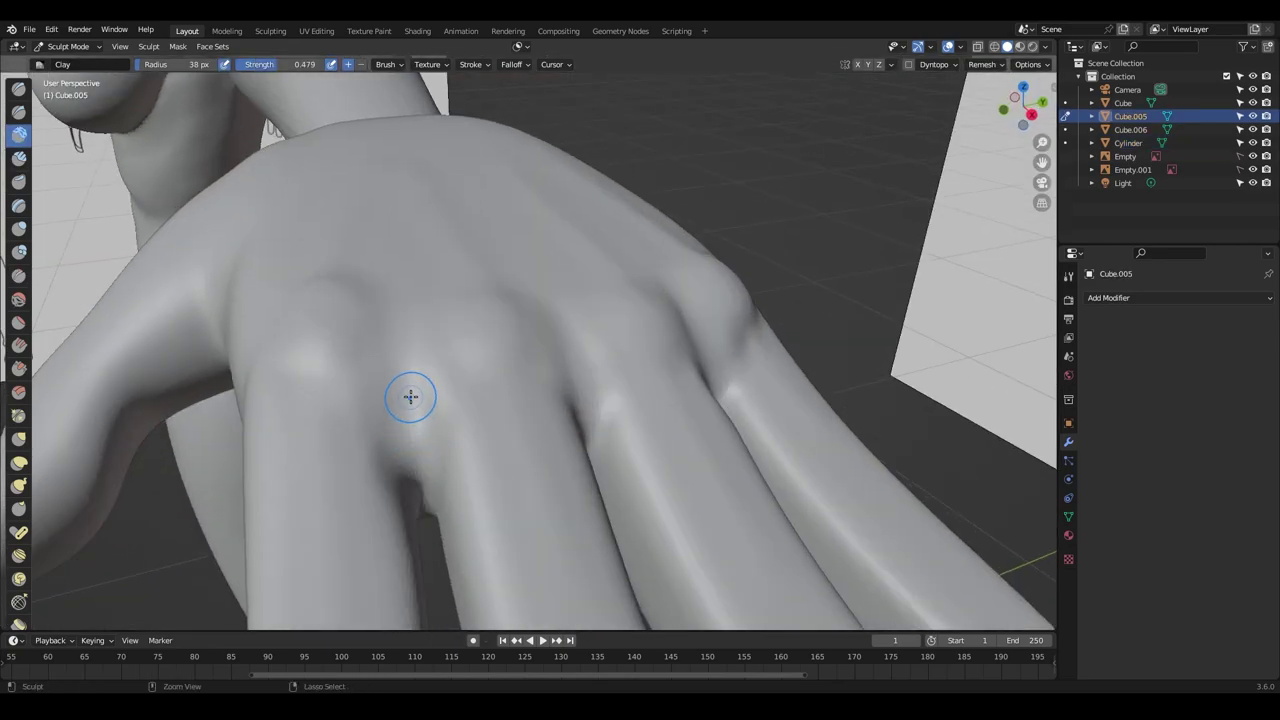
{"action": "left_click_drag", "start_coordinate": [410, 397], "coordinate": [420, 445]}
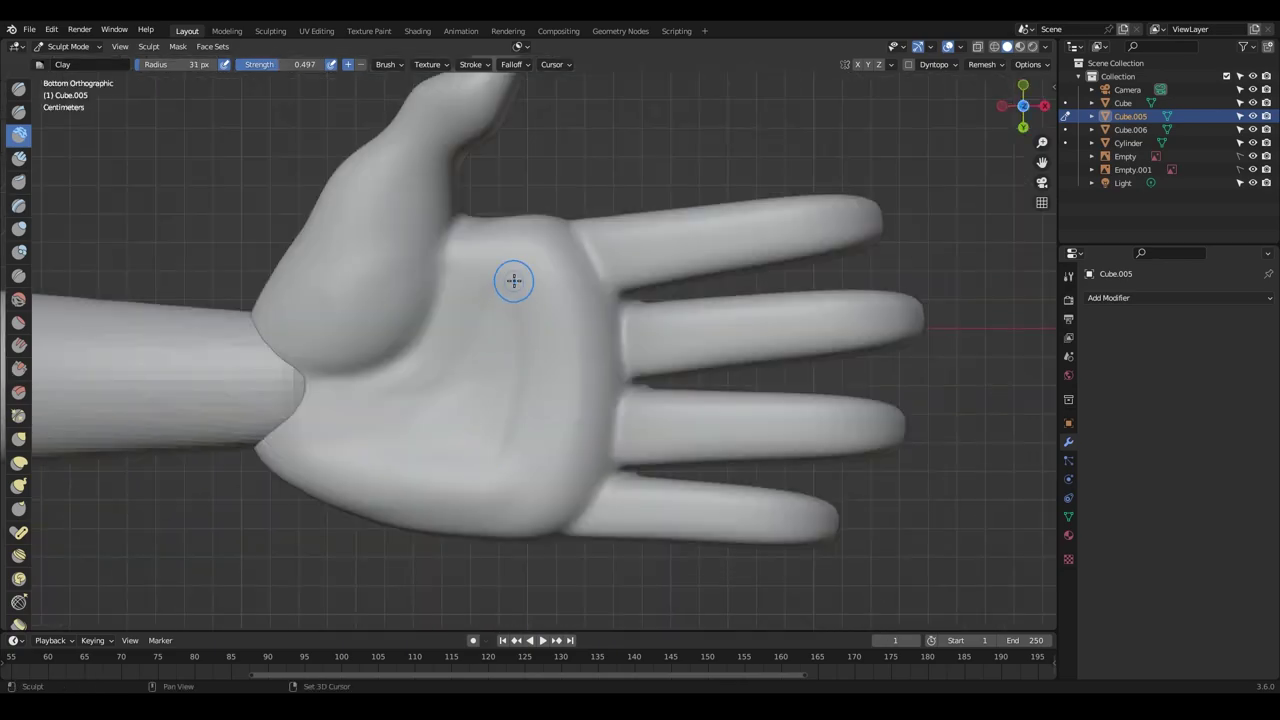
{"action": "mouse_move", "coordinate": [490, 462]}
{"action": "left_mouse_down"}
{"action": "mouse_move", "coordinate": [489, 346]}
{"action": "mouse_move", "coordinate": [354, 414]}
{"action": "mouse_move", "coordinate": [529, 456]}
{"action": "left_mouse_up"}
Raise the brush radius to 63 px and dab clay onto the palm centre.
{"action": "scroll", "coordinate": [529, 456], "scroll_direction": "down", "scroll_amount": 5}
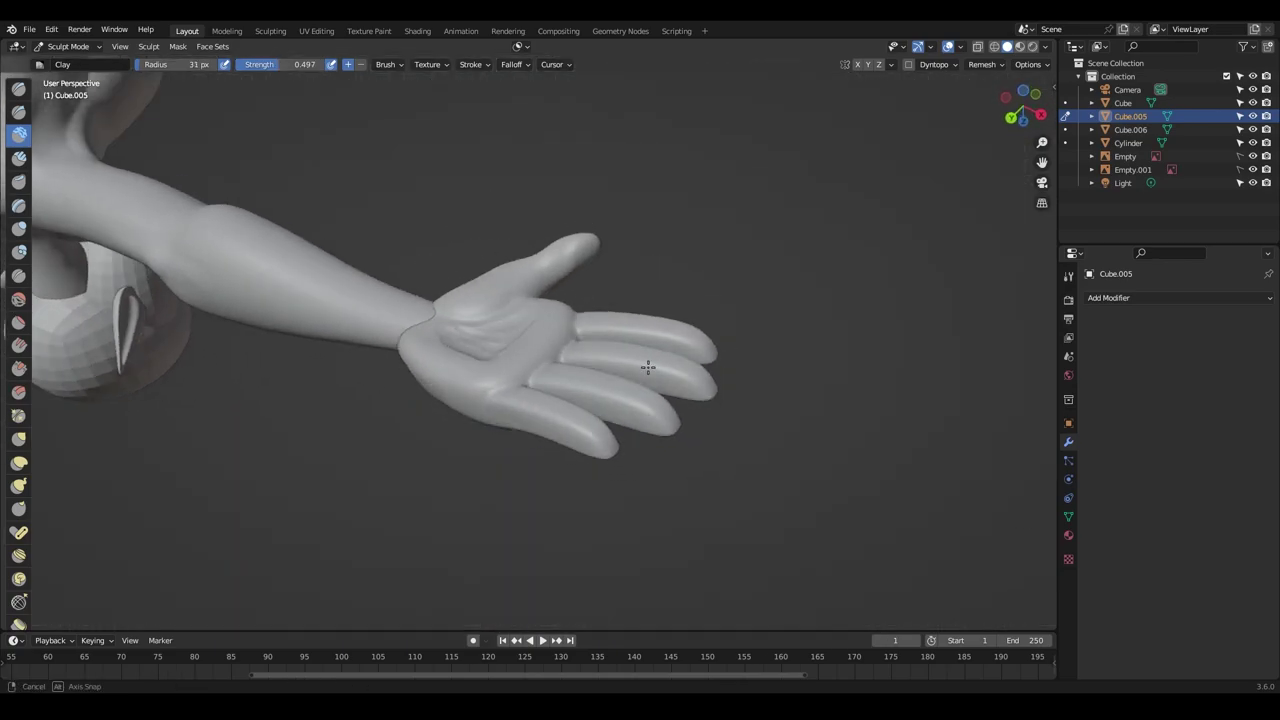
{"action": "middle_click_drag", "start_coordinate": [529, 456], "coordinate": [500, 385]}
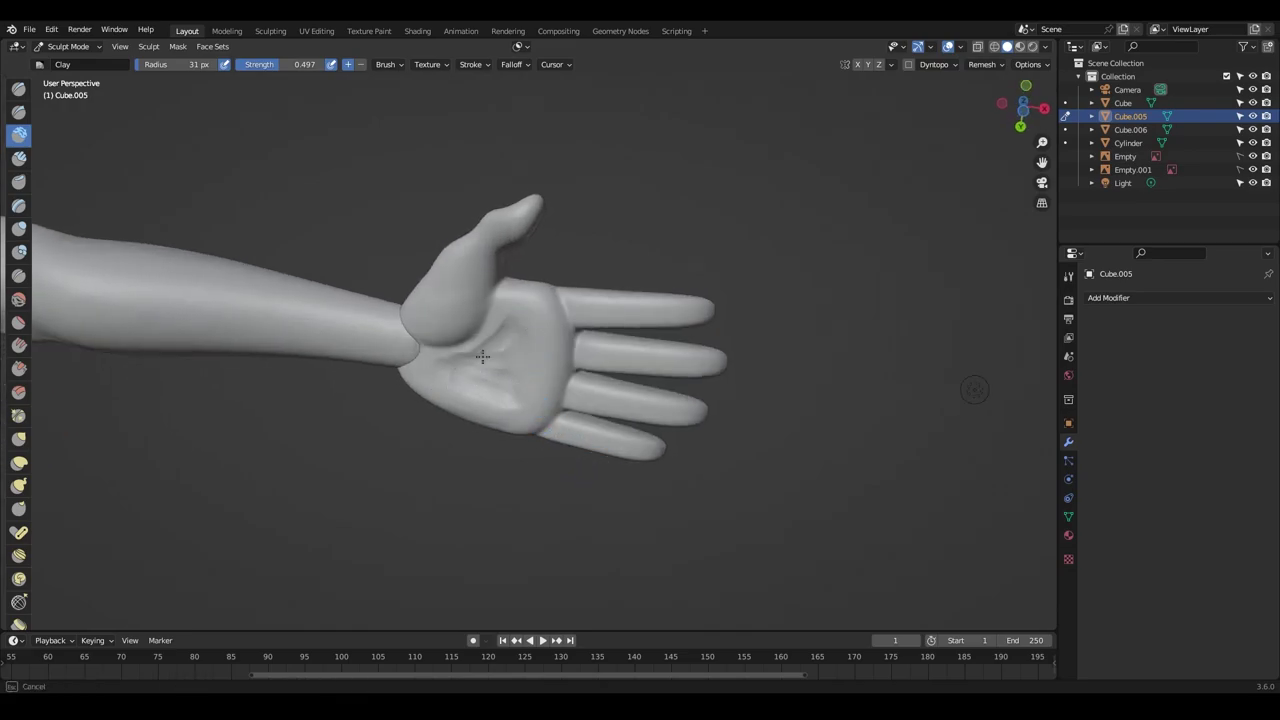
{"action": "scroll", "coordinate": [490, 345], "scroll_direction": "up", "scroll_amount": 3}
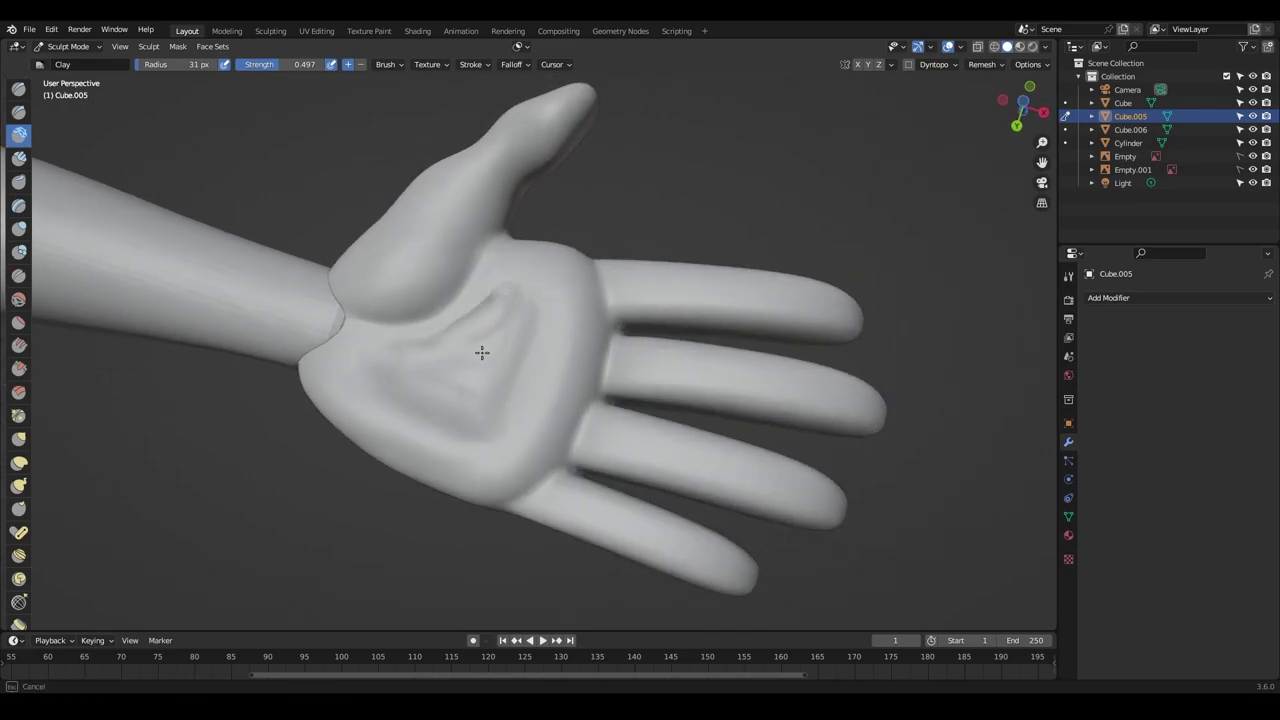
{"action": "key", "text": "f"}
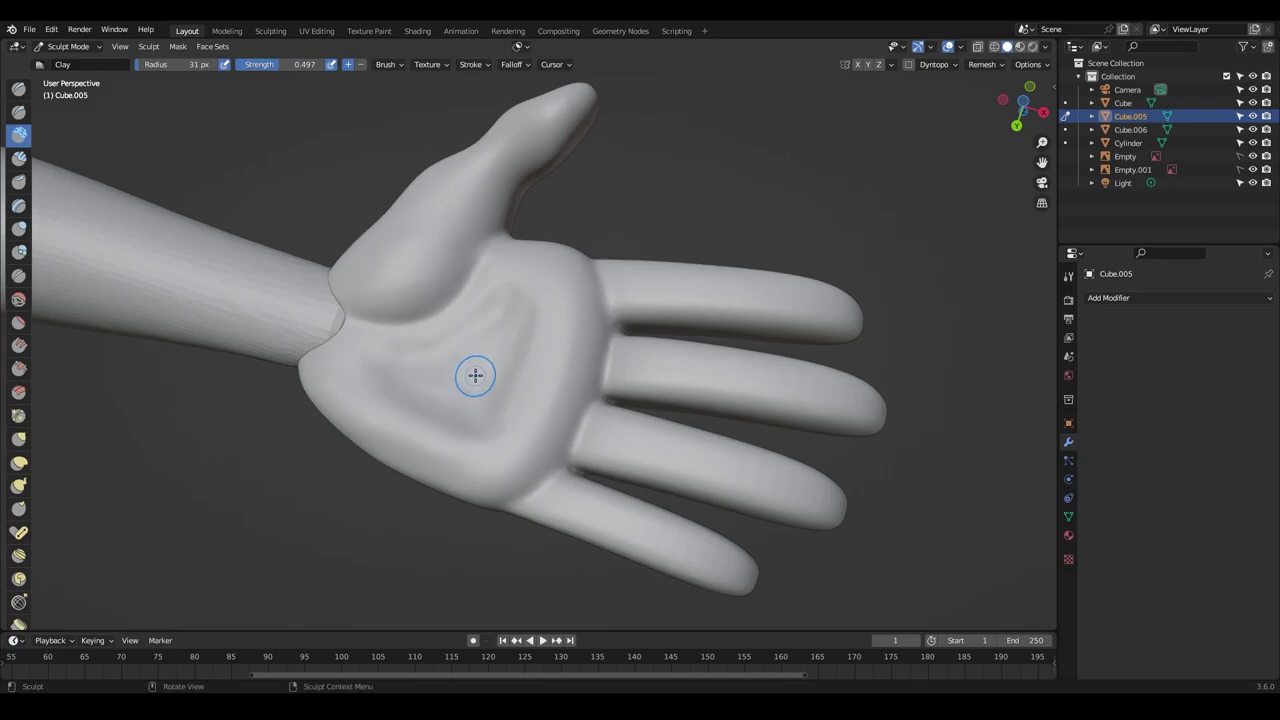
{"action": "left_click", "coordinate": [448, 390]}
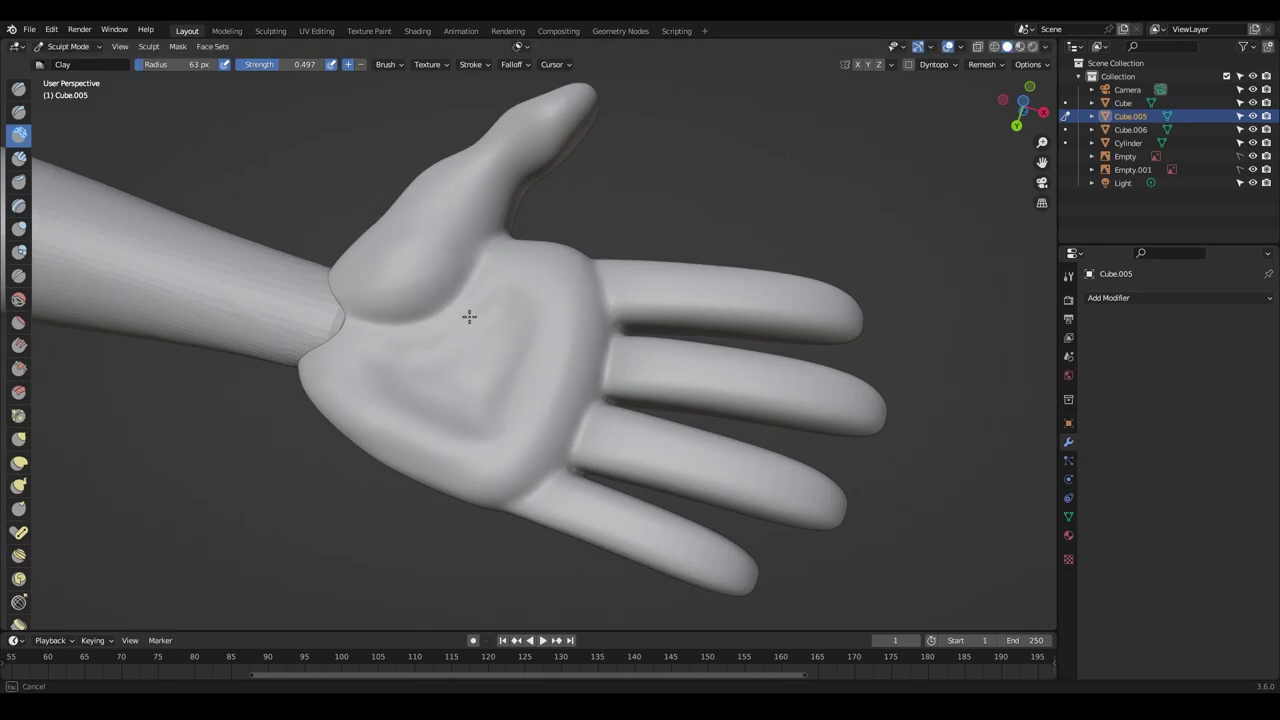
{"action": "left_click", "coordinate": [371, 349]}
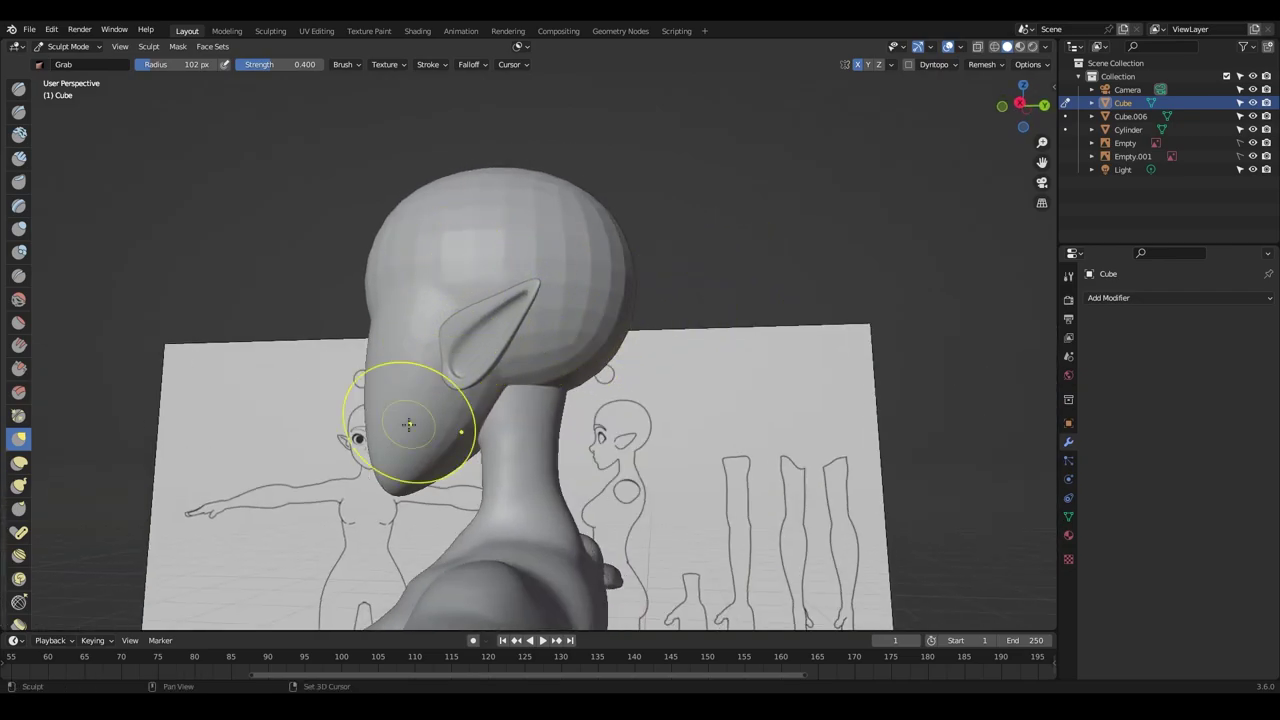
In side view, grab the back of the neck and head outward, enlarging the brush to 146 then 187 px.
{"action": "middle_click_drag", "start_coordinate": [409, 425], "coordinate": [711, 307]}
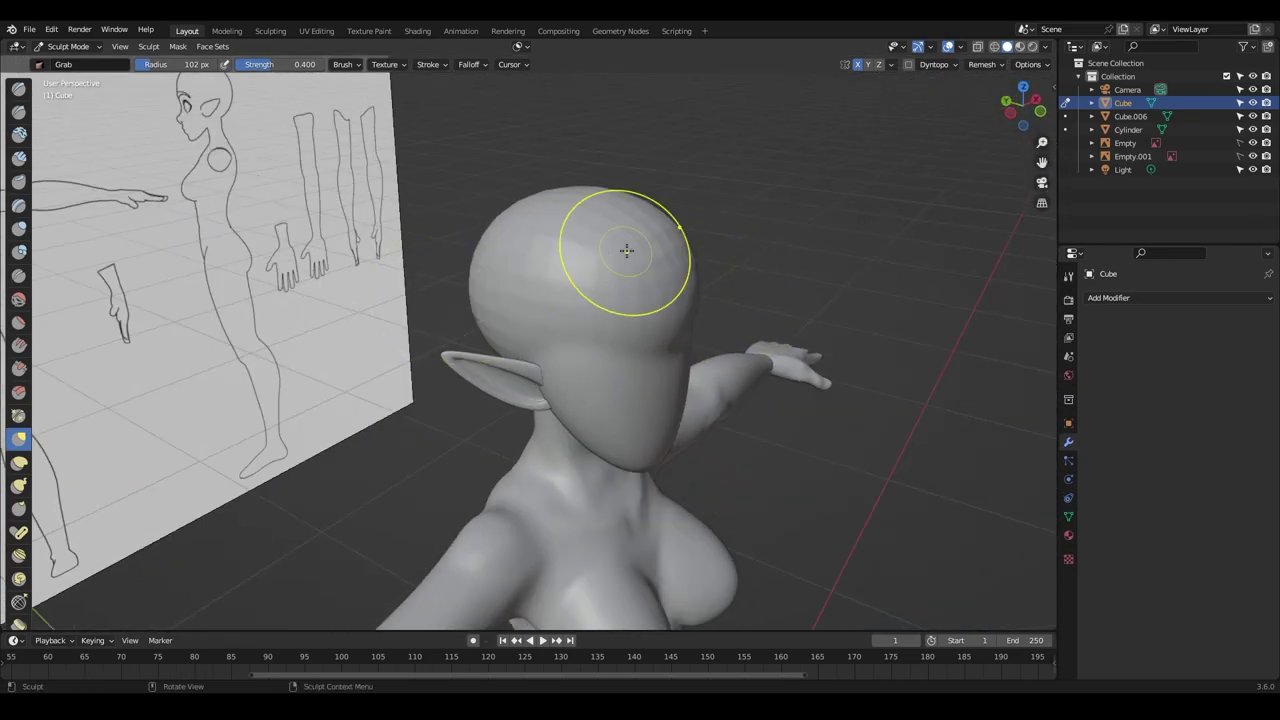
{"action": "middle_click_drag", "start_coordinate": [623, 251], "coordinate": [702, 392], "text": "alt"}
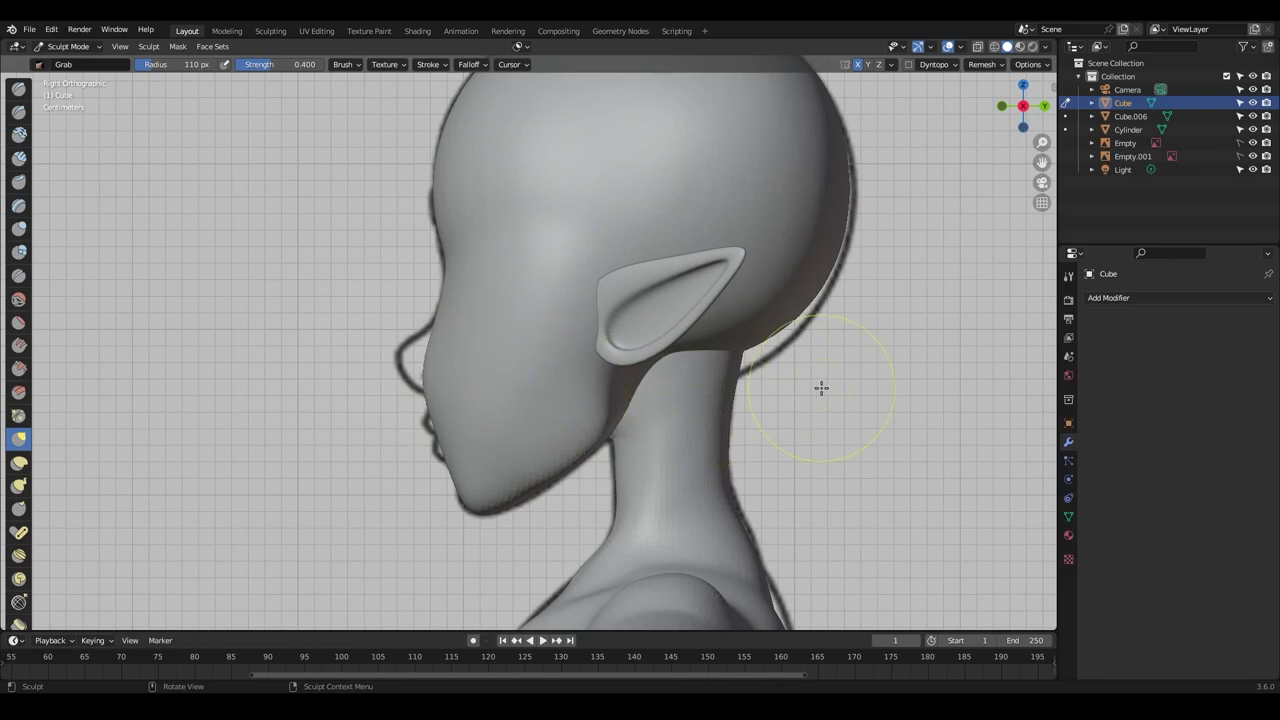
{"action": "mouse_move", "coordinate": [752, 345]}
{"action": "left_mouse_down"}
{"action": "mouse_move", "coordinate": [773, 364]}
{"action": "mouse_move", "coordinate": [815, 255]}
{"action": "left_mouse_up"}
{"action": "key", "text": "f"}
{"action": "left_click", "coordinate": [794, 363]}
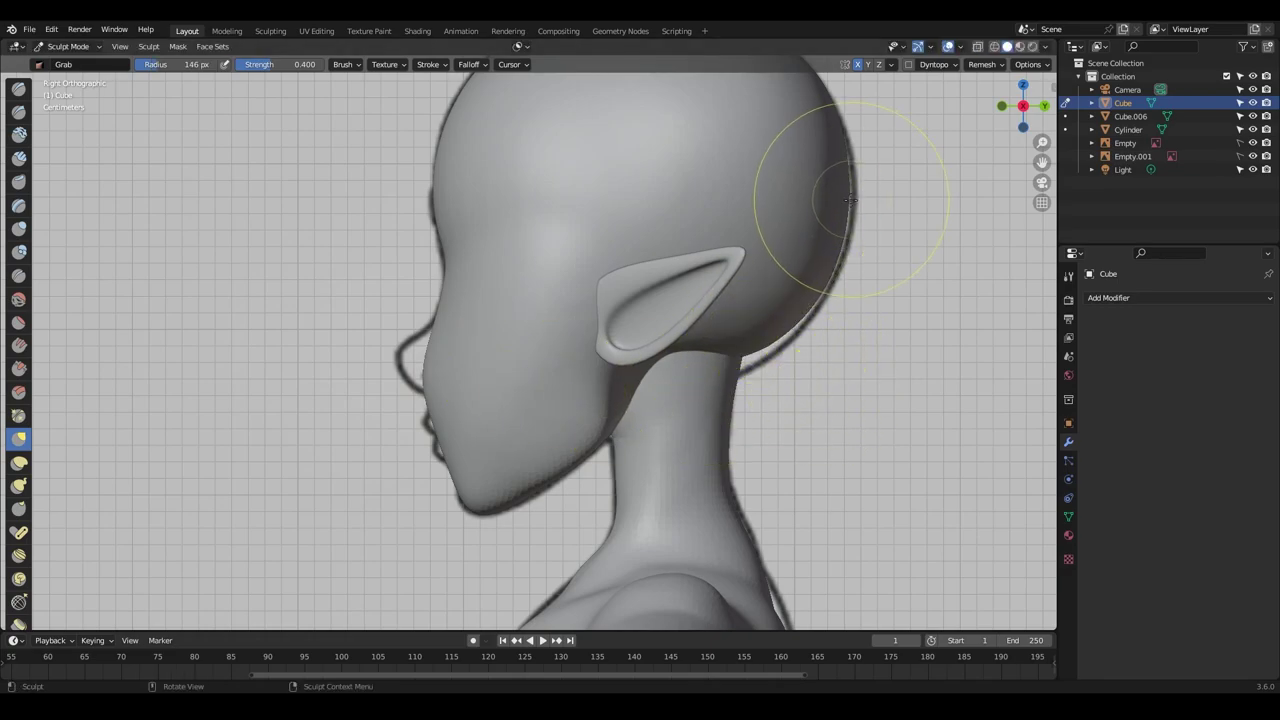
{"action": "left_click_drag", "start_coordinate": [800, 186], "coordinate": [845, 225]}
{"action": "key", "text": "f"}
{"action": "left_click", "coordinate": [750, 350]}
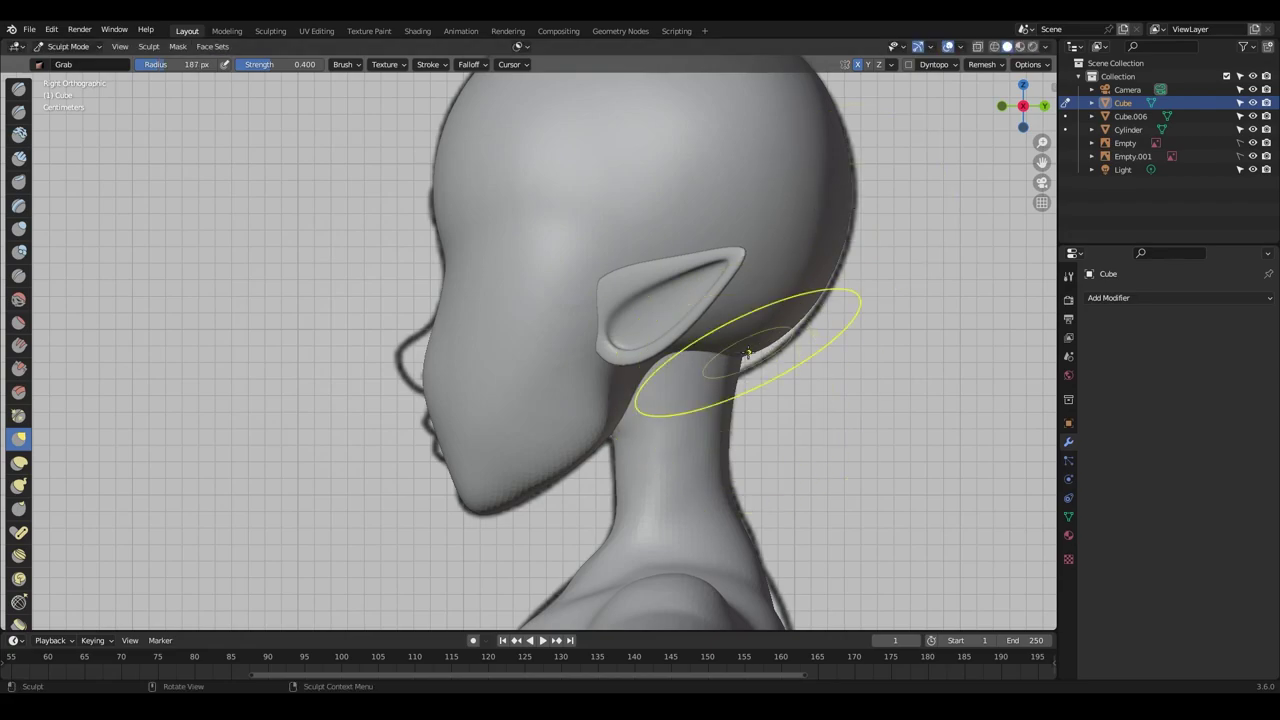
{"action": "left_click_drag", "start_coordinate": [811, 286], "coordinate": [832, 262]}
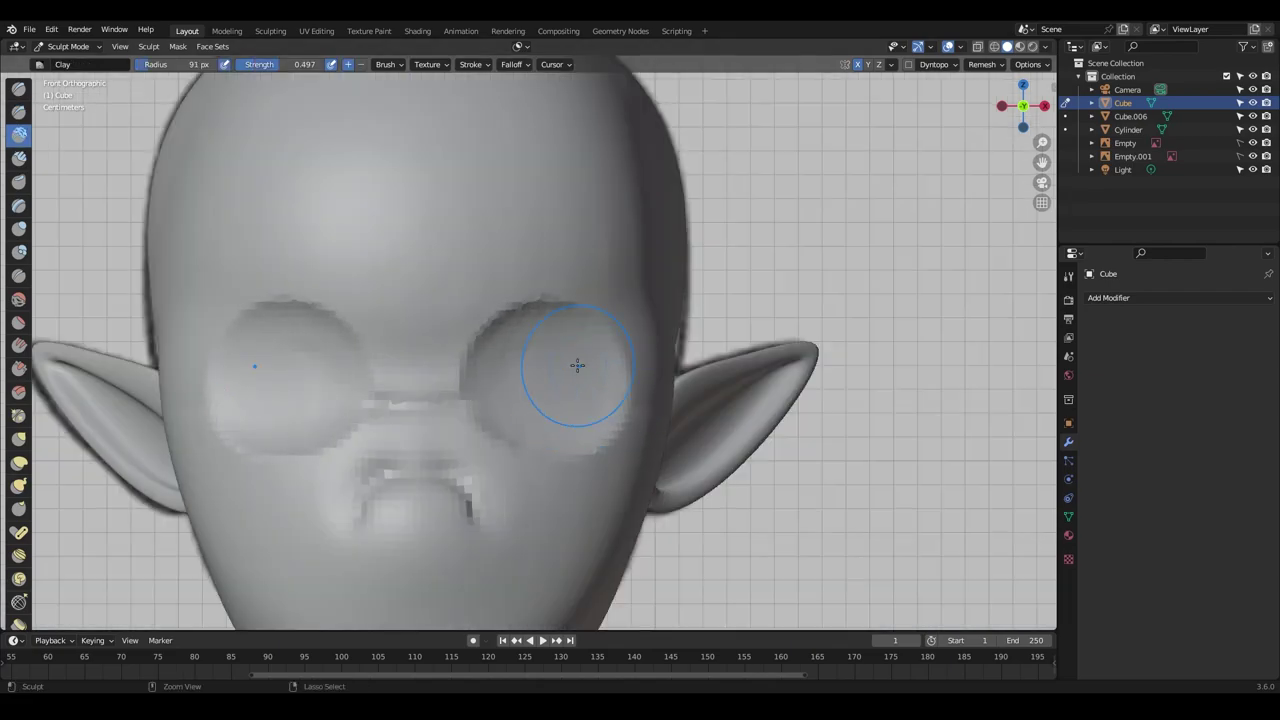
Deepen the eye sockets and shape the nose bridge, cheeks and mouth with a 37 px brush.
{"action": "left_click_drag", "start_coordinate": [561, 374], "coordinate": [569, 380]}
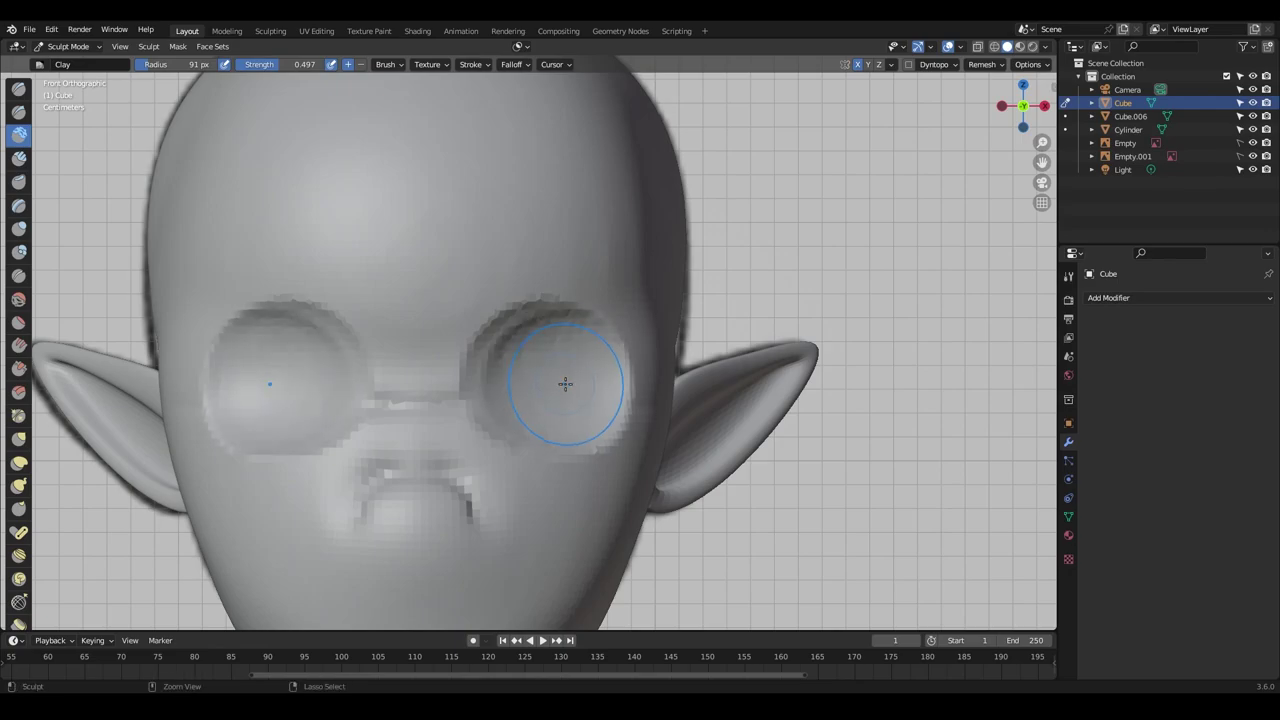
{"action": "scroll", "coordinate": [565, 360], "scroll_direction": "down", "scroll_amount": 3}
{"action": "key", "text": "f"}
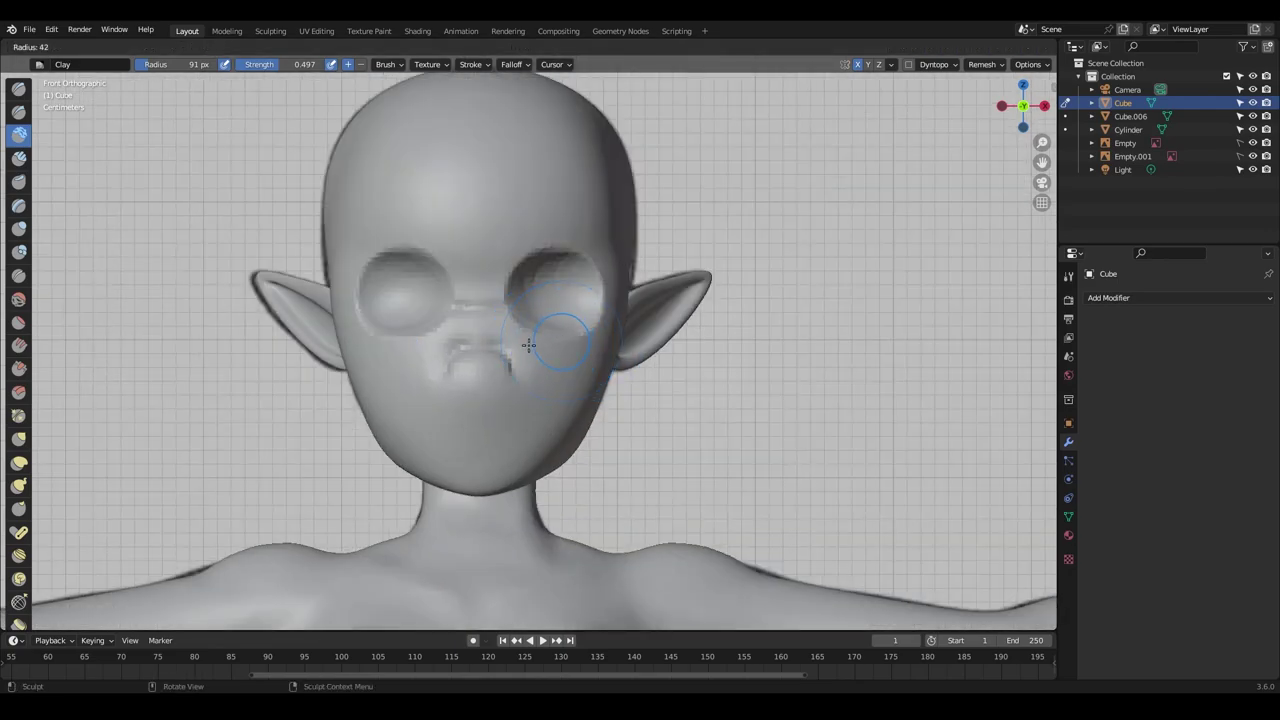
{"action": "left_click", "coordinate": [533, 340]}
{"action": "mouse_move", "coordinate": [528, 313]}
{"action": "left_mouse_down"}
{"action": "mouse_move", "coordinate": [450, 330]}
{"action": "mouse_move", "coordinate": [571, 320]}
{"action": "mouse_move", "coordinate": [528, 300]}
{"action": "mouse_move", "coordinate": [571, 391]}
{"action": "left_mouse_up"}
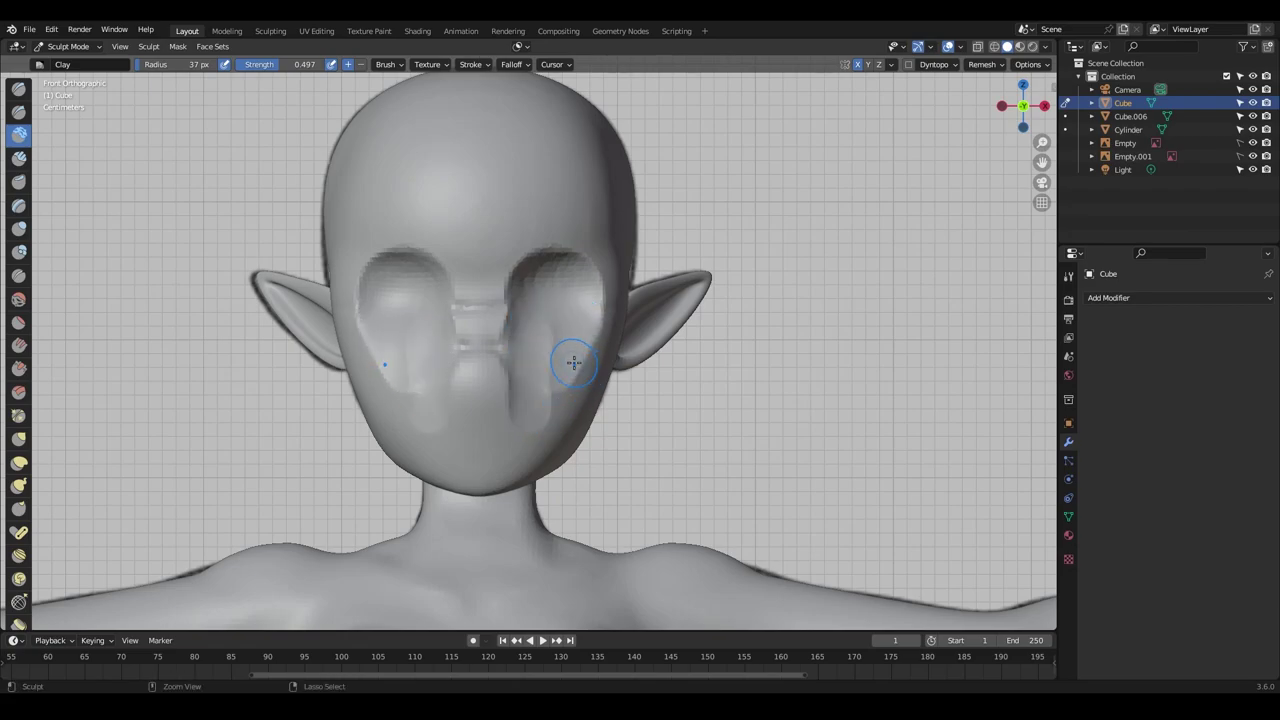
{"action": "mouse_move", "coordinate": [558, 339]}
{"action": "left_mouse_down"}
{"action": "mouse_move", "coordinate": [566, 329]}
{"action": "mouse_move", "coordinate": [538, 364]}
{"action": "mouse_move", "coordinate": [665, 373]}
{"action": "left_mouse_up"}
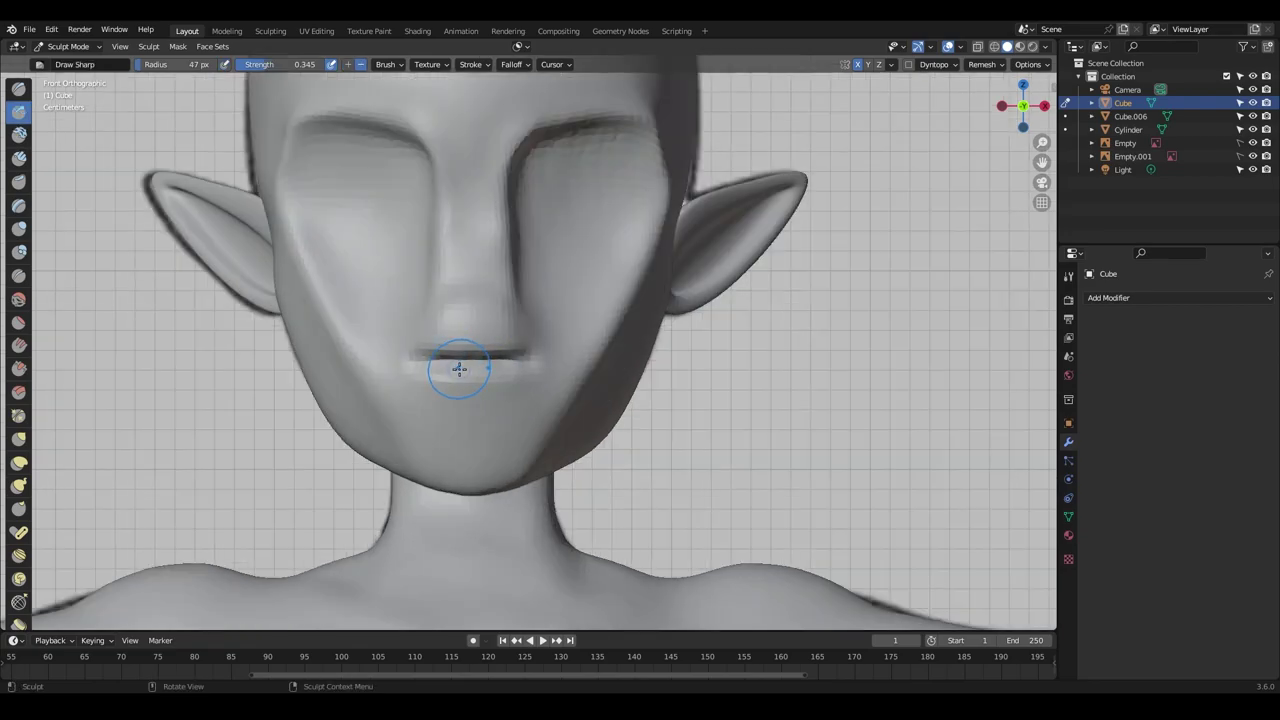
Switch to the Clay brush and orbit to check the face from the side.
{"action": "mouse_move", "coordinate": [503, 371]}
{"action": "middle_mouse_down"}
{"action": "mouse_move", "coordinate": [557, 367]}
{"action": "mouse_move", "coordinate": [528, 374]}
{"action": "middle_mouse_up"}
{"action": "key", "text": "c"}
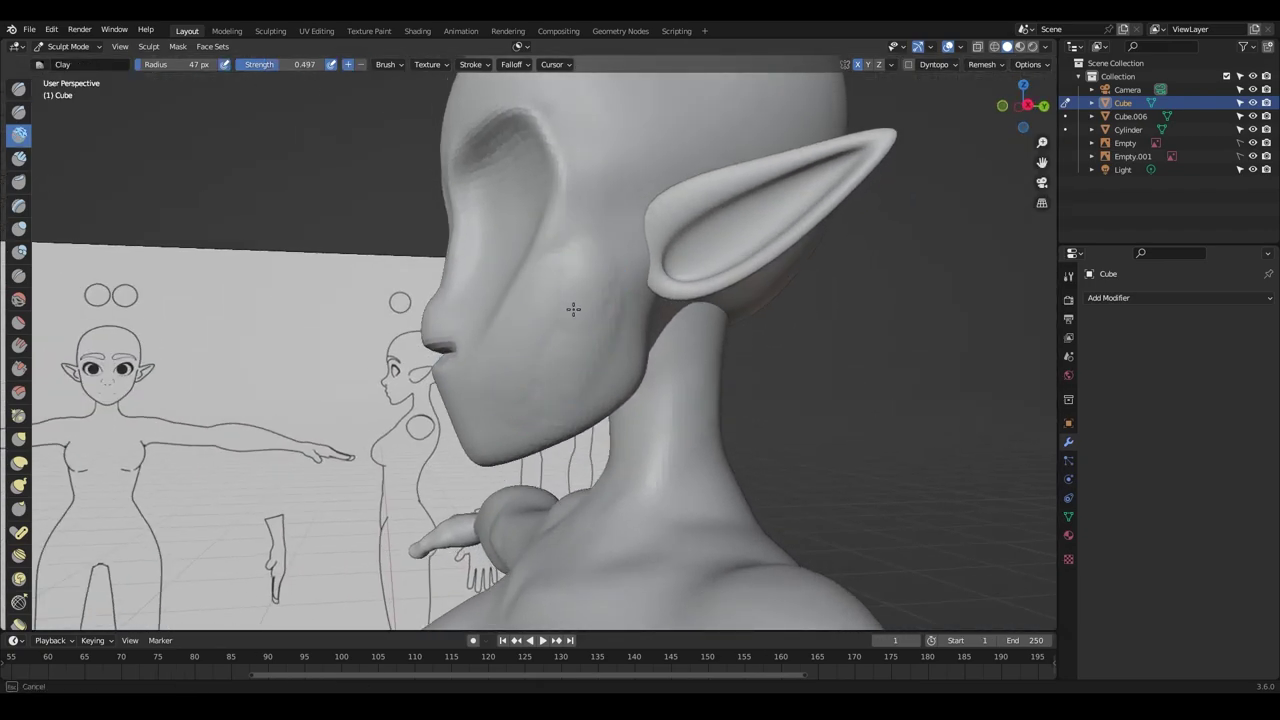
{"action": "middle_click_drag", "start_coordinate": [557, 391], "coordinate": [610, 269]}
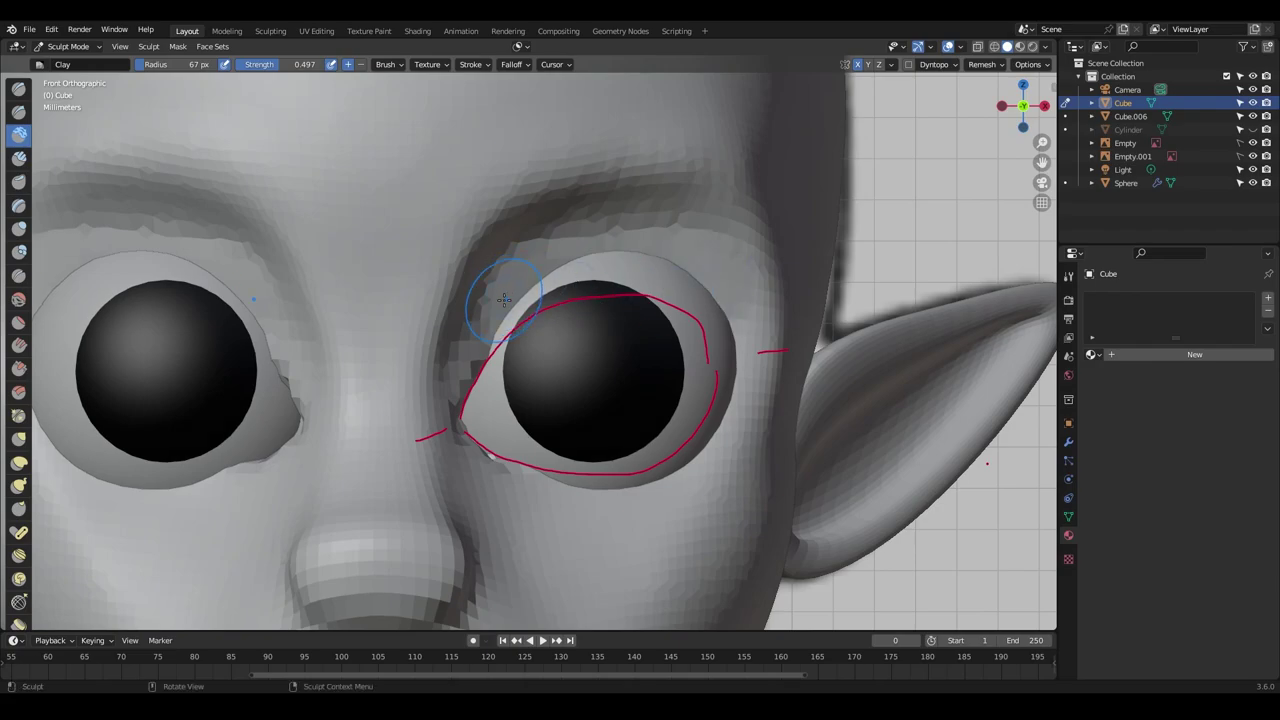
Build up the upper eyelids along both eyeballs and smooth their ridges.
{"action": "mouse_move", "coordinate": [504, 300]}
{"action": "left_mouse_down"}
{"action": "mouse_move", "coordinate": [642, 271]}
{"action": "mouse_move", "coordinate": [600, 272]}
{"action": "left_mouse_up"}
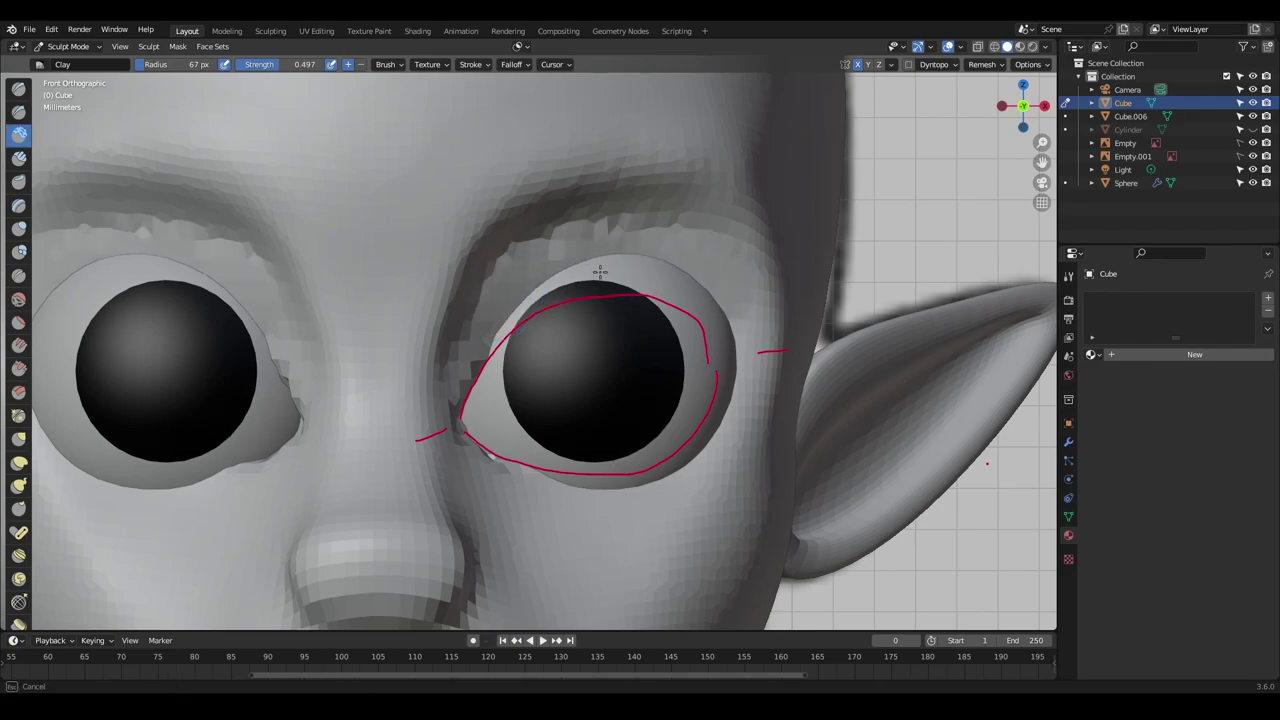
{"action": "left_click_drag", "start_coordinate": [681, 279], "coordinate": [558, 277]}
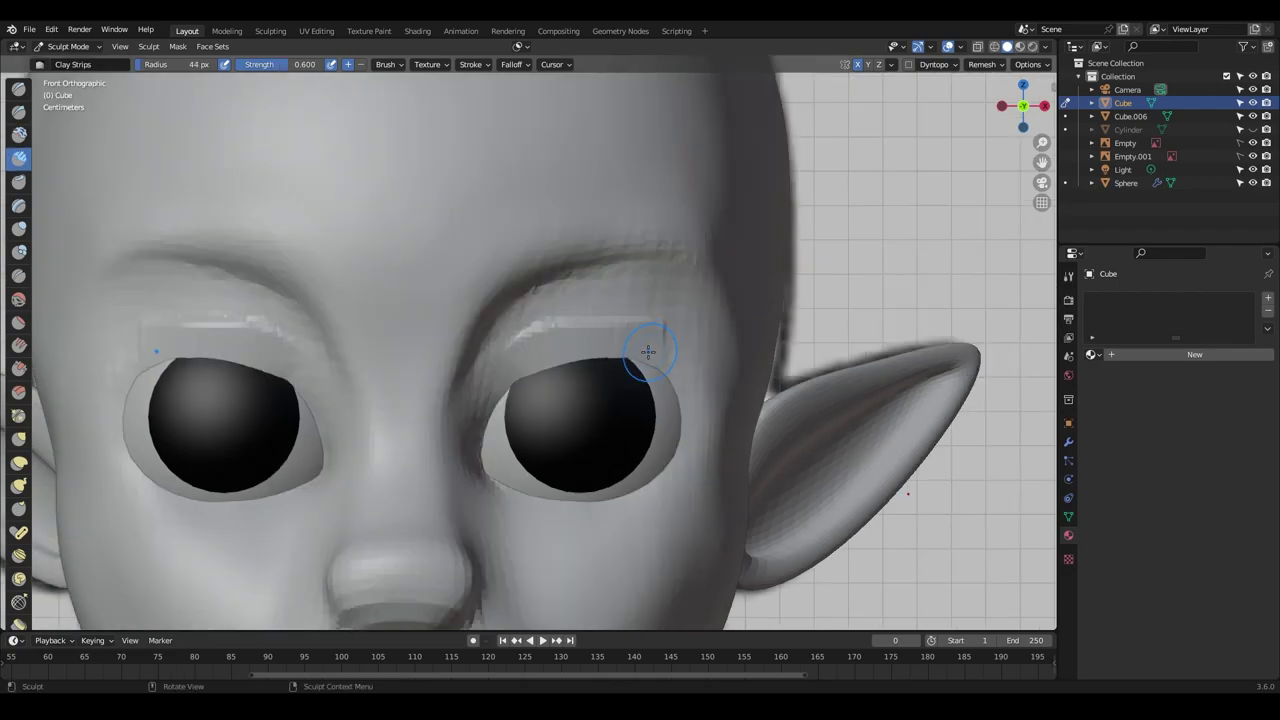
{"action": "left_click_drag", "start_coordinate": [628, 330], "coordinate": [470, 363]}
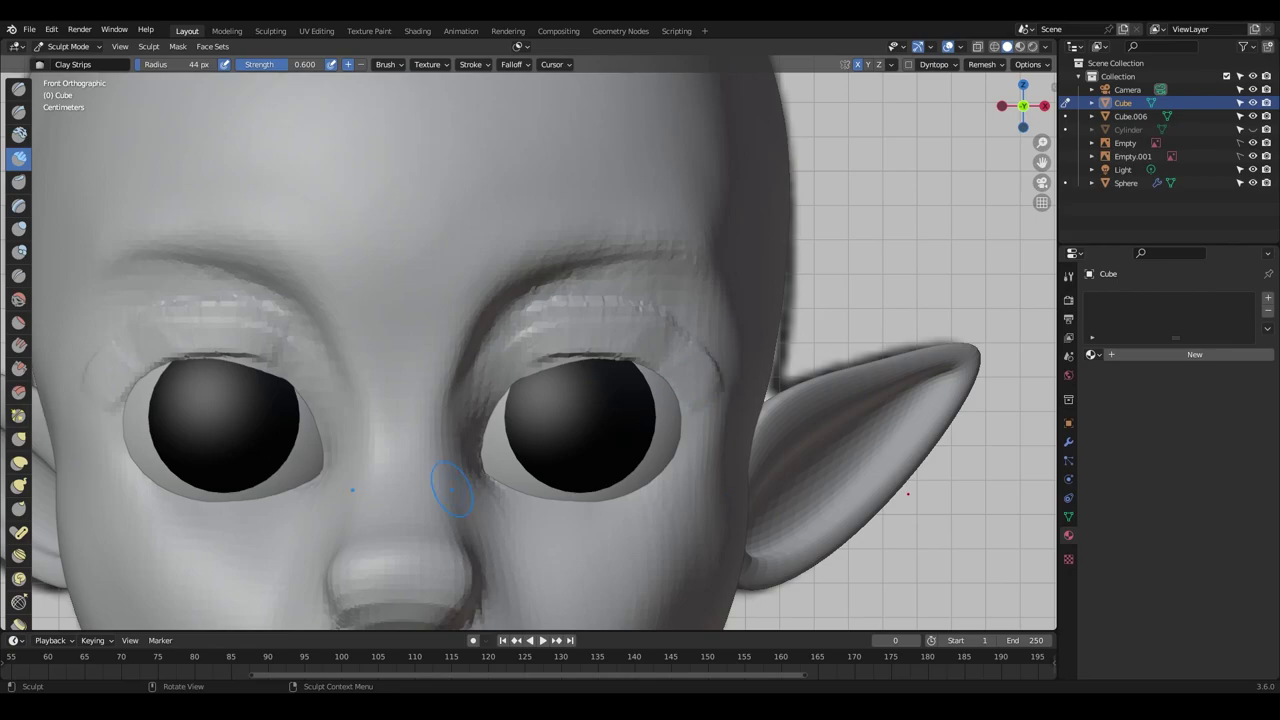
{"action": "left_click_drag", "start_coordinate": [510, 367], "coordinate": [620, 358], "text": "shift"}
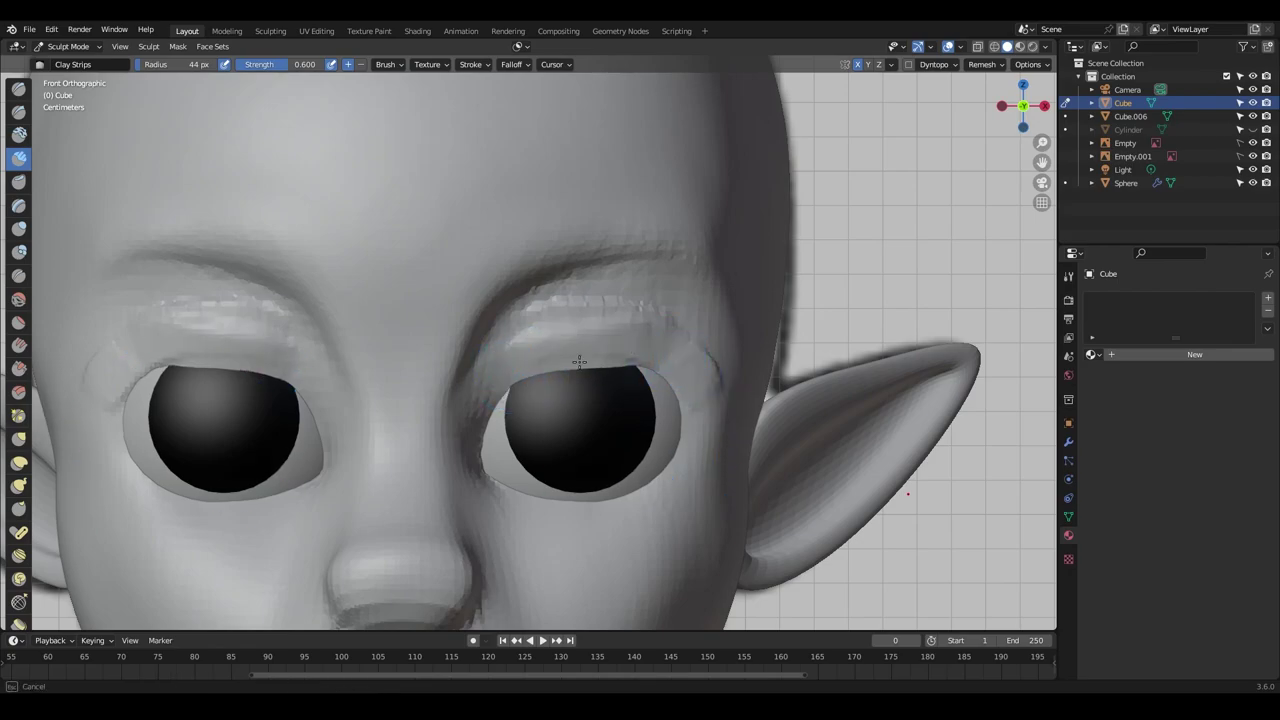
{"action": "left_click_drag", "start_coordinate": [595, 315], "coordinate": [735, 390], "text": "shift"}
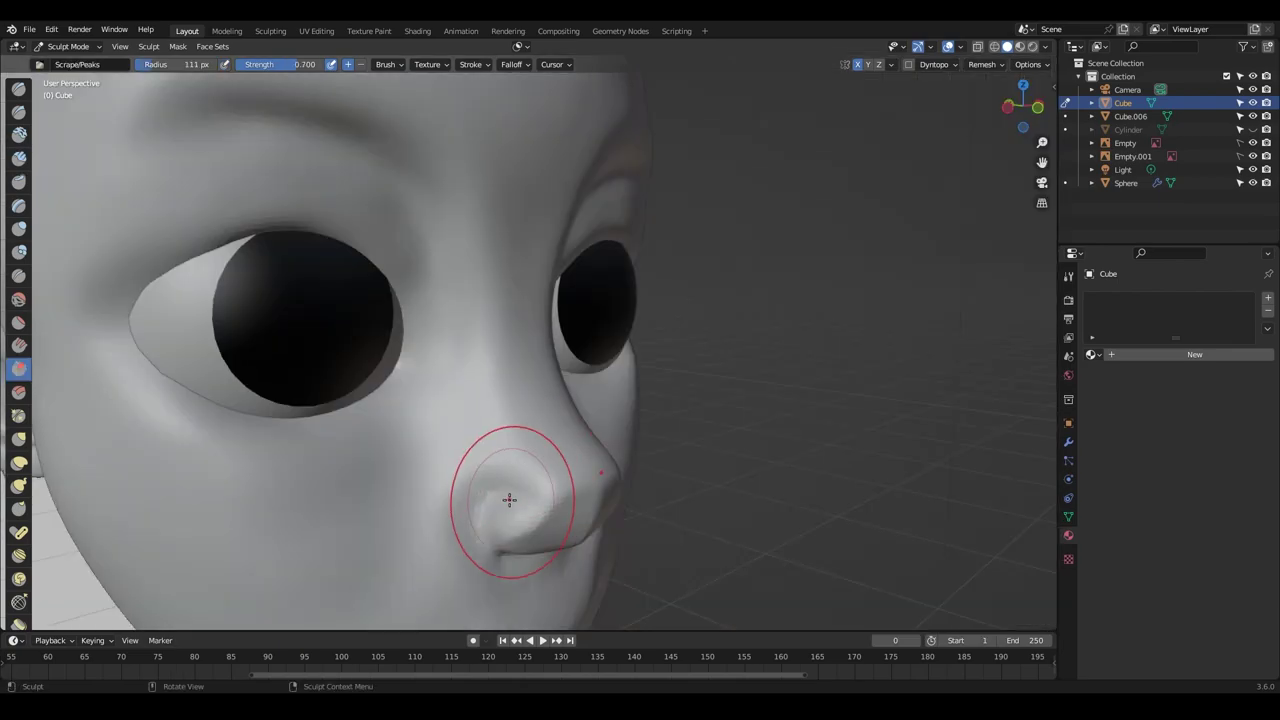
Scrape the nose tip and underside into shape, then build and soften the cheek below the eye.
{"action": "mouse_move", "coordinate": [548, 476]}
{"action": "left_mouse_down"}
{"action": "mouse_move", "coordinate": [529, 489]}
{"action": "mouse_move", "coordinate": [509, 466]}
{"action": "left_mouse_up"}
{"action": "mouse_move", "coordinate": [509, 466]}
{"action": "middle_mouse_down"}
{"action": "mouse_move", "coordinate": [520, 416]}
{"action": "mouse_move", "coordinate": [491, 423]}
{"action": "mouse_move", "coordinate": [568, 405]}
{"action": "middle_mouse_up"}
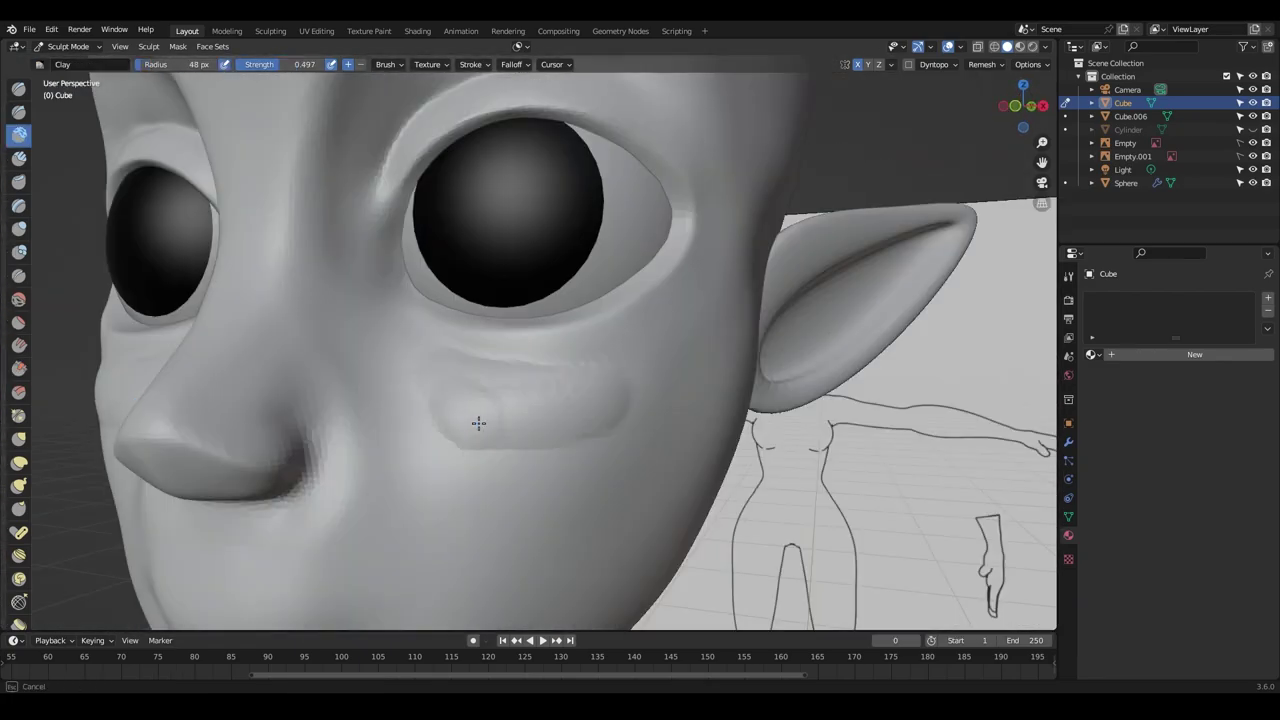
{"action": "mouse_move", "coordinate": [474, 423]}
{"action": "left_mouse_down"}
{"action": "mouse_move", "coordinate": [537, 449]}
{"action": "mouse_move", "coordinate": [634, 363]}
{"action": "left_mouse_up"}
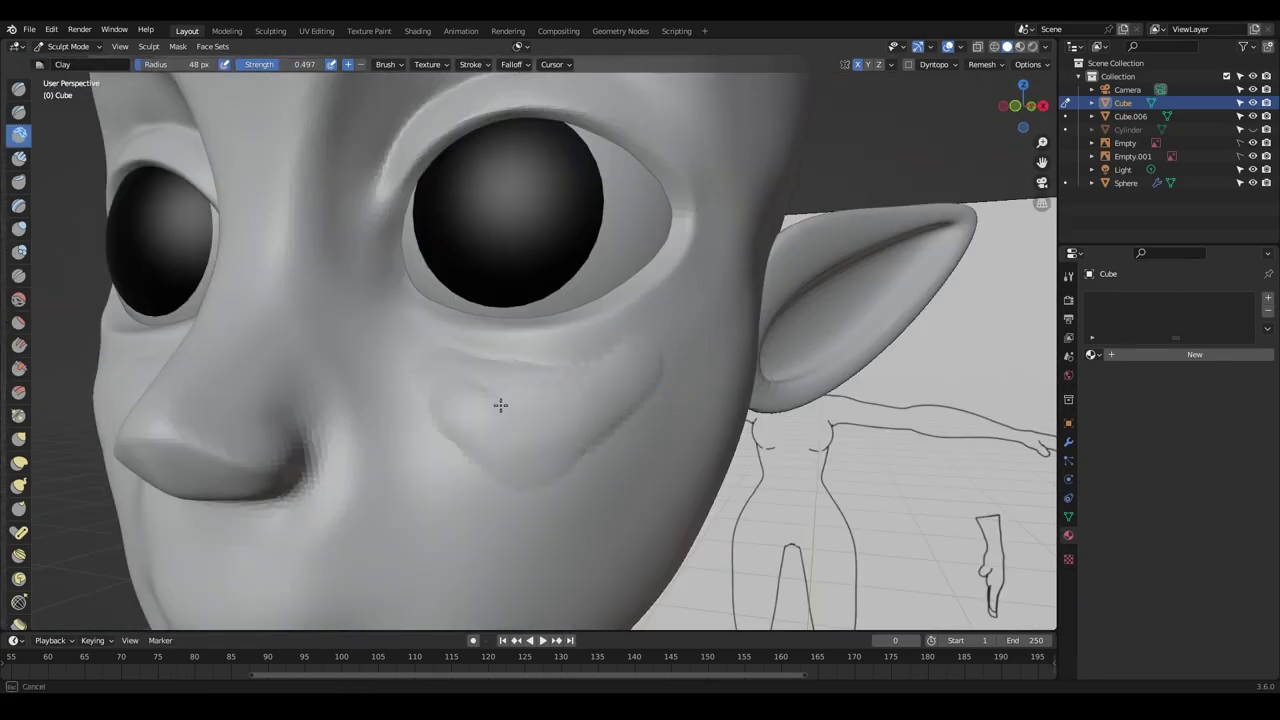
{"action": "mouse_move", "coordinate": [465, 459]}
{"action": "left_mouse_down"}
{"action": "mouse_move", "coordinate": [420, 397]}
{"action": "mouse_move", "coordinate": [434, 363]}
{"action": "mouse_move", "coordinate": [620, 371]}
{"action": "mouse_move", "coordinate": [500, 380]}
{"action": "mouse_move", "coordinate": [616, 426]}
{"action": "left_mouse_up"}
{"action": "mouse_move", "coordinate": [490, 469]}
{"action": "left_mouse_down"}
{"action": "mouse_move", "coordinate": [497, 423]}
{"action": "mouse_move", "coordinate": [652, 375]}
{"action": "mouse_move", "coordinate": [474, 380]}
{"action": "mouse_move", "coordinate": [530, 462]}
{"action": "left_mouse_up"}
{"action": "left_click_drag", "start_coordinate": [616, 428], "coordinate": [523, 481]}
{"action": "left_click_drag", "start_coordinate": [523, 481], "coordinate": [623, 453]}
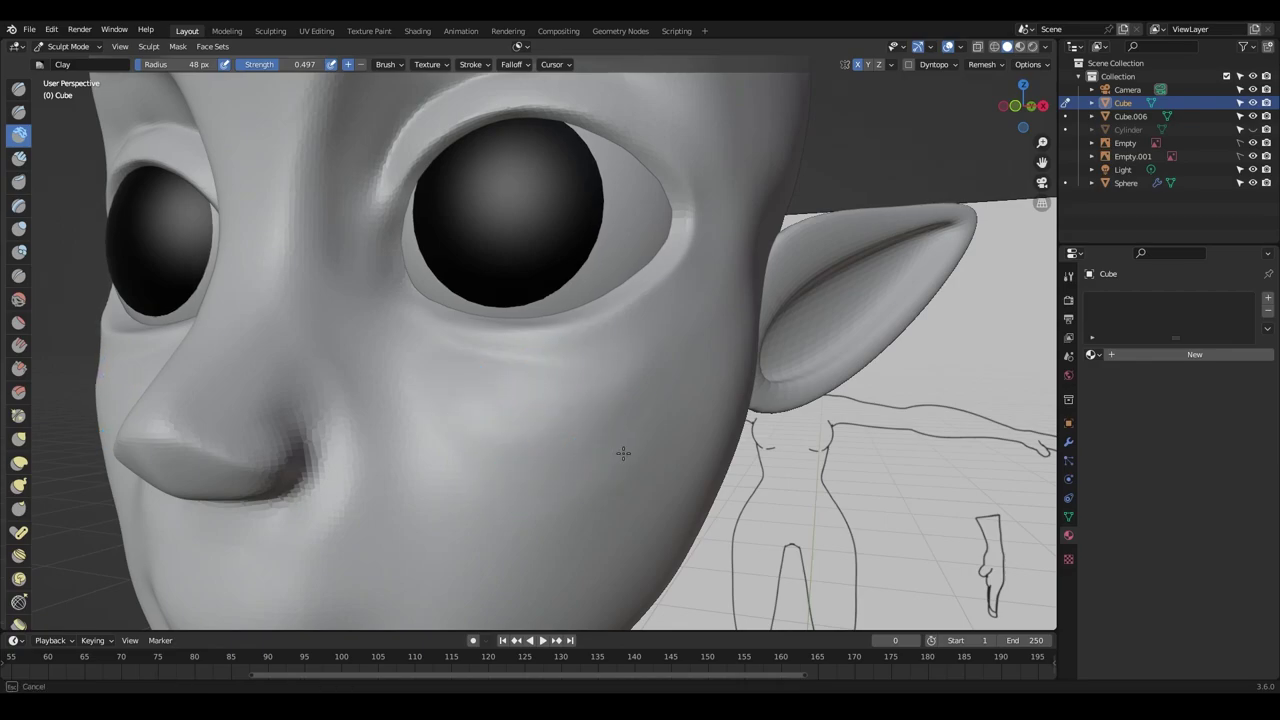
{"action": "key", "text": "KP_1"}
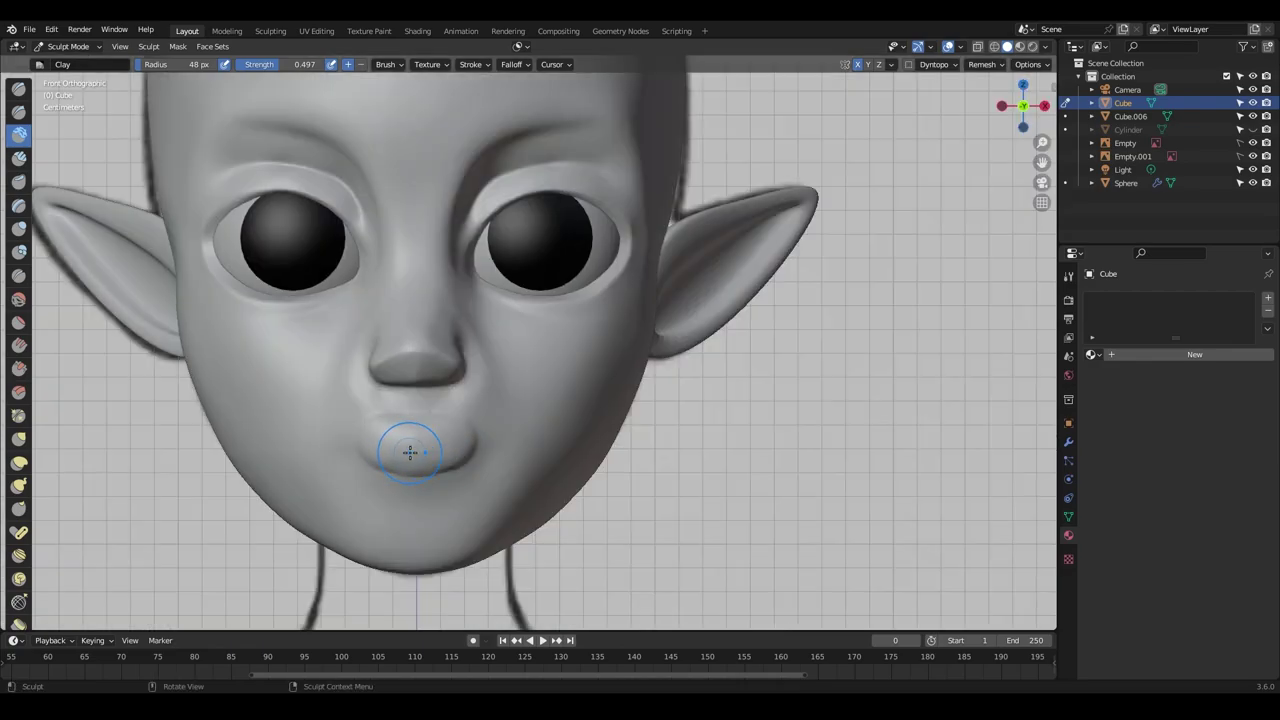
From the front view, carve the corners of the mouth with the Draw Sharp brush.
{"action": "mouse_move", "coordinate": [443, 449]}
{"action": "middle_mouse_down"}
{"action": "mouse_move", "coordinate": [458, 416]}
{"action": "mouse_move", "coordinate": [452, 436]}
{"action": "middle_mouse_up"}
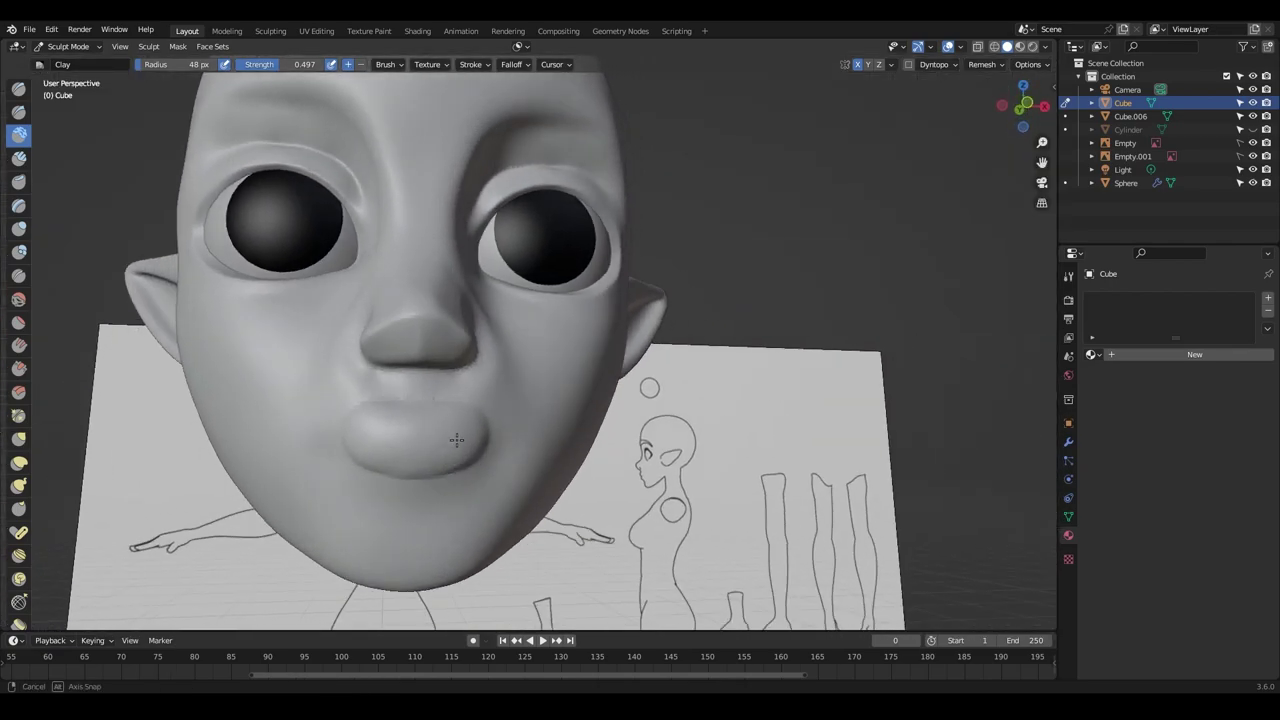
{"action": "key", "text": "KP_1"}
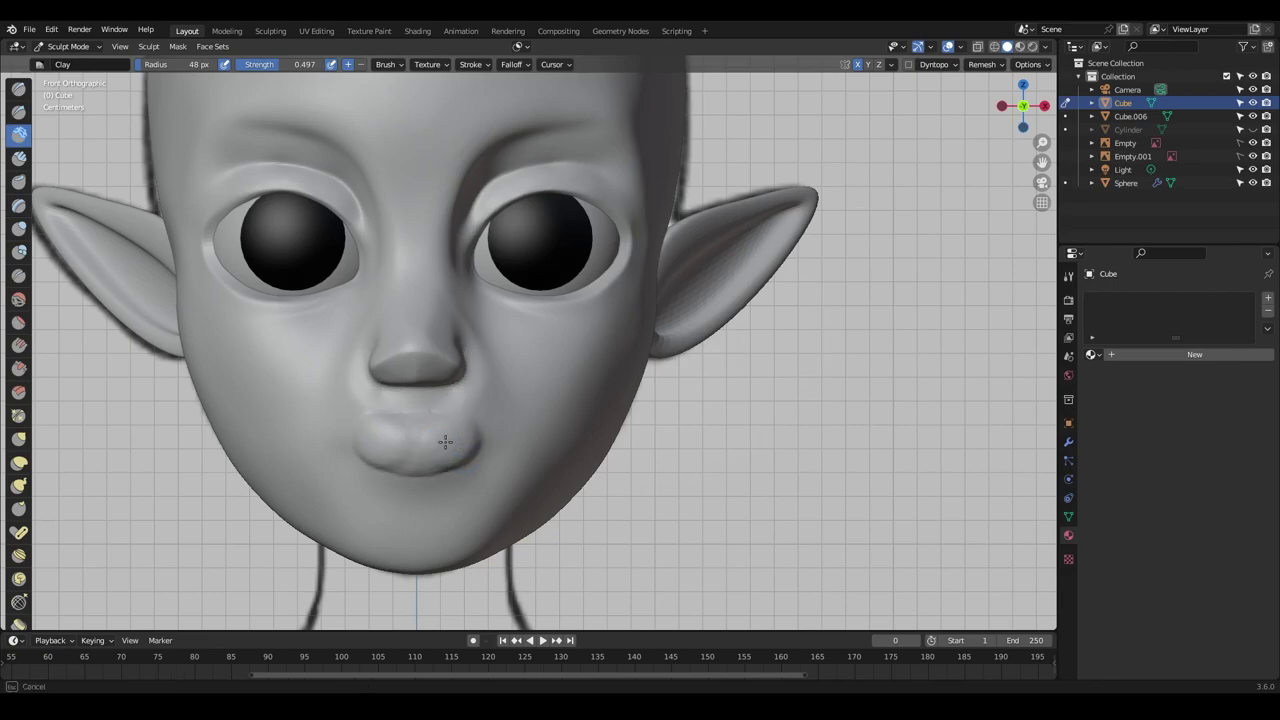
{"action": "key", "text": "ctrl+z"}
{"action": "left_click_drag", "start_coordinate": [470, 438], "coordinate": [503, 437]}
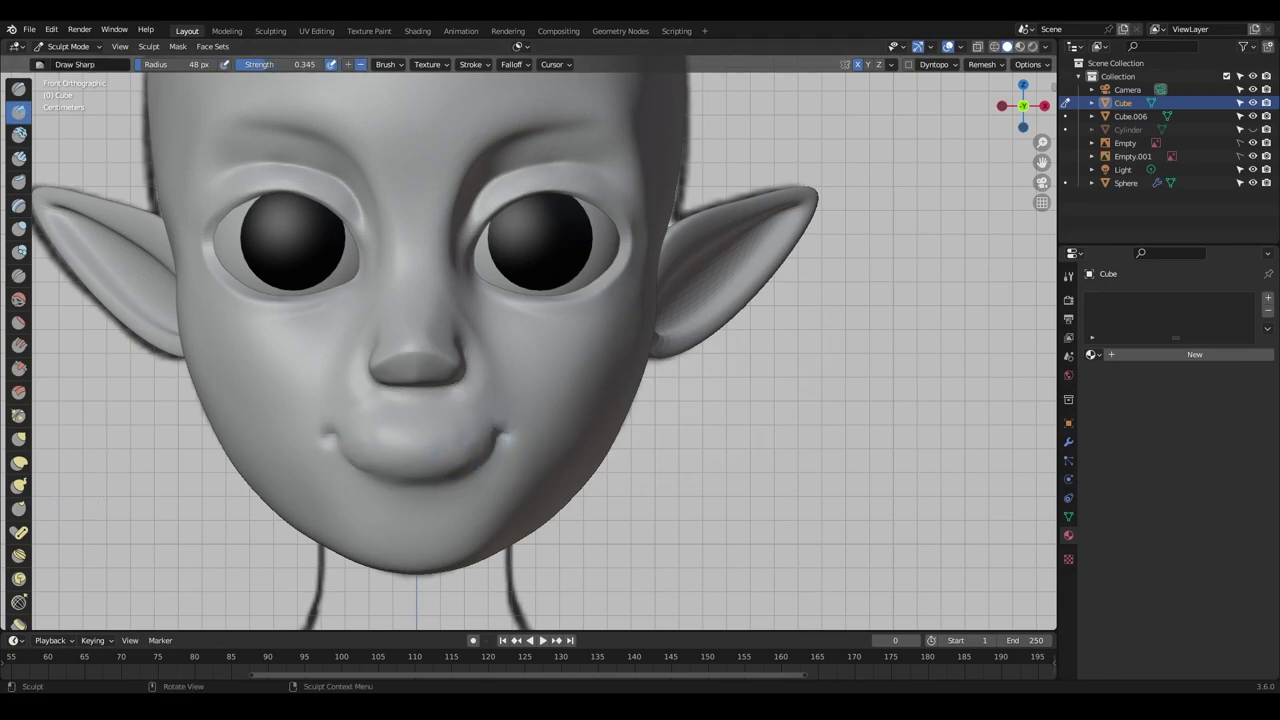
{"action": "middle_click_drag", "start_coordinate": [475, 466], "coordinate": [518, 441], "text": "shift"}
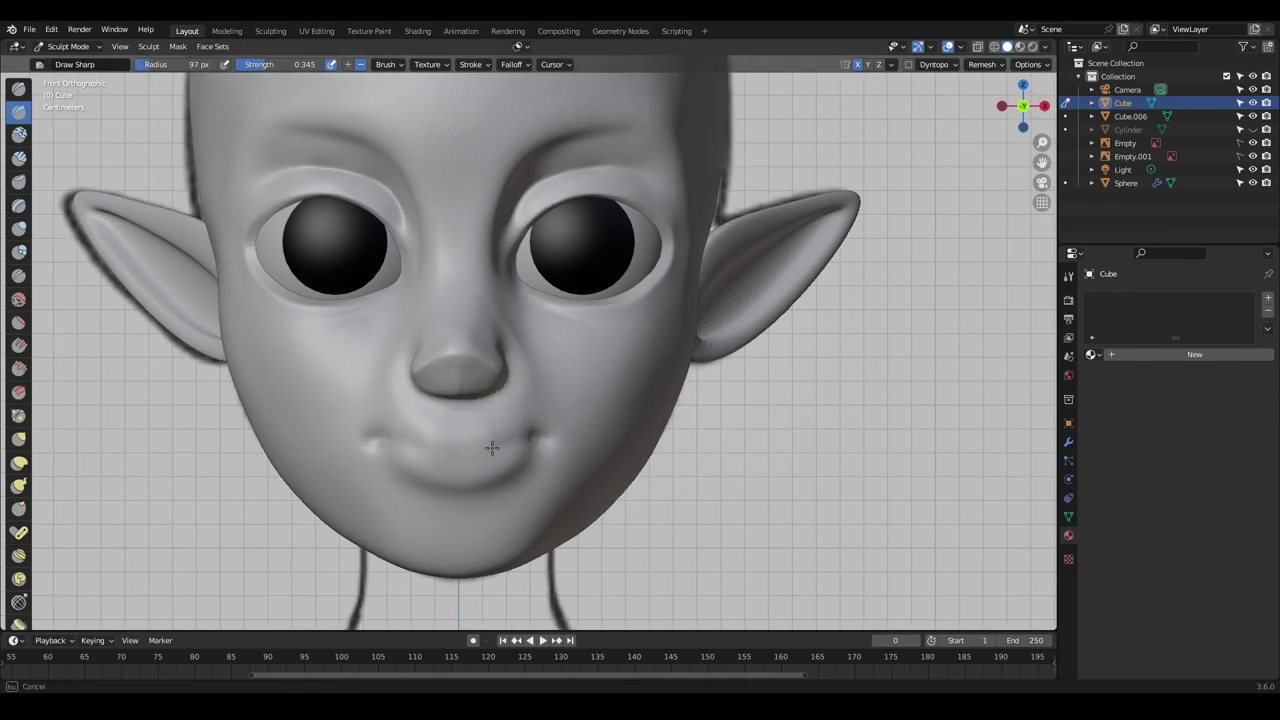
{"action": "mouse_move", "coordinate": [574, 472]}
{"action": "middle_mouse_down"}
{"action": "mouse_move", "coordinate": [568, 512]}
{"action": "mouse_move", "coordinate": [539, 409]}
{"action": "middle_mouse_up"}
Pull the lower lip forward in profile, sharpen the lip crease, and pinch the lip corner tighter.
{"action": "key", "text": "g"}
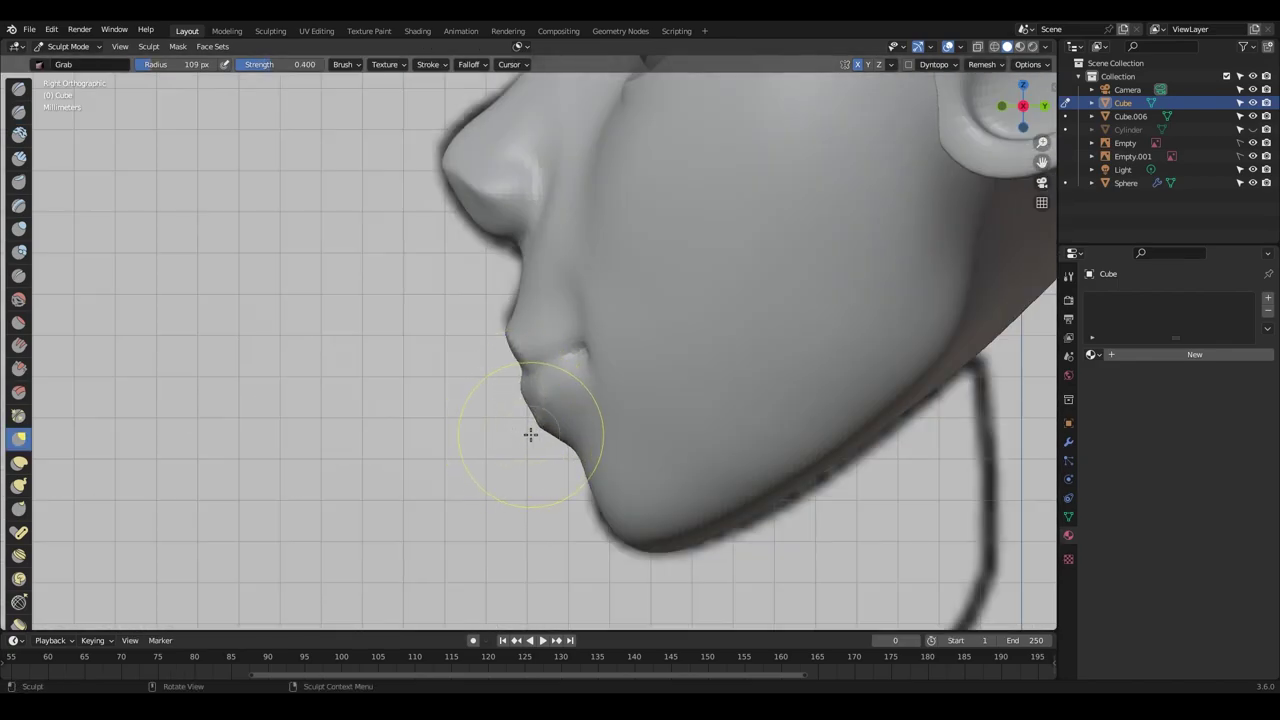
{"action": "mouse_move", "coordinate": [531, 434]}
{"action": "left_mouse_down"}
{"action": "mouse_move", "coordinate": [547, 424]}
{"action": "mouse_move", "coordinate": [533, 385]}
{"action": "mouse_move", "coordinate": [548, 408]}
{"action": "mouse_move", "coordinate": [511, 332]}
{"action": "left_mouse_up"}
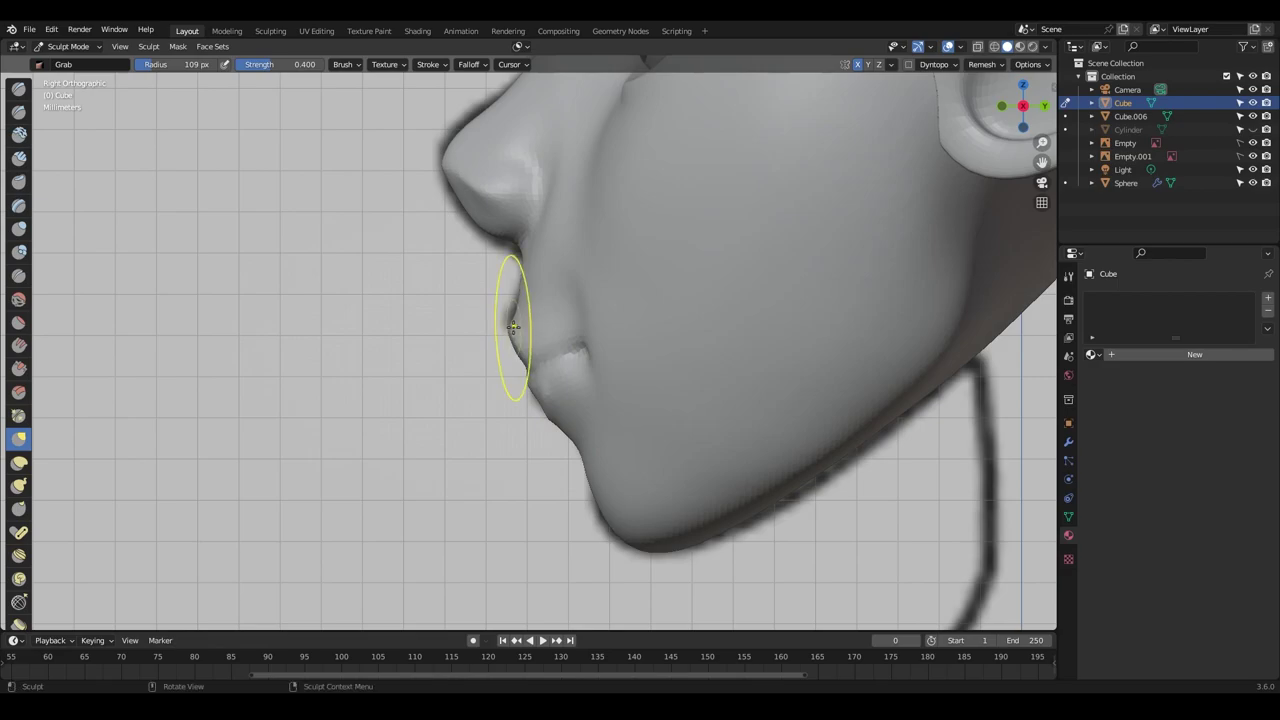
{"action": "key", "text": "f"}
{"action": "left_click", "coordinate": [512, 337]}
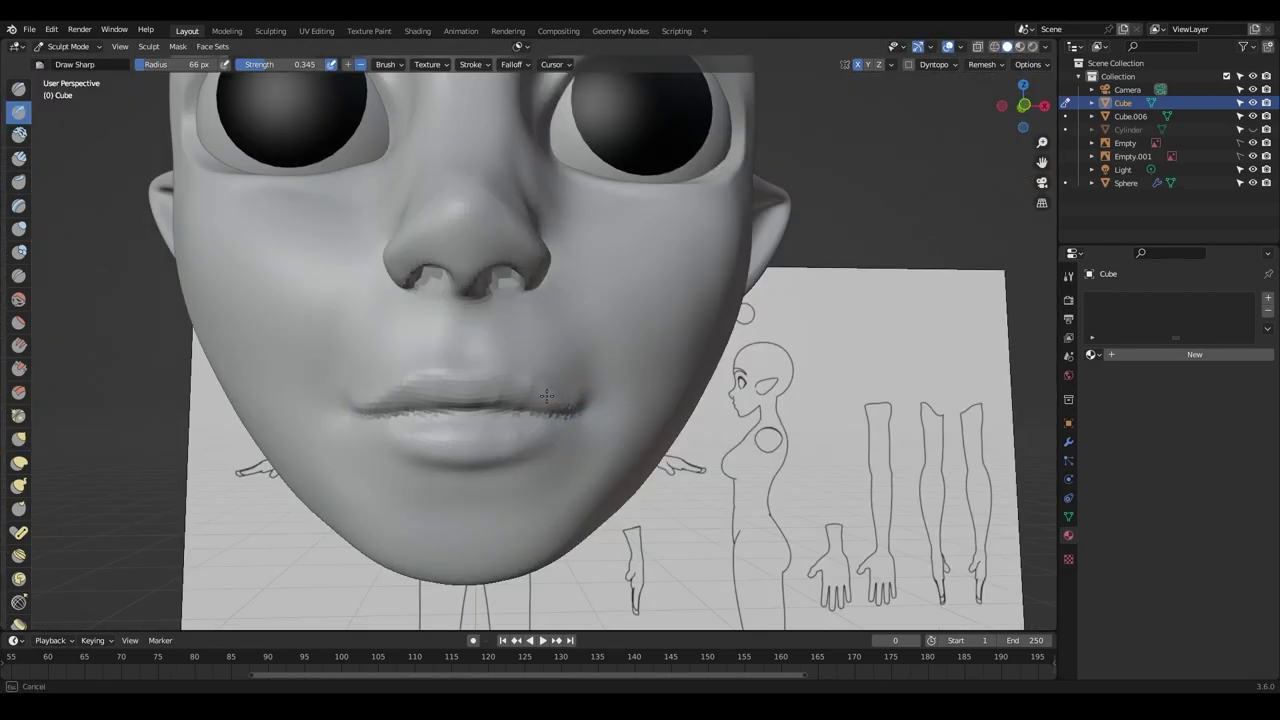
{"action": "left_click_drag", "start_coordinate": [533, 384], "coordinate": [425, 398]}
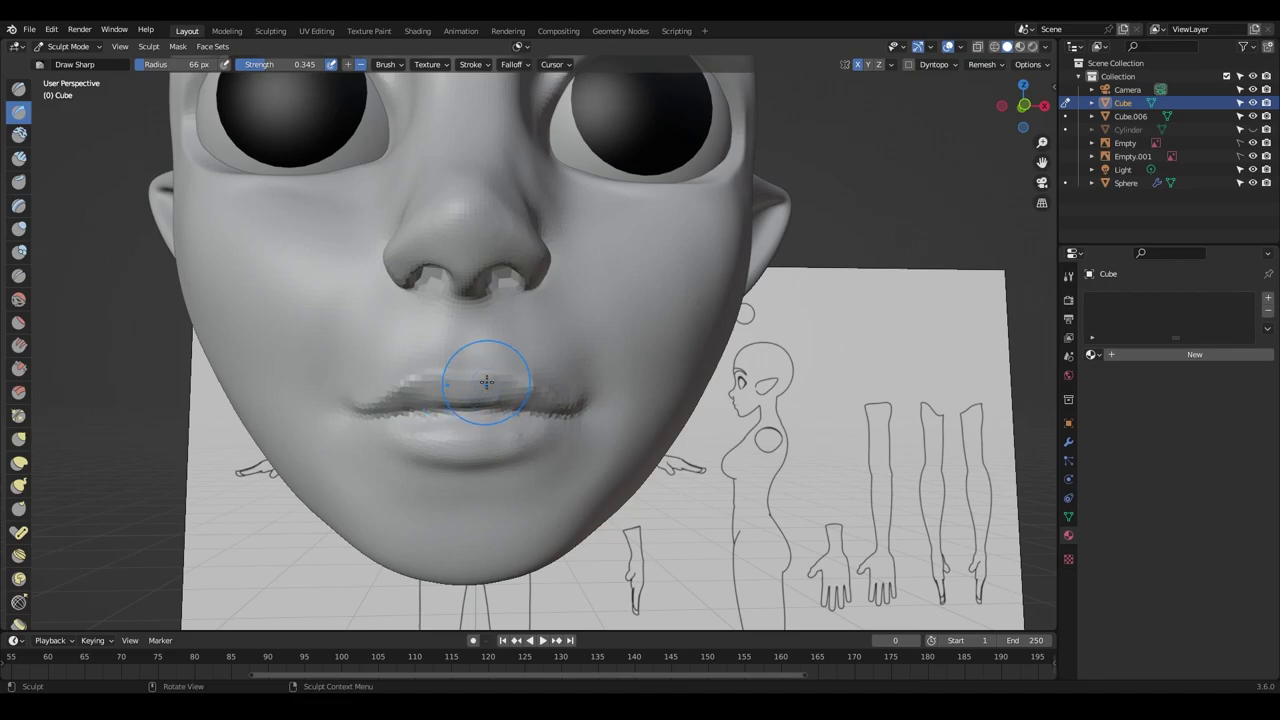
{"action": "key", "text": "p"}
{"action": "left_click_drag", "start_coordinate": [586, 414], "coordinate": [409, 386]}
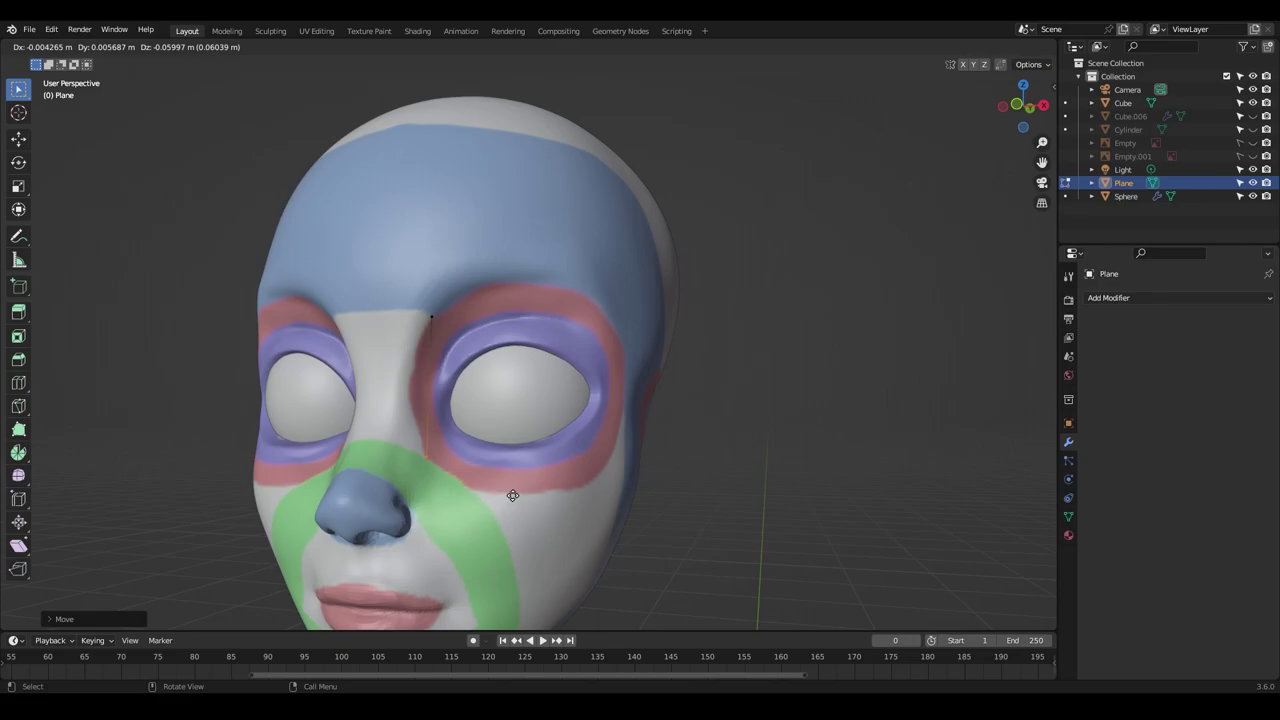
Extrude a chain of retopology vertices down the nose bridge and around the eye.
{"action": "left_click", "coordinate": [512, 495]}
{"action": "key", "text": "e"}
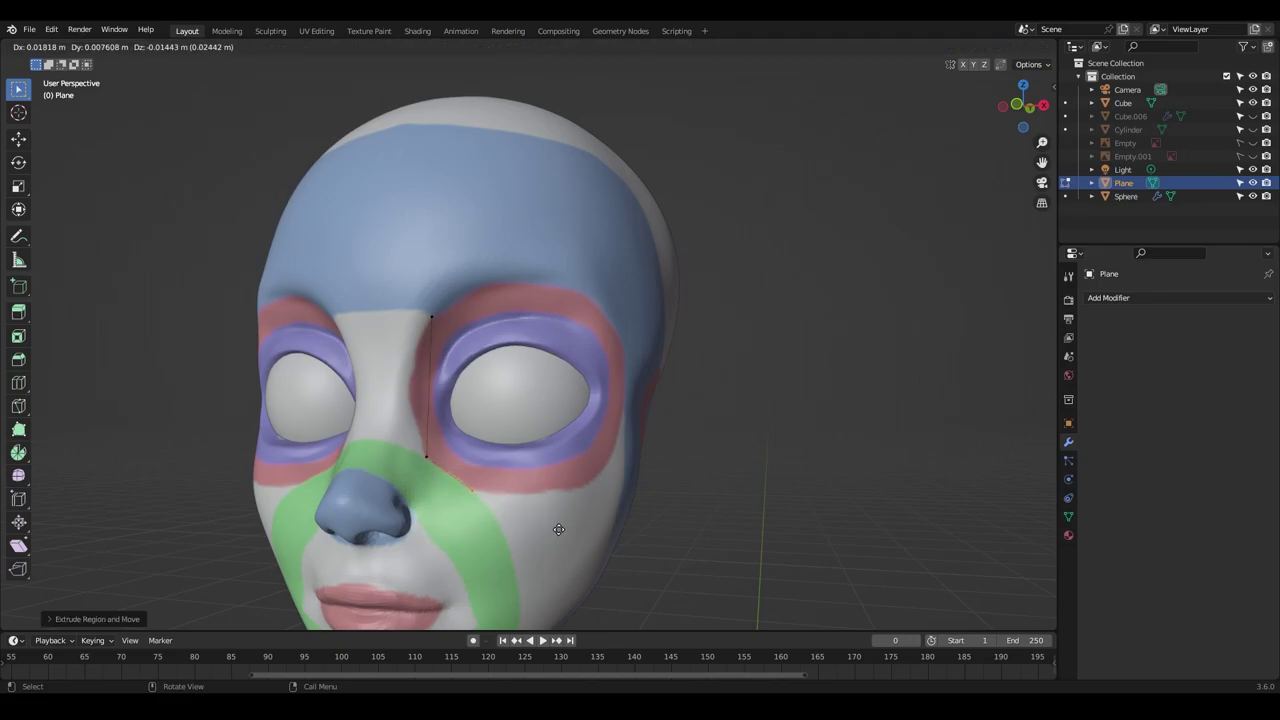
{"action": "left_click", "coordinate": [559, 530]}
{"action": "key", "text": "e"}
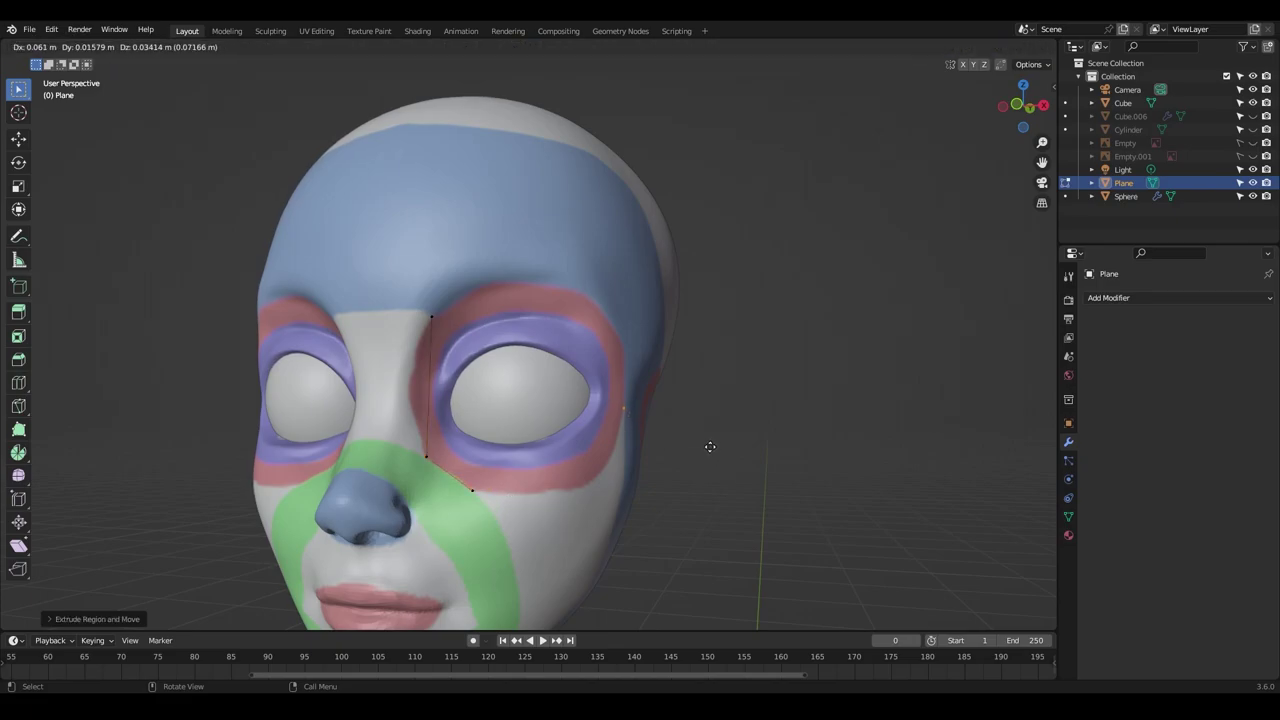
{"action": "left_click", "coordinate": [708, 460]}
{"action": "key", "text": "e"}
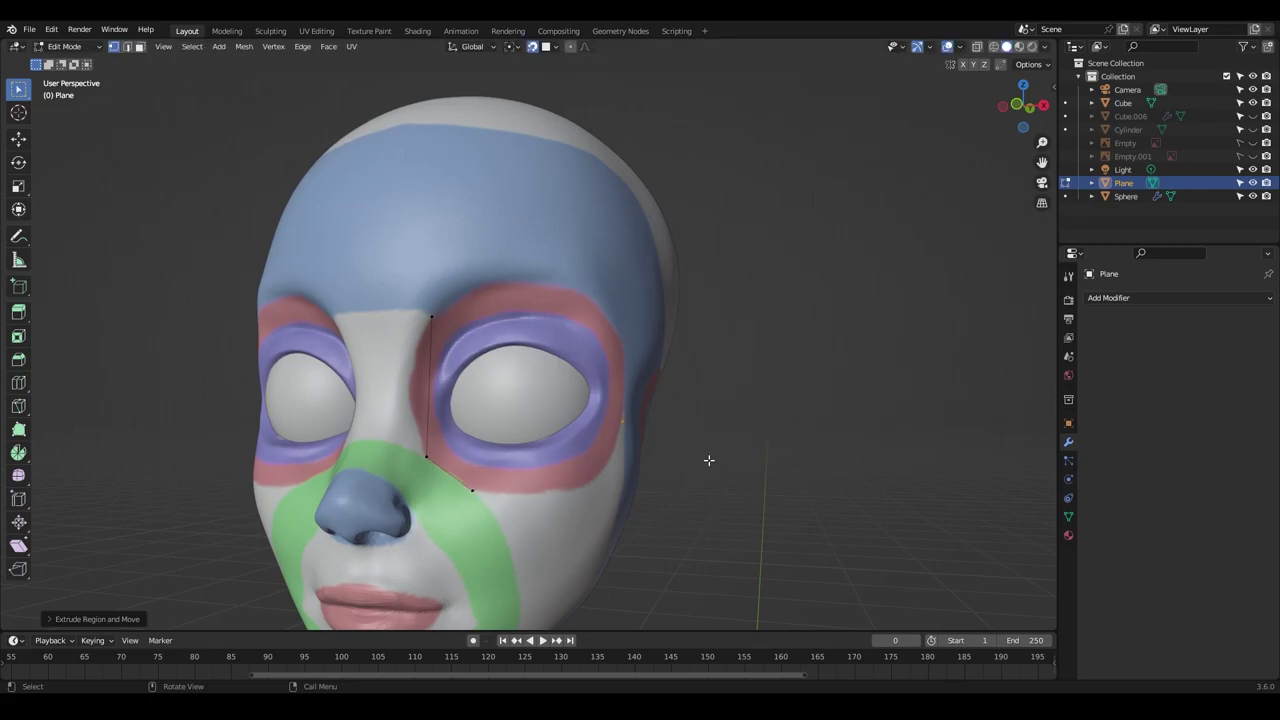
{"action": "left_click", "coordinate": [710, 407]}
{"action": "key", "text": "e"}
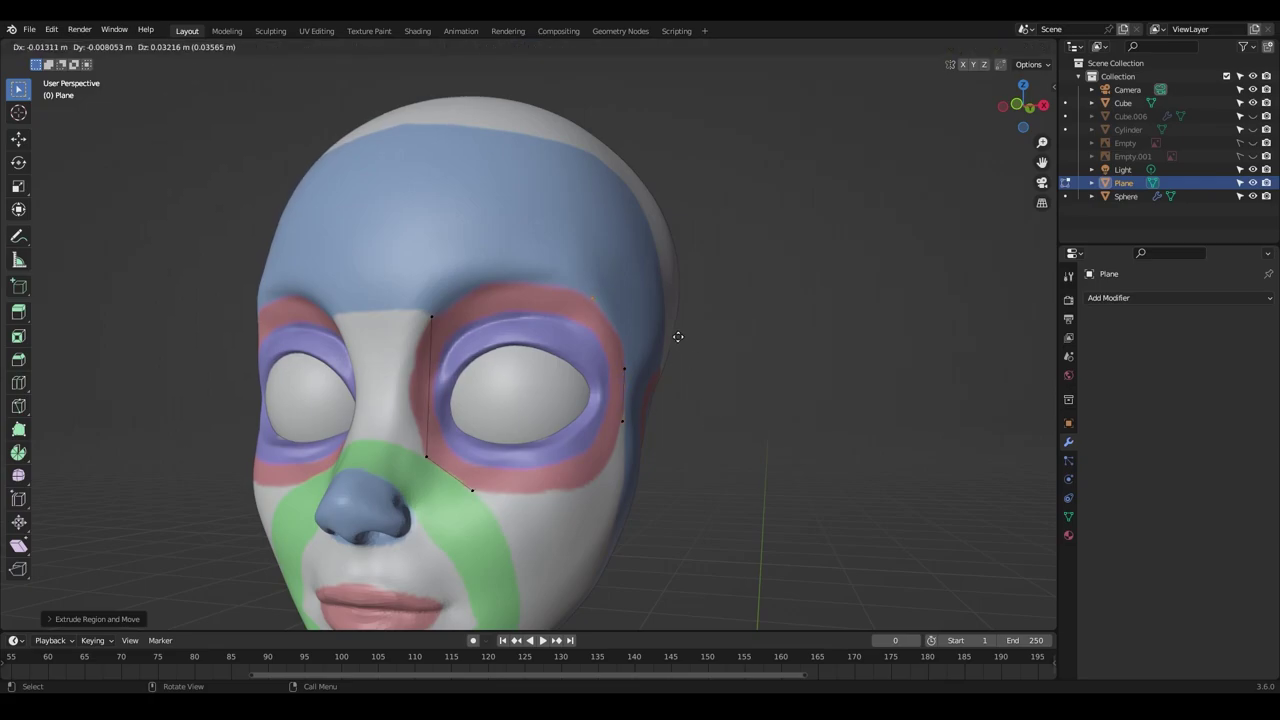
{"action": "left_click", "coordinate": [677, 337]}
{"action": "key", "text": "e"}
{"action": "left_click", "coordinate": [521, 353]}
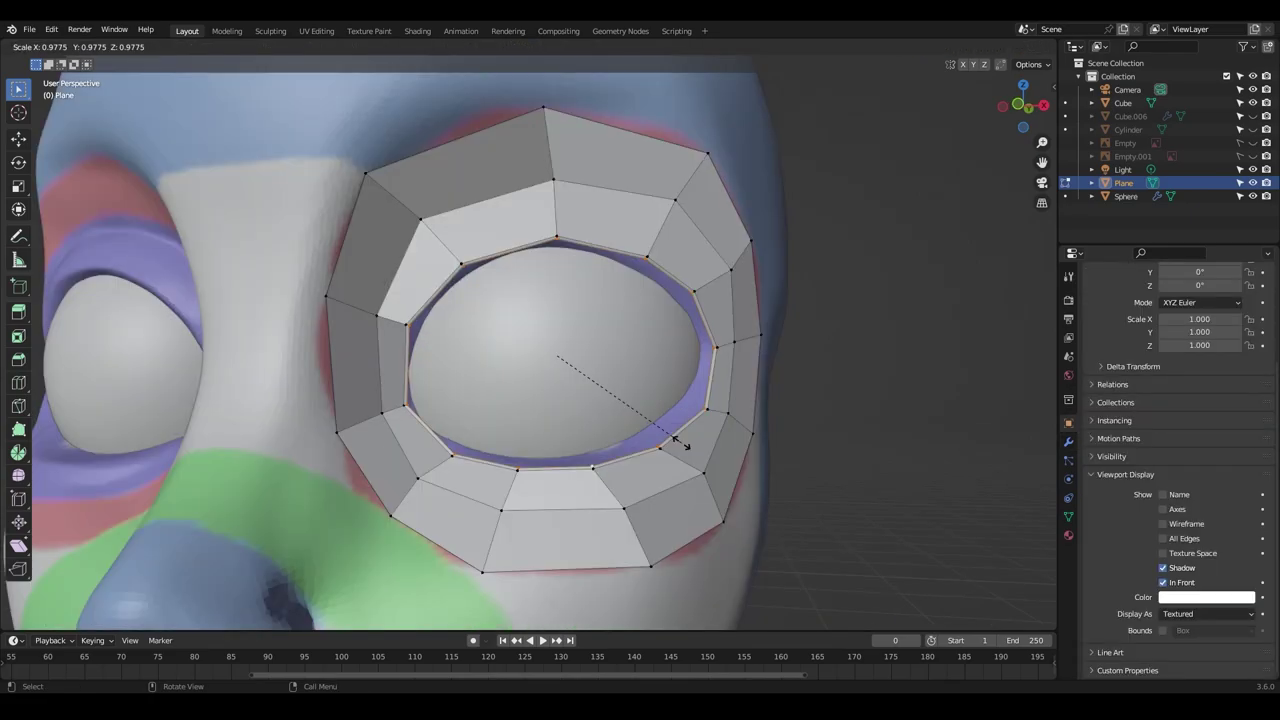
Shrink the inner eye ring and reposition the nostril vertices and faces.
{"action": "left_click", "coordinate": [668, 437]}
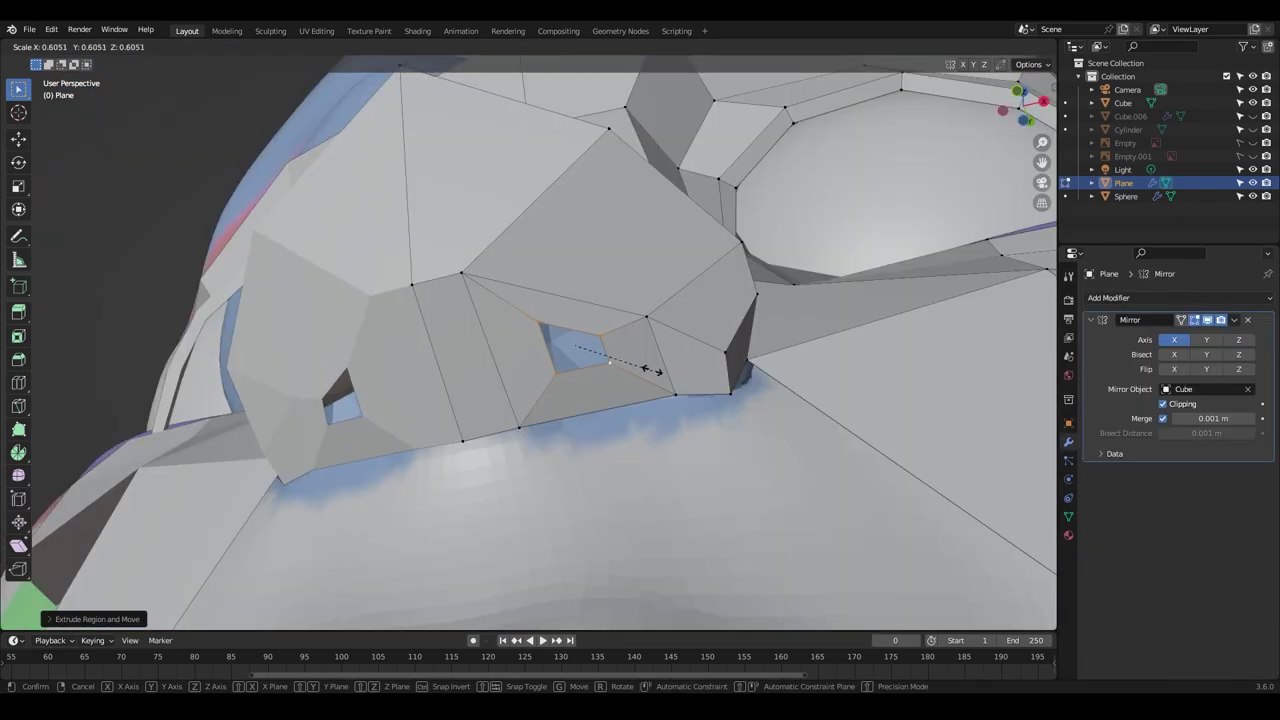
{"action": "left_click", "coordinate": [596, 355]}
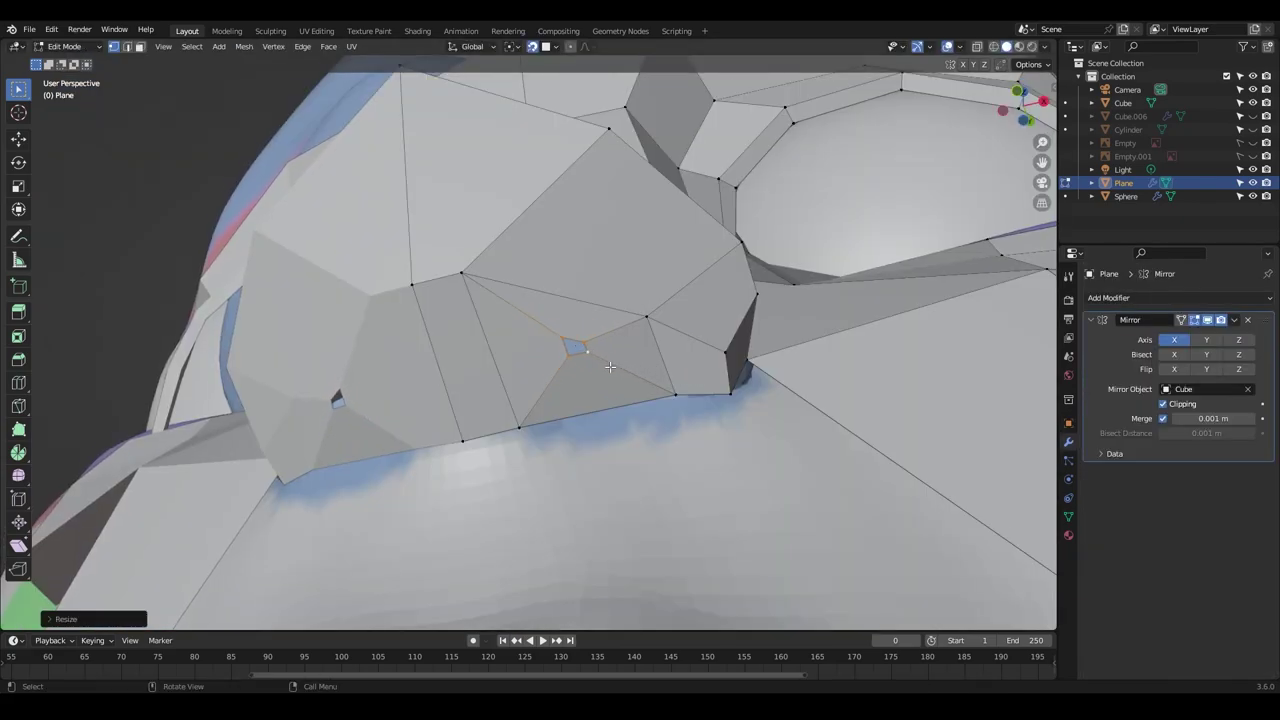
{"action": "middle_click_drag", "start_coordinate": [600, 360], "coordinate": [615, 375]}
{"action": "key", "text": "e"}
{"action": "left_click", "coordinate": [615, 364]}
{"action": "left_click", "coordinate": [597, 410]}
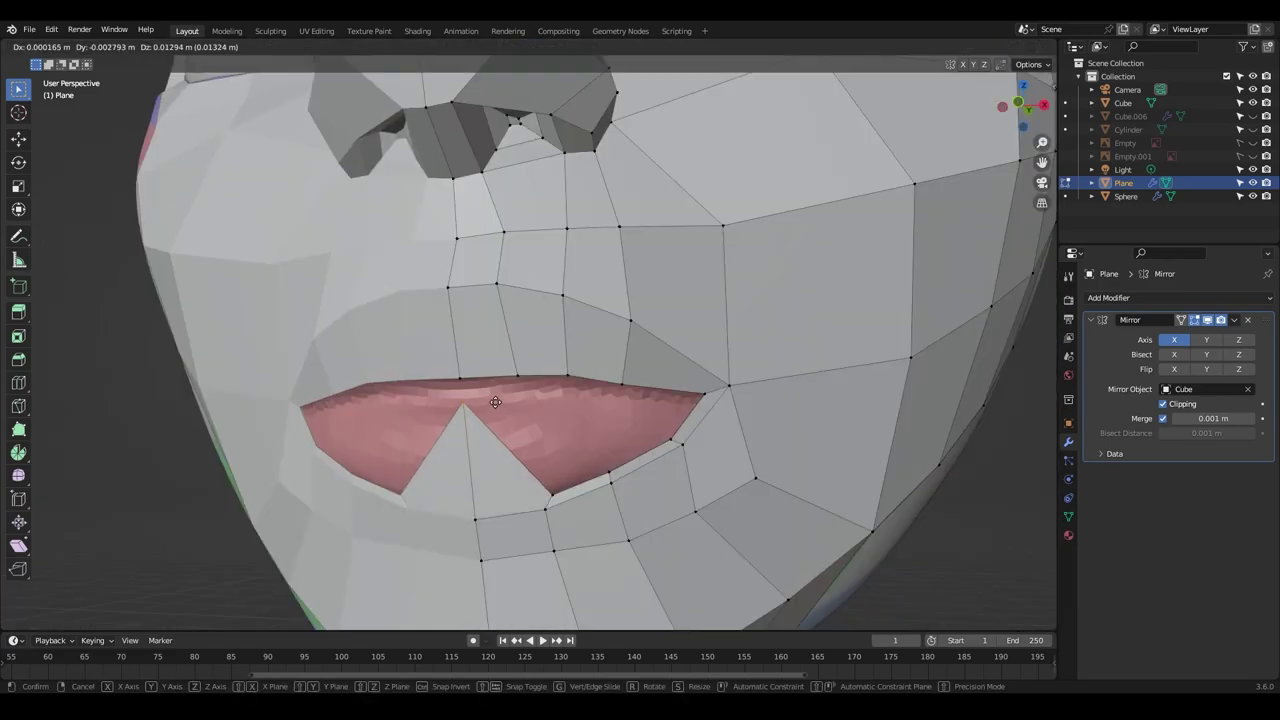
Move the lower-lip vertices up against the slightly lowered upper-lip edge to close the mouth.
{"action": "left_click", "coordinate": [486, 385]}
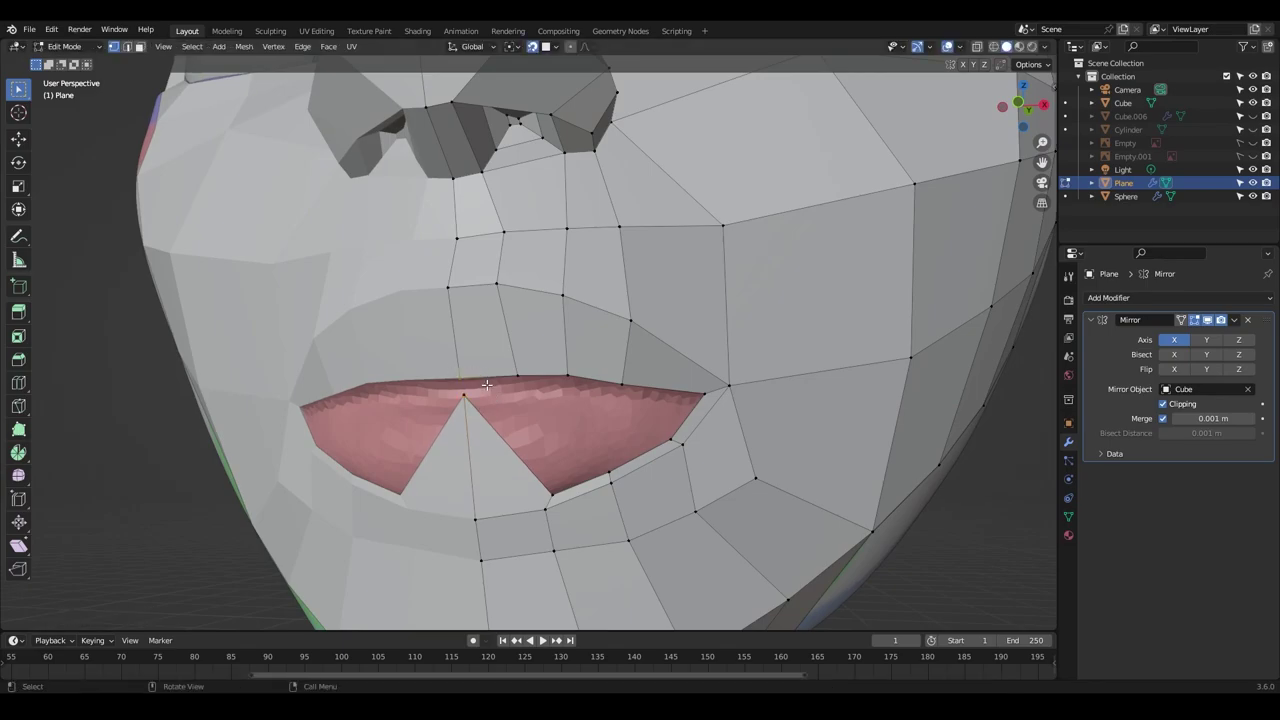
{"action": "left_click_drag", "start_coordinate": [461, 379], "coordinate": [570, 382]}
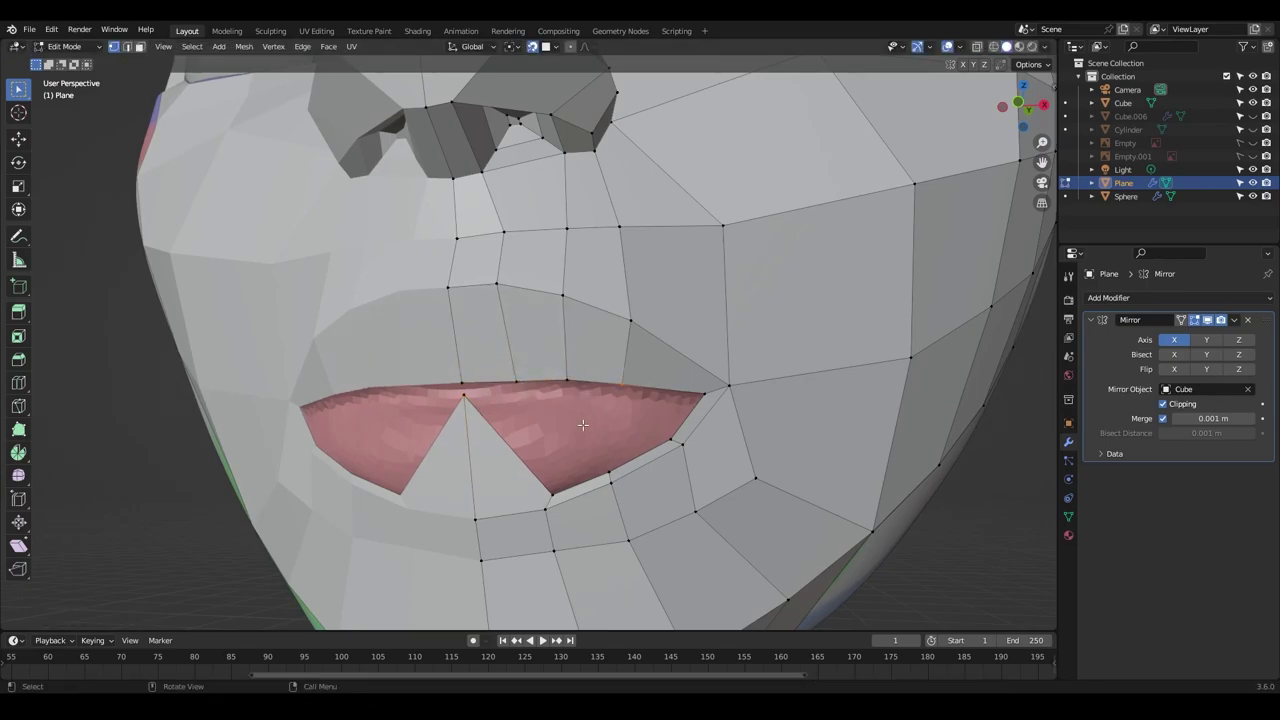
{"action": "left_click_drag", "start_coordinate": [565, 499], "coordinate": [537, 401]}
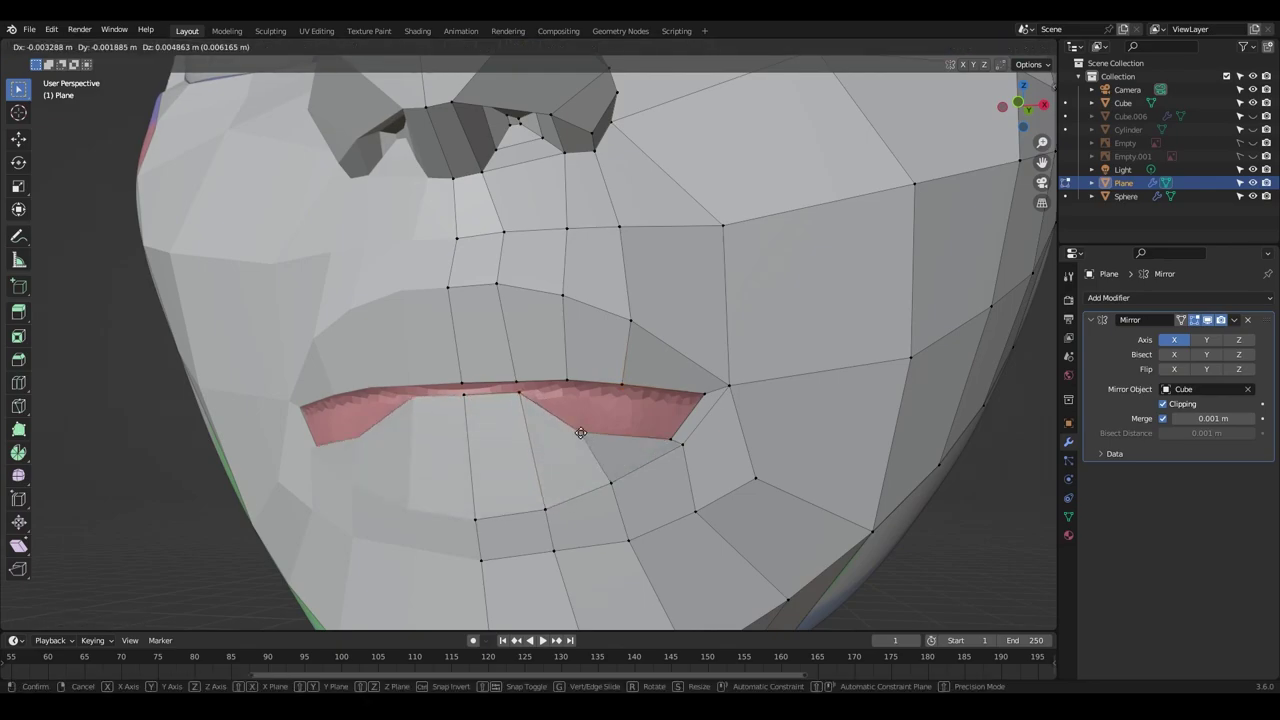
{"action": "left_click_drag", "start_coordinate": [536, 399], "coordinate": [626, 397]}
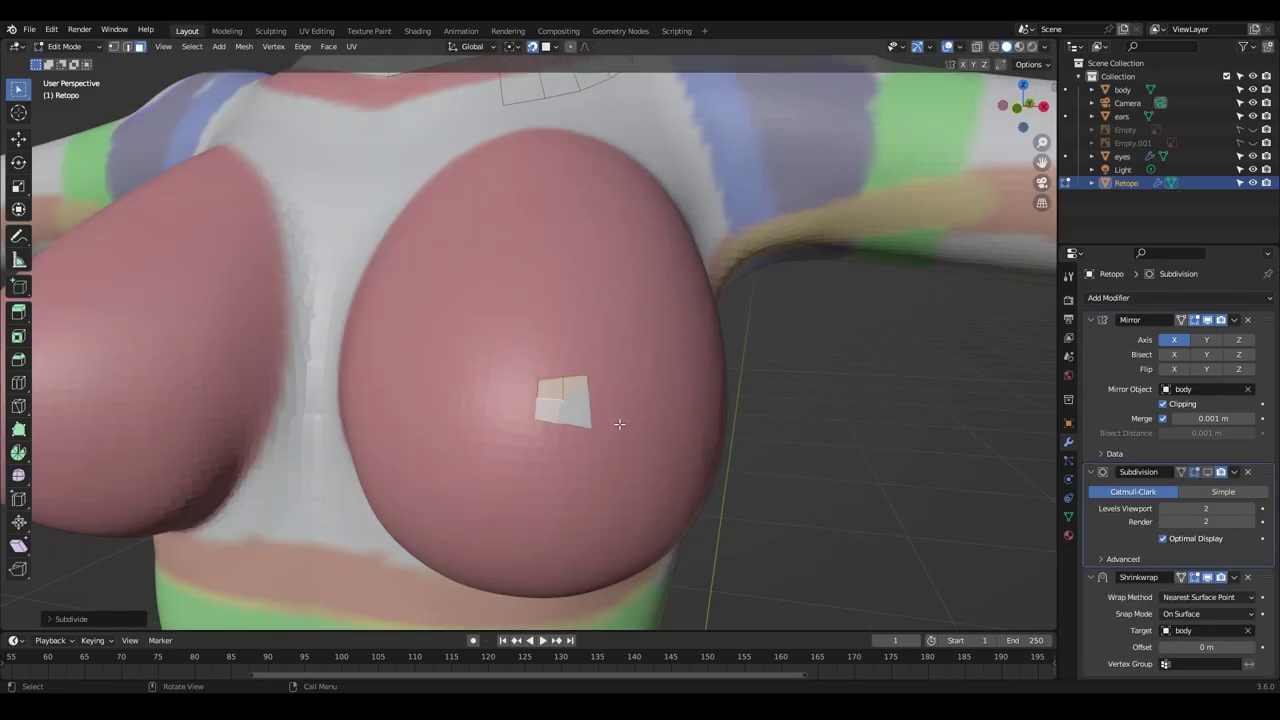
Enlarge the chest face and bevel its edges to start a patch over the breast.
{"action": "key", "text": "s"}
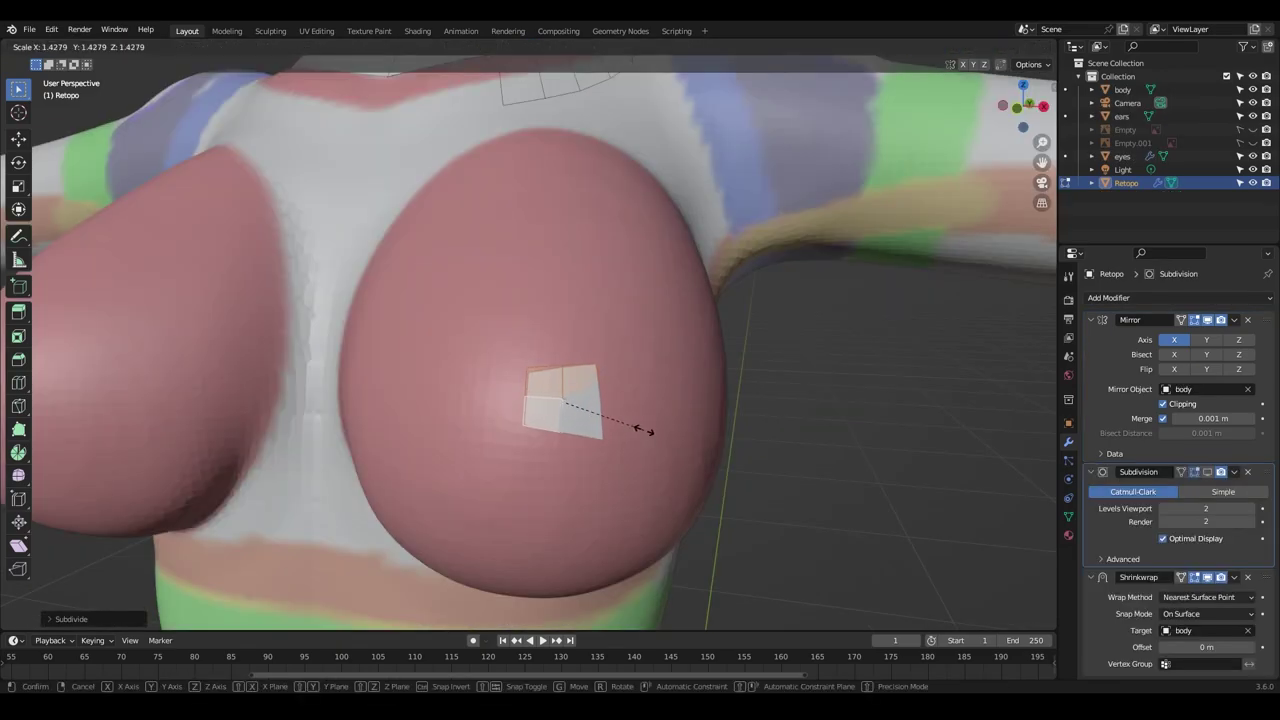
{"action": "left_click", "coordinate": [634, 434]}
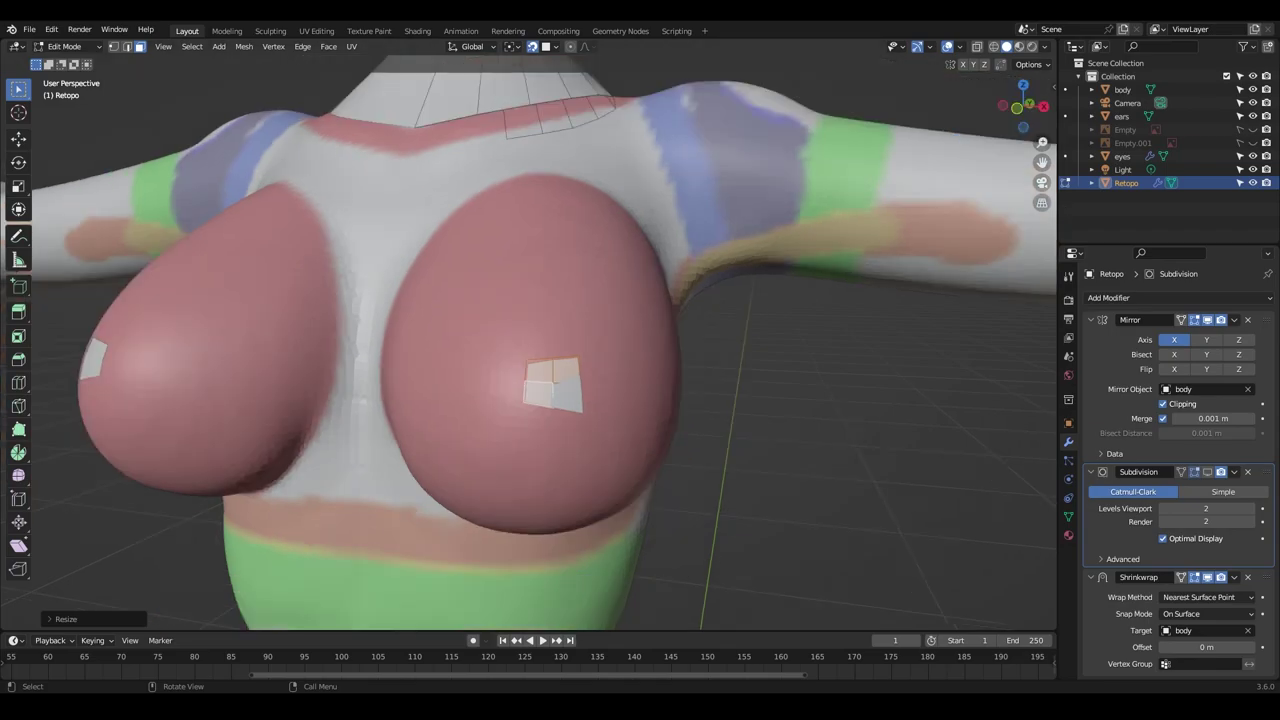
{"action": "key", "text": "alt+a"}
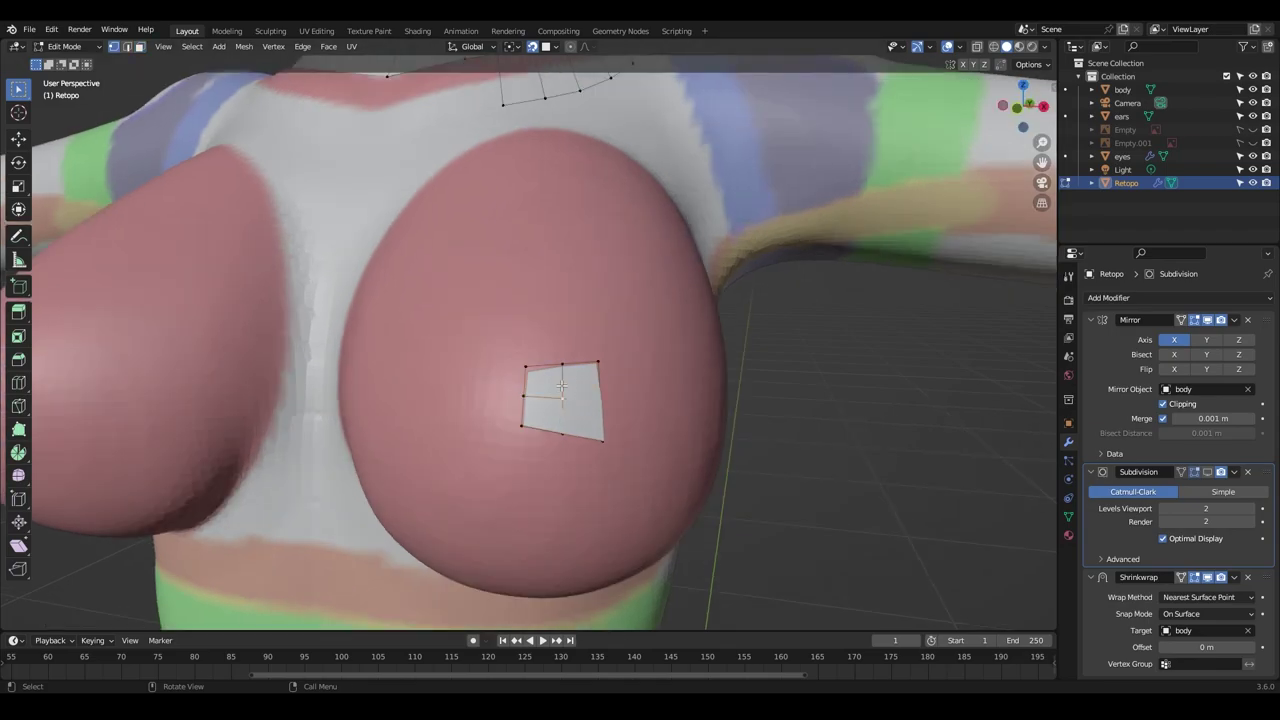
{"action": "key", "text": "ctrl+b"}
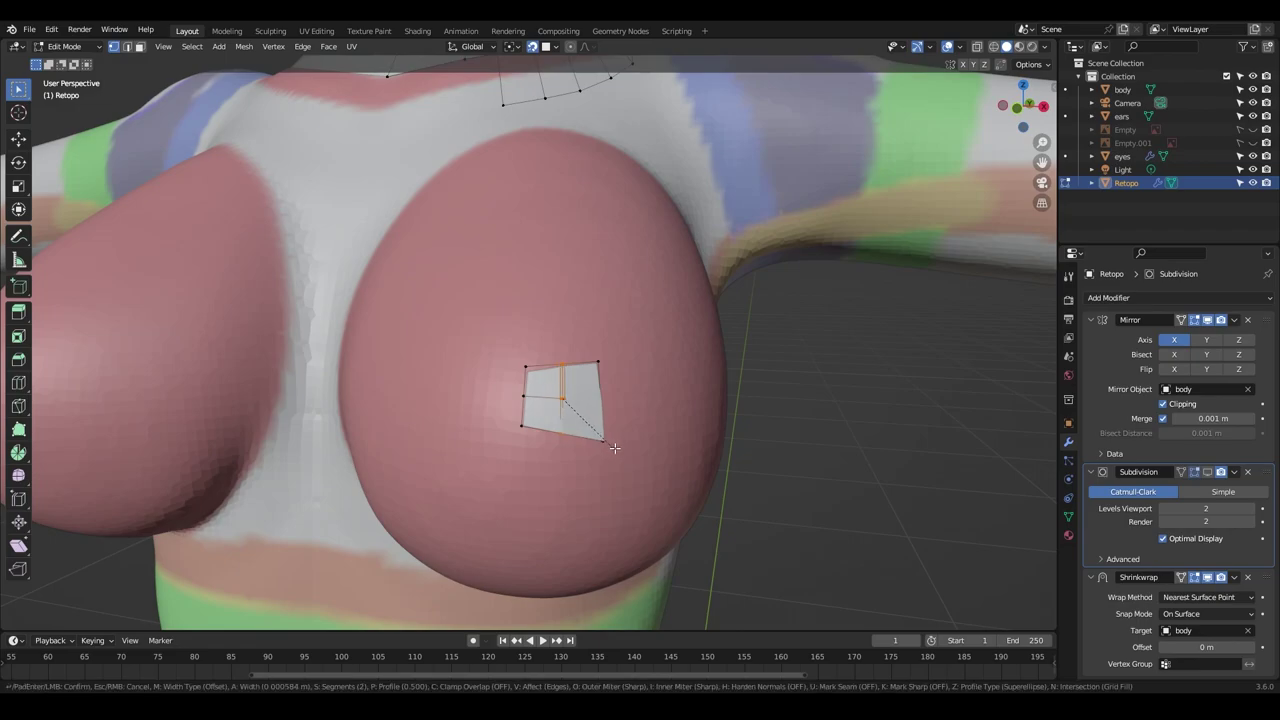
{"action": "left_click", "coordinate": [628, 452]}
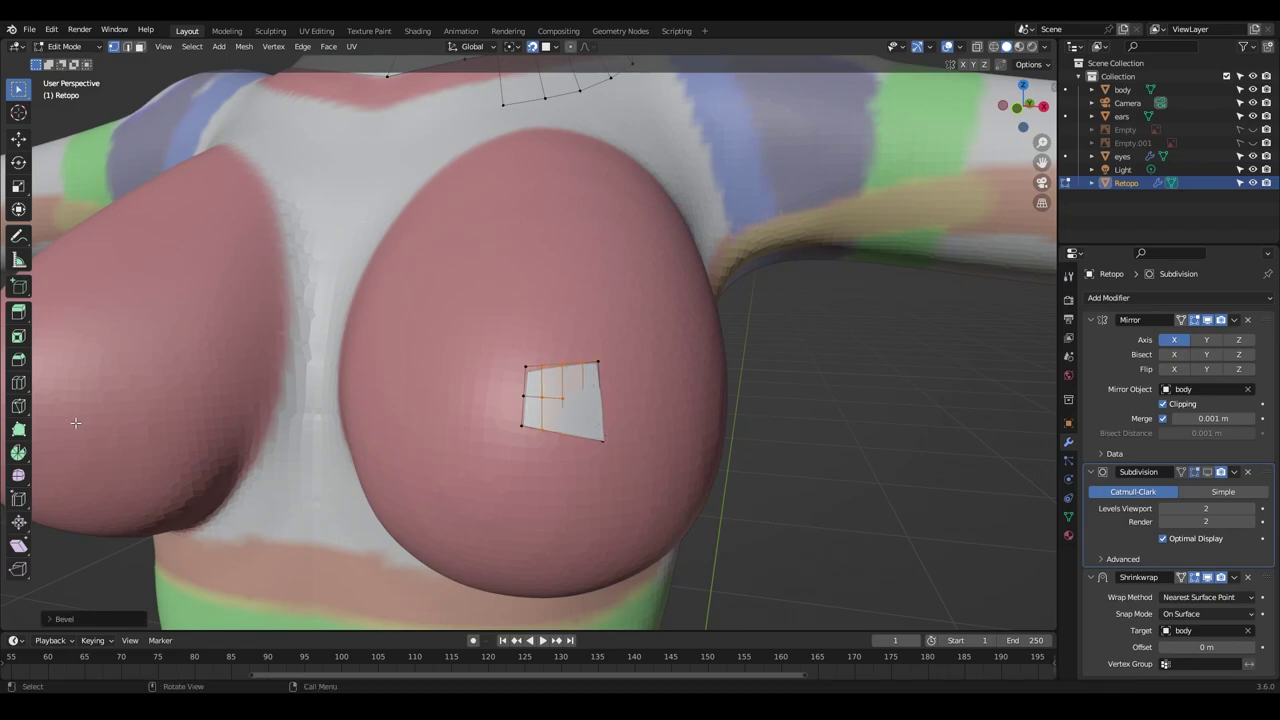
{"action": "left_click", "coordinate": [620, 431]}
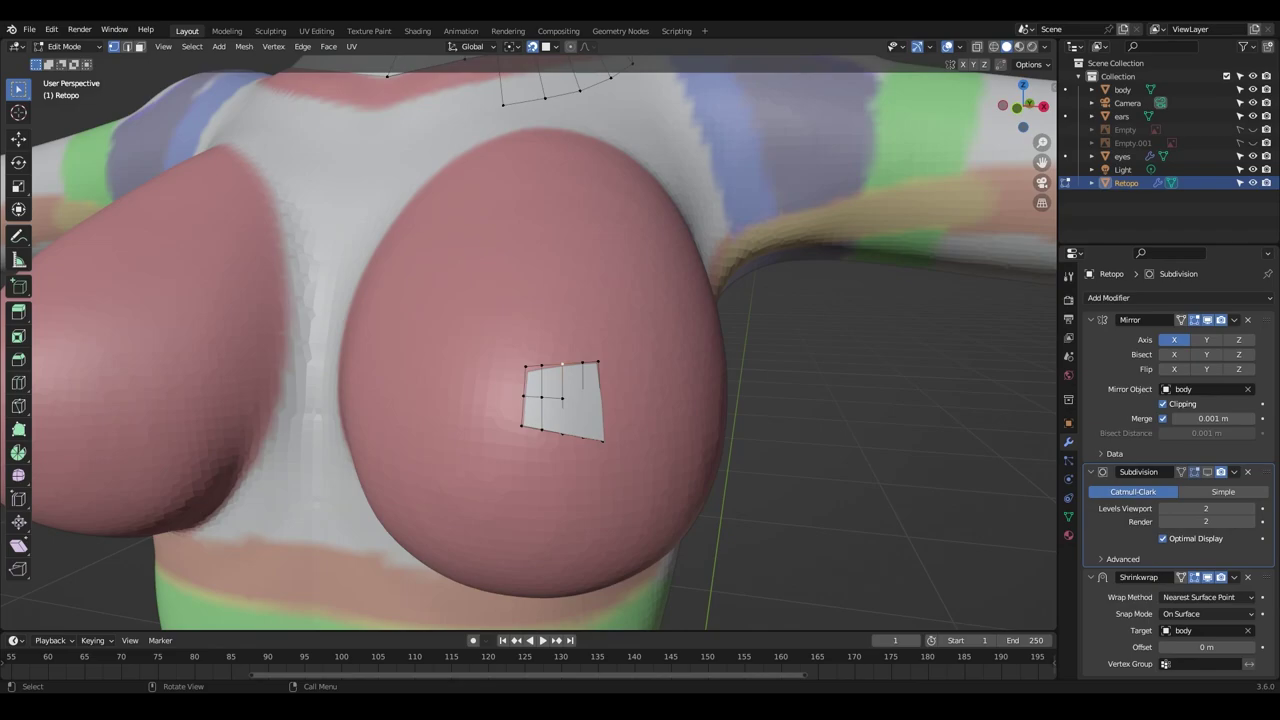
Move the patch's vertices one by one to round it into a circle.
{"action": "key", "text": "g"}
{"action": "left_click", "coordinate": [642, 442]}
{"action": "key", "text": "g"}
{"action": "left_click", "coordinate": [707, 448]}
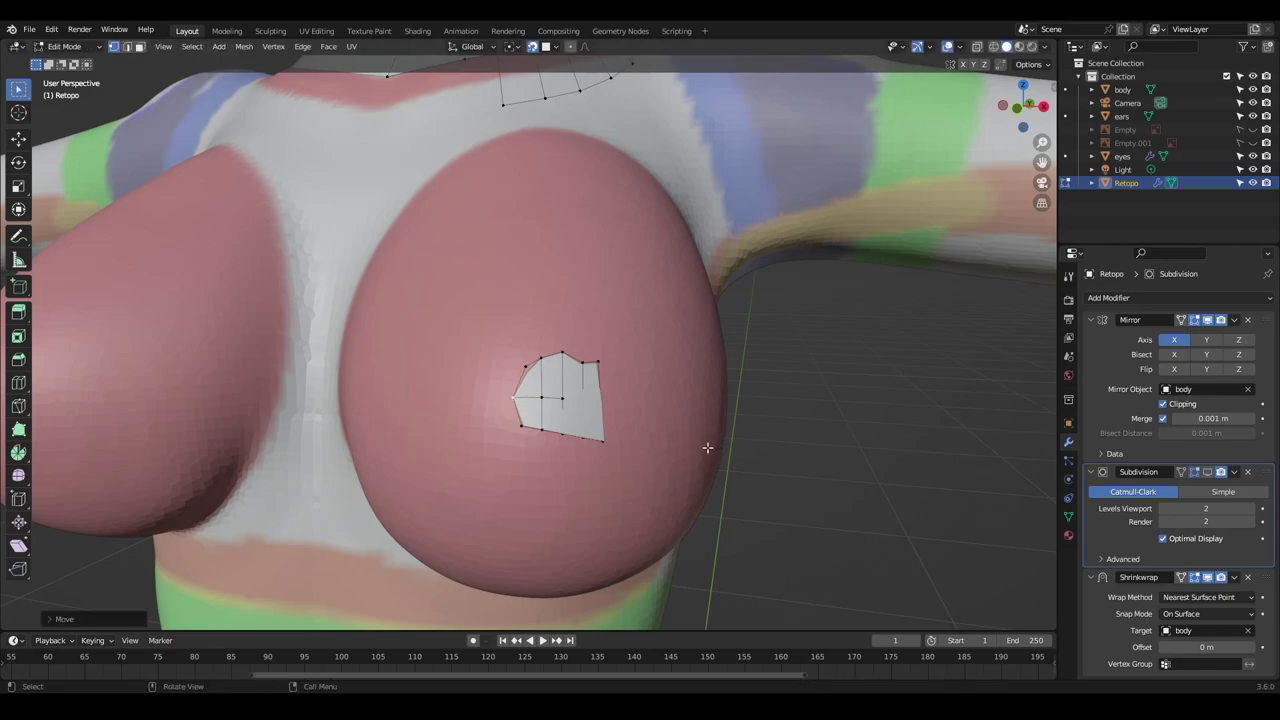
{"action": "key", "text": "g"}
{"action": "left_click", "coordinate": [590, 462]}
{"action": "key", "text": "g"}
{"action": "left_click", "coordinate": [541, 443]}
{"action": "key", "text": "g"}
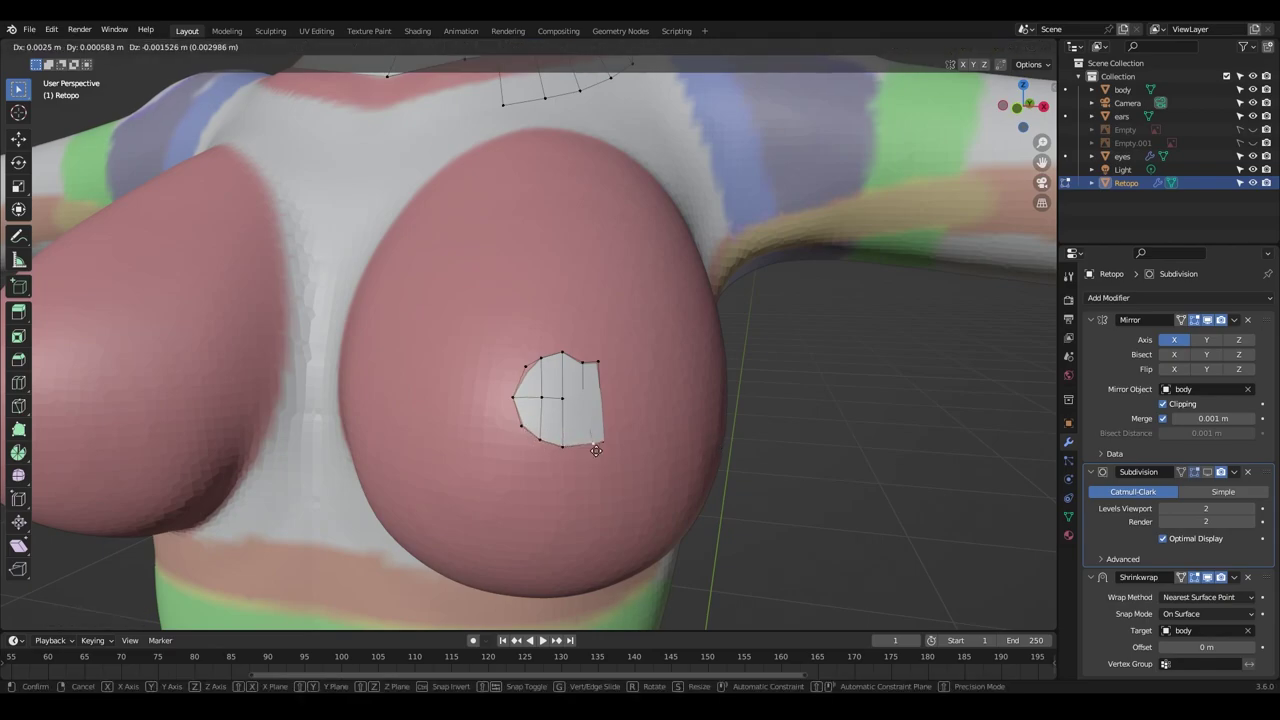
{"action": "left_click", "coordinate": [586, 452]}
{"action": "left_click", "coordinate": [601, 366]}
{"action": "key", "text": "g"}
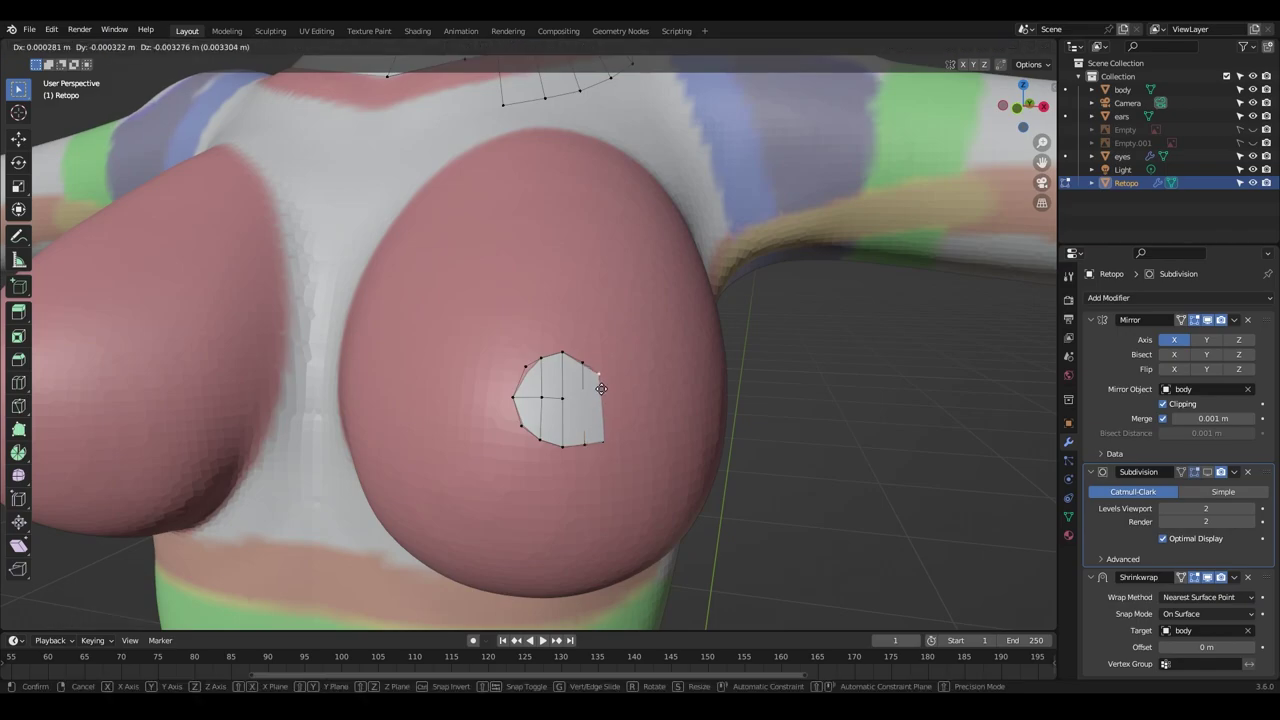
{"action": "left_click", "coordinate": [601, 388]}
{"action": "key", "text": "g"}
{"action": "left_click", "coordinate": [598, 376]}
{"action": "left_click", "coordinate": [603, 441]}
{"action": "key", "text": "g"}
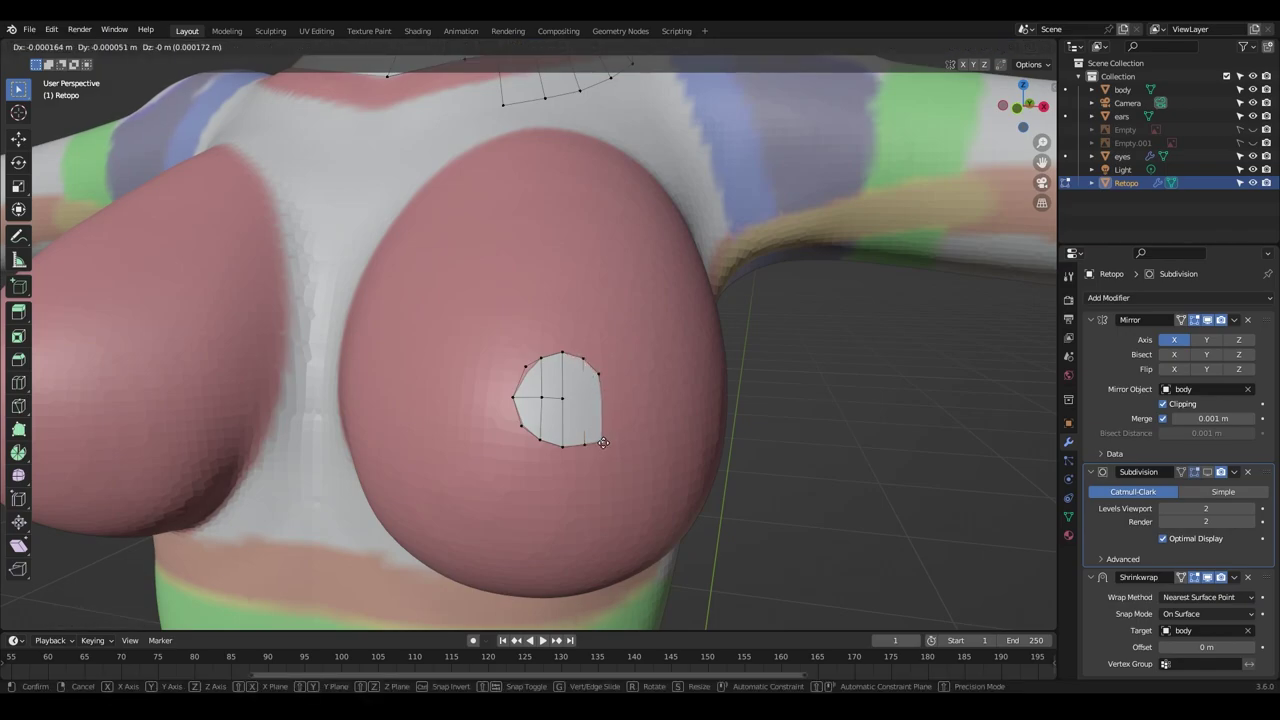
{"action": "left_click", "coordinate": [601, 430]}
Add an edge loop cut across the chest mesh.
{"action": "middle_click_drag", "start_coordinate": [601, 430], "coordinate": [597, 416]}
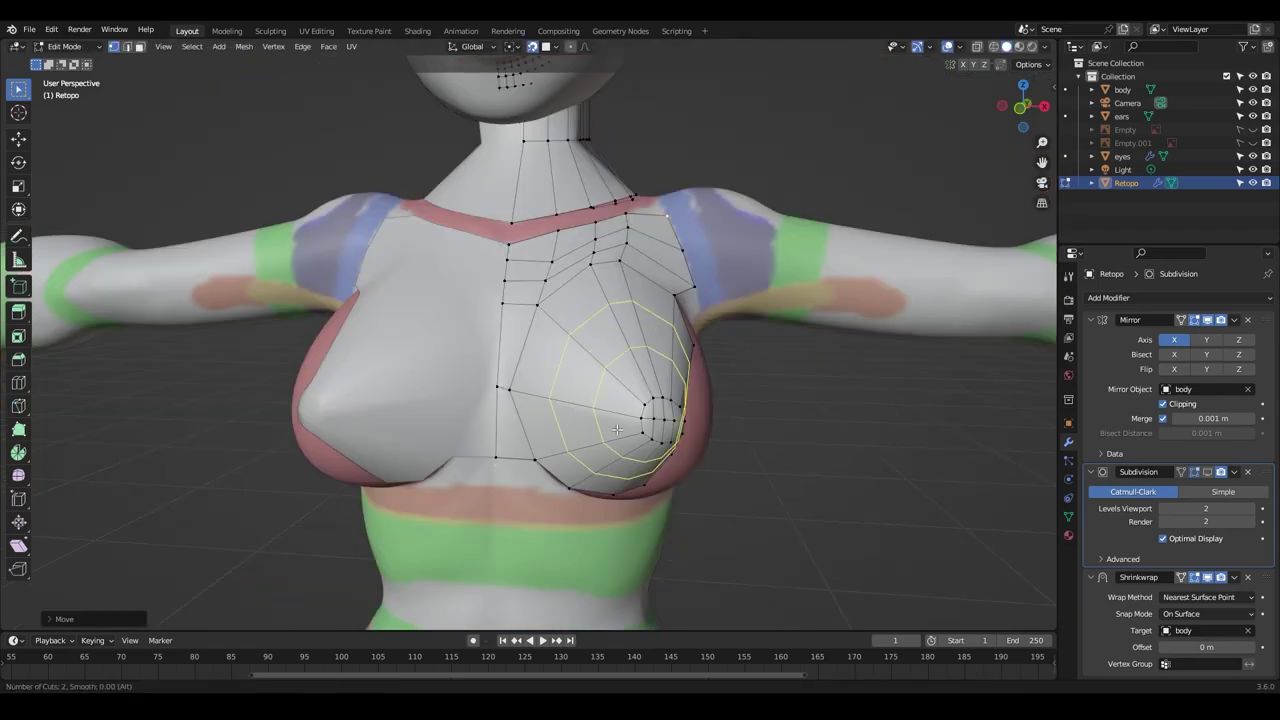
{"action": "left_click", "coordinate": [617, 429]}
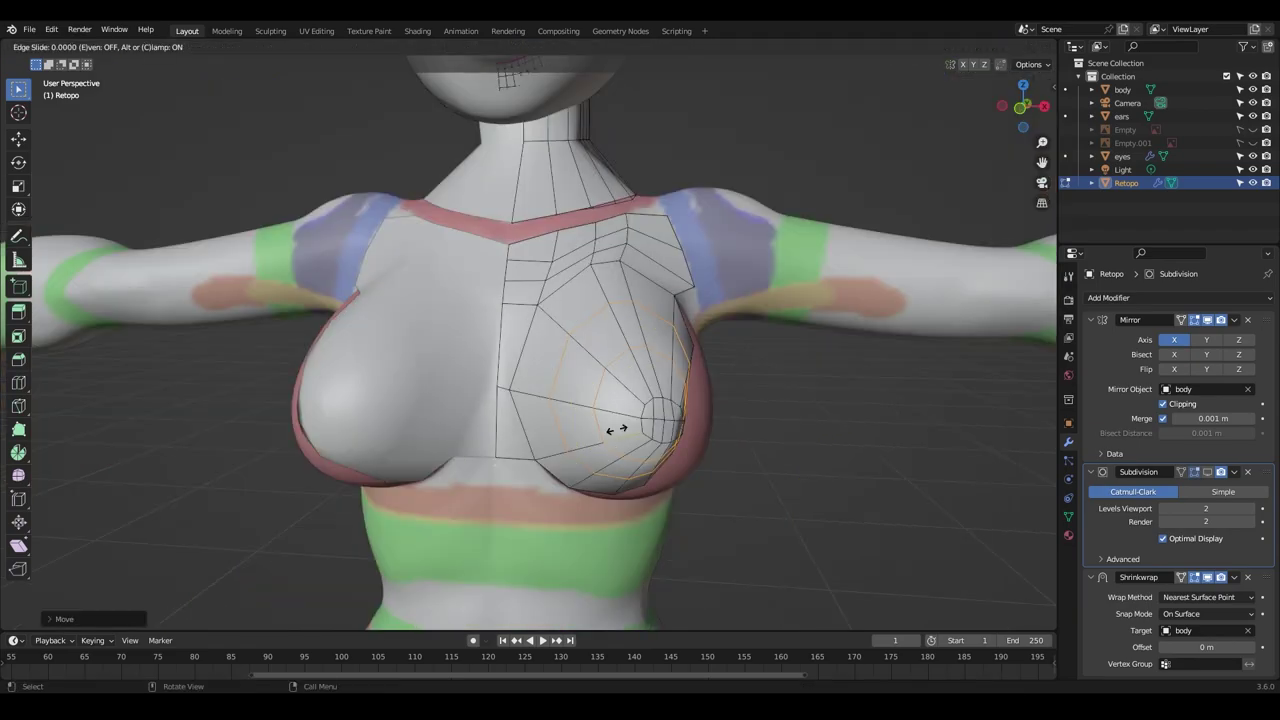
{"action": "middle_click_drag", "start_coordinate": [654, 423], "coordinate": [692, 411]}
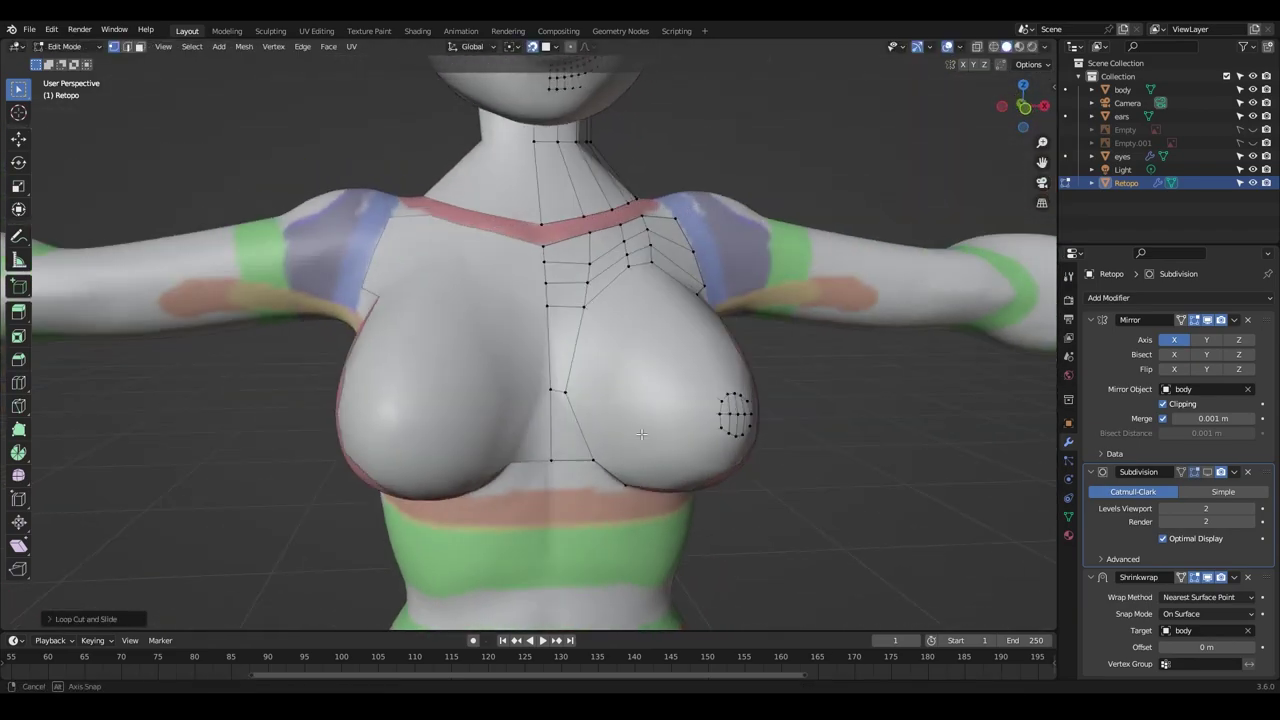
Extrude the shoulder edge loop down the arm and position it on the forearm in Top view.
{"action": "key", "text": "e"}
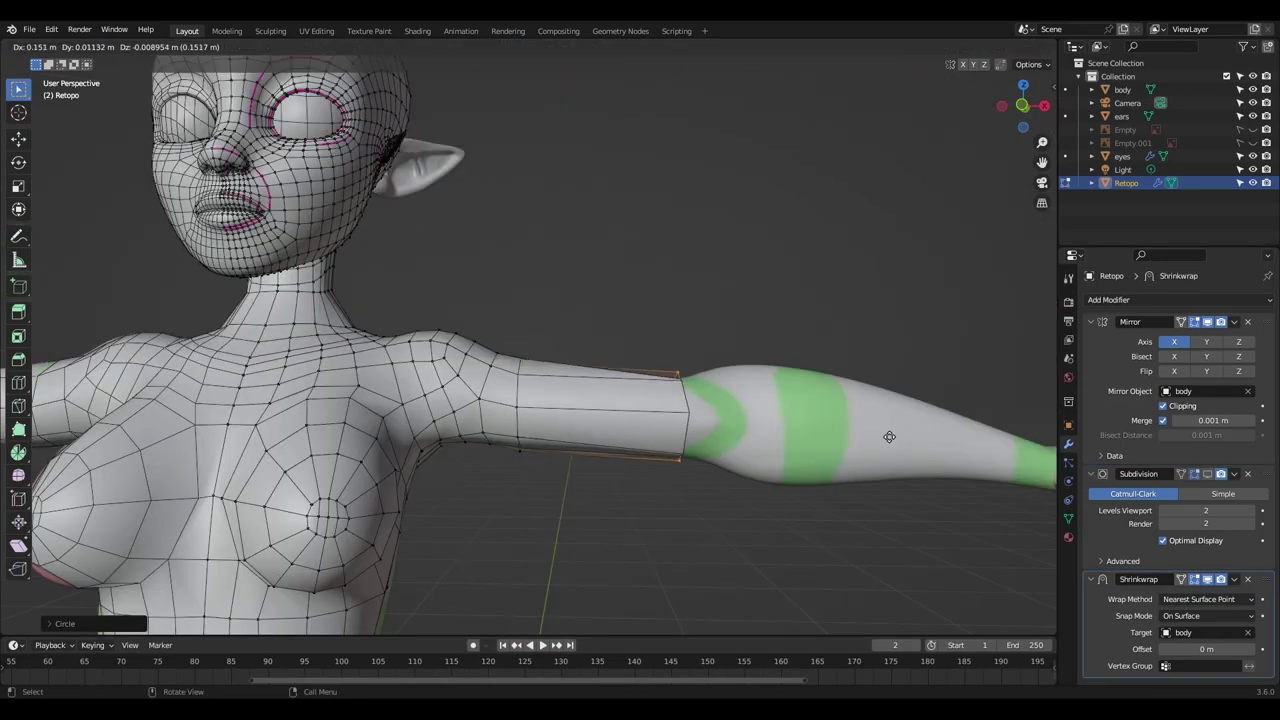
{"action": "middle_click_drag", "start_coordinate": [890, 437], "coordinate": [700, 443], "text": "shift"}
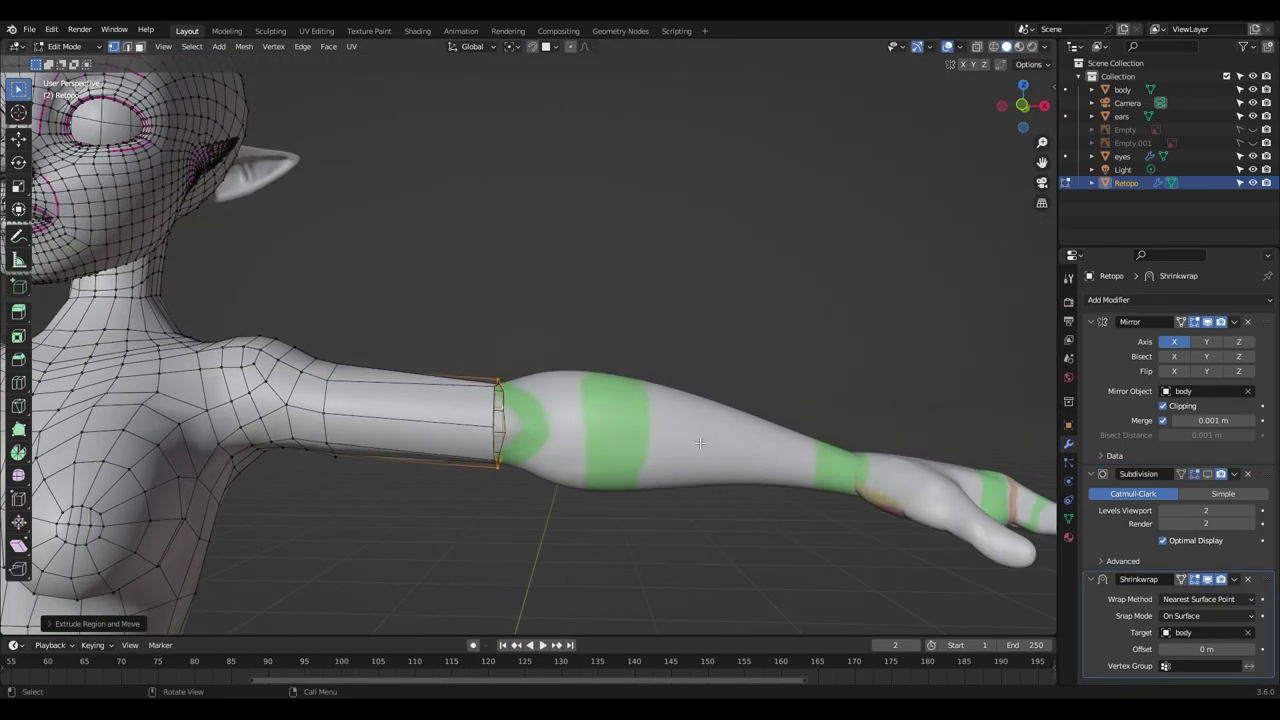
{"action": "key", "text": "e"}
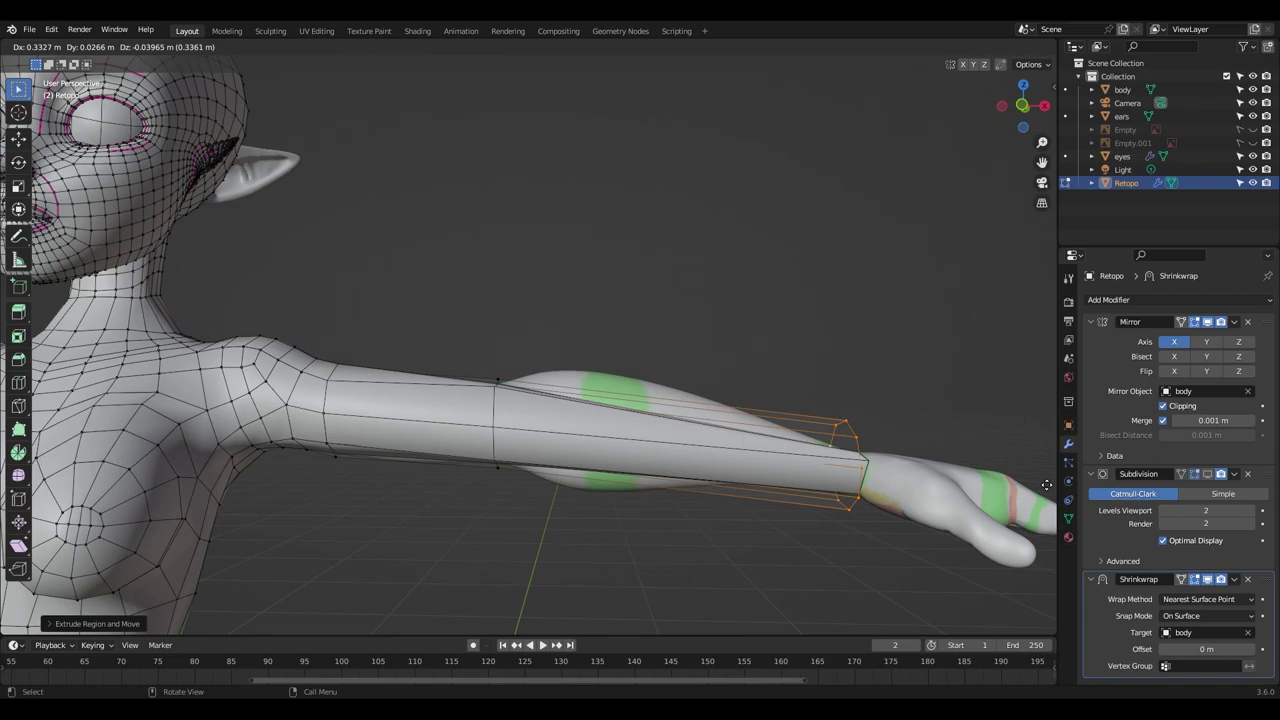
{"action": "key", "text": "KP_7"}
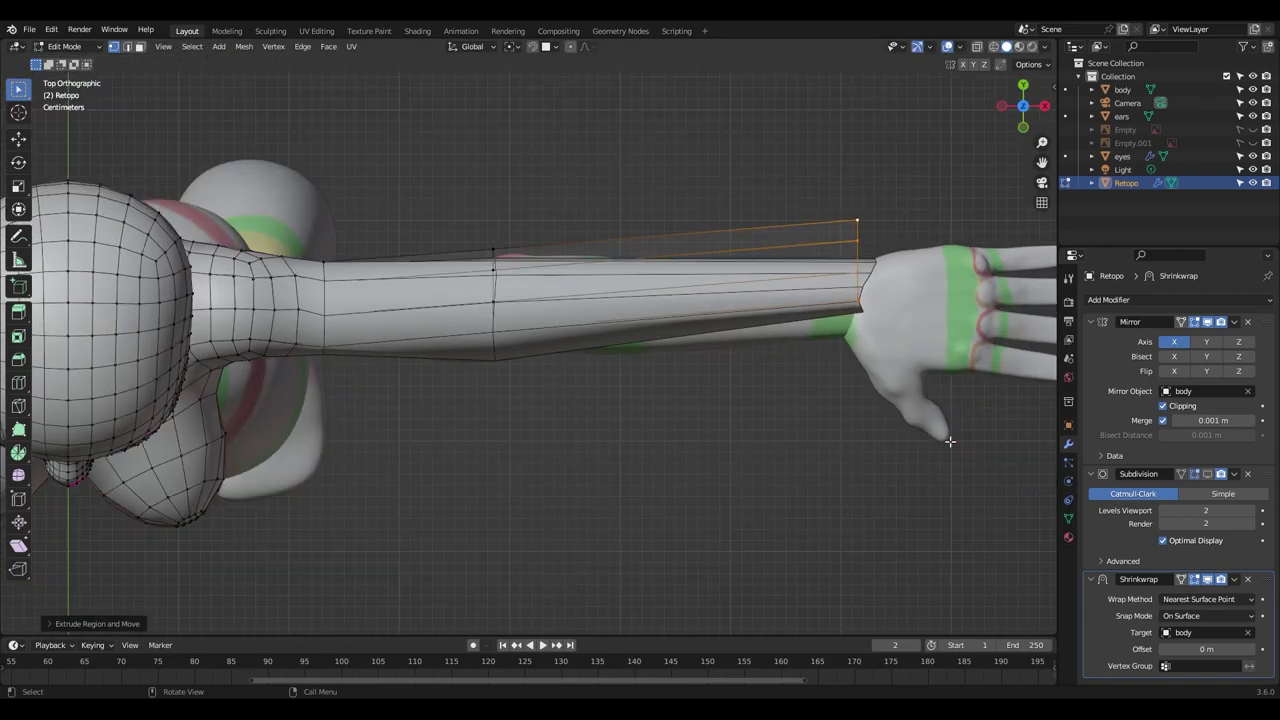
{"action": "key", "text": "g"}
{"action": "left_click", "coordinate": [932, 464]}
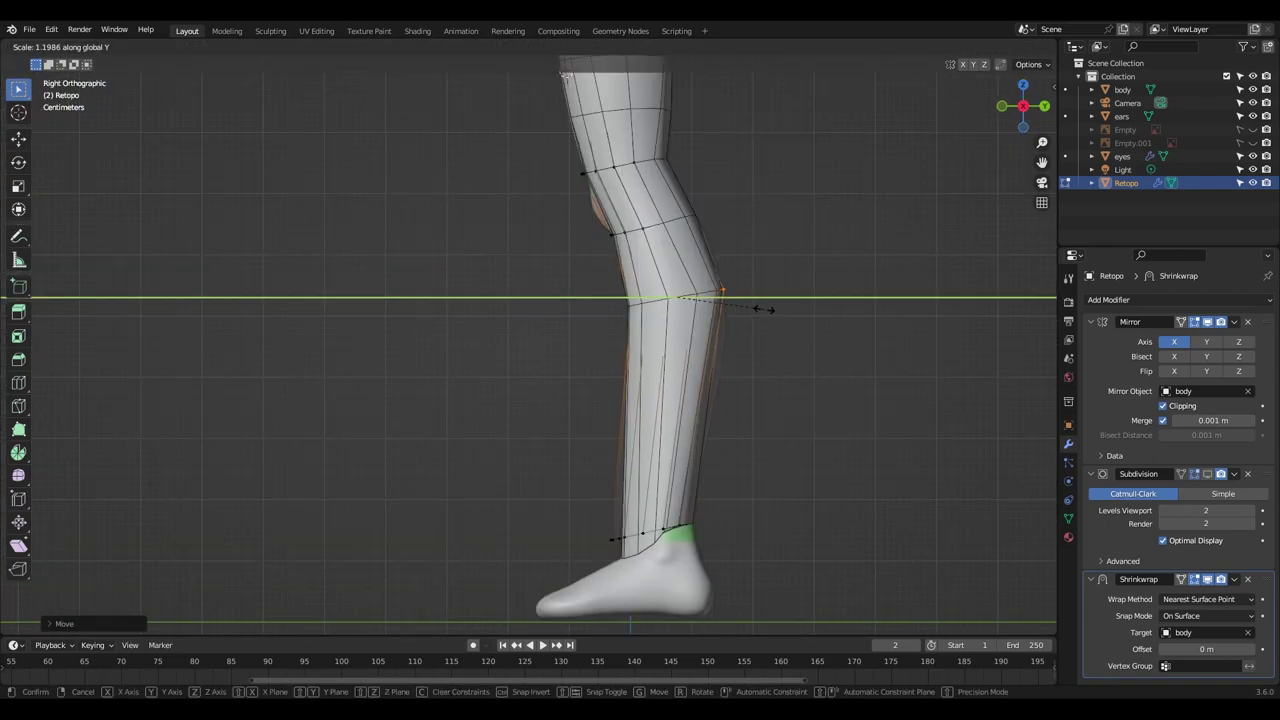
{"action": "left_click", "coordinate": [762, 307]}
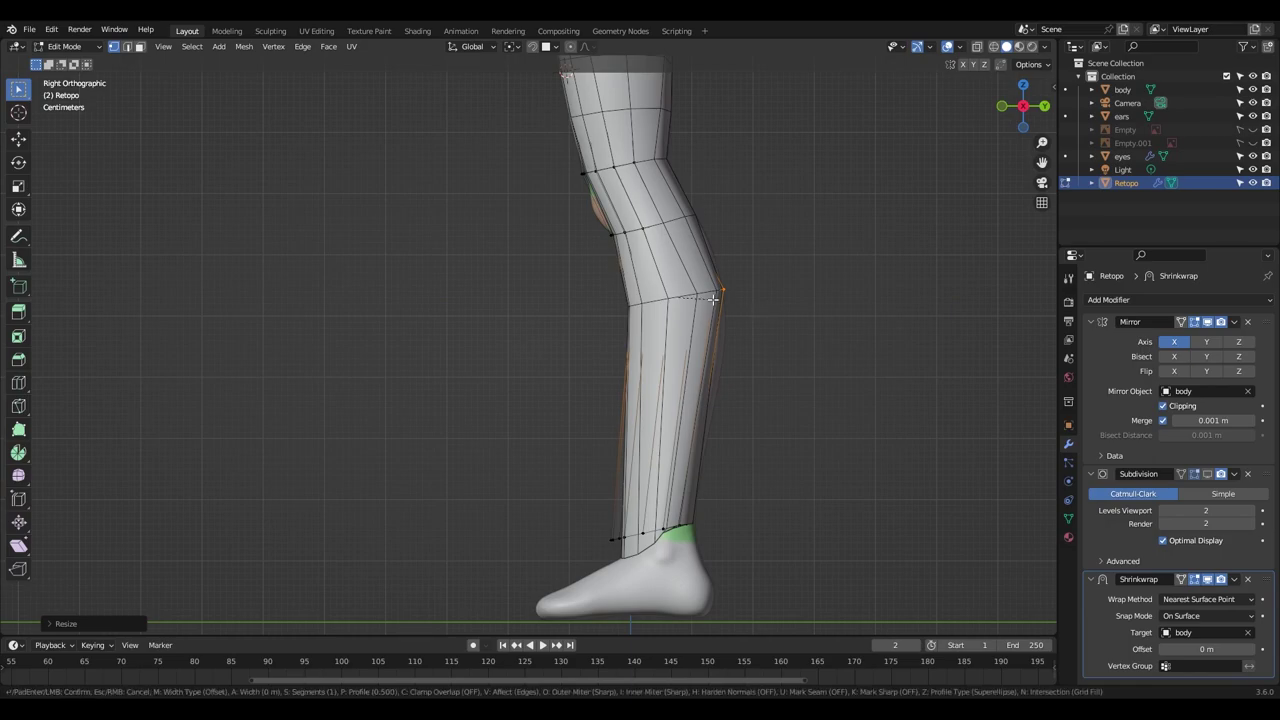
Extrude the fingertip face along the finger and cut an edge loop across the bottom finger.
{"action": "key", "text": "e"}
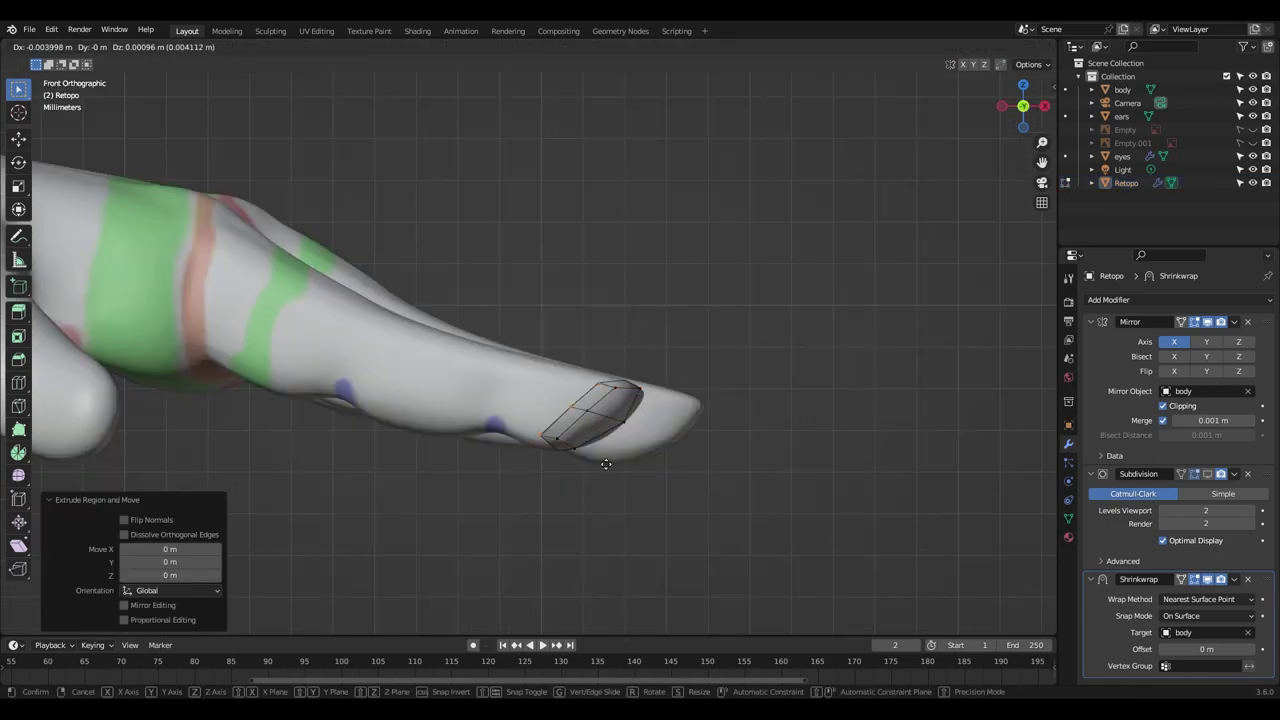
{"action": "left_click", "coordinate": [306, 372]}
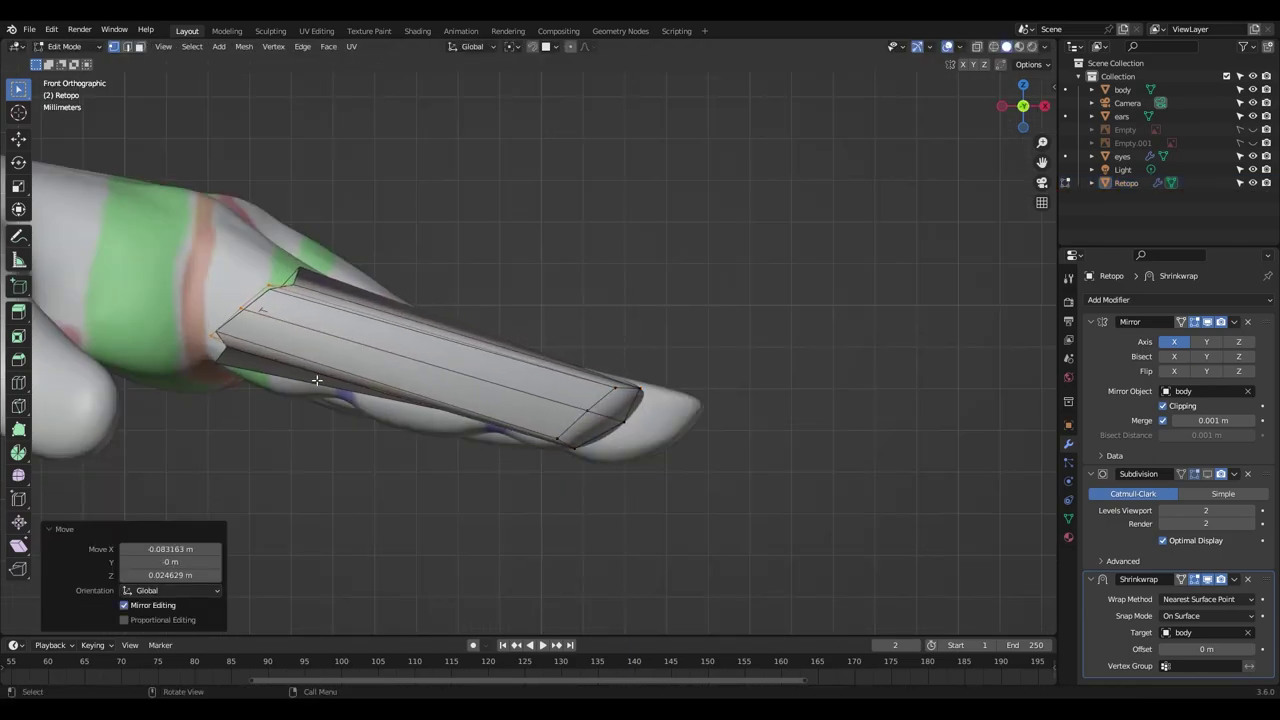
{"action": "key", "text": "KP_7"}
{"action": "key", "text": "ctrl+KP_7"}
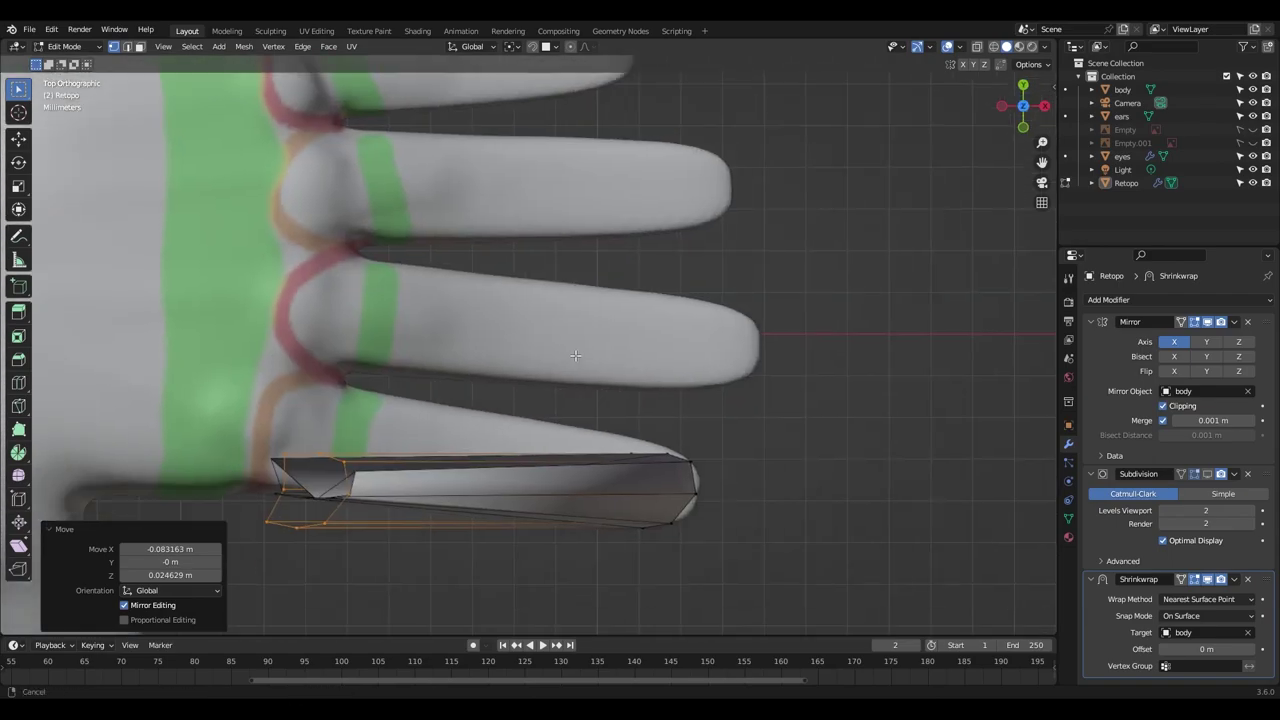
{"action": "key", "text": "g"}
{"action": "key", "text": "g"}
{"action": "left_click", "coordinate": [481, 546]}
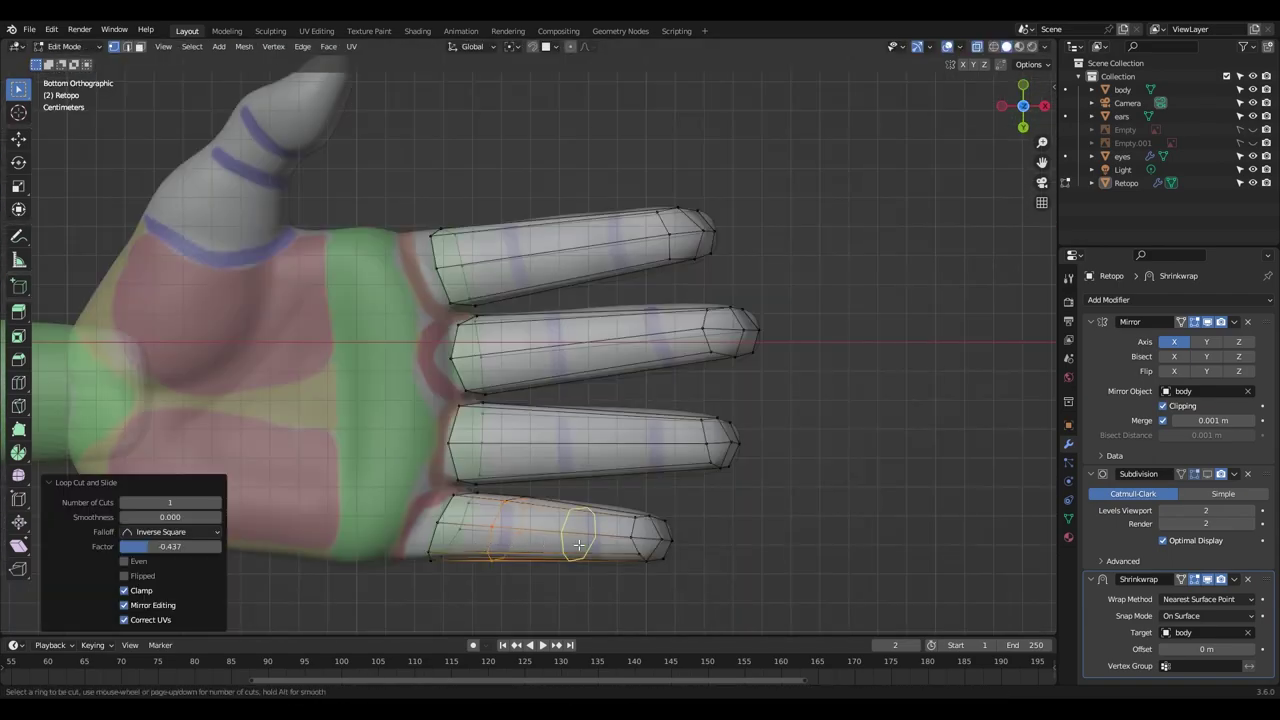
{"action": "left_click_drag", "start_coordinate": [579, 545], "coordinate": [597, 545]}
Loop cut and slide edge loops across the third, second and top fingers.
{"action": "key", "text": "ctrl+r"}
{"action": "left_click", "coordinate": [528, 426]}
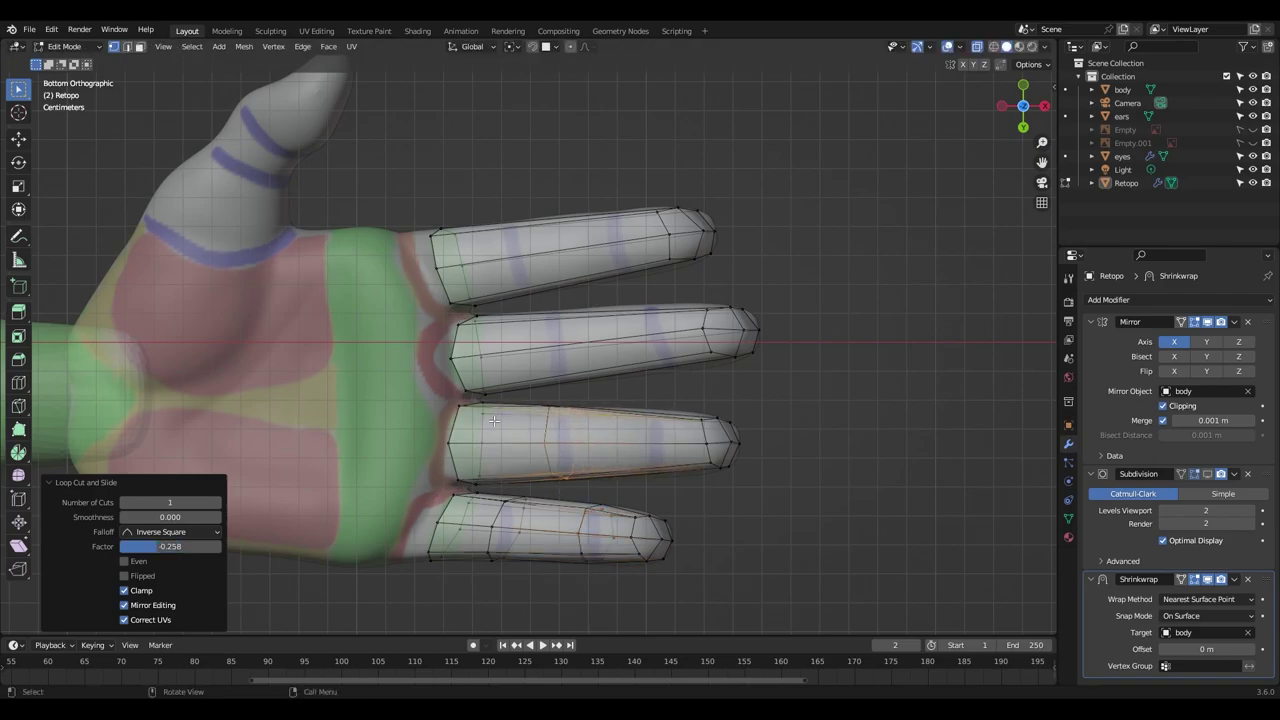
{"action": "left_click_drag", "start_coordinate": [577, 433], "coordinate": [640, 433]}
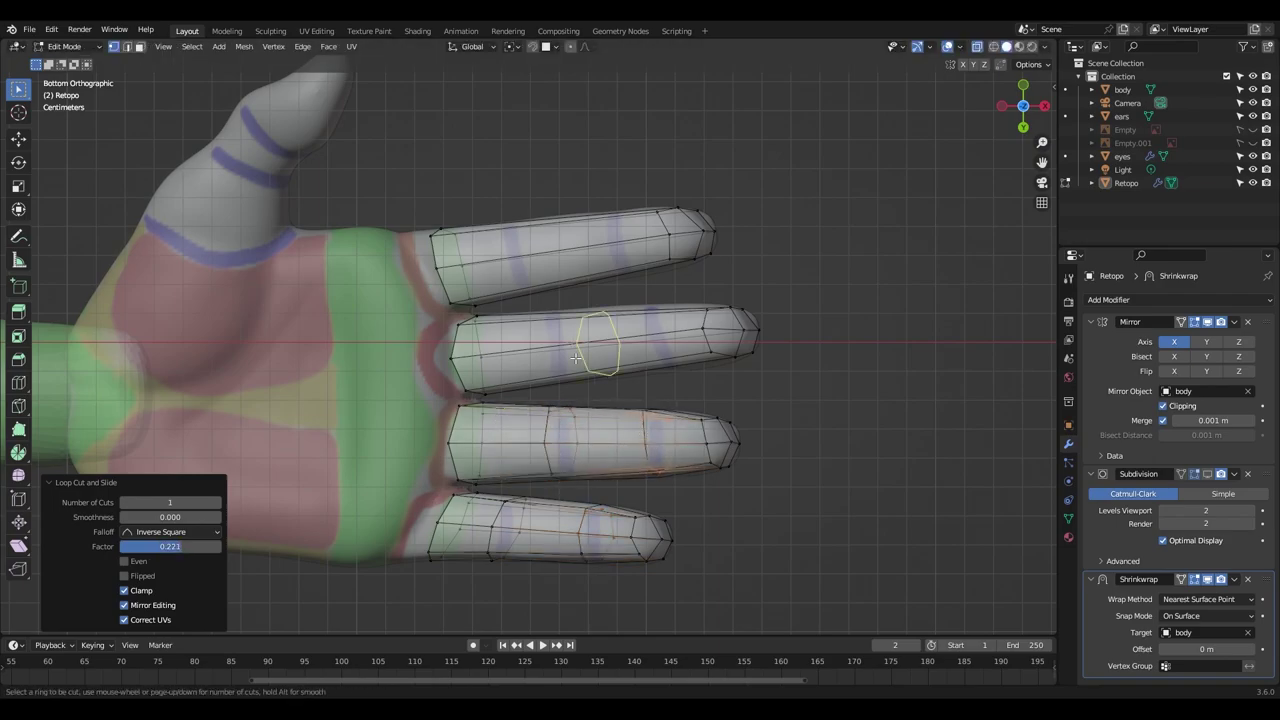
{"action": "left_click_drag", "start_coordinate": [576, 357], "coordinate": [528, 357]}
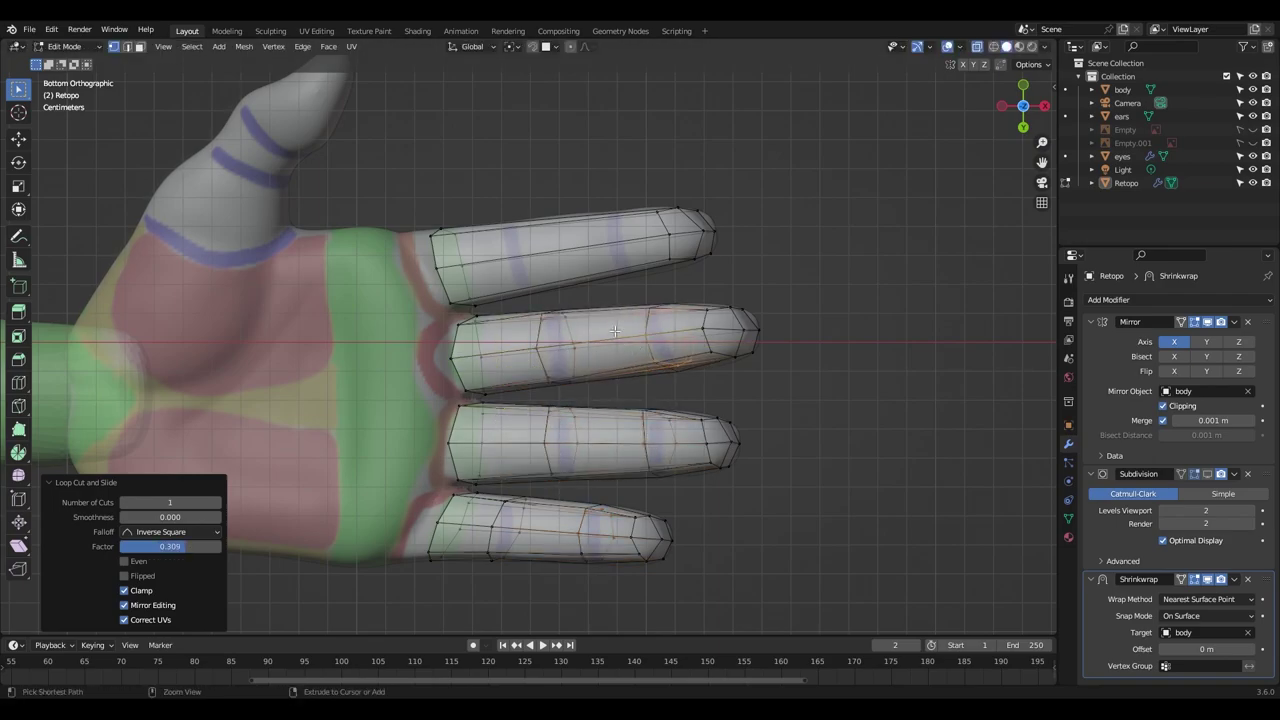
{"action": "left_click_drag", "start_coordinate": [534, 273], "coordinate": [480, 266]}
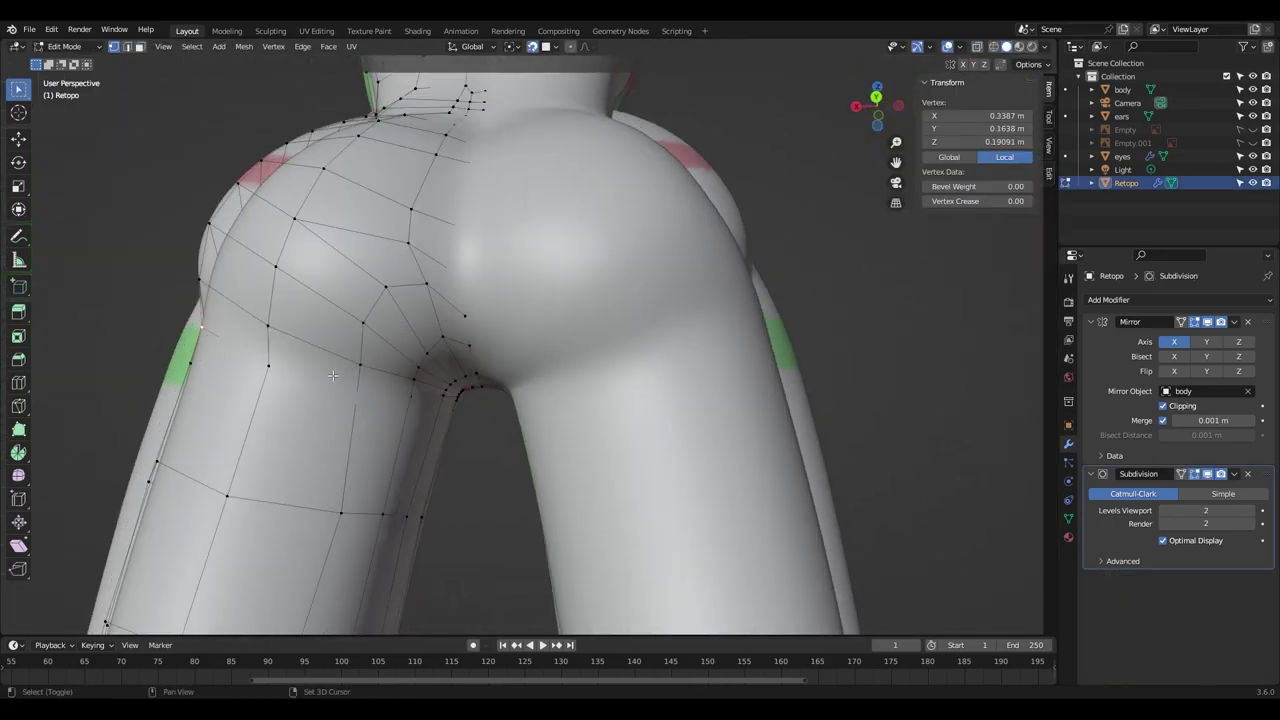
Crease the edge below the buttock fully to 1.0 and check it.
{"action": "middle_click_drag", "start_coordinate": [446, 403], "coordinate": [526, 389]}
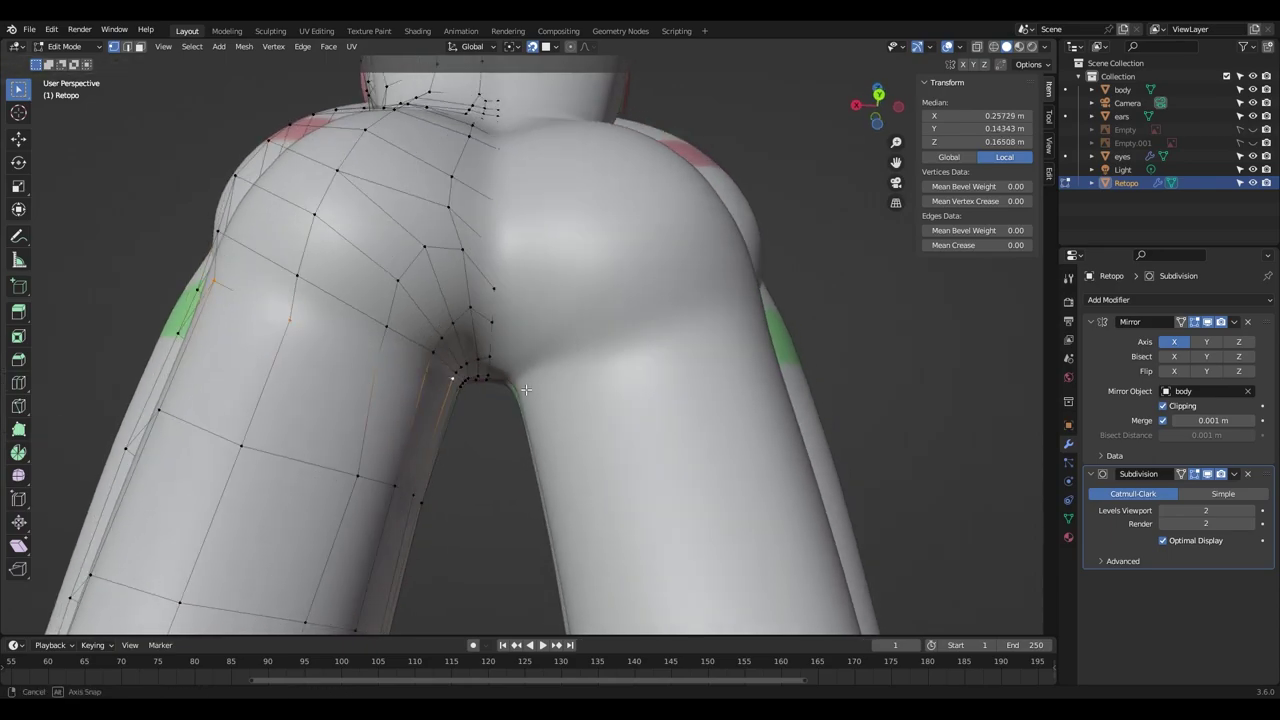
{"action": "left_click_drag", "start_coordinate": [950, 245], "coordinate": [1025, 245]}
{"action": "mouse_move", "coordinate": [660, 340]}
{"action": "middle_mouse_down"}
{"action": "mouse_move", "coordinate": [813, 365]}
{"action": "mouse_move", "coordinate": [736, 355]}
{"action": "middle_mouse_up"}
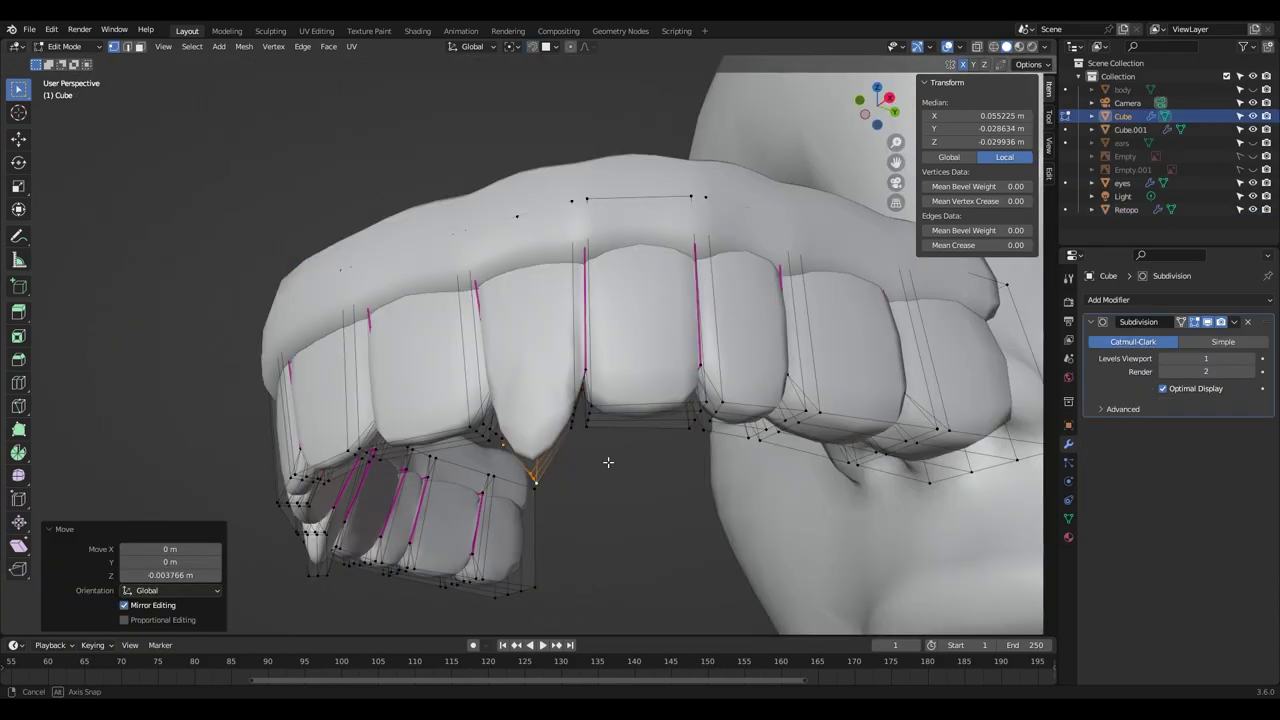
Scale the selected tooth vertices and return the teeth to Object Mode.
{"action": "mouse_move", "coordinate": [606, 457]}
{"action": "middle_mouse_down"}
{"action": "mouse_move", "coordinate": [492, 422]}
{"action": "mouse_move", "coordinate": [554, 426]}
{"action": "mouse_move", "coordinate": [463, 420]}
{"action": "mouse_move", "coordinate": [600, 465]}
{"action": "middle_mouse_up"}
{"action": "key", "text": "s"}
{"action": "left_click", "coordinate": [508, 430]}
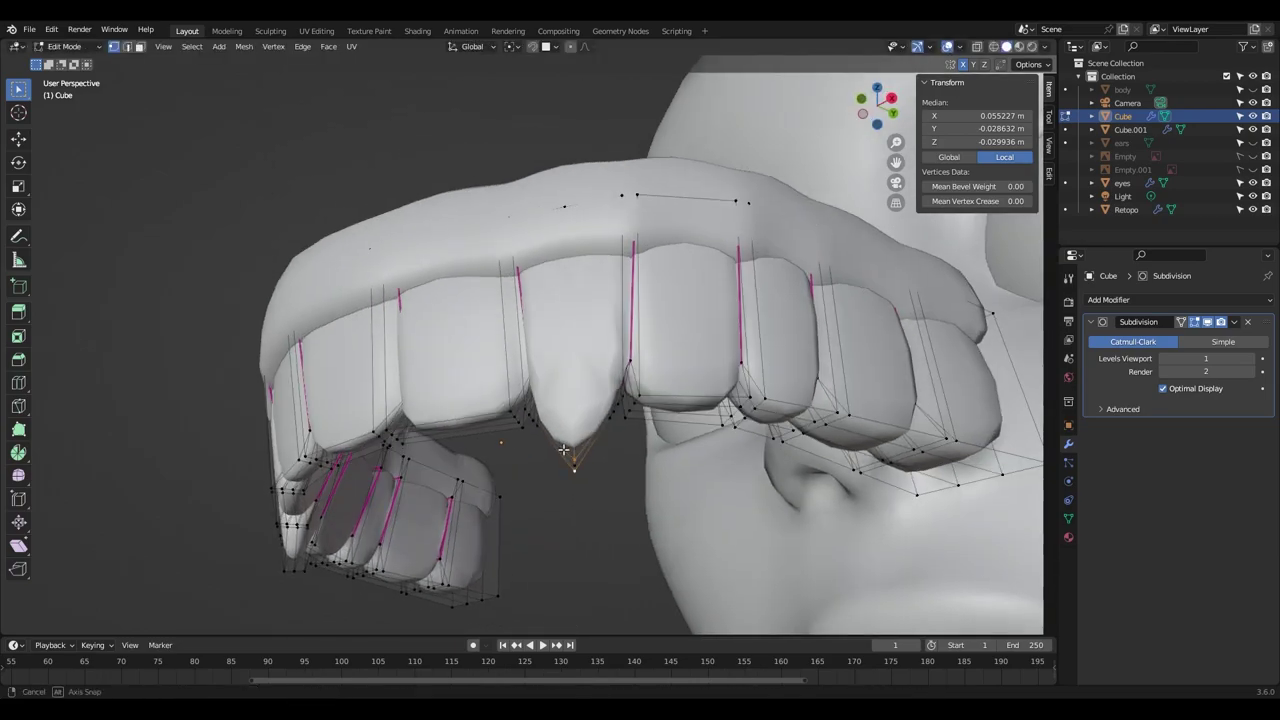
{"action": "key", "text": "Tab"}
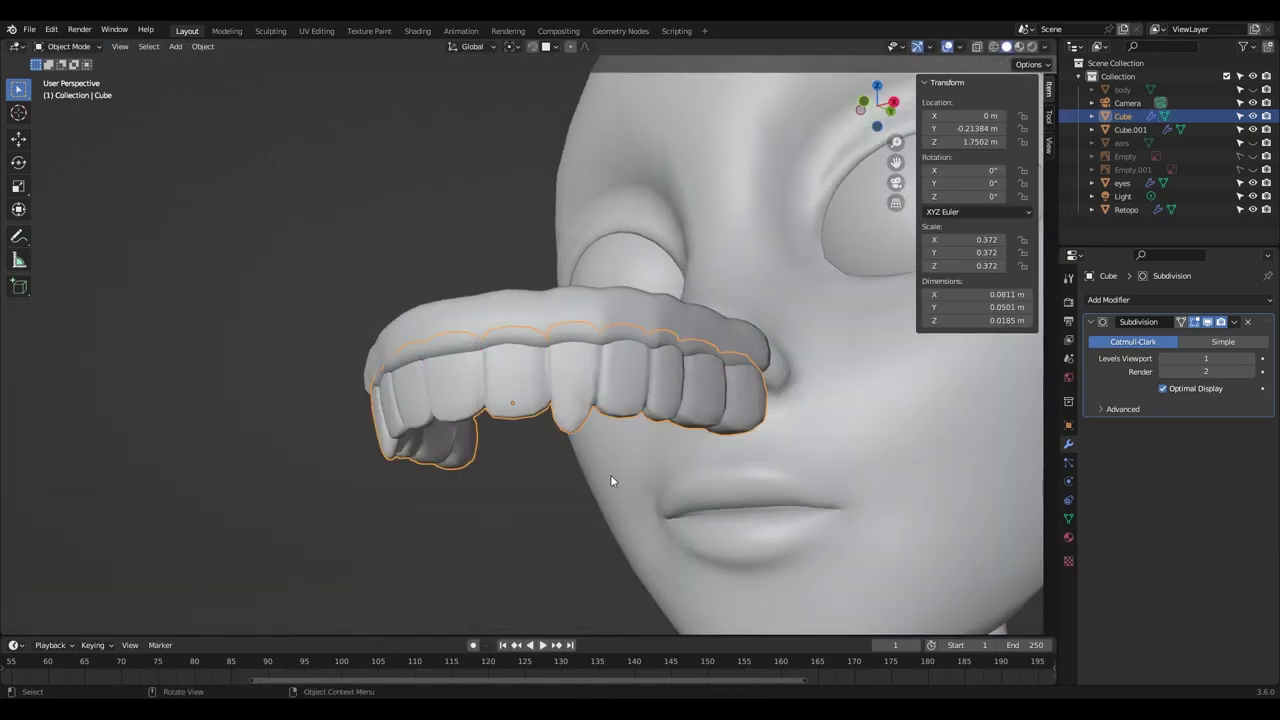
{"action": "scroll", "coordinate": [855, 451], "scroll_direction": "up", "scroll_amount": 3}
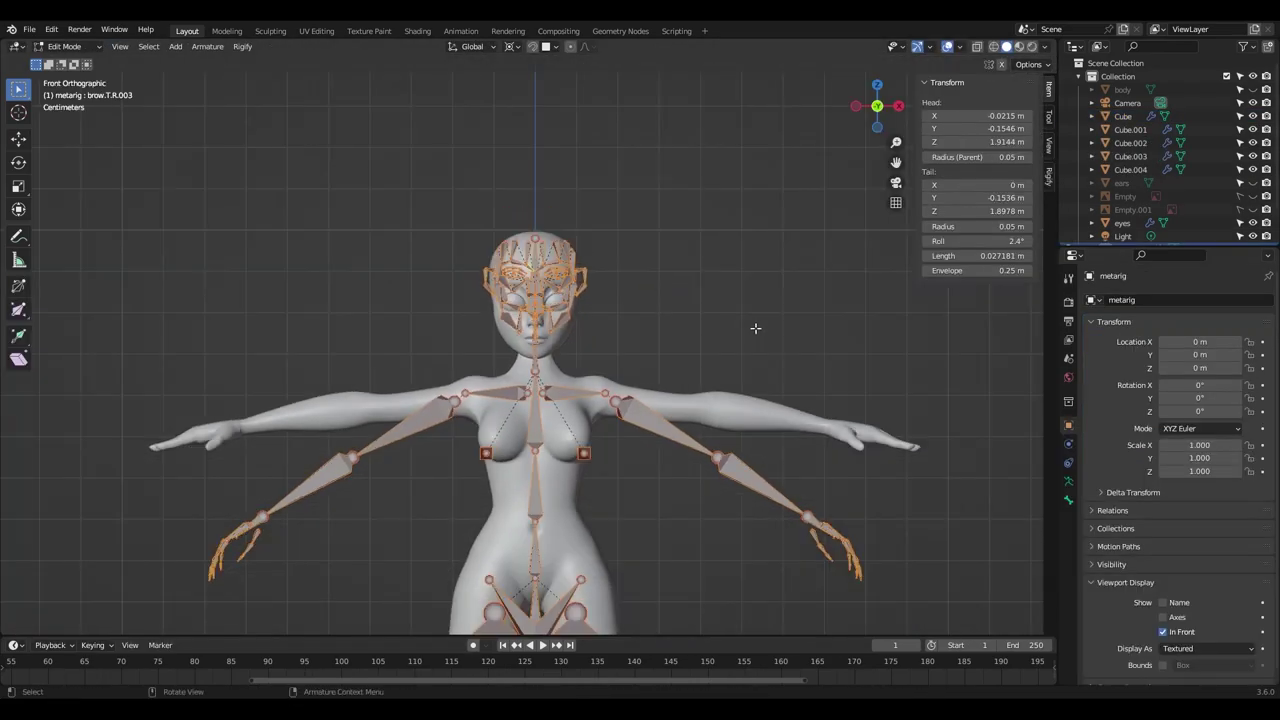
Scale the selected face bones down to 0.963 and frame them in view.
{"action": "key", "text": "s"}
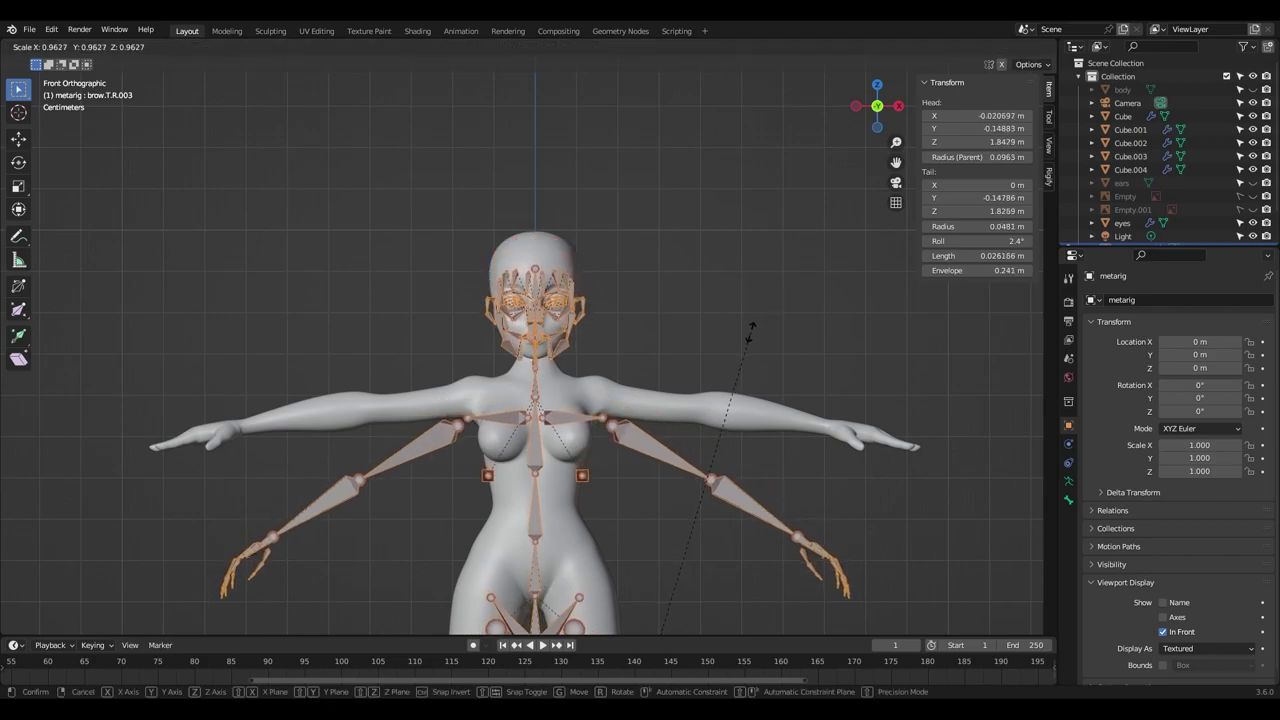
{"action": "left_click", "coordinate": [750, 333]}
{"action": "key", "text": "KP_Decimal"}
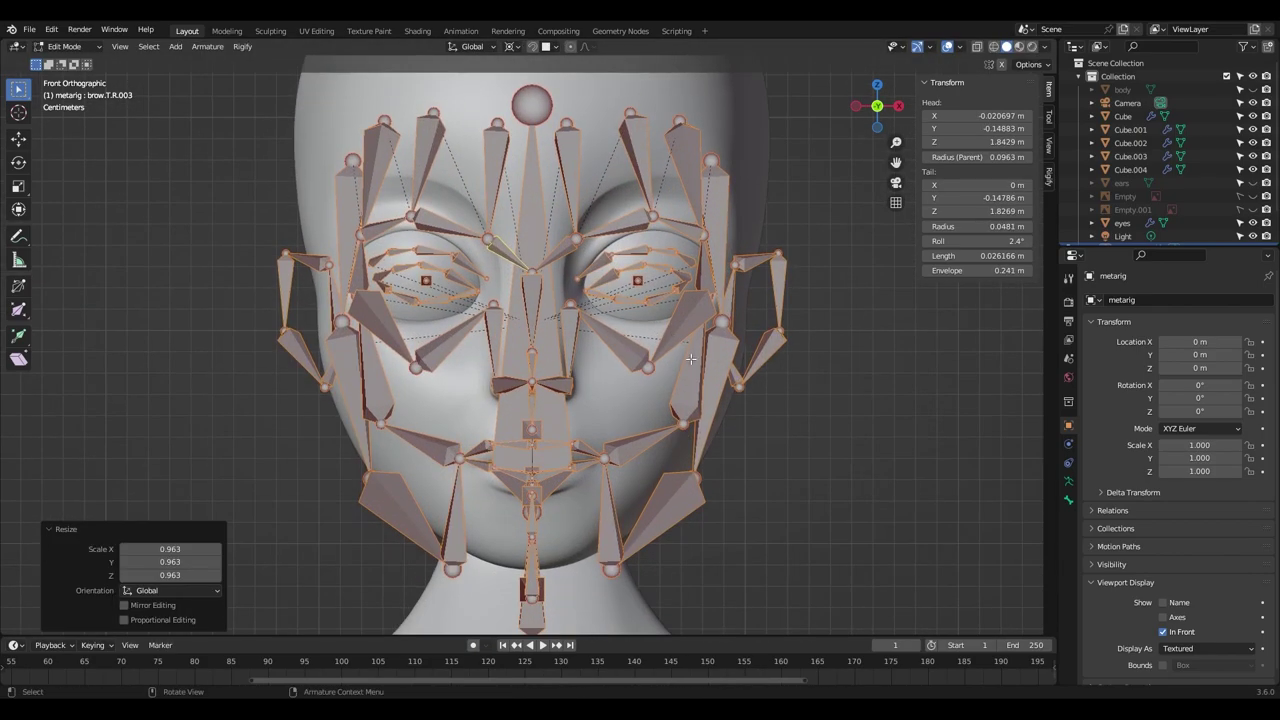
{"action": "scroll", "coordinate": [689, 377], "scroll_direction": "down", "scroll_amount": 5}
{"action": "scroll", "coordinate": [709, 463], "scroll_direction": "down", "scroll_amount": 2}
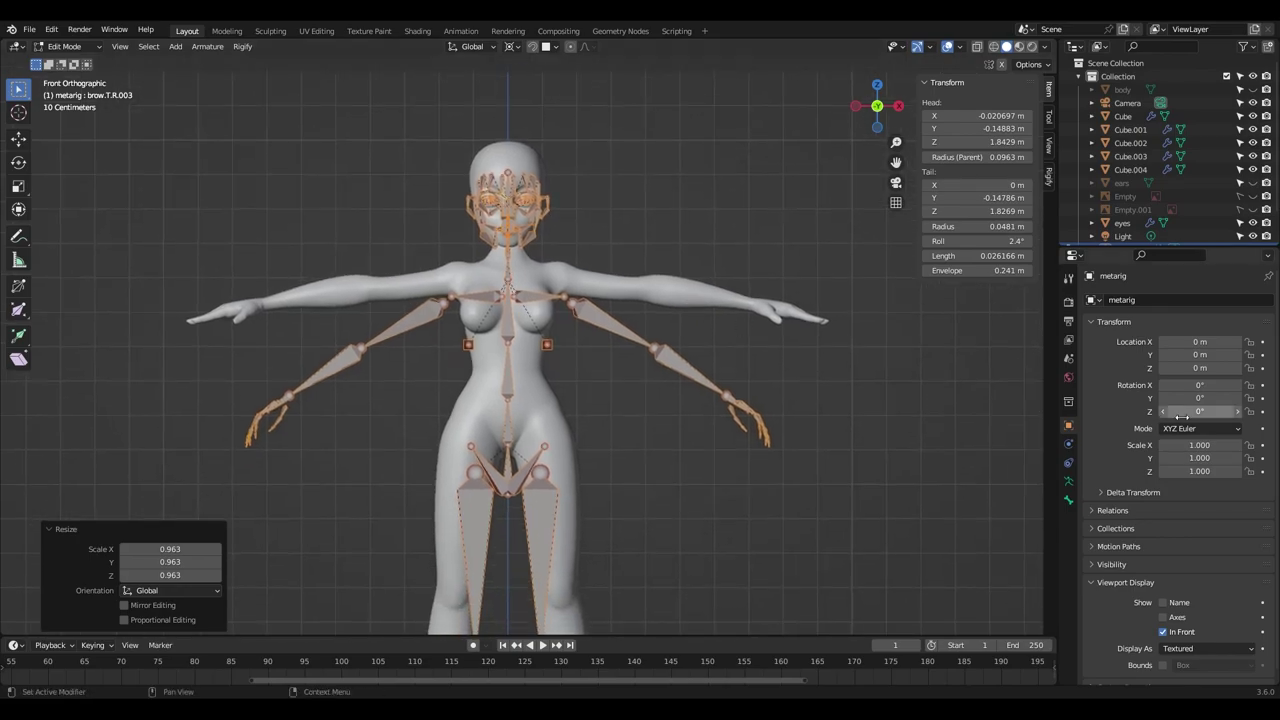
Set the metarig's Viewport Display to draw bones as Stick.
{"action": "left_click", "coordinate": [1068, 481]}
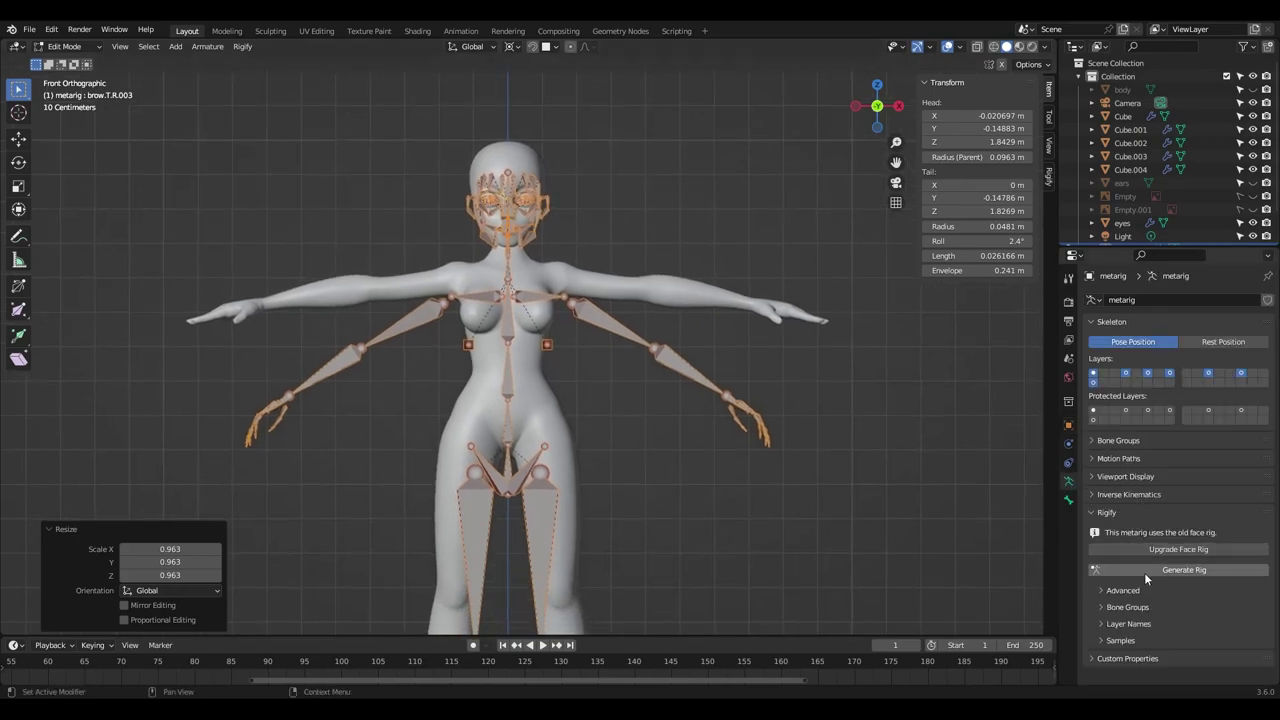
{"action": "left_click", "coordinate": [1125, 476]}
{"action": "scroll", "coordinate": [1135, 483], "scroll_direction": "down", "scroll_amount": 1}
{"action": "left_click", "coordinate": [1191, 443]}
{"action": "left_click", "coordinate": [1200, 475]}
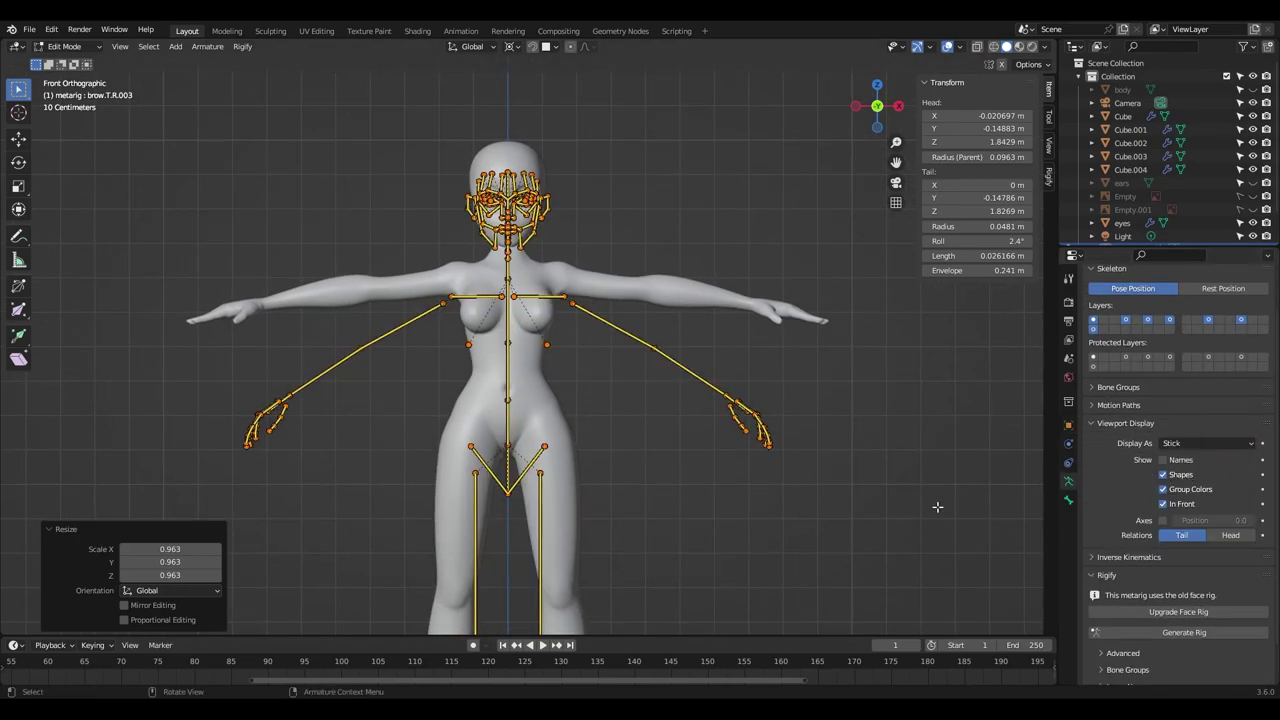
Run Rigify's Upgrade Face Rig on the metarig and confirm.
{"action": "scroll", "coordinate": [1173, 589], "scroll_direction": "down", "scroll_amount": 1}
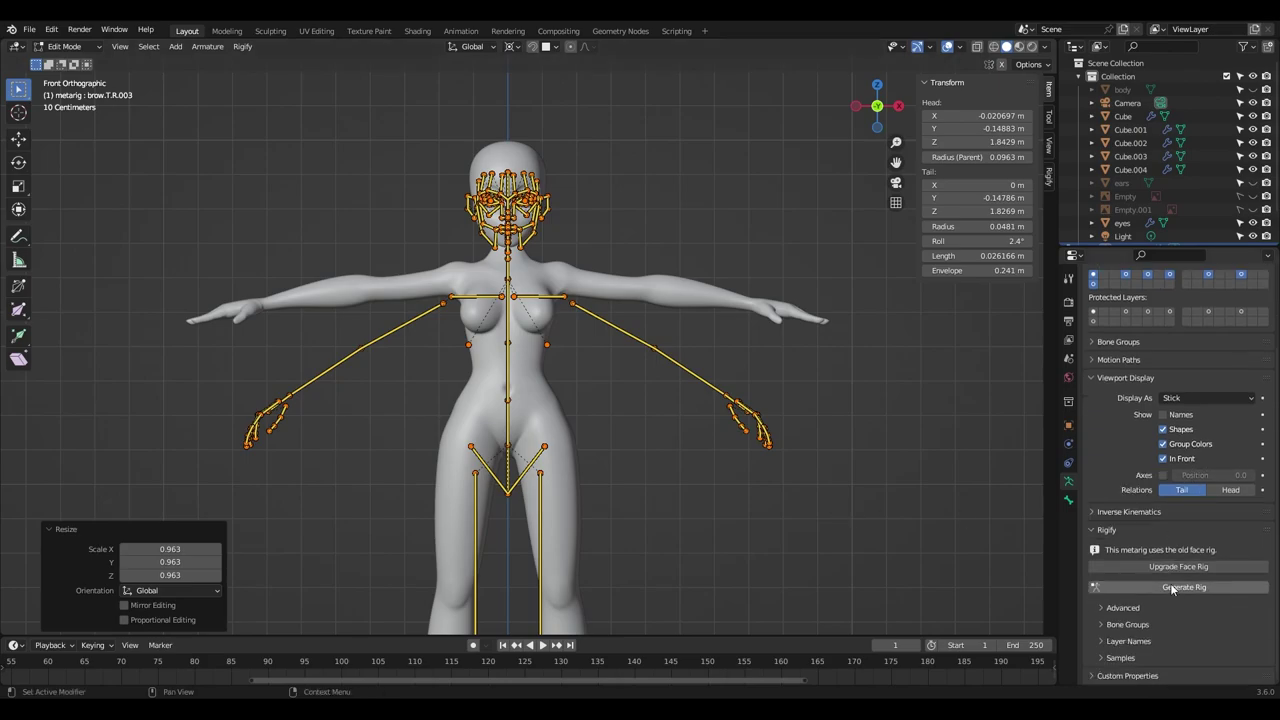
{"action": "left_click", "coordinate": [1188, 568]}
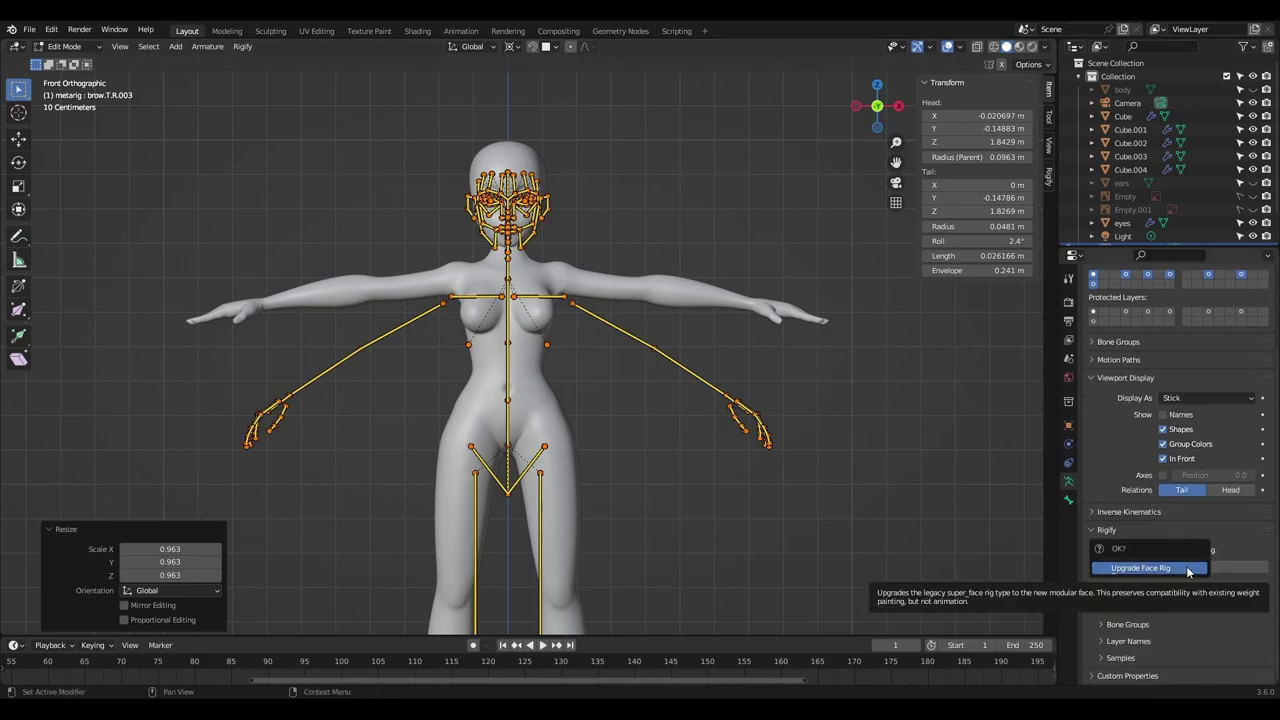
{"action": "left_click", "coordinate": [1172, 568]}
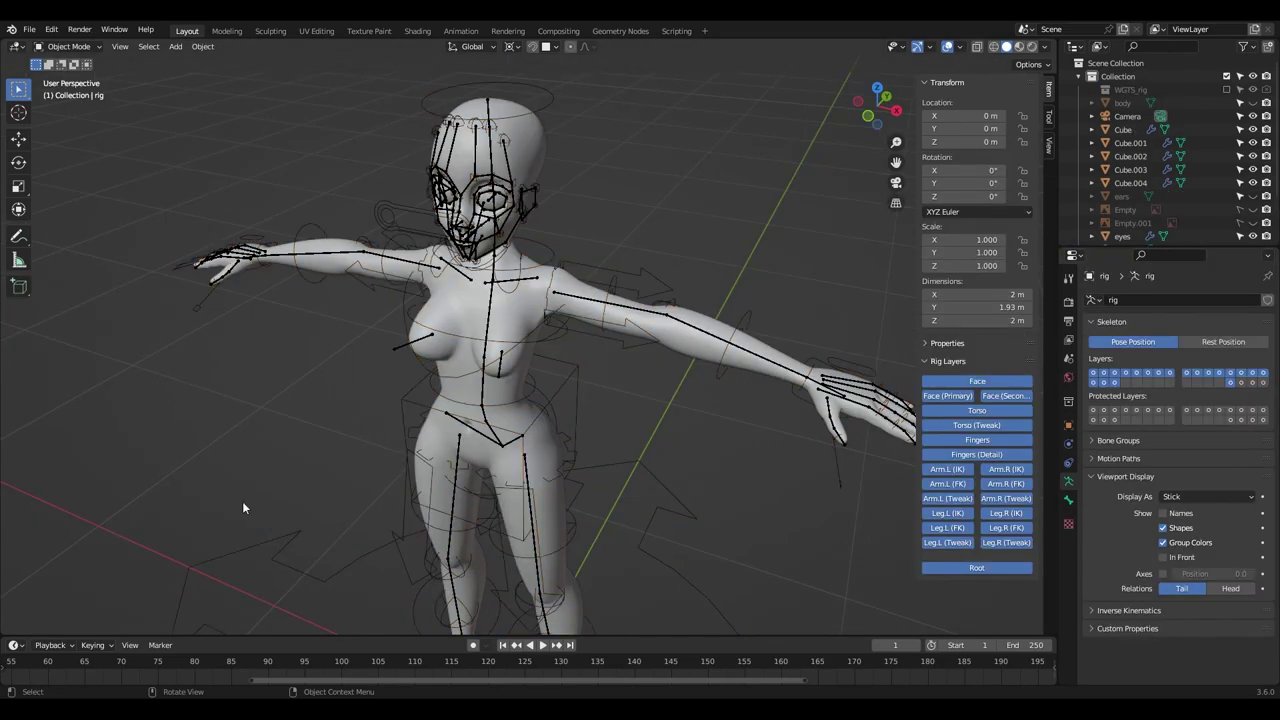
{"action": "left_click", "coordinate": [475, 416]}
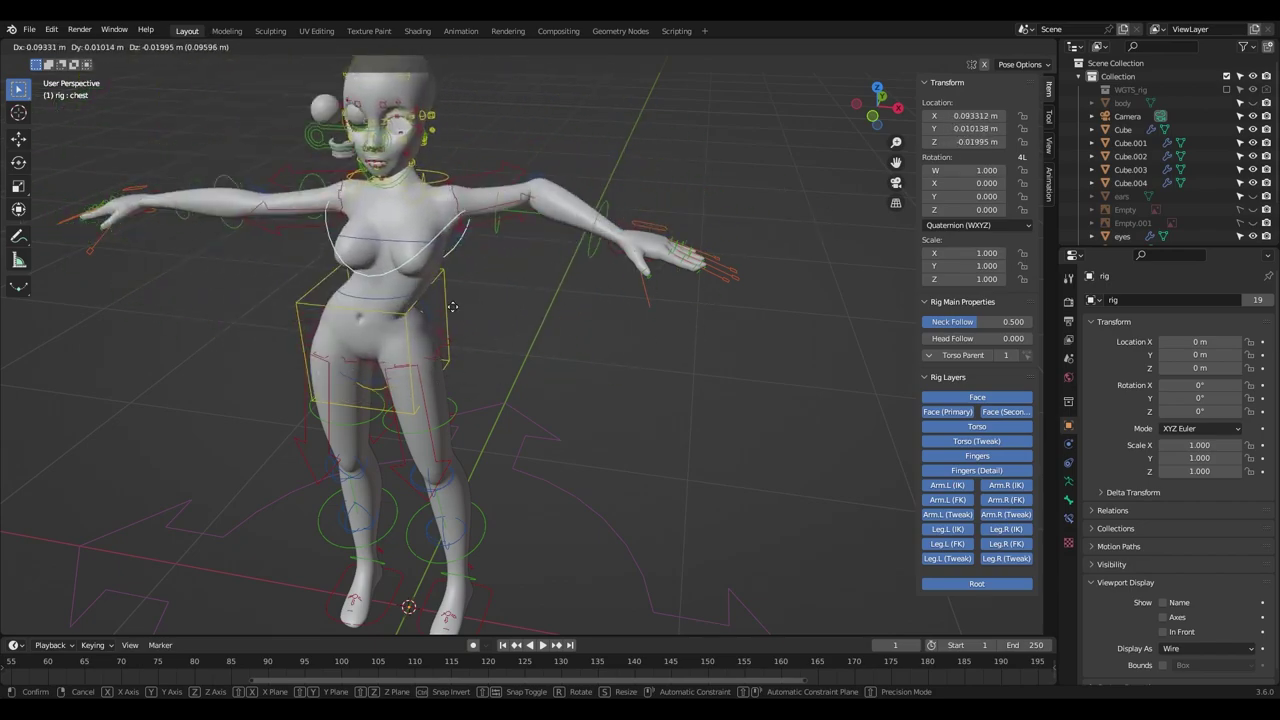
{"action": "key", "text": "Escape"}
{"action": "left_click", "coordinate": [422, 325]}
{"action": "key", "text": "g"}
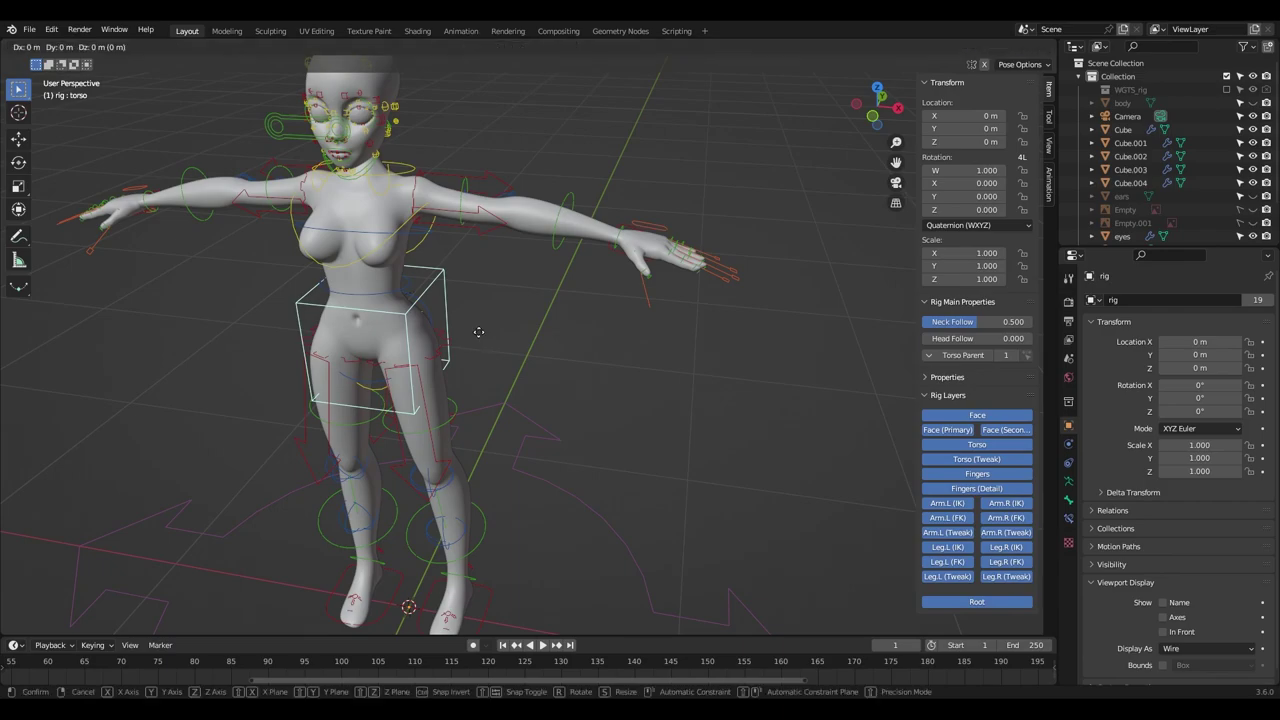
{"action": "key", "text": "Escape"}
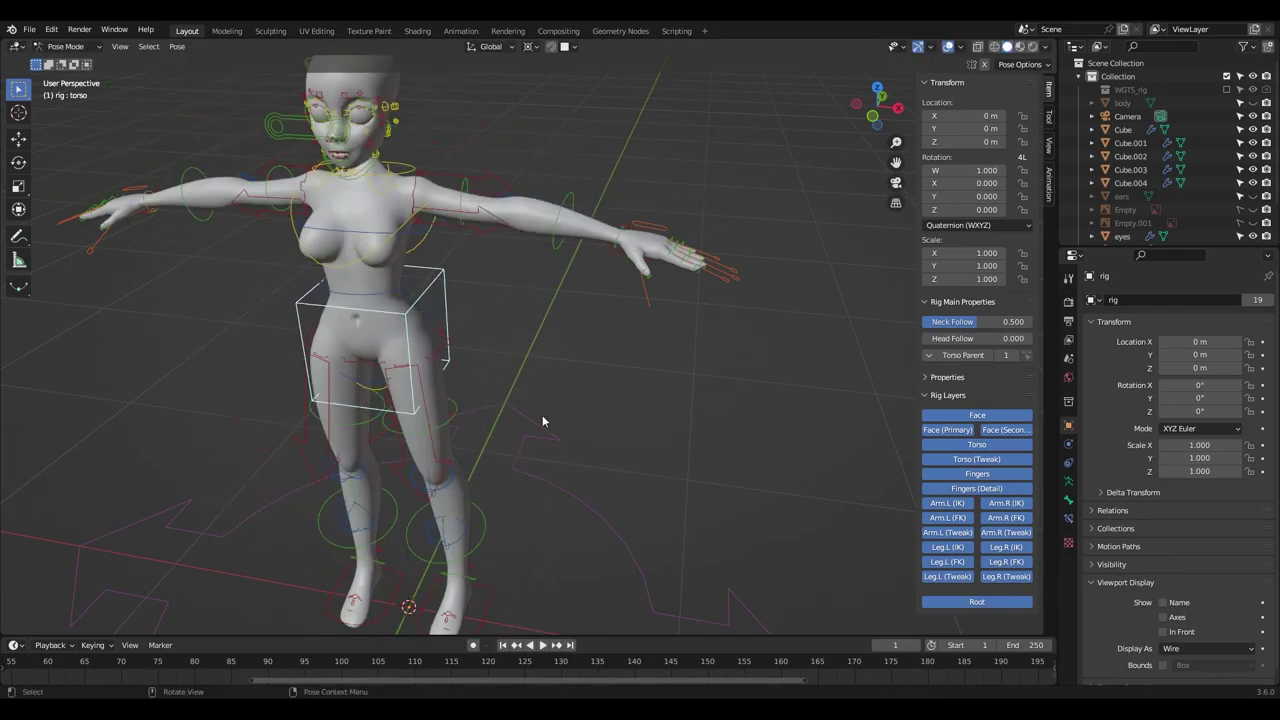
{"action": "middle_click_drag", "start_coordinate": [542, 415], "coordinate": [618, 397], "text": "shift"}
{"action": "scroll", "coordinate": [582, 369], "scroll_direction": "down", "scroll_amount": 4}
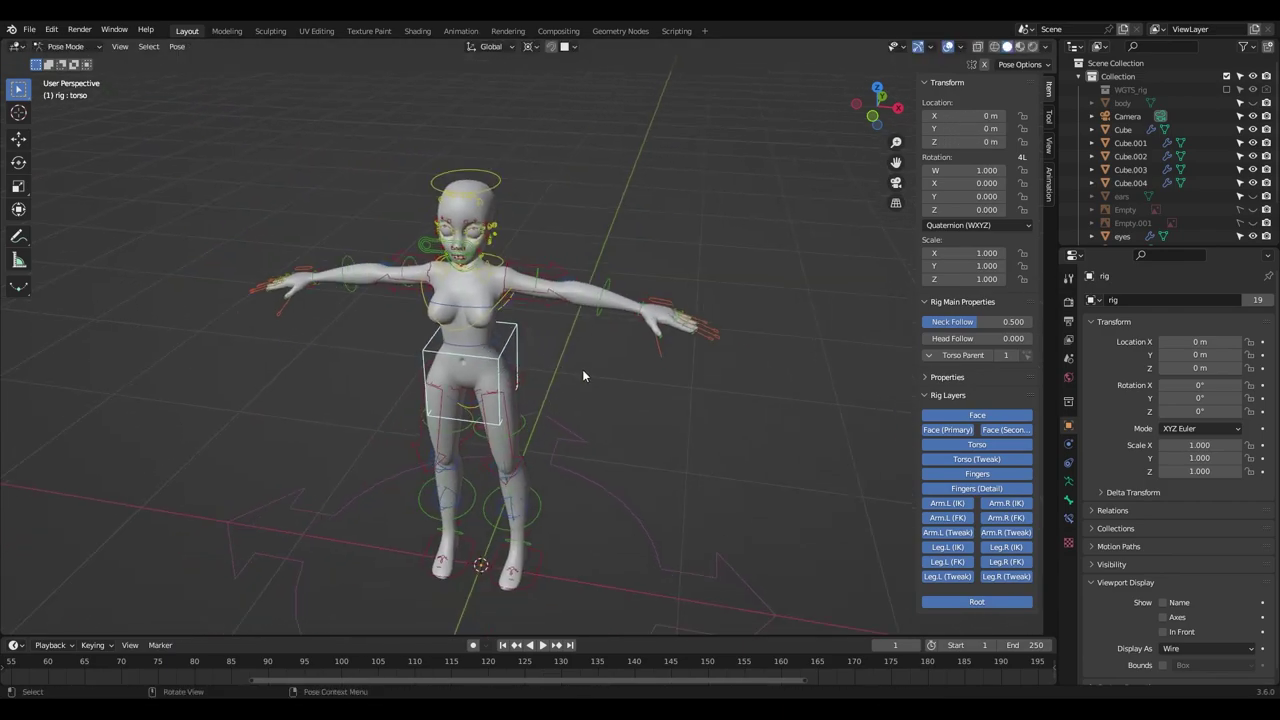
{"action": "key", "text": "g"}
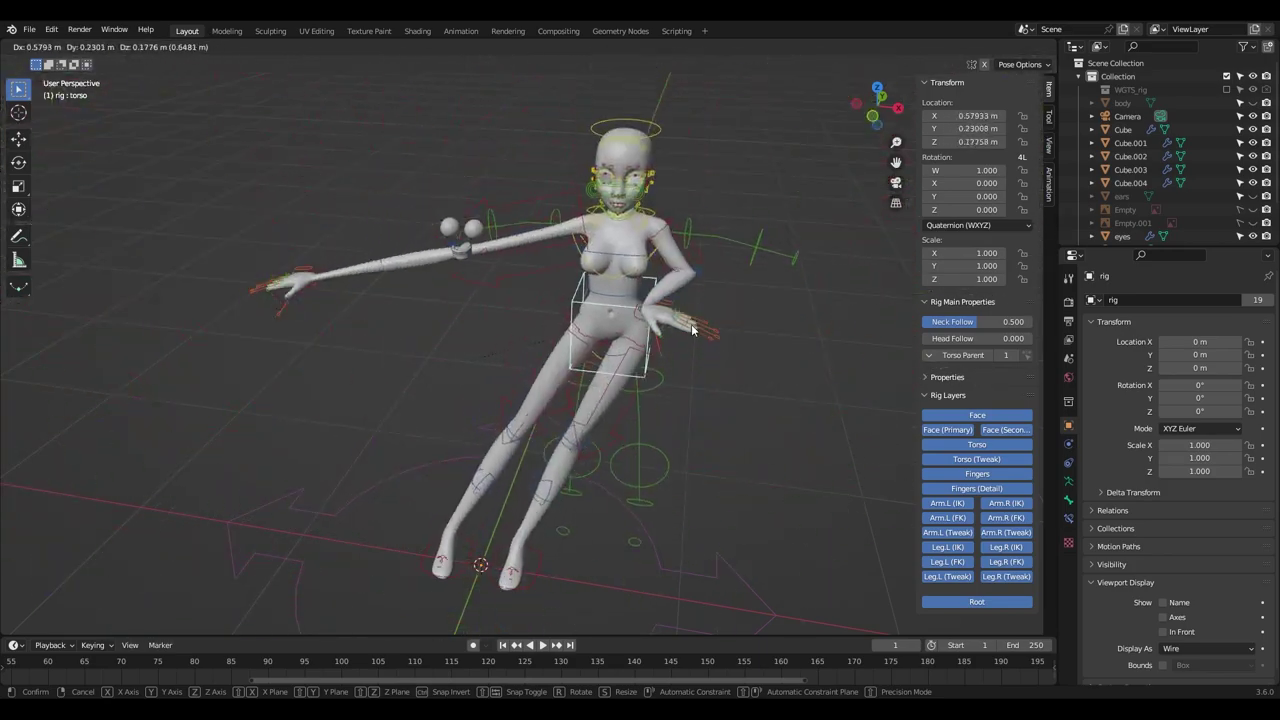
{"action": "key", "text": "Escape"}
{"action": "scroll", "coordinate": [640, 360], "scroll_direction": "up", "scroll_amount": 5}
{"action": "left_click", "coordinate": [612, 458]}
{"action": "key", "text": "g"}
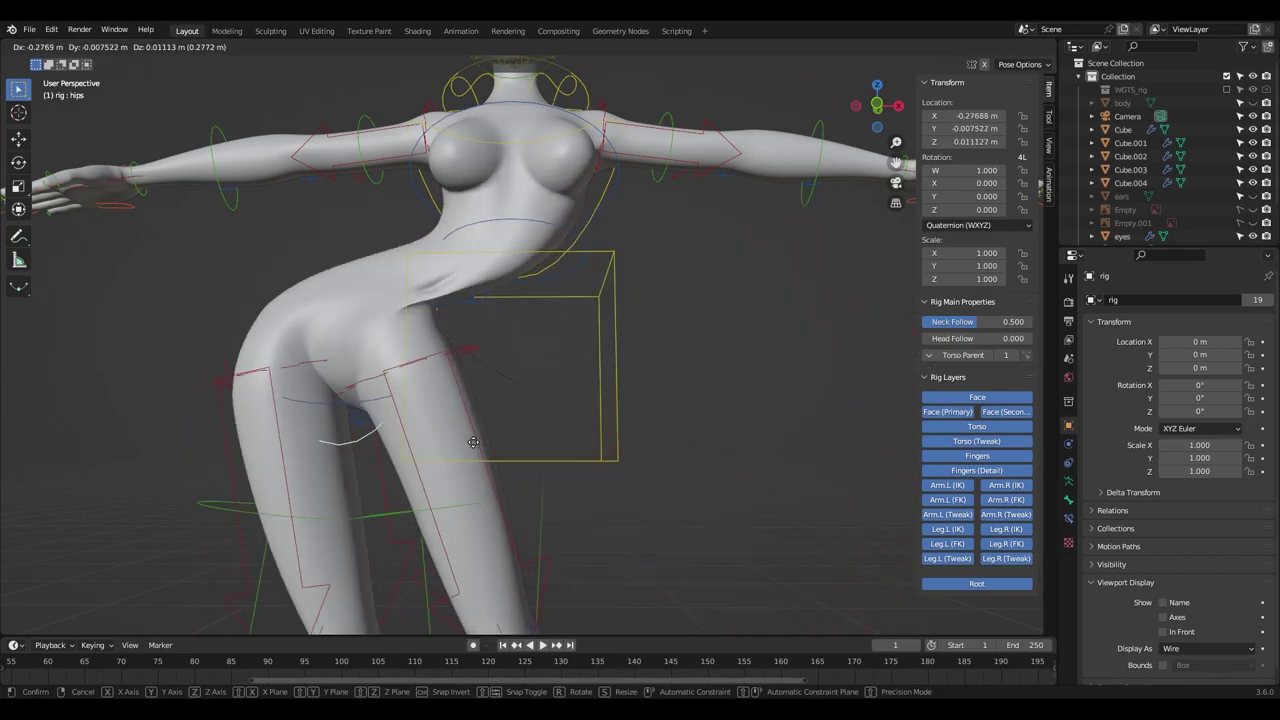
{"action": "key", "text": "Escape"}
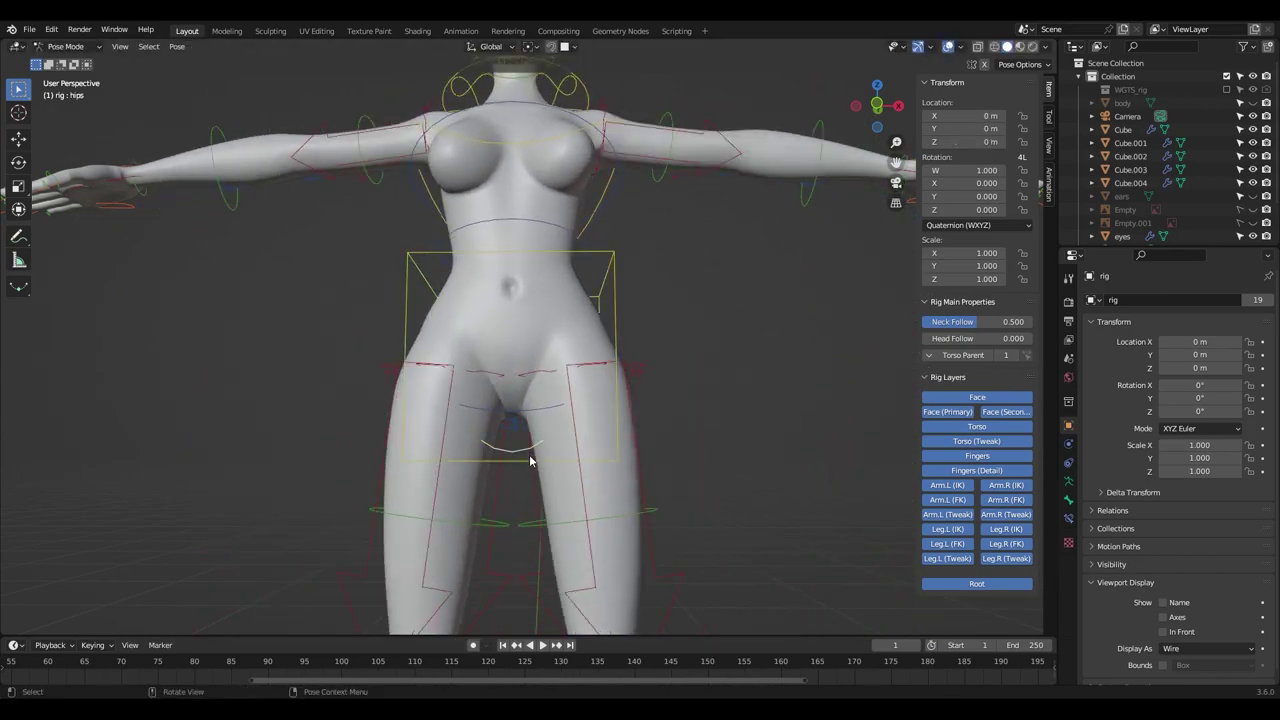
{"action": "key", "text": "g"}
{"action": "key", "text": "Escape"}
{"action": "middle_click_drag", "start_coordinate": [623, 478], "coordinate": [491, 527]}
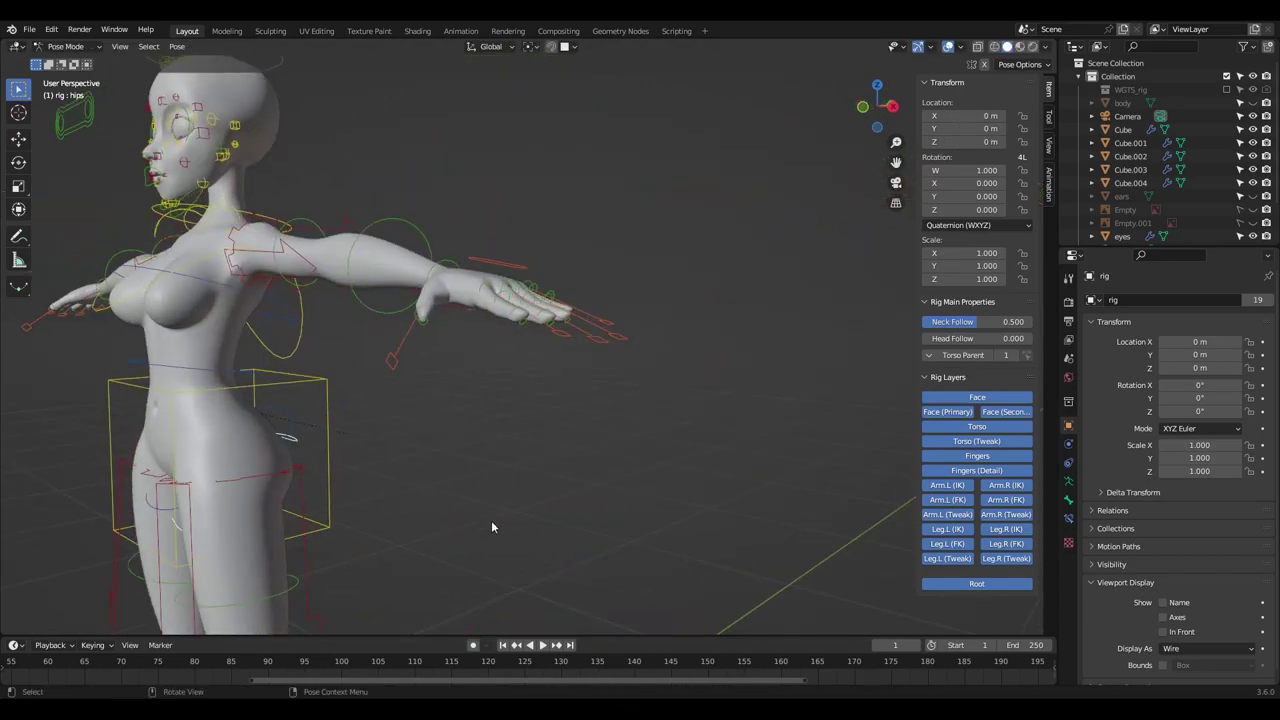
{"action": "key", "text": "r"}
{"action": "key", "text": "x"}
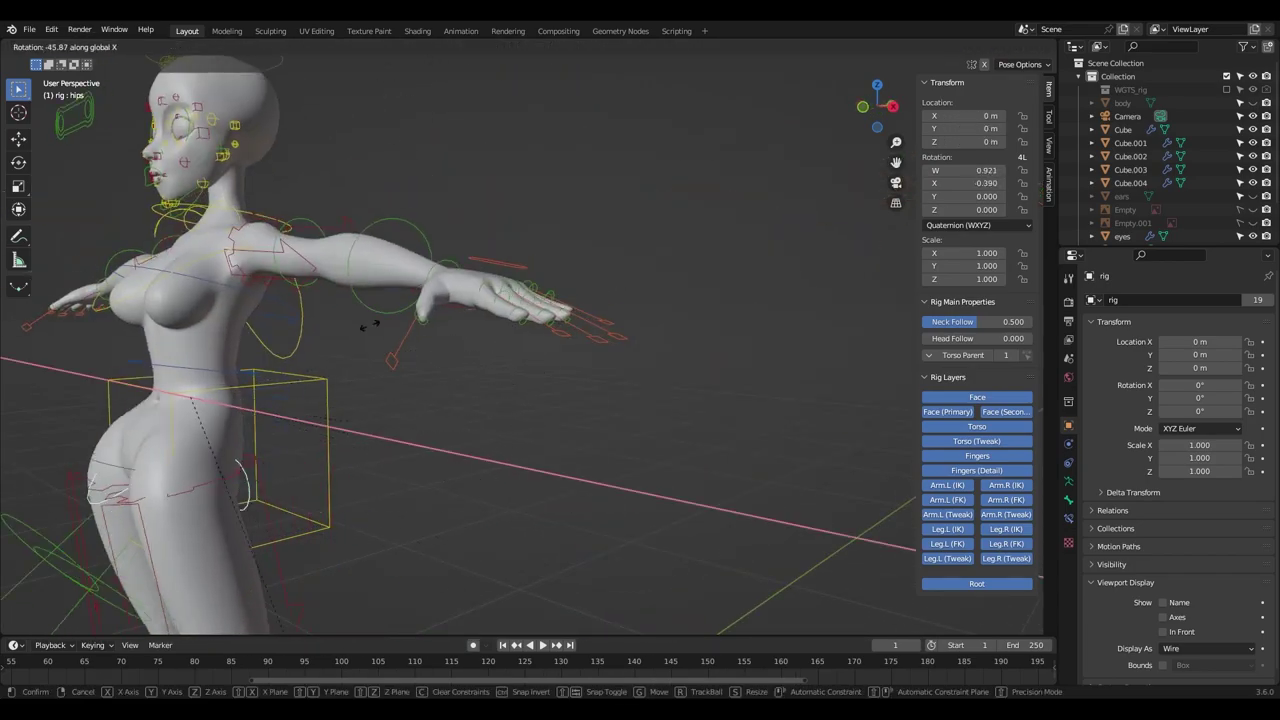
{"action": "key", "text": "Escape"}
{"action": "middle_click_drag", "start_coordinate": [370, 323], "coordinate": [343, 352]}
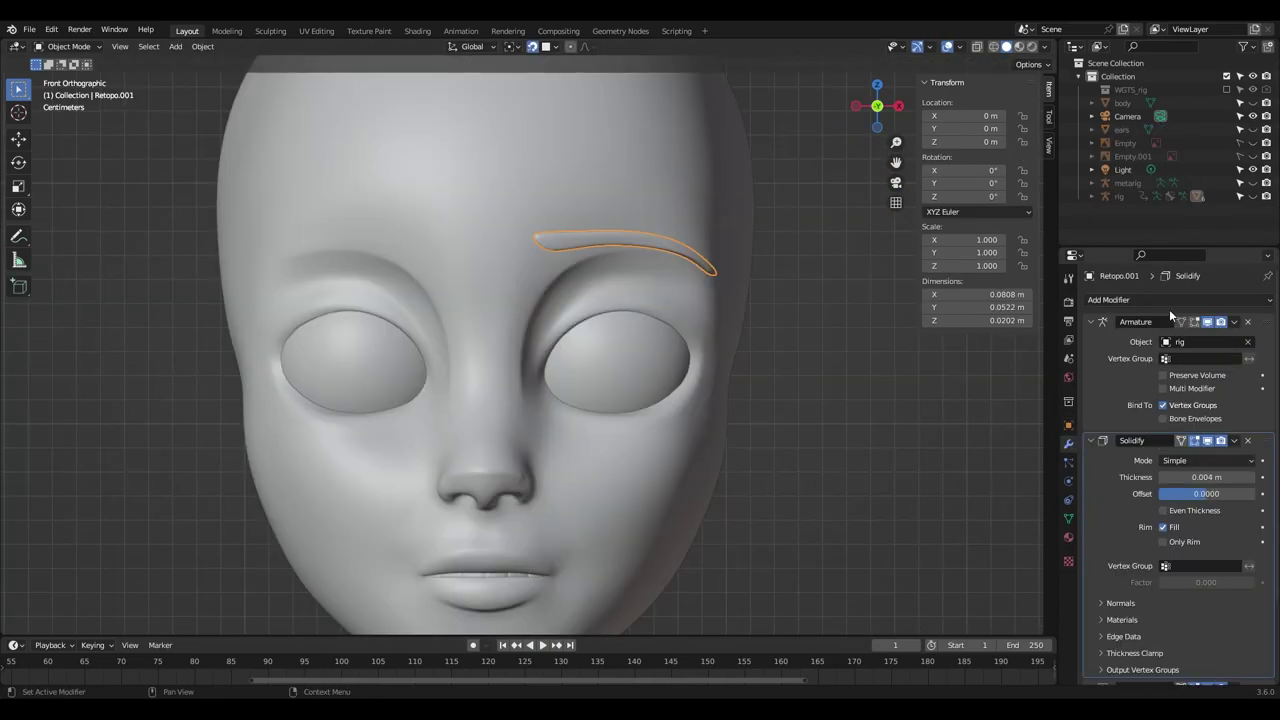
Add a Mirror modifier to the eyebrow and move it to the top of the stack.
{"action": "left_click", "coordinate": [1169, 301]}
{"action": "left_click", "coordinate": [1003, 454]}
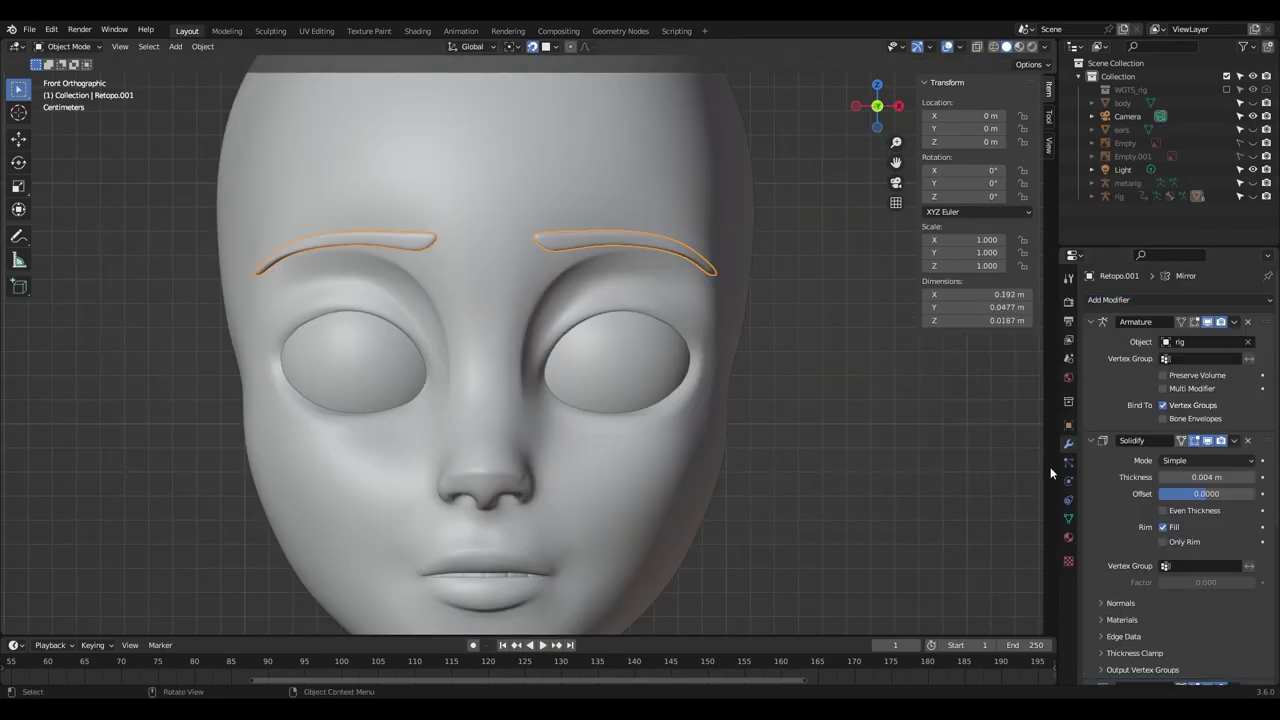
{"action": "scroll", "coordinate": [1189, 554], "scroll_direction": "down", "scroll_amount": 3}
{"action": "scroll", "coordinate": [1189, 554], "scroll_direction": "down", "scroll_amount": 3}
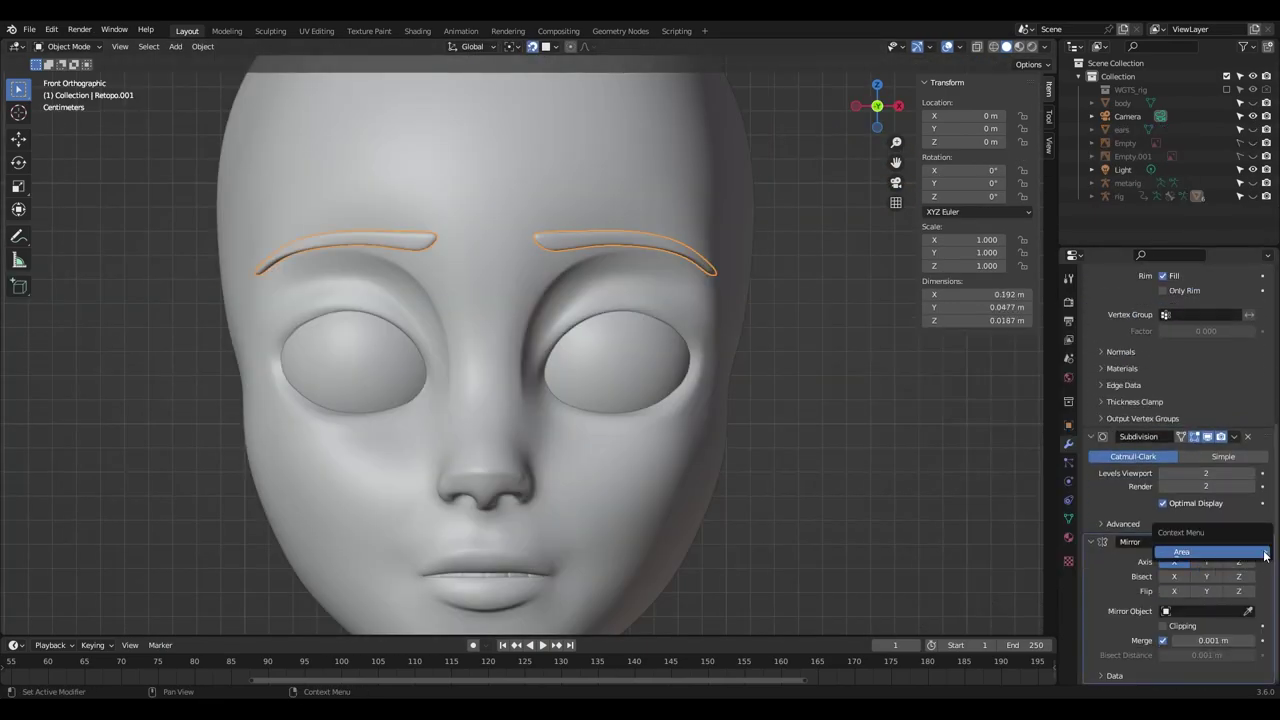
{"action": "left_click_drag", "start_coordinate": [1265, 541], "coordinate": [1256, 330]}
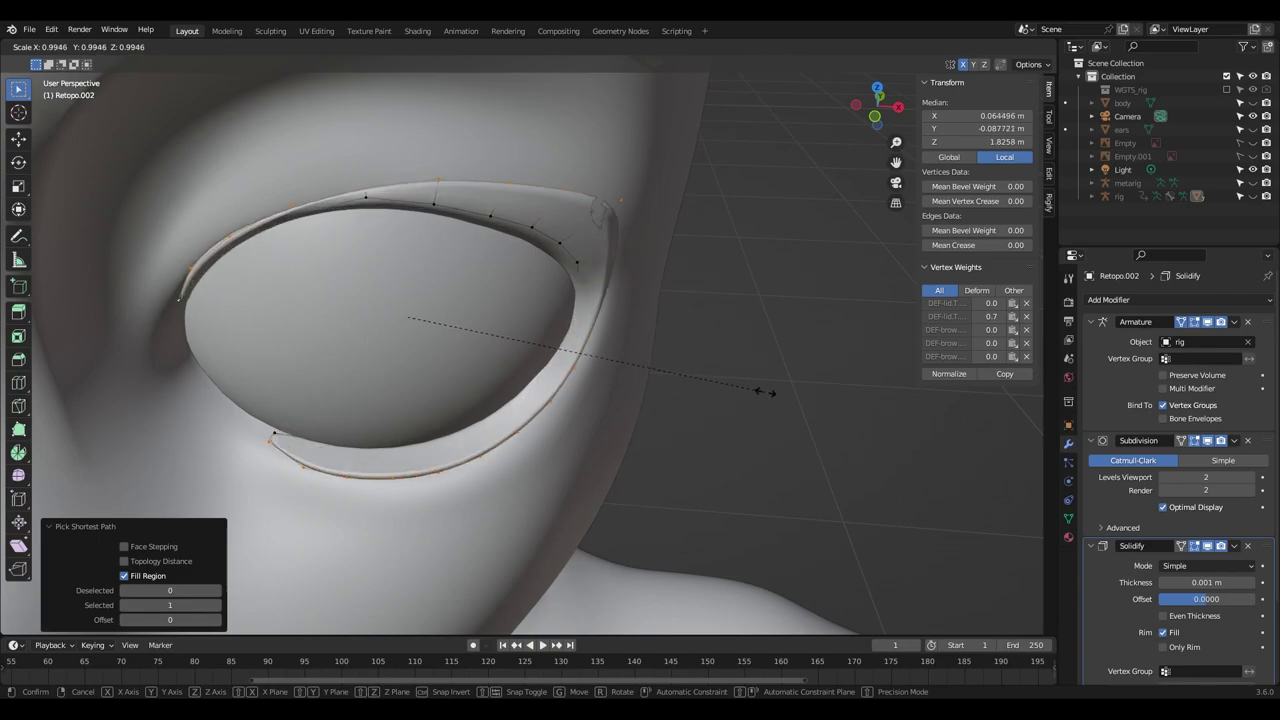
Scale up the eyelid rim to thicken it.
{"action": "left_click", "coordinate": [771, 393]}
{"action": "middle_click_drag", "start_coordinate": [742, 390], "coordinate": [769, 446]}
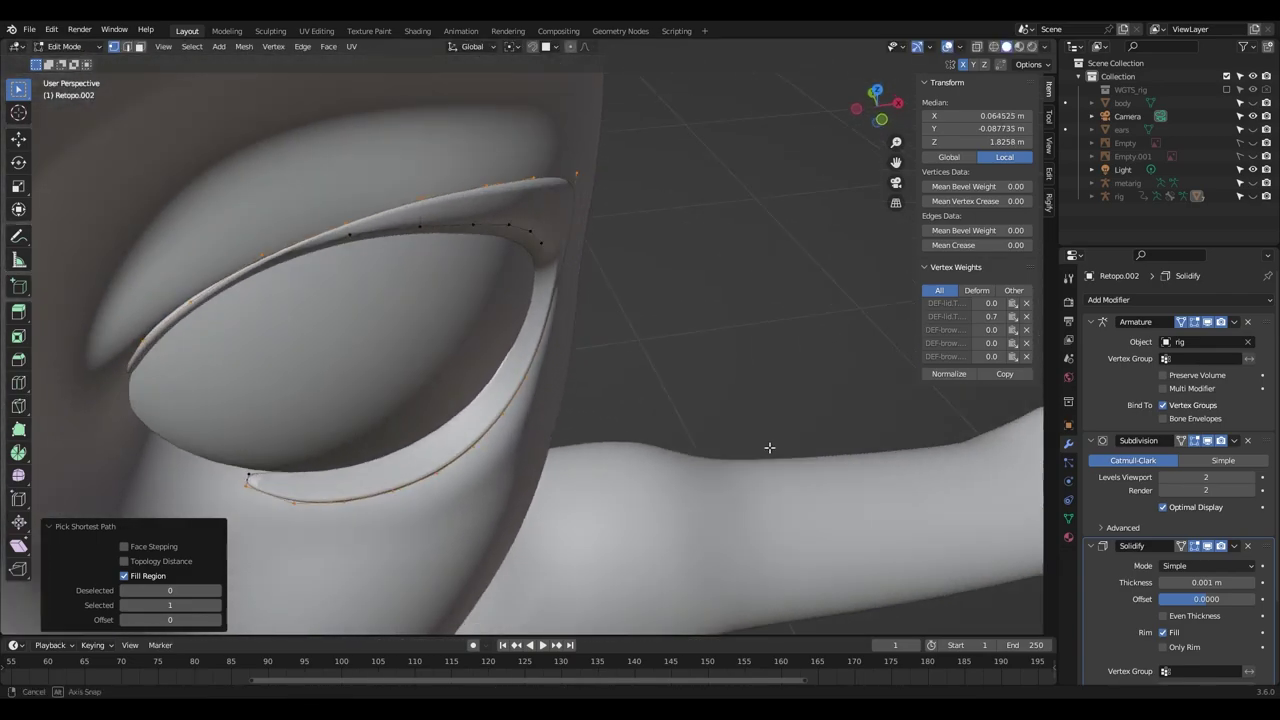
{"action": "key", "text": "alt+s"}
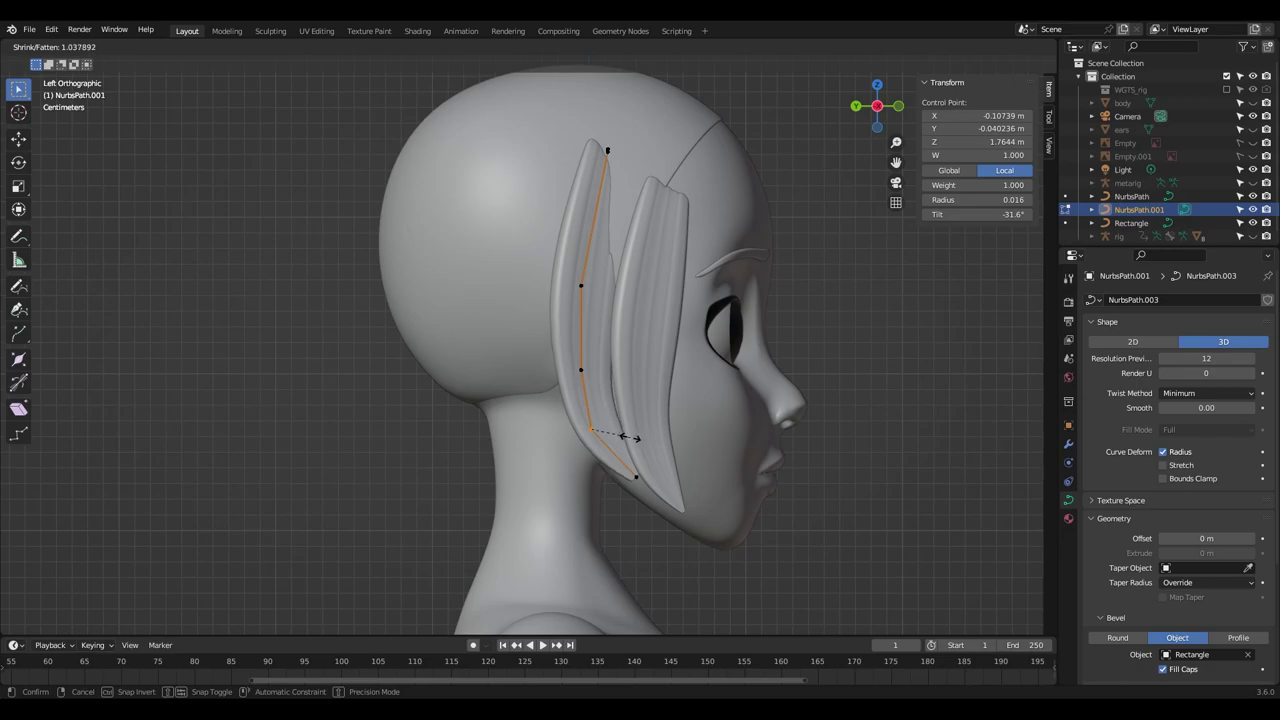
Thin a hair strand and shift its top points sideways along X in front view.
{"action": "left_click", "coordinate": [626, 437]}
{"action": "key", "text": "KP_1"}
{"action": "scroll", "coordinate": [595, 302], "scroll_direction": "up", "scroll_amount": 3}
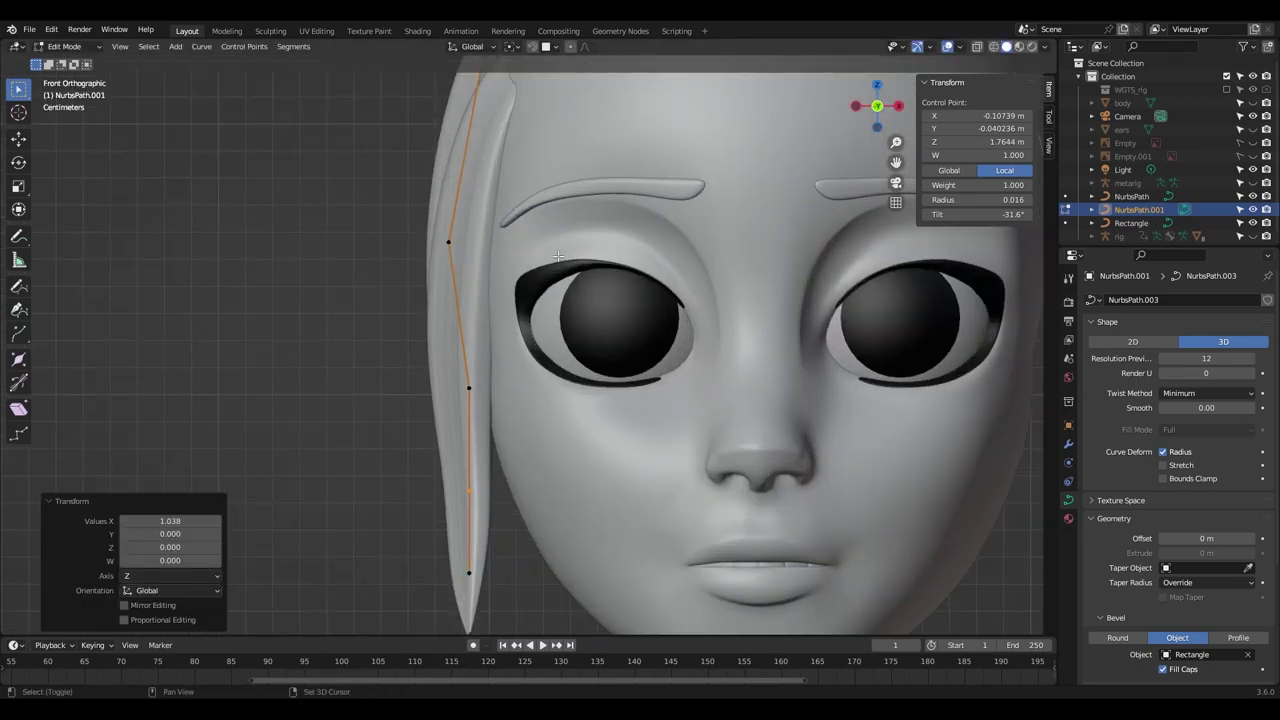
{"action": "middle_click_drag", "start_coordinate": [595, 302], "coordinate": [695, 532], "text": "shift"}
{"action": "left_click_drag", "start_coordinate": [540, 205], "coordinate": [632, 255]}
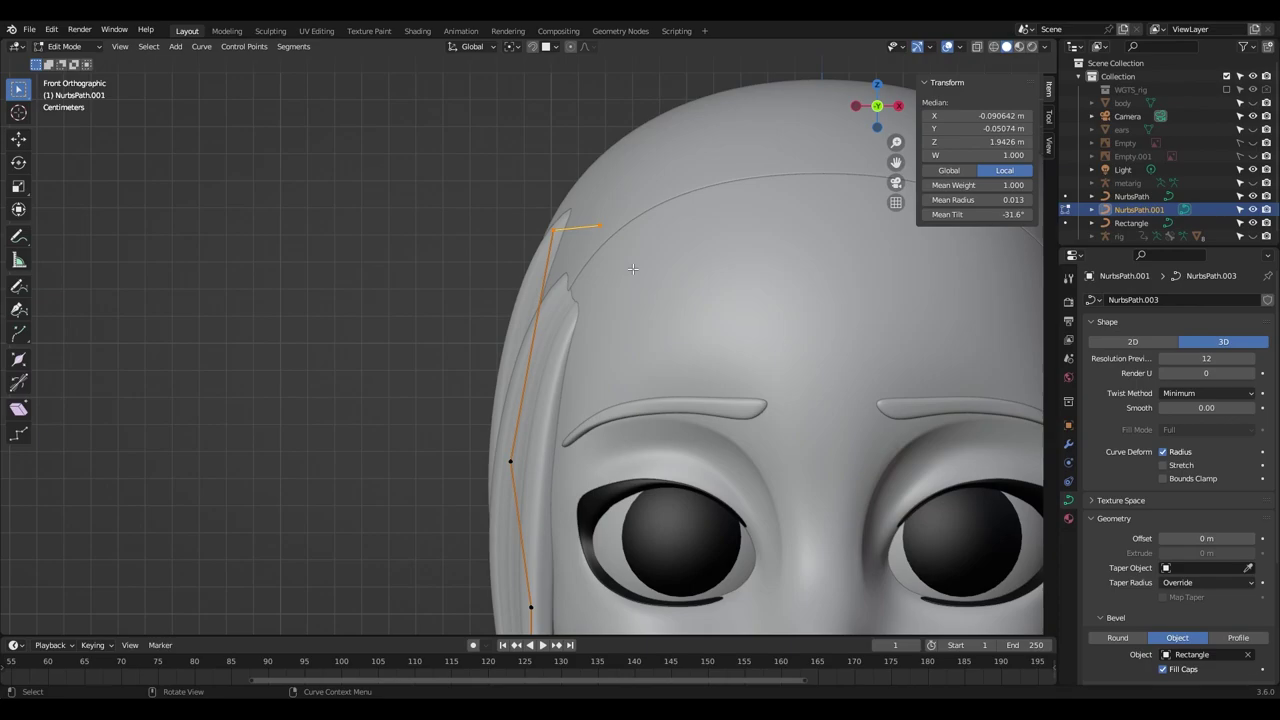
{"action": "key", "text": "g"}
{"action": "key", "text": "x"}
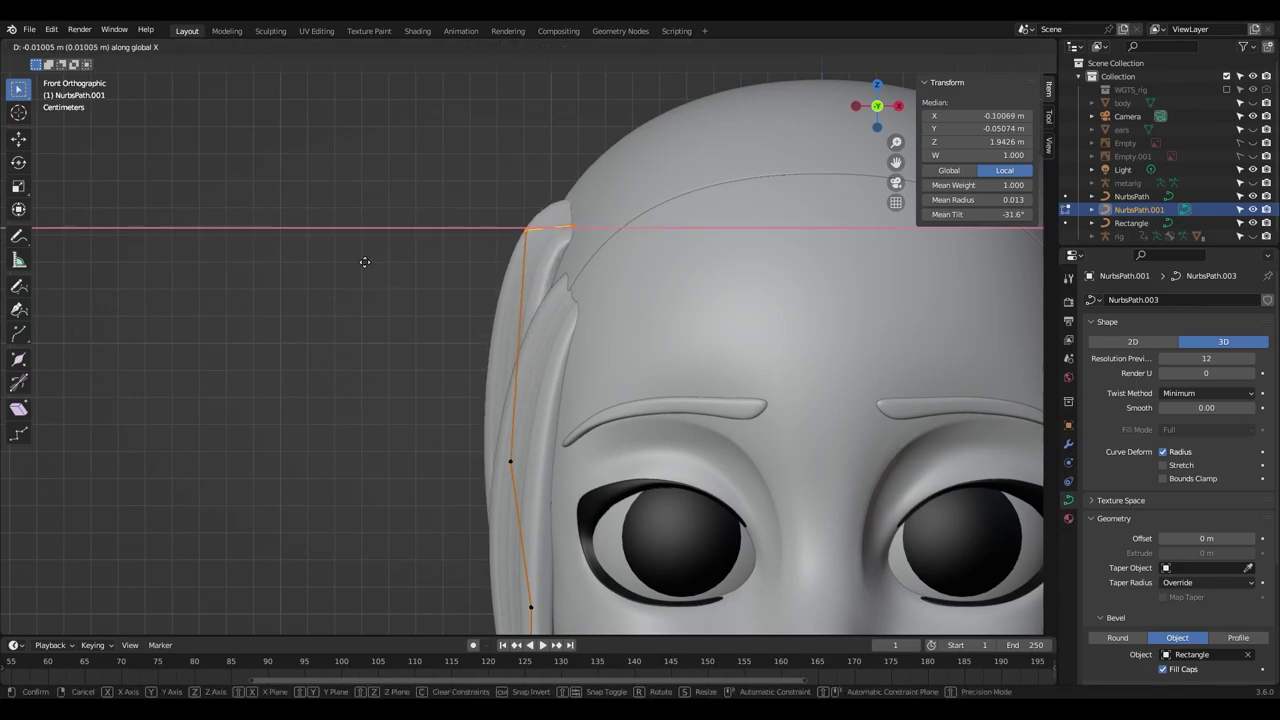
{"action": "left_click", "coordinate": [493, 269]}
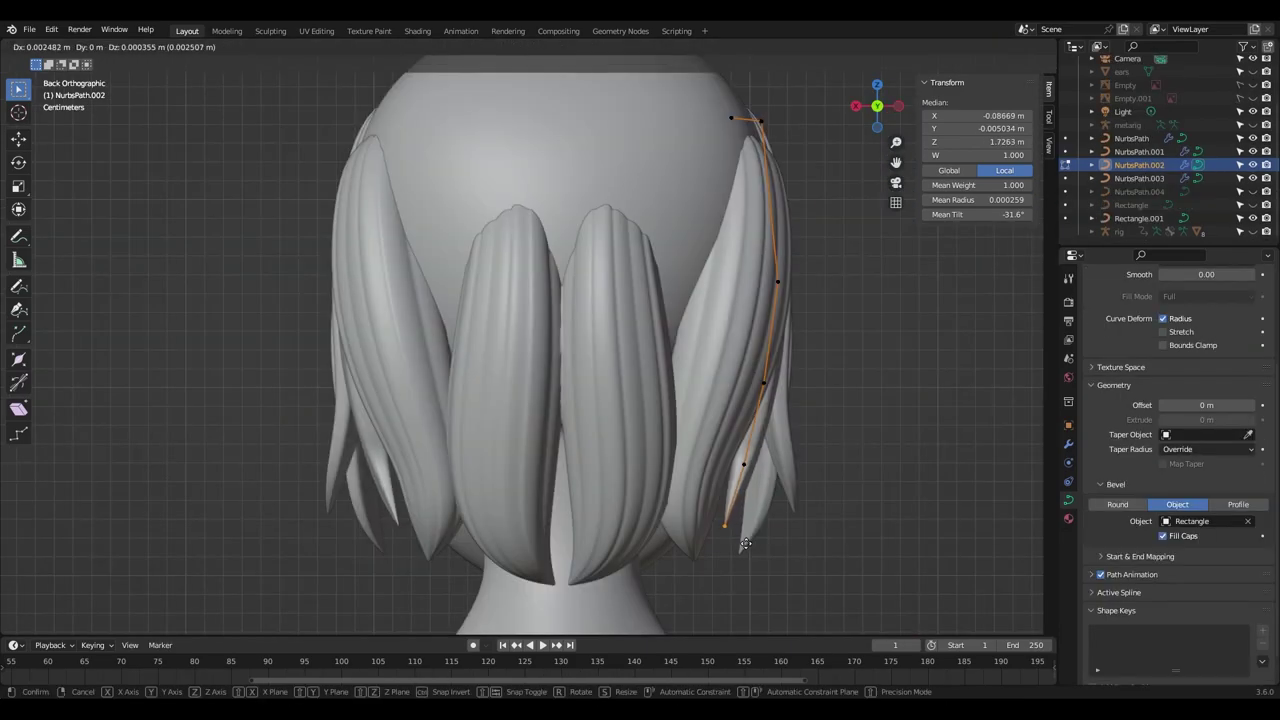
Reposition a control point near the strand tip with two small moves.
{"action": "left_click", "coordinate": [740, 543]}
{"action": "left_click_drag", "start_coordinate": [745, 465], "coordinate": [780, 493]}
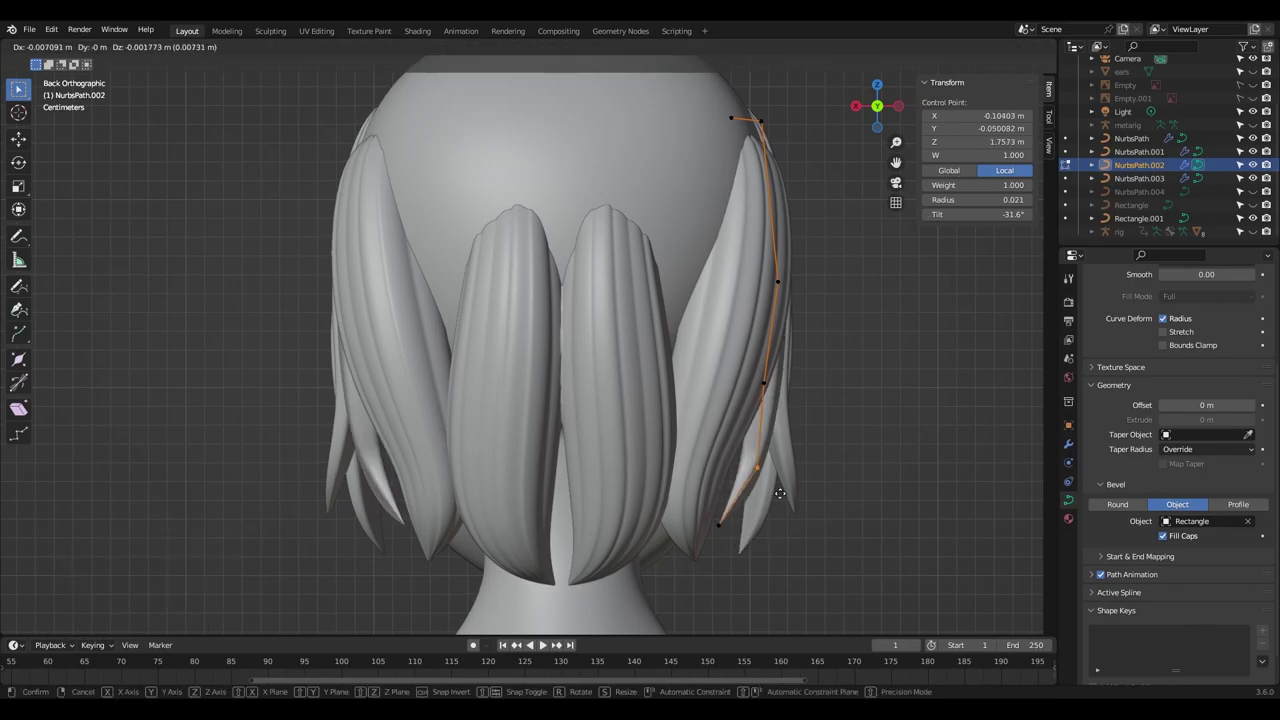
{"action": "left_click", "coordinate": [780, 493]}
{"action": "key", "text": "g"}
{"action": "left_click", "coordinate": [797, 423]}
{"action": "mouse_move", "coordinate": [800, 423]}
{"action": "middle_mouse_down"}
{"action": "mouse_move", "coordinate": [624, 418]}
{"action": "mouse_move", "coordinate": [790, 420]}
{"action": "middle_mouse_up"}
Change the thickness and position of control points on the back strand.
{"action": "left_click", "coordinate": [799, 424]}
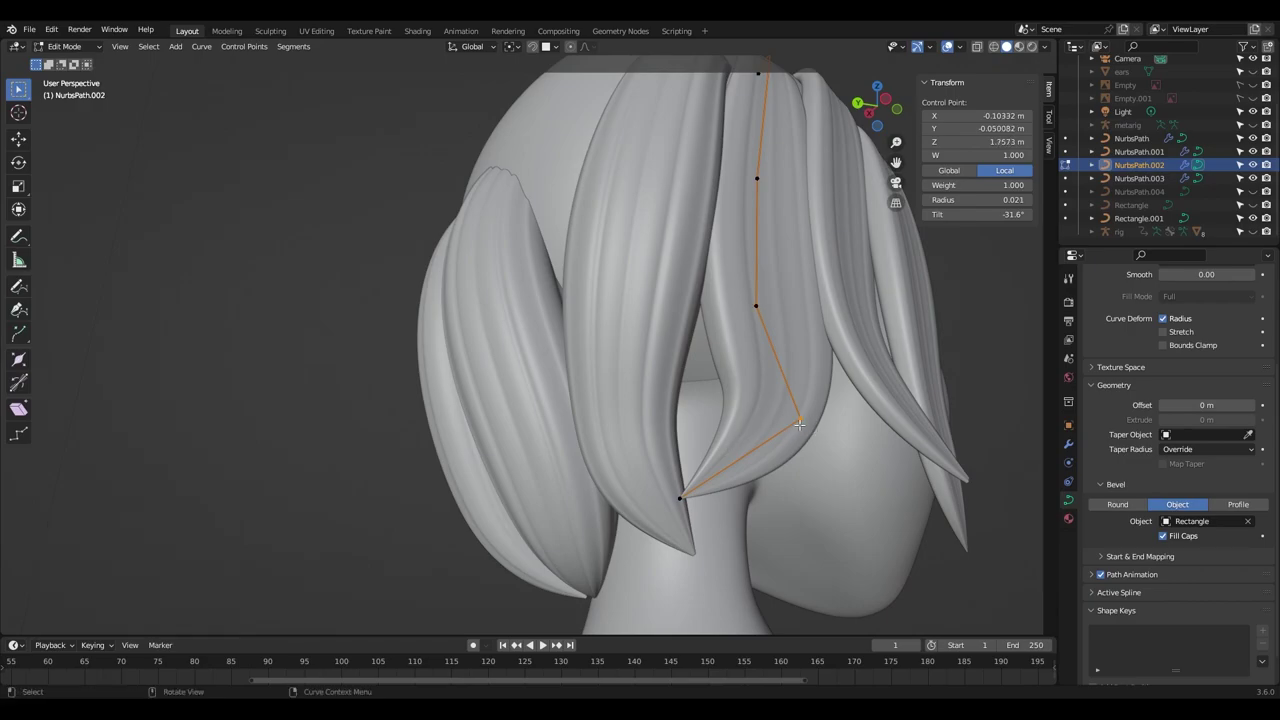
{"action": "key", "text": "alt+s"}
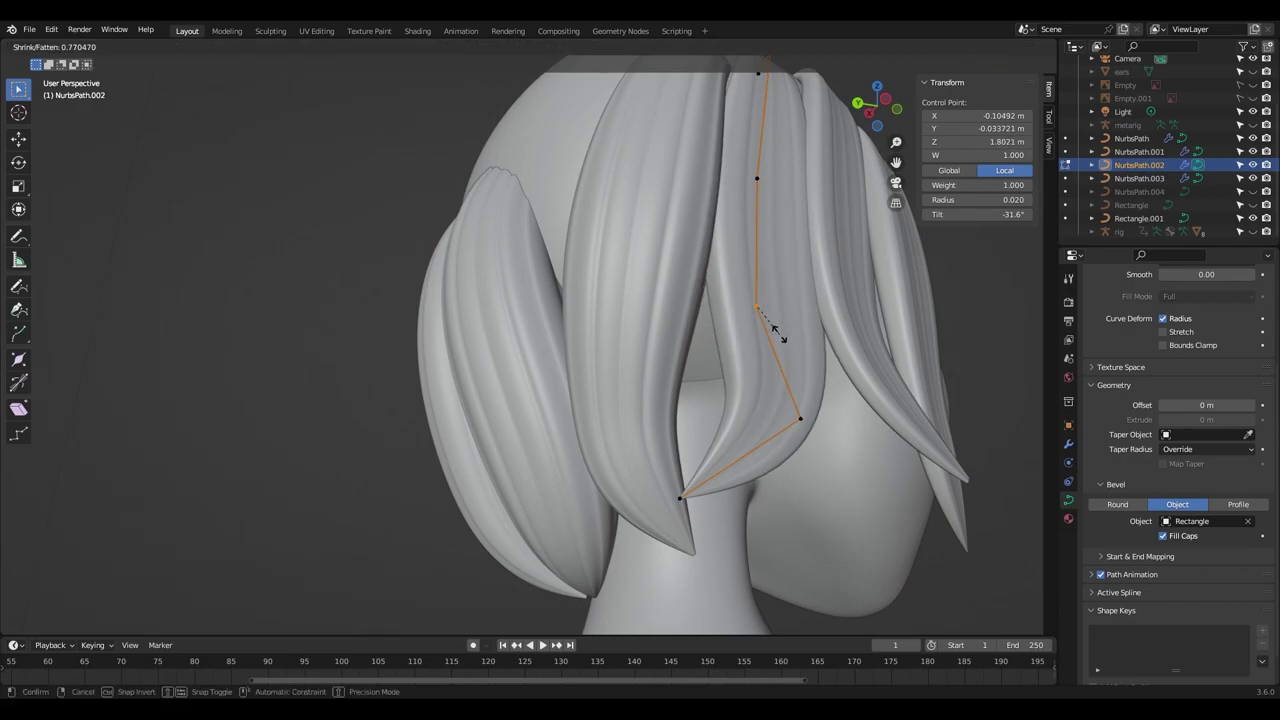
{"action": "left_click", "coordinate": [776, 333]}
{"action": "middle_click_drag", "start_coordinate": [776, 333], "coordinate": [815, 455]}
{"action": "left_click", "coordinate": [822, 460]}
{"action": "key", "text": "g"}
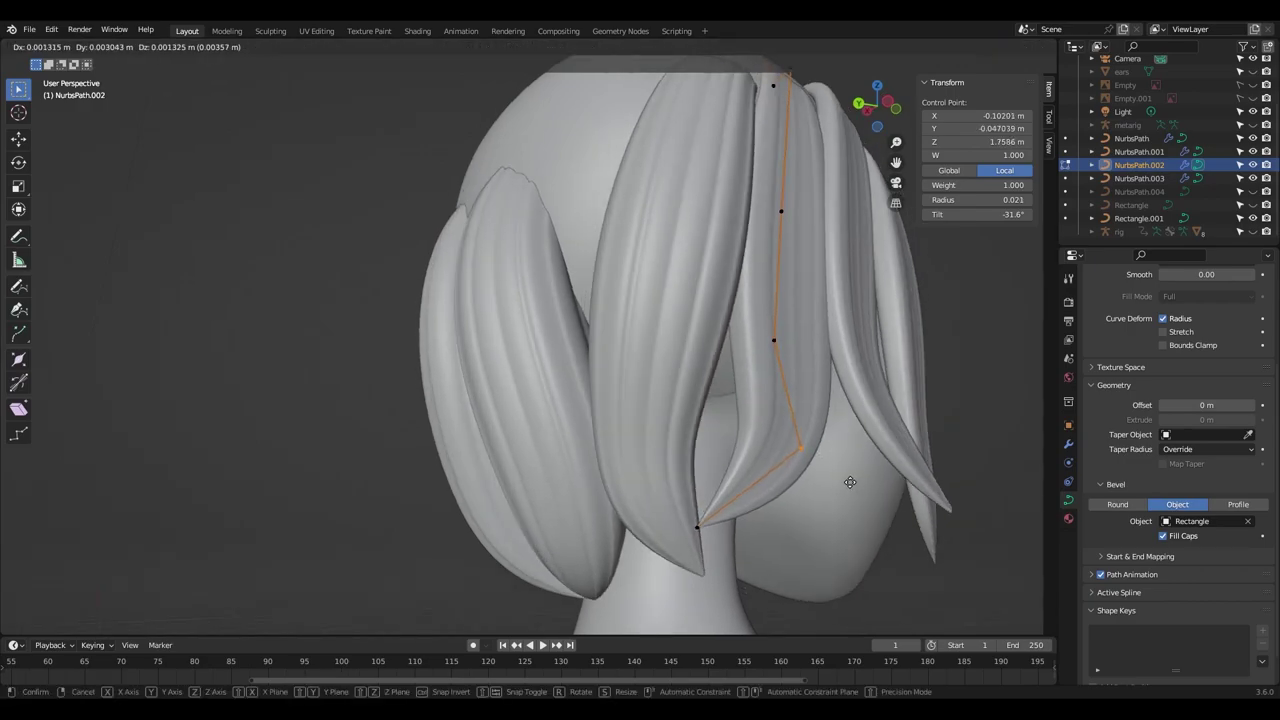
{"action": "left_click", "coordinate": [854, 477]}
Move the centre strand and adjust thickness at its upper and lower control points.
{"action": "key", "text": "a"}
{"action": "mouse_move", "coordinate": [722, 530]}
{"action": "middle_mouse_down"}
{"action": "mouse_move", "coordinate": [805, 607]}
{"action": "mouse_move", "coordinate": [834, 600]}
{"action": "middle_mouse_up"}
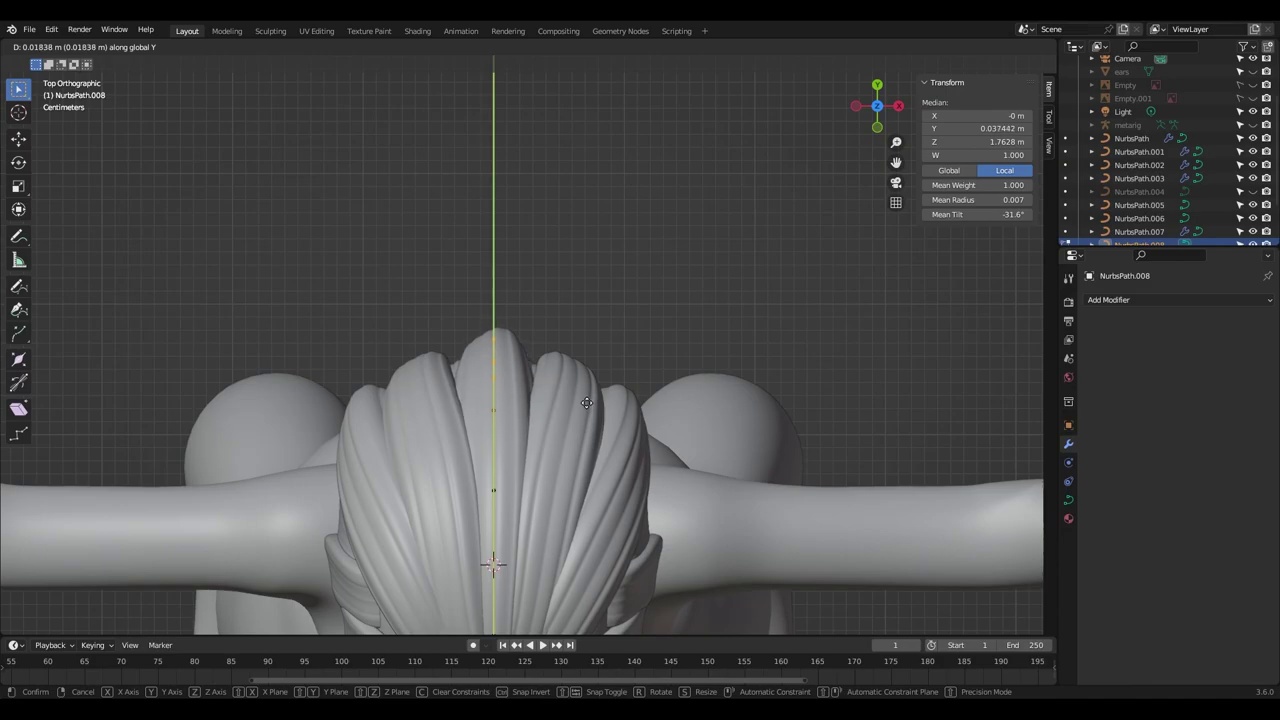
{"action": "left_click", "coordinate": [586, 399]}
{"action": "mouse_move", "coordinate": [586, 399]}
{"action": "middle_mouse_down"}
{"action": "mouse_move", "coordinate": [694, 451]}
{"action": "mouse_move", "coordinate": [545, 344]}
{"action": "mouse_move", "coordinate": [622, 429]}
{"action": "mouse_move", "coordinate": [598, 490]}
{"action": "mouse_move", "coordinate": [597, 478]}
{"action": "middle_mouse_up"}
{"action": "left_click", "coordinate": [564, 354]}
{"action": "left_click", "coordinate": [624, 430]}
{"action": "left_click", "coordinate": [562, 507]}
{"action": "key", "text": "alt+s"}
{"action": "left_click", "coordinate": [601, 502]}
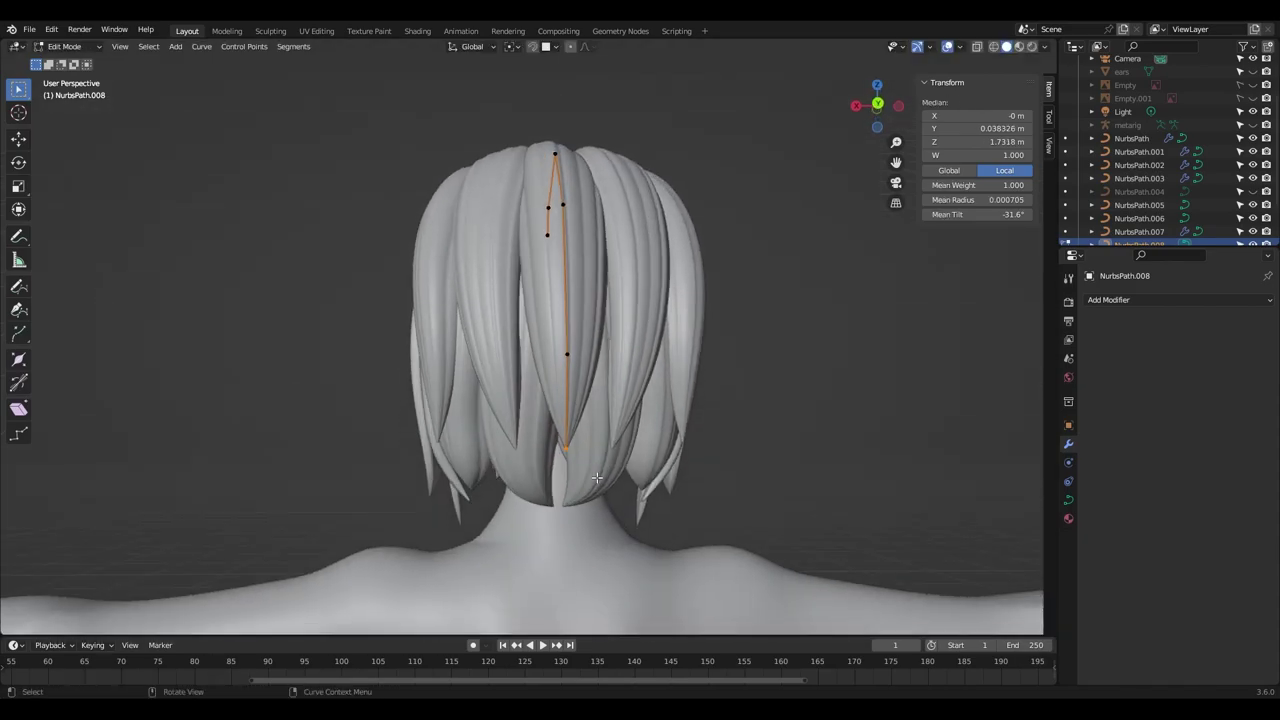
{"action": "key", "text": "g"}
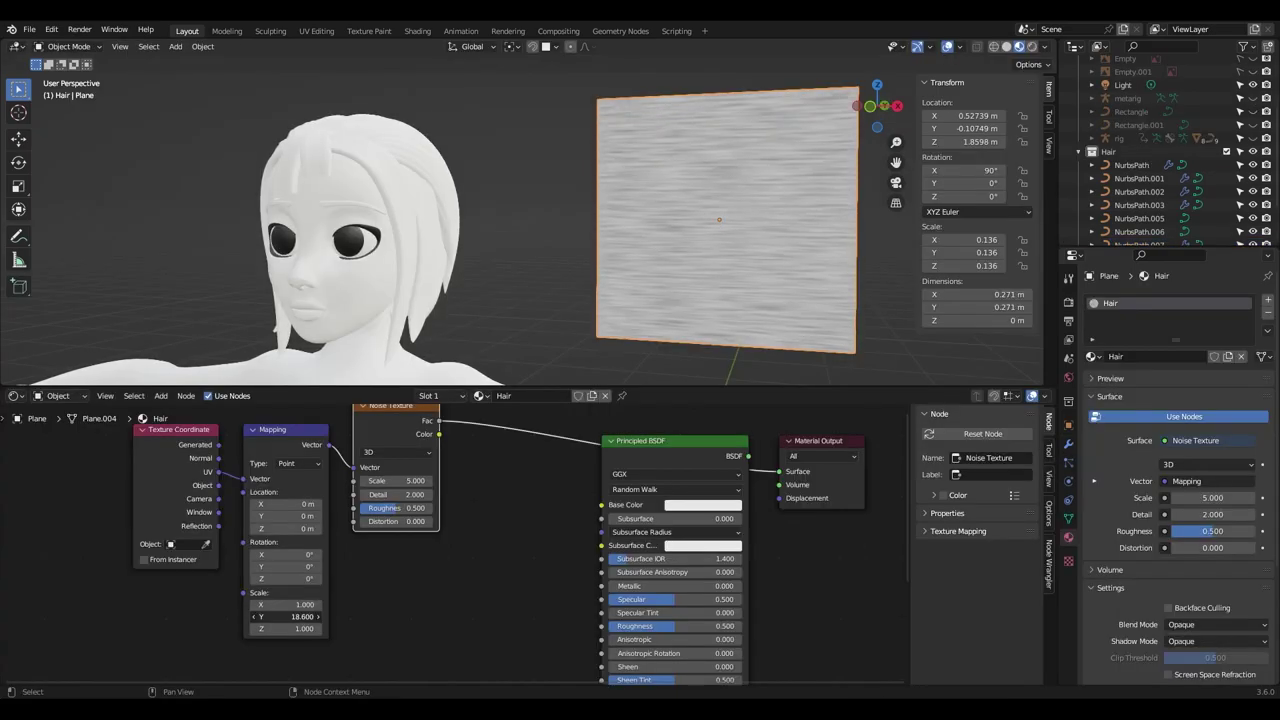
Lower the hair texture's Y scale to 18.1 and give NurbsPath.002 the Hair material.
{"action": "left_click_drag", "start_coordinate": [288, 616], "coordinate": [270, 604]}
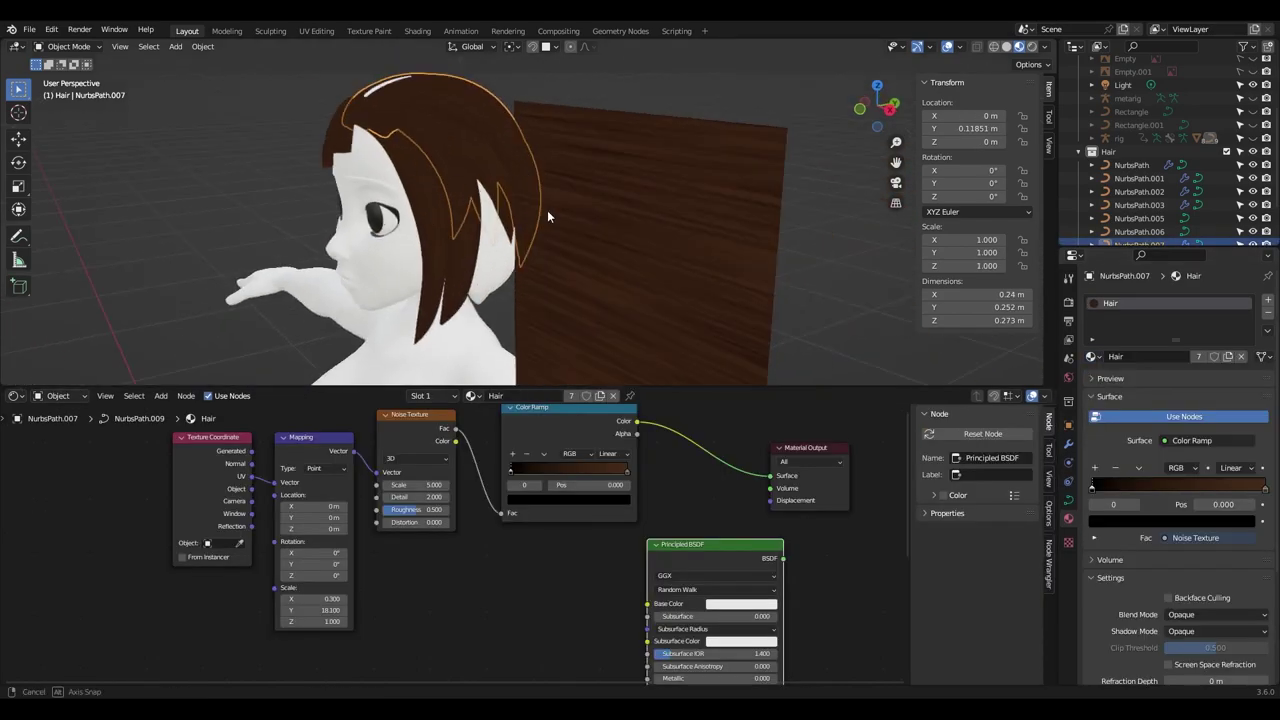
{"action": "middle_click_drag", "start_coordinate": [547, 215], "coordinate": [507, 260]}
{"action": "left_click", "coordinate": [507, 260]}
{"action": "left_click", "coordinate": [1091, 356]}
{"action": "left_click", "coordinate": [1115, 388]}
Assign the Hair material to NurbsPath.003 and one more hair strand.
{"action": "middle_click_drag", "start_coordinate": [760, 220], "coordinate": [507, 194]}
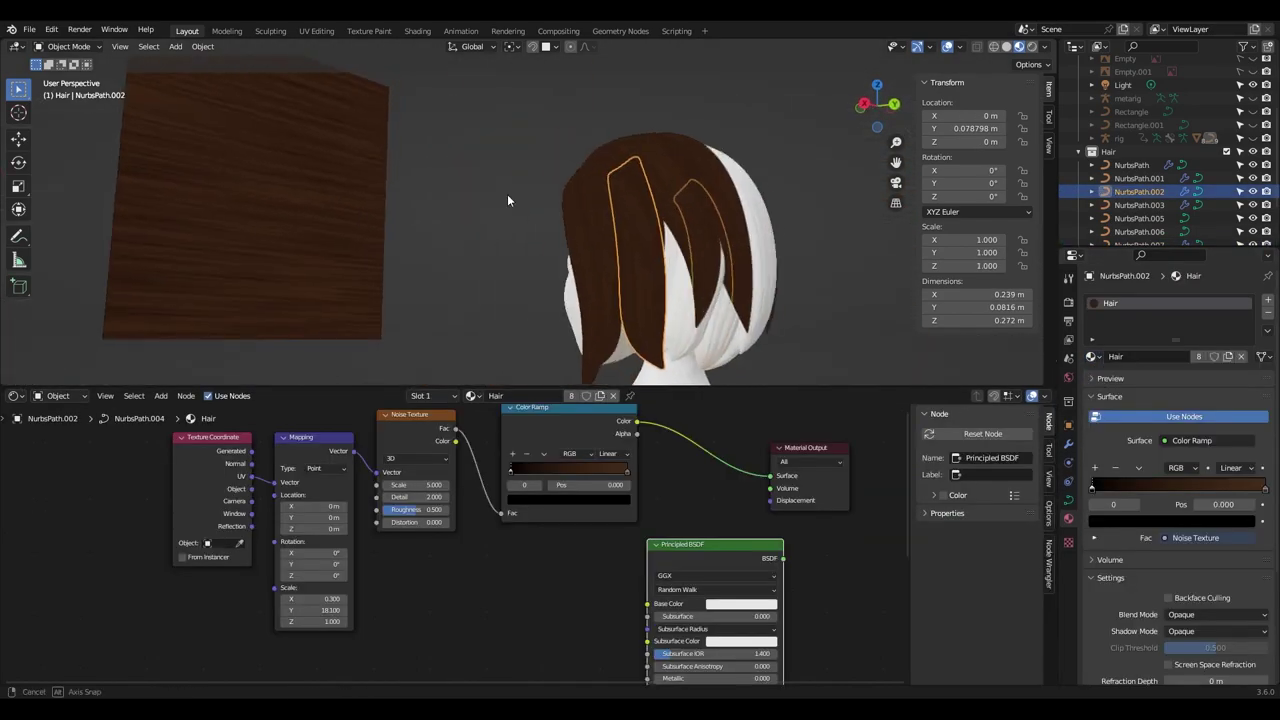
{"action": "left_click", "coordinate": [700, 320]}
{"action": "left_click", "coordinate": [1093, 356]}
{"action": "left_click", "coordinate": [1115, 388]}
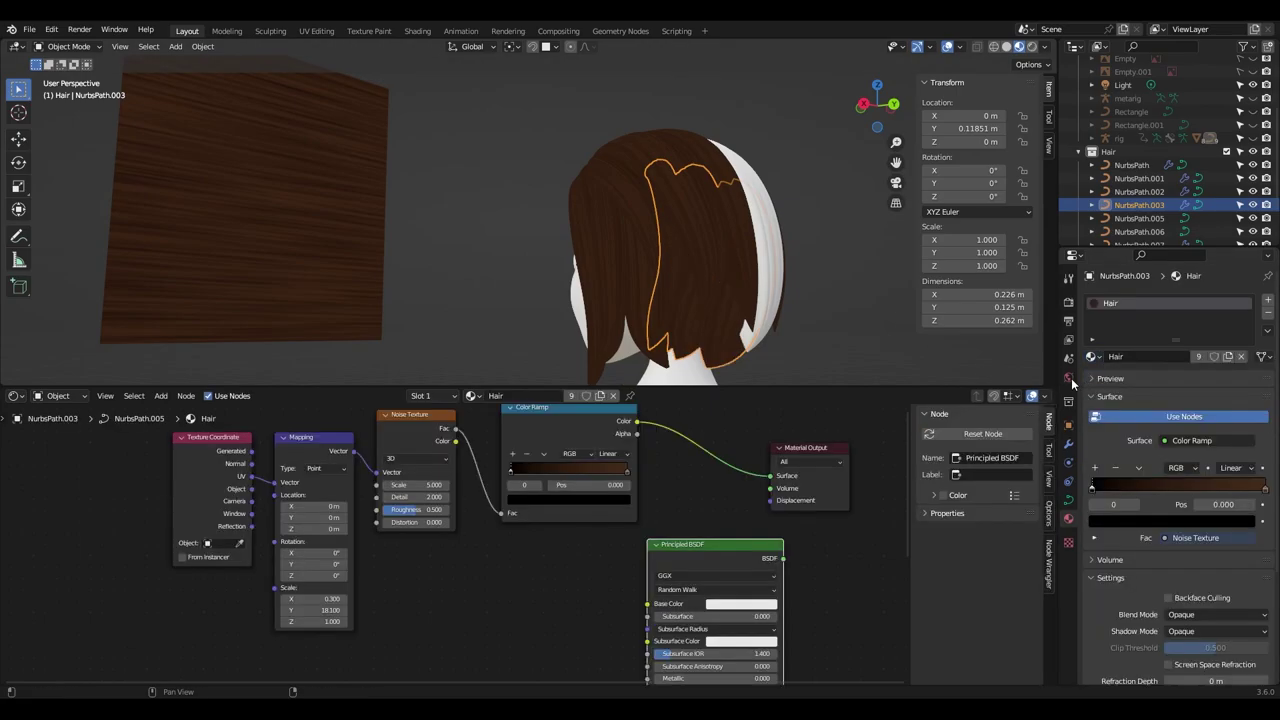
{"action": "mouse_move", "coordinate": [850, 250]}
{"action": "middle_mouse_down"}
{"action": "mouse_move", "coordinate": [714, 318]}
{"action": "mouse_move", "coordinate": [725, 272]}
{"action": "middle_mouse_up"}
{"action": "left_click", "coordinate": [812, 264]}
{"action": "left_click", "coordinate": [1091, 356]}
{"action": "left_click", "coordinate": [1115, 388]}
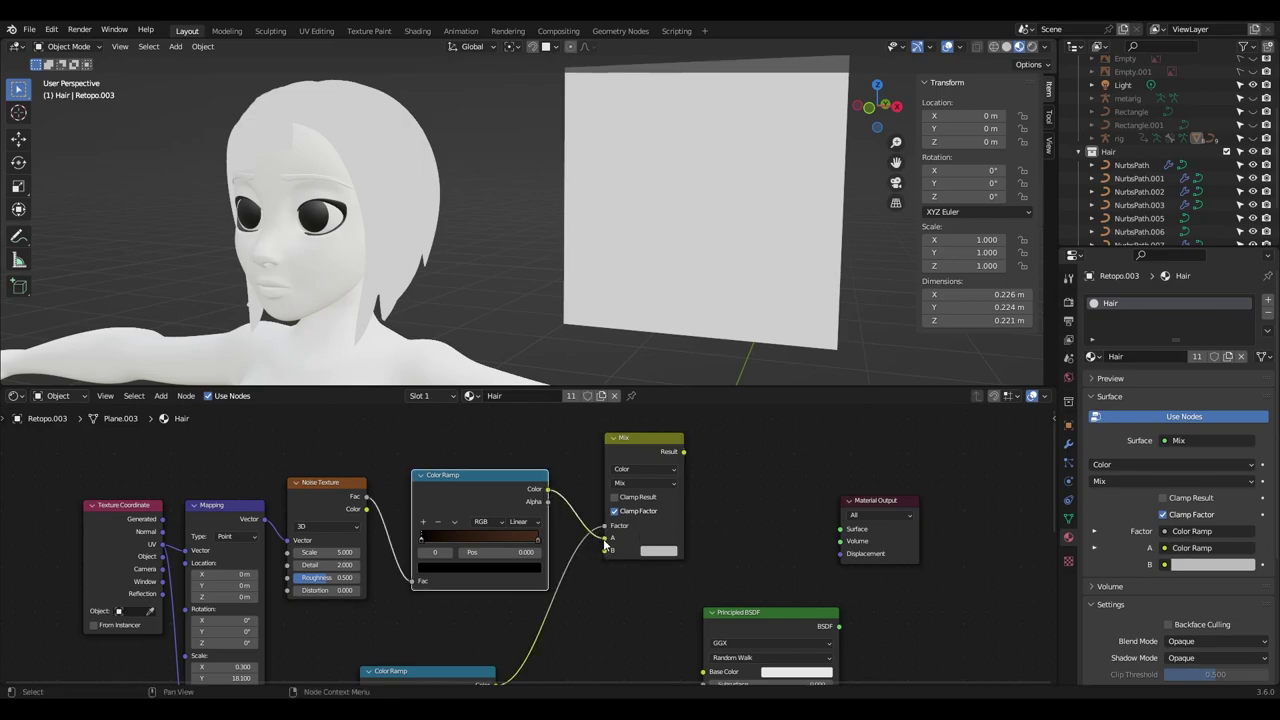
Unclamp the Mix factor, feed the Mix into the material surface, and adjust anisotropic rotation.
{"action": "left_click", "coordinate": [672, 511]}
{"action": "left_click", "coordinate": [698, 518]}
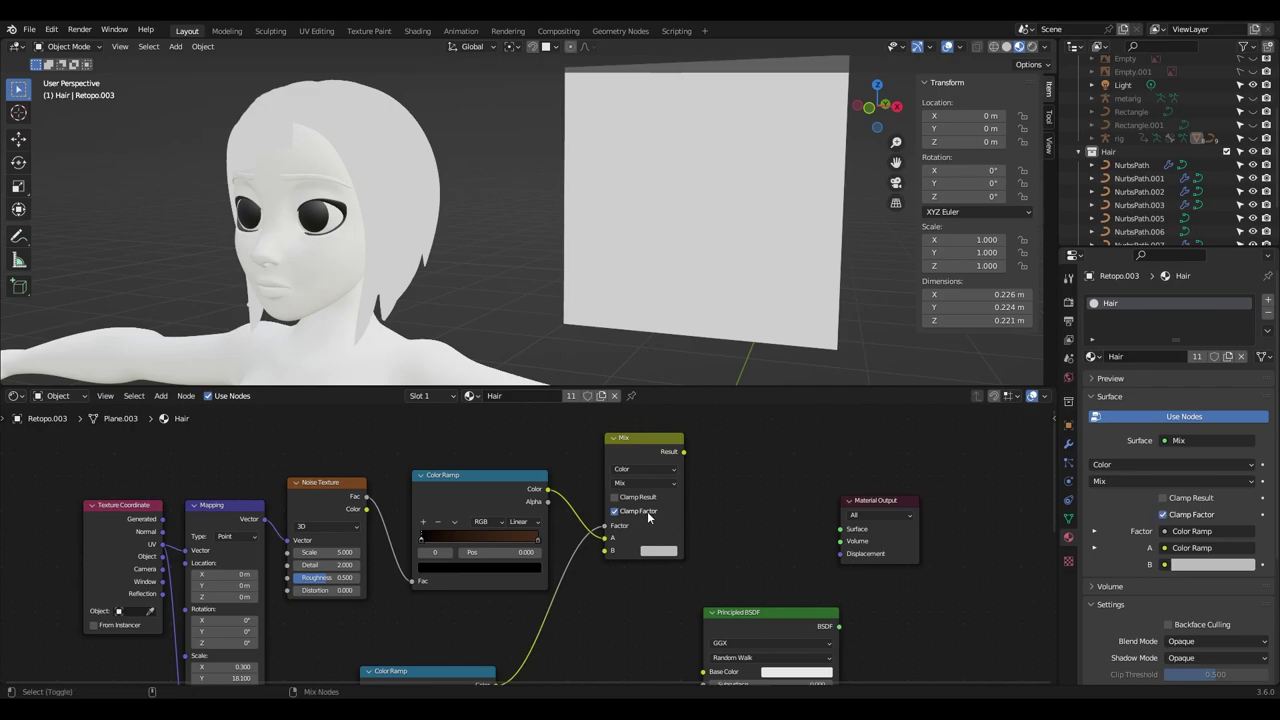
{"action": "left_click", "coordinate": [635, 452], "text": "ctrl+shift"}
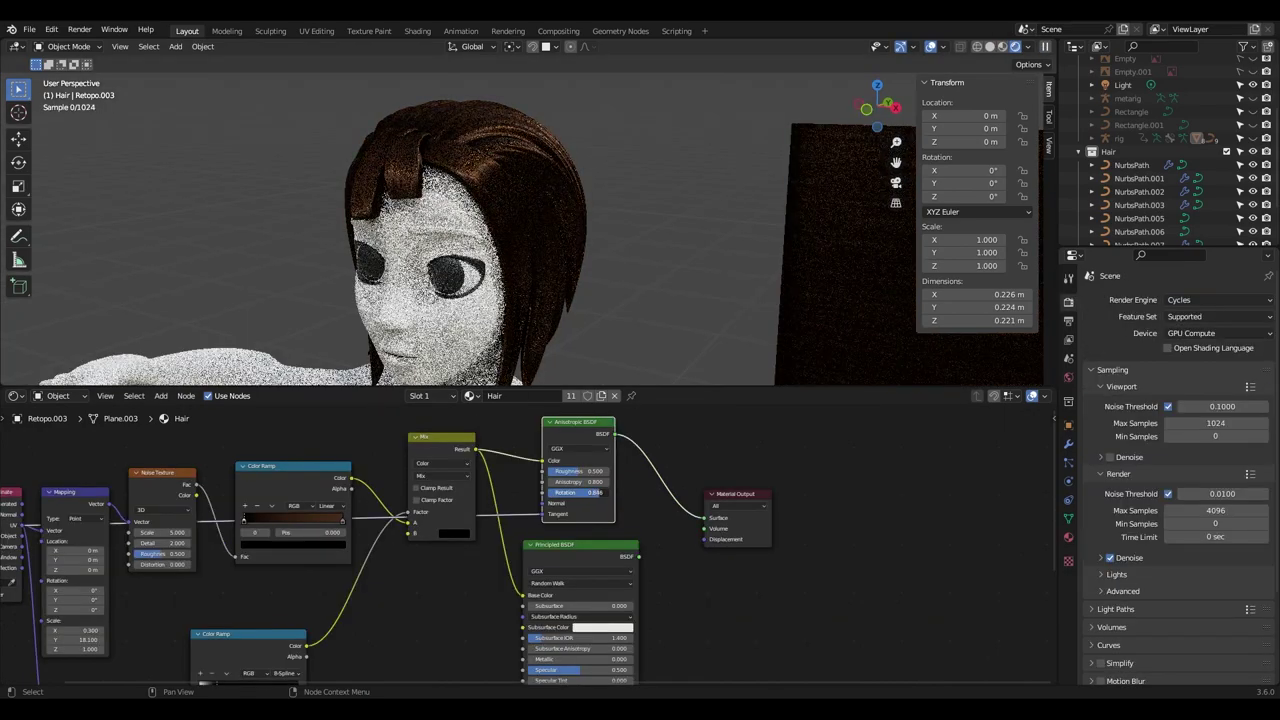
{"action": "left_click_drag", "start_coordinate": [592, 493], "coordinate": [592, 496]}
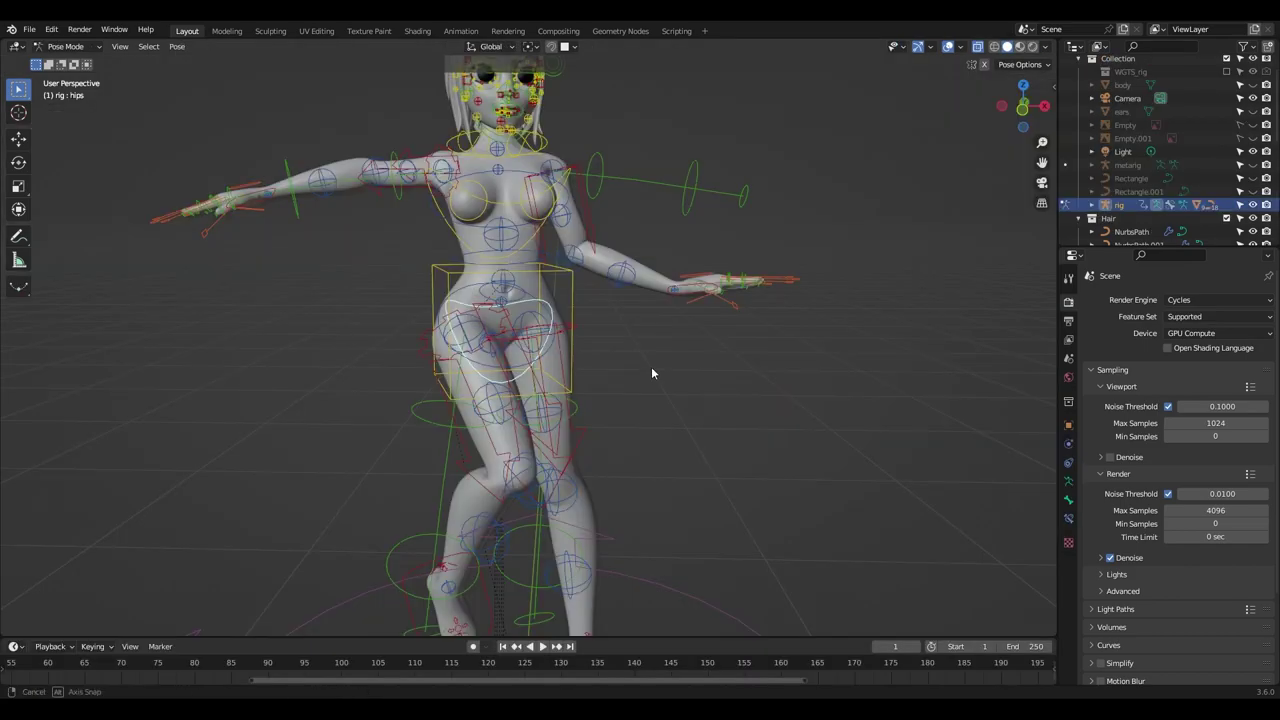
{"action": "middle_click_drag", "start_coordinate": [651, 366], "coordinate": [664, 355]}
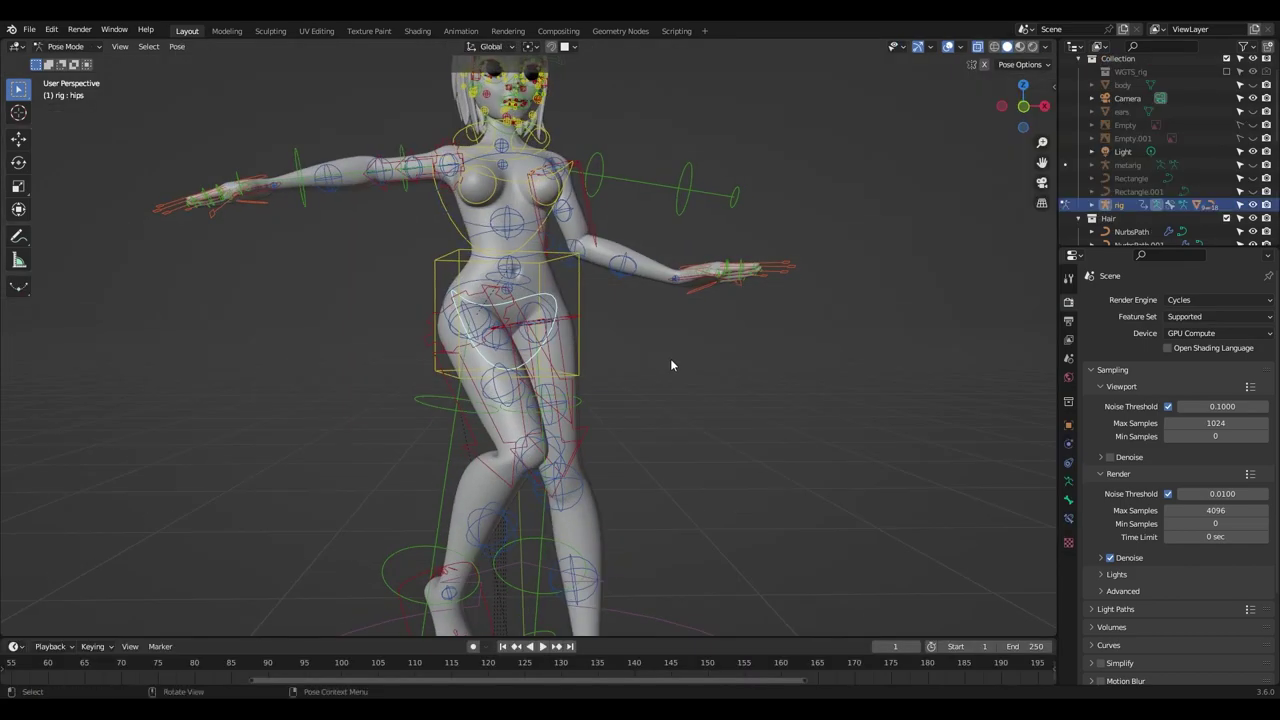
Rotate the hips bone by 11.2°.
{"action": "key", "text": "r"}
{"action": "left_click", "coordinate": [664, 401]}
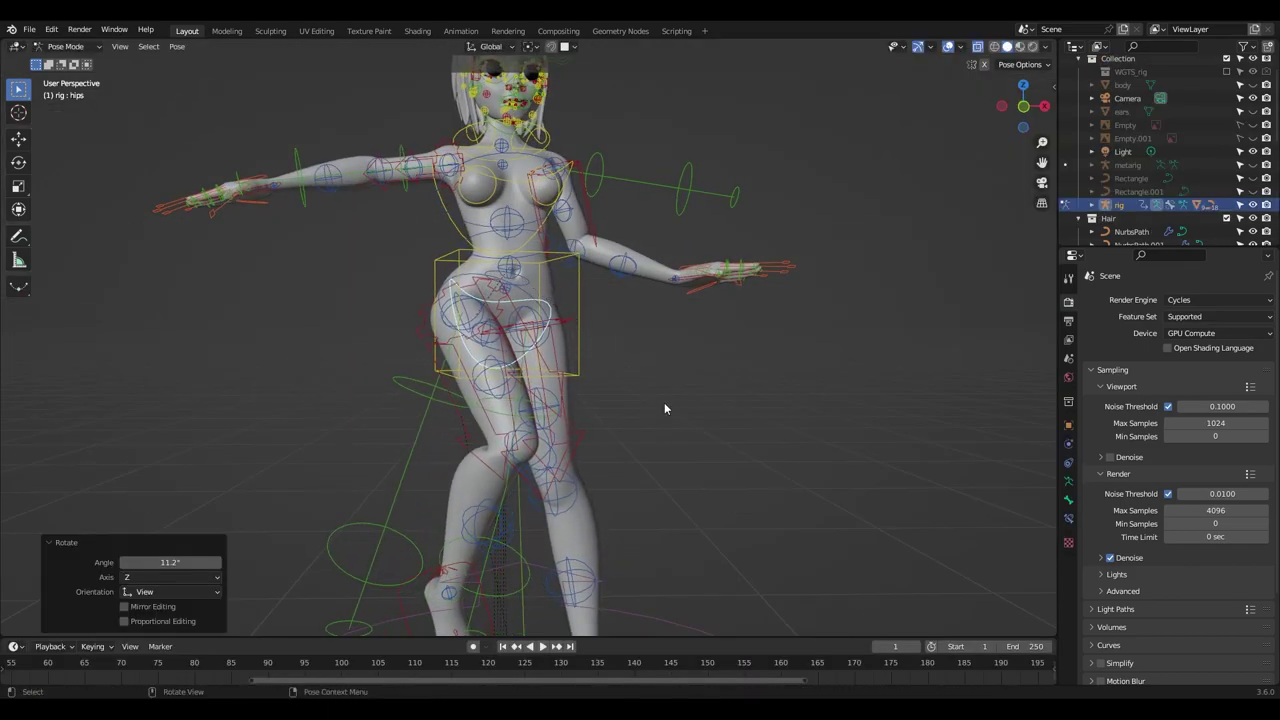
{"action": "key", "text": "g"}
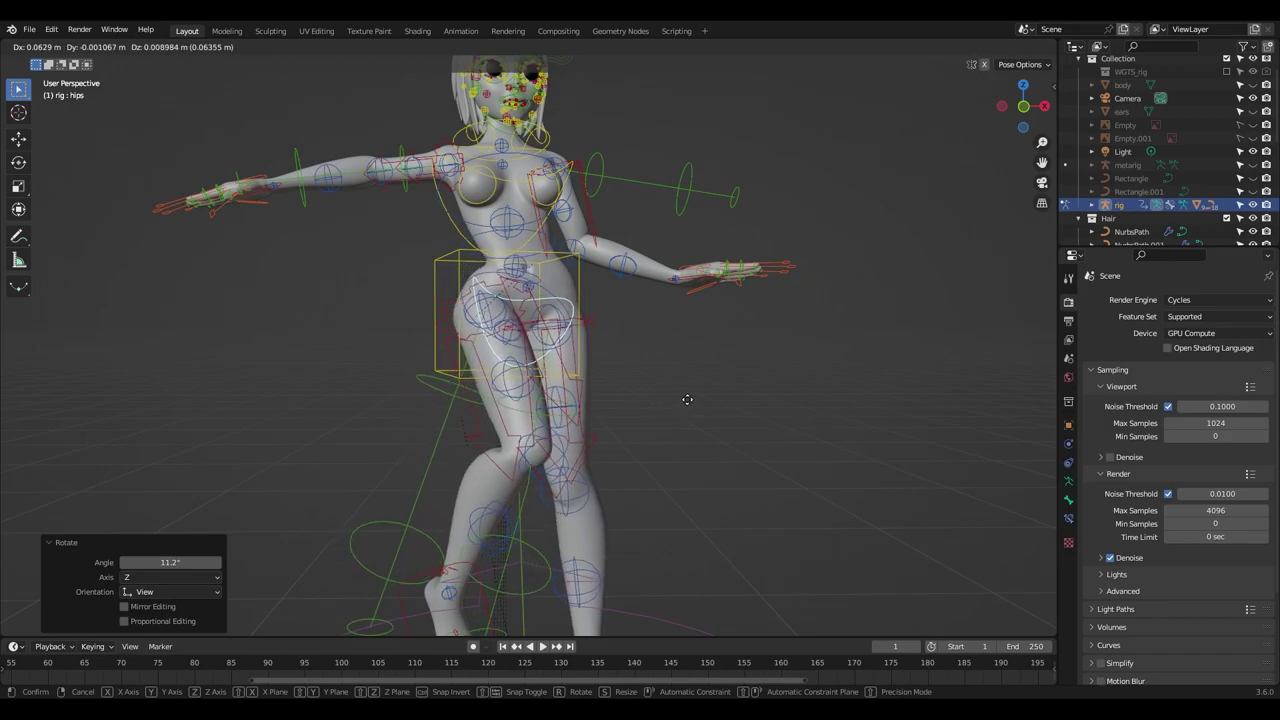
{"action": "key", "text": "Escape"}
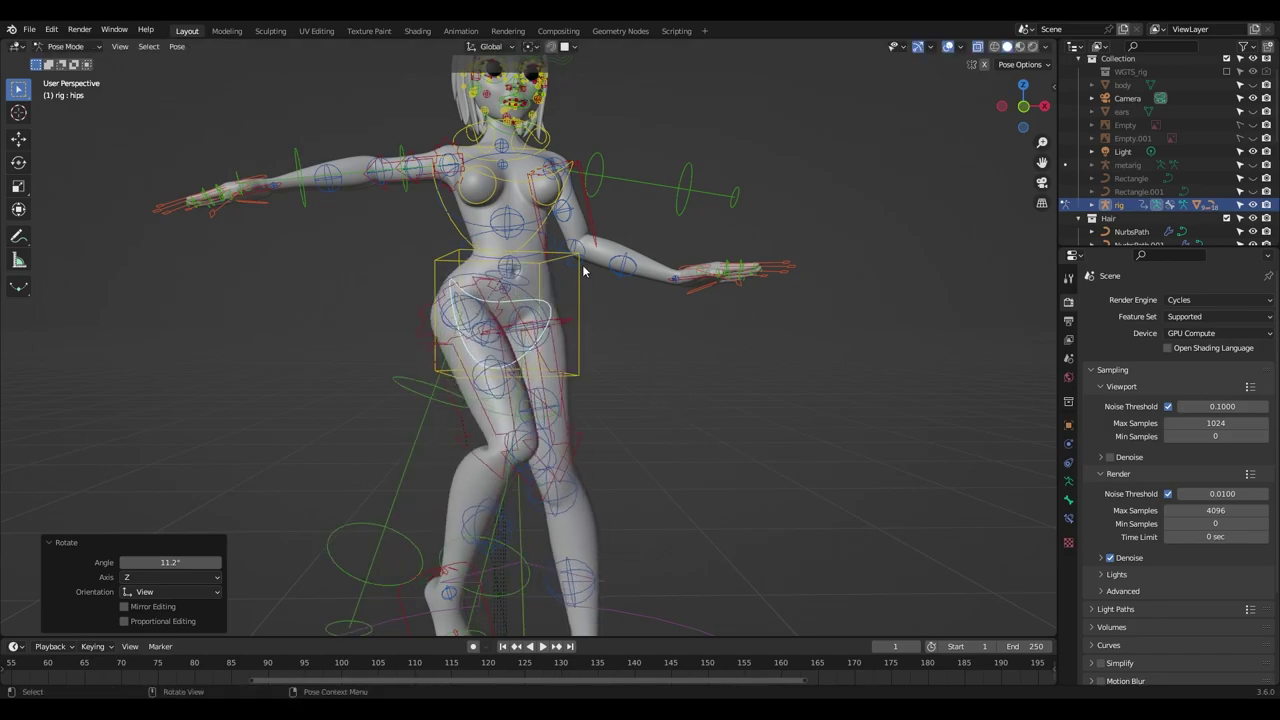
Swing the right arm down, rotating upper_arm_ik.R to -52.7°.
{"action": "left_click", "coordinate": [579, 267]}
{"action": "key", "text": "g"}
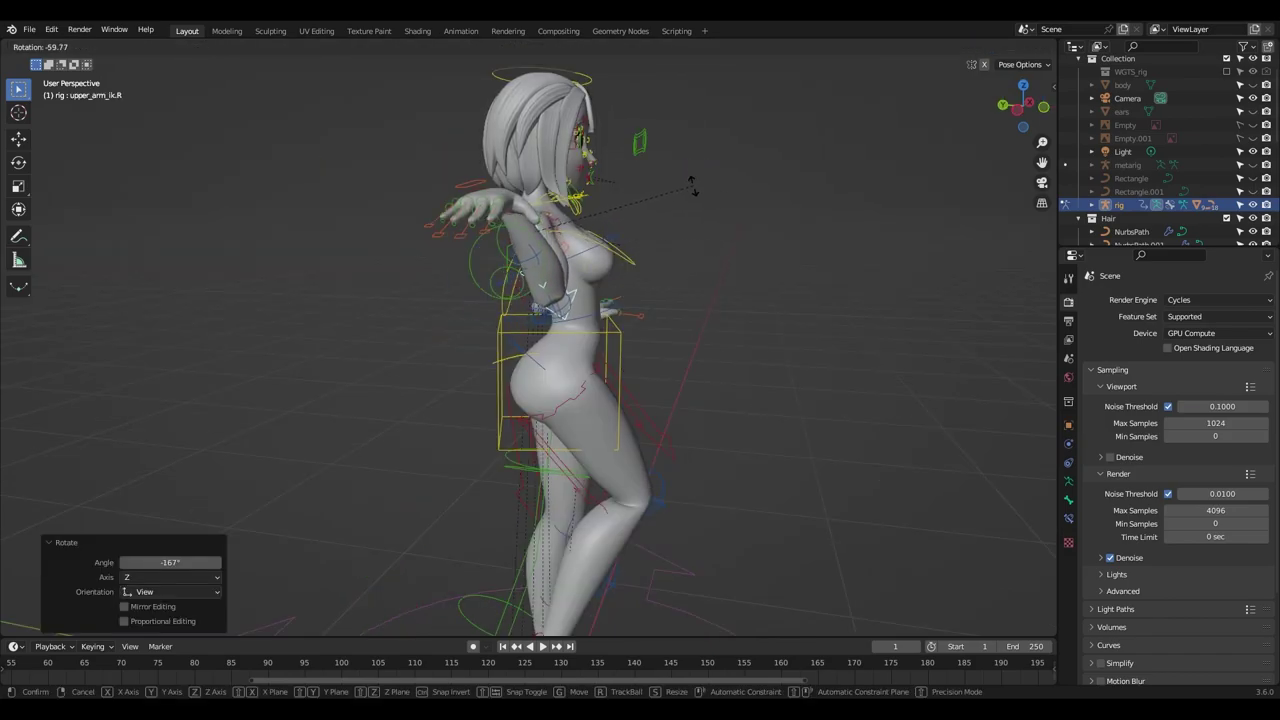
{"action": "left_click", "coordinate": [690, 210]}
{"action": "middle_click_drag", "start_coordinate": [690, 210], "coordinate": [629, 317]}
{"action": "scroll", "coordinate": [640, 300], "scroll_direction": "down", "scroll_amount": 2}
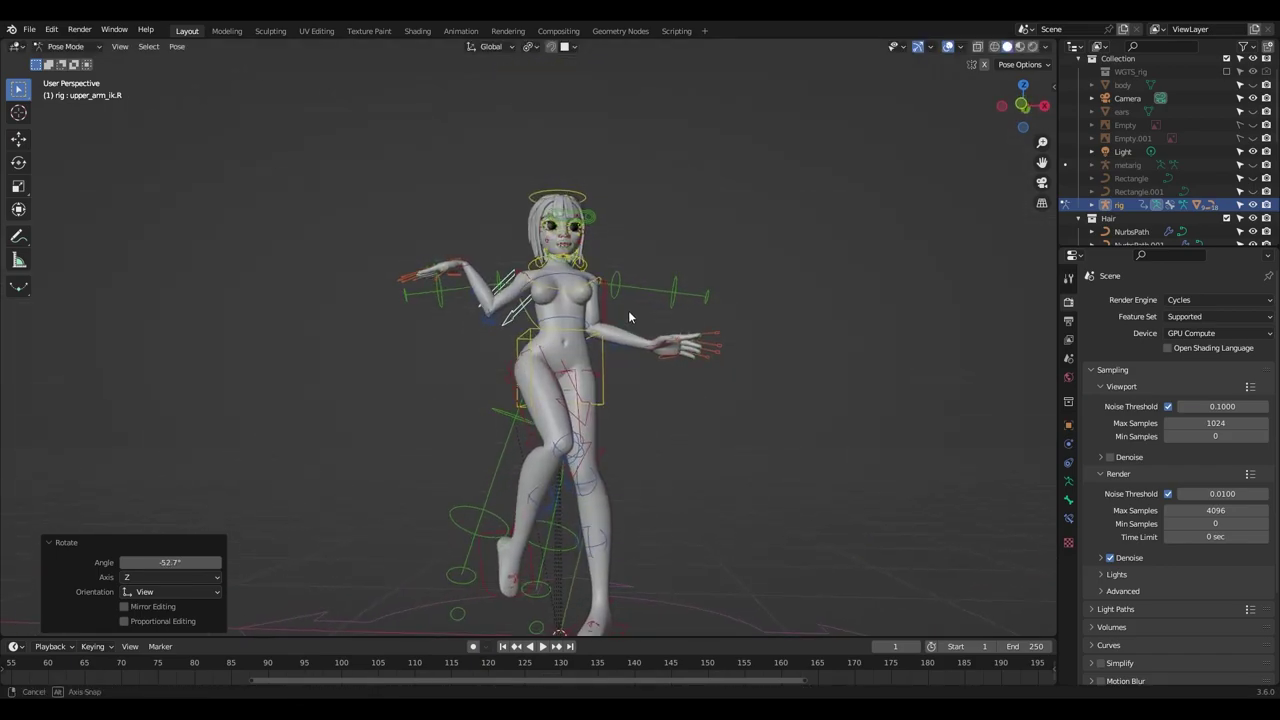
Raise the jaw_master_mouth control 0.002225 m along Z in front view.
{"action": "key", "text": "g"}
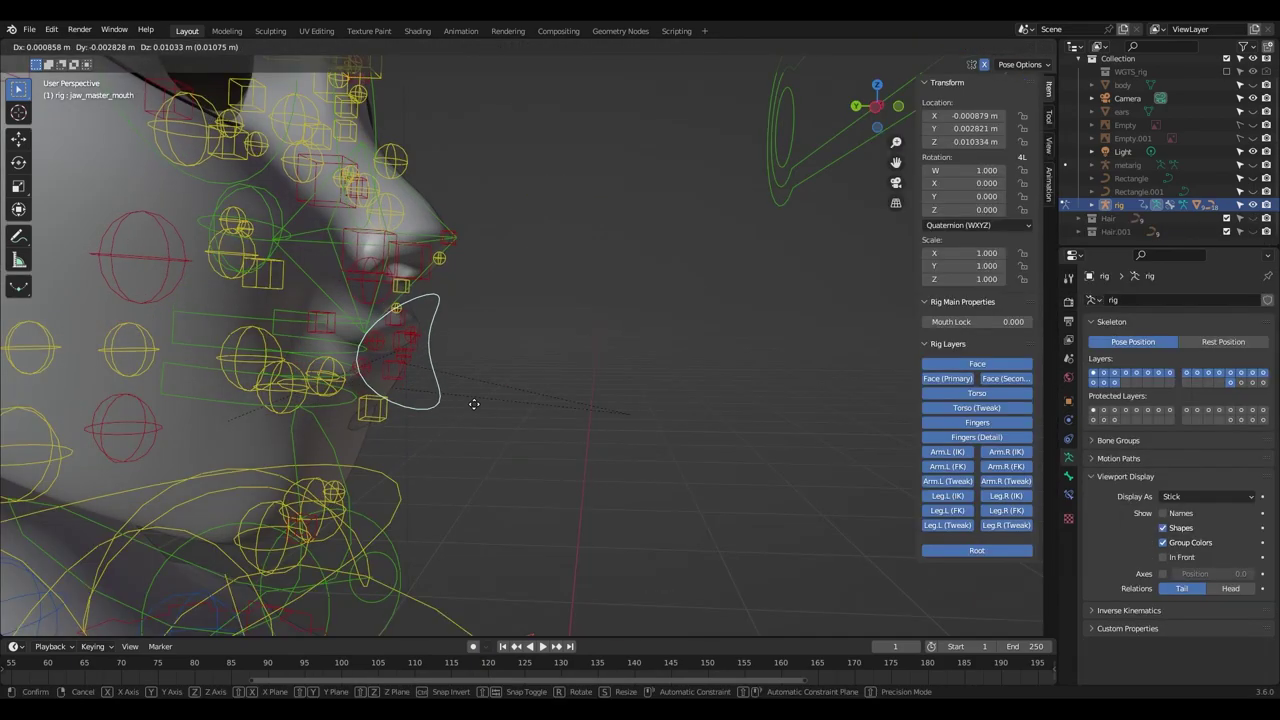
{"action": "right_click", "coordinate": [437, 420]}
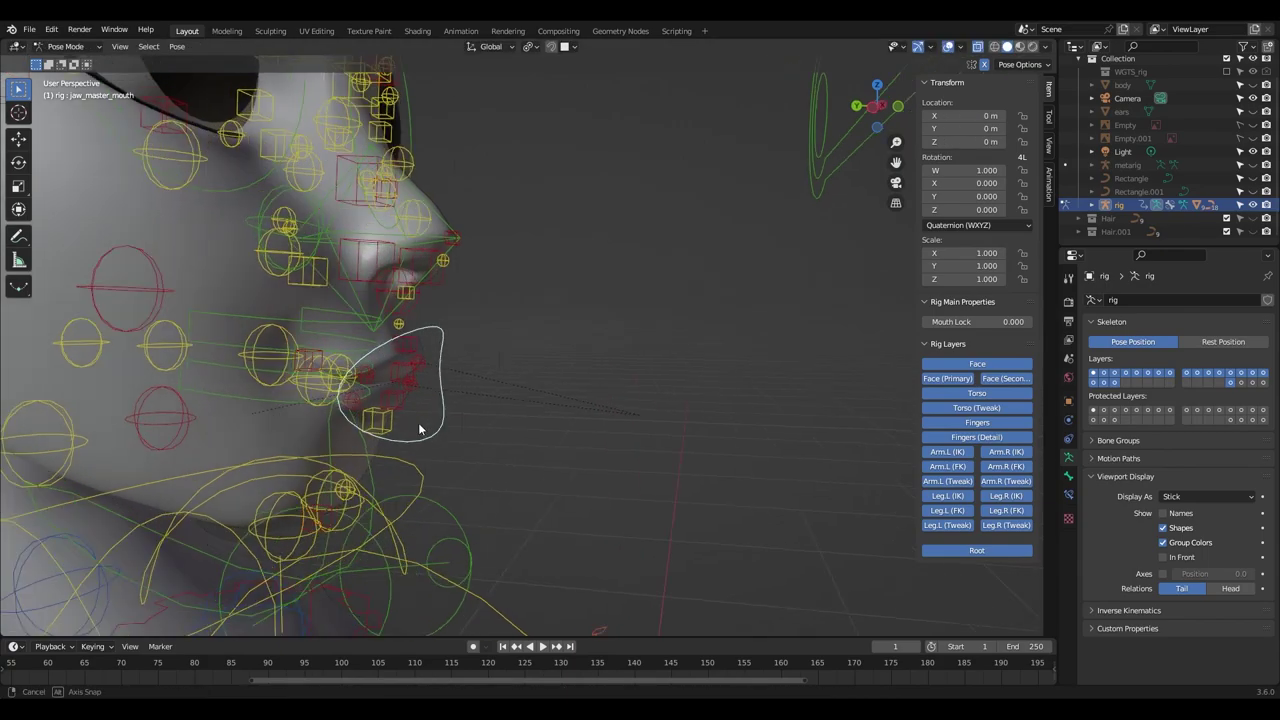
{"action": "middle_click_drag", "start_coordinate": [420, 428], "coordinate": [386, 418]}
{"action": "key", "text": "KP_1"}
{"action": "scroll", "coordinate": [500, 362], "scroll_direction": "up", "scroll_amount": 2}
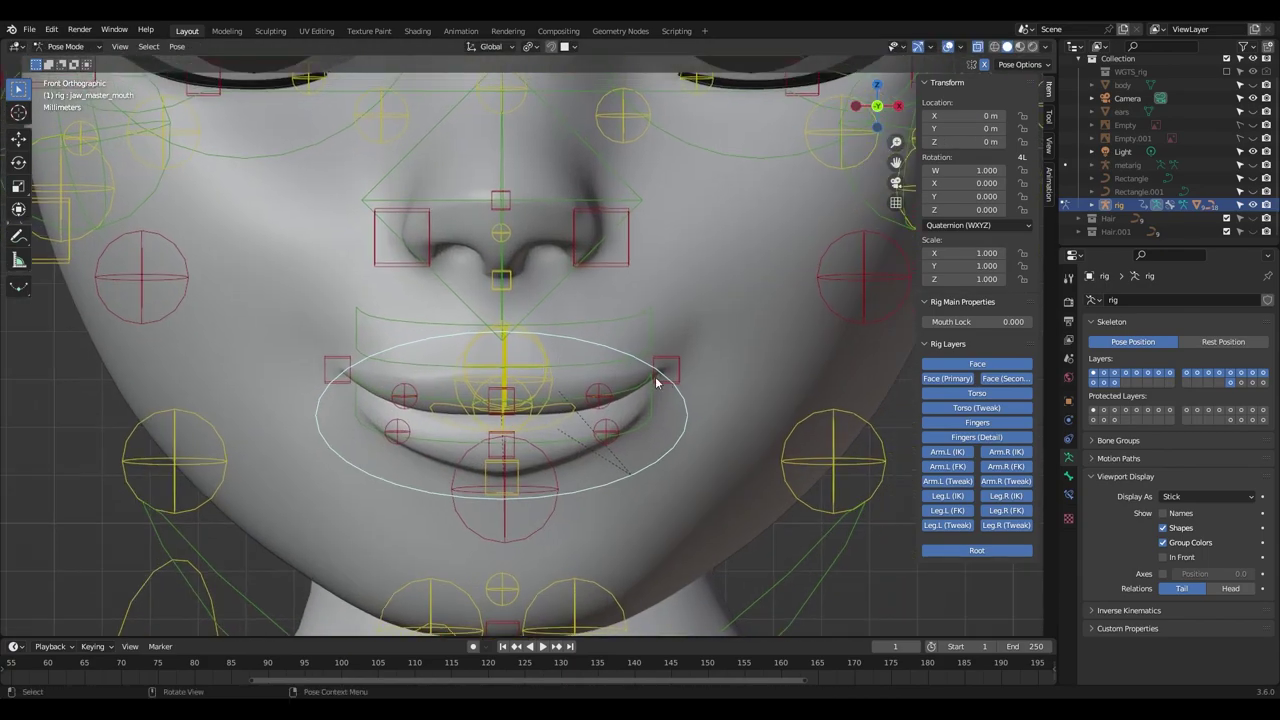
{"action": "key", "text": "g"}
{"action": "key", "text": "z"}
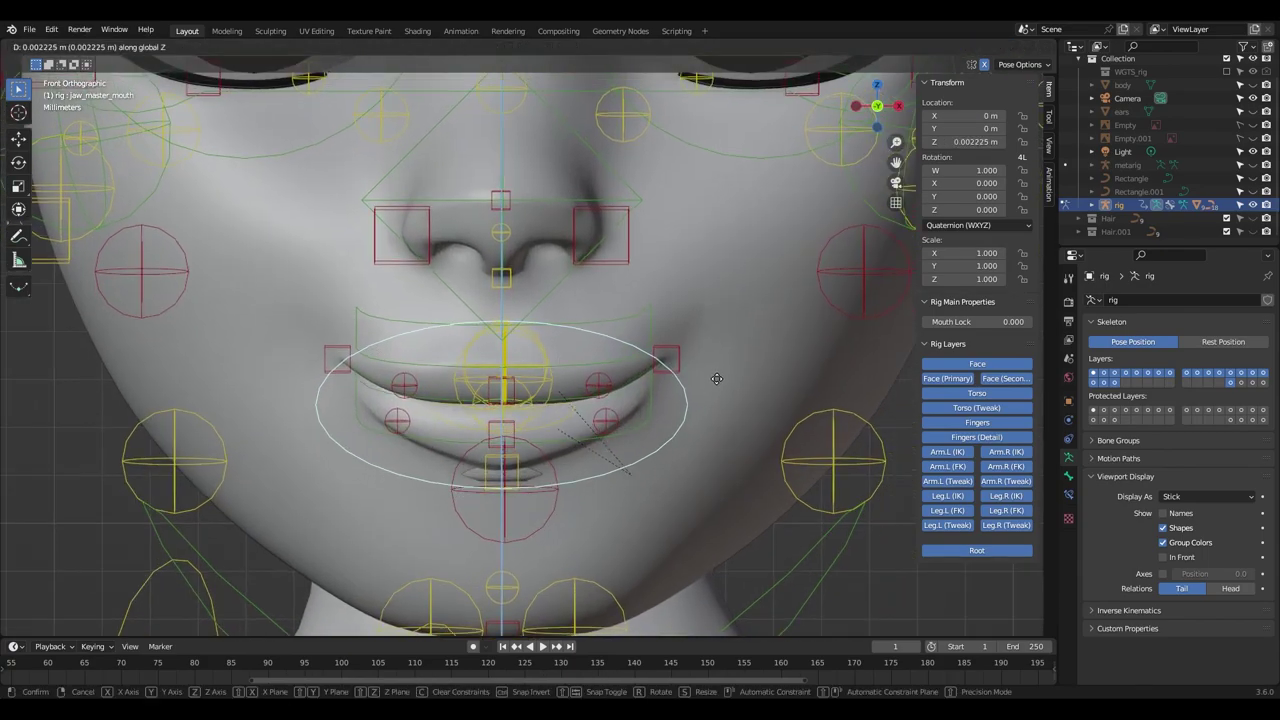
{"action": "left_click", "coordinate": [716, 384]}
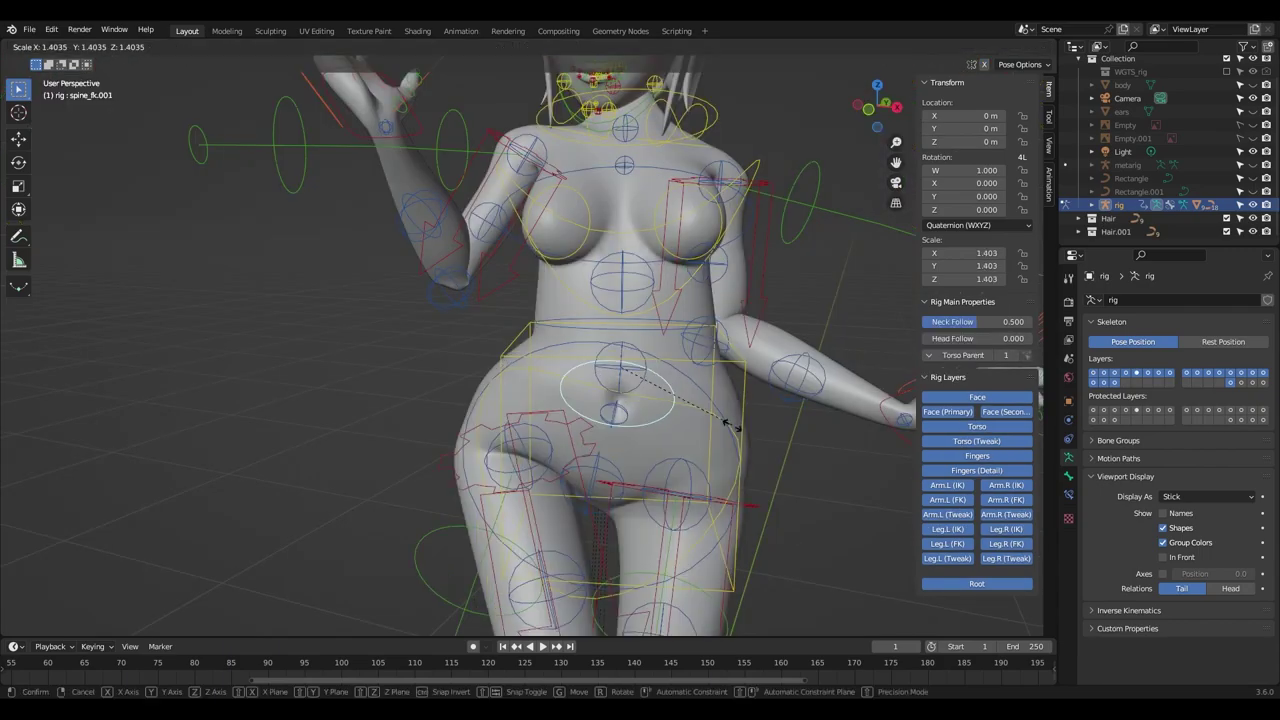
Twist the upper spine control spine_fk.001 around the Z axis.
{"action": "key", "text": "r"}
{"action": "left_click", "coordinate": [712, 435]}
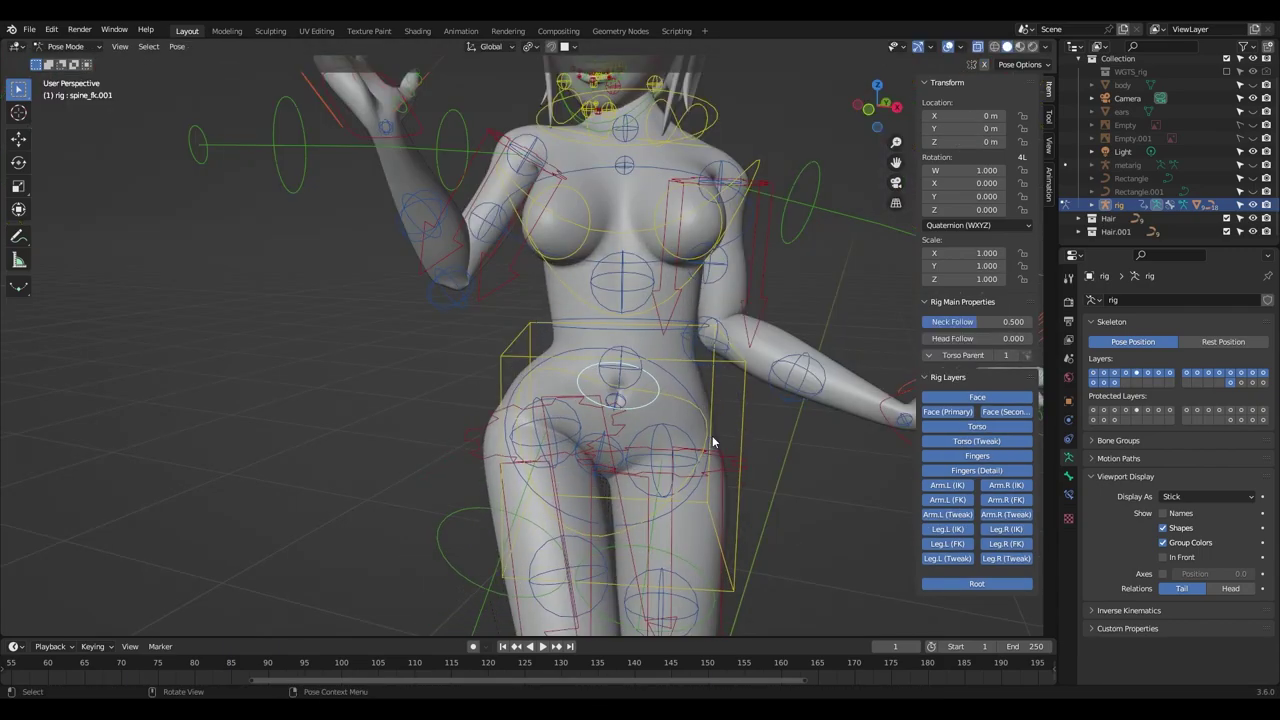
{"action": "key", "text": "r"}
{"action": "key", "text": "z"}
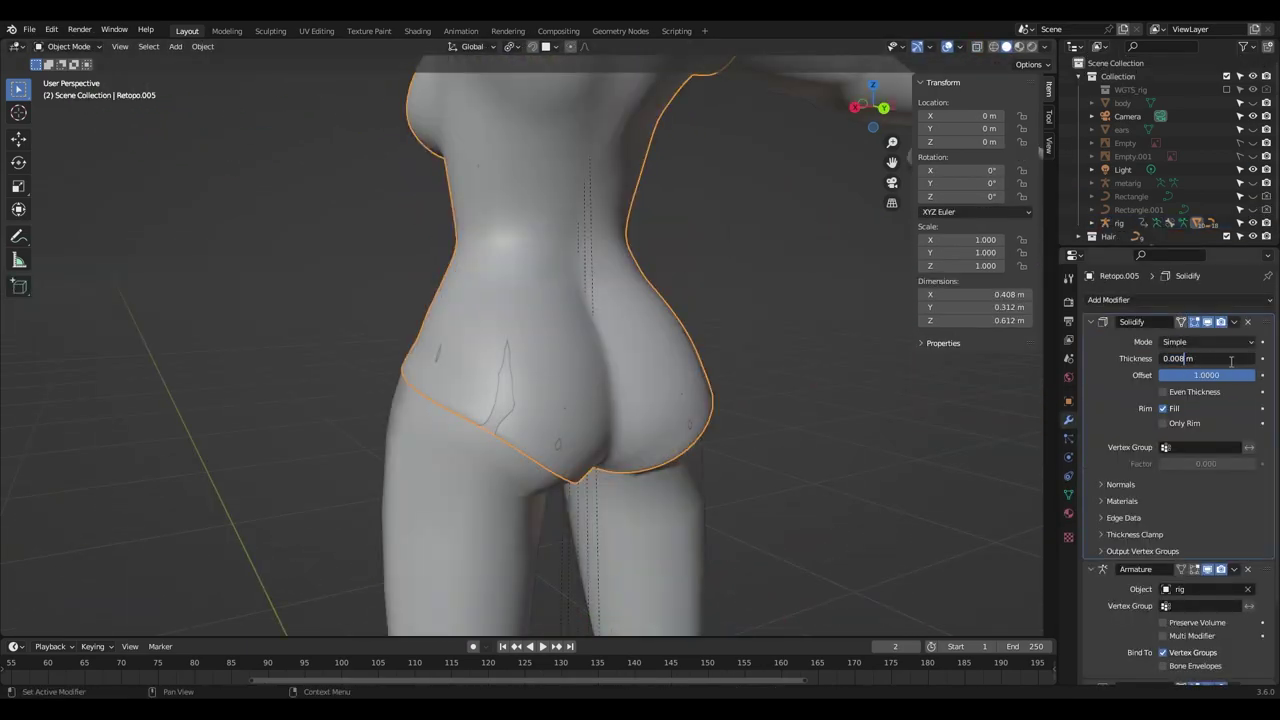
Try Solidify thicknesses of 0.009, 0.003 and 0.005 m, settling on 0.007 m.
{"action": "key", "text": "Return"}
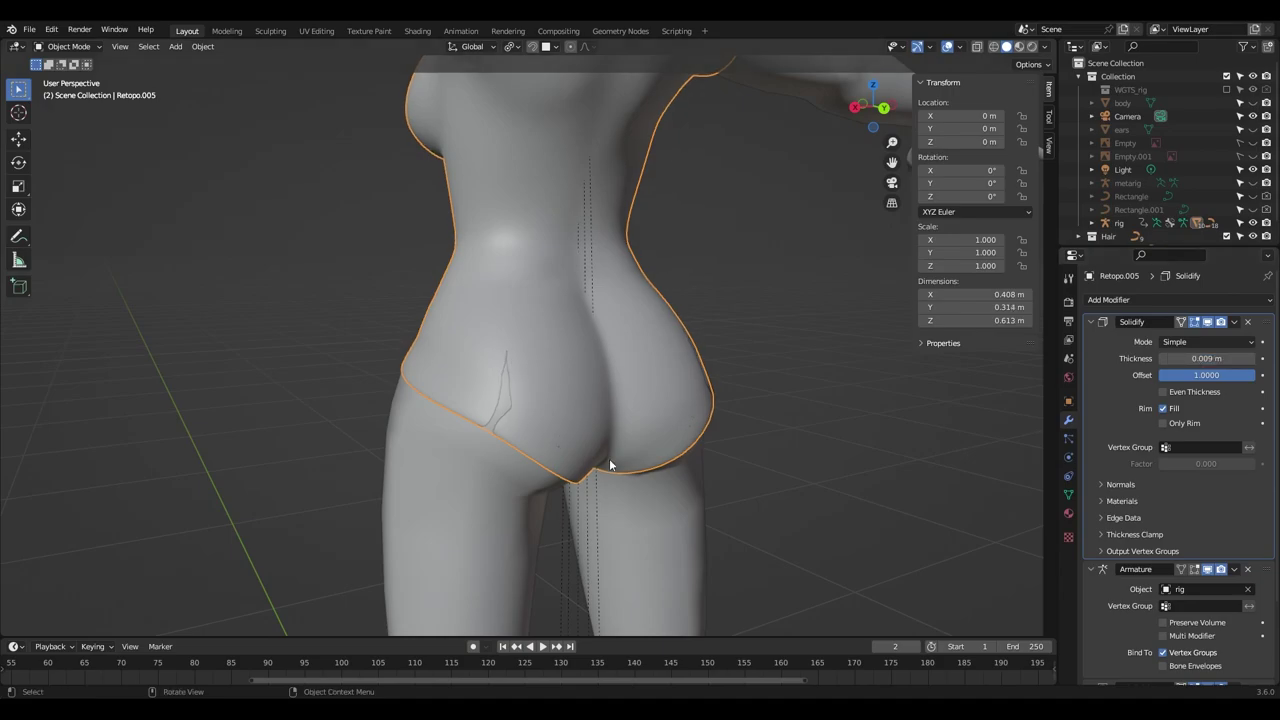
{"action": "middle_click_drag", "start_coordinate": [609, 463], "coordinate": [640, 442]}
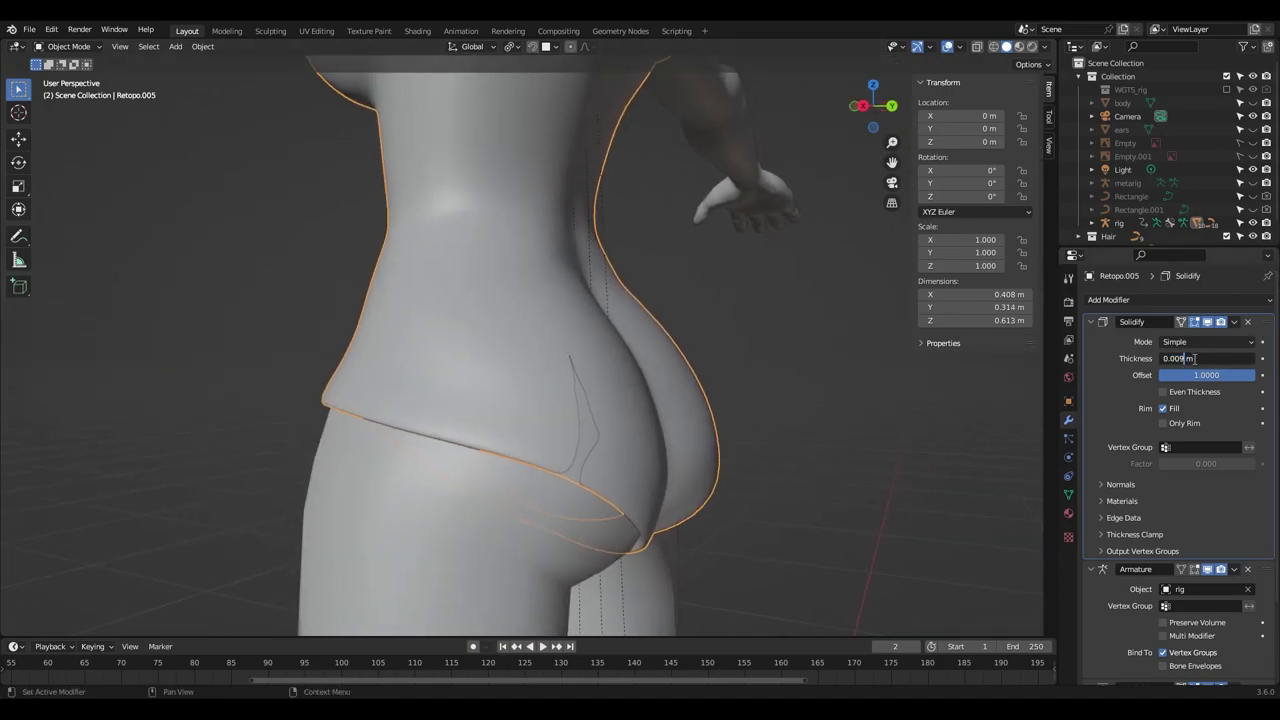
{"action": "type", "text": "3"}
{"action": "key", "text": "Return"}
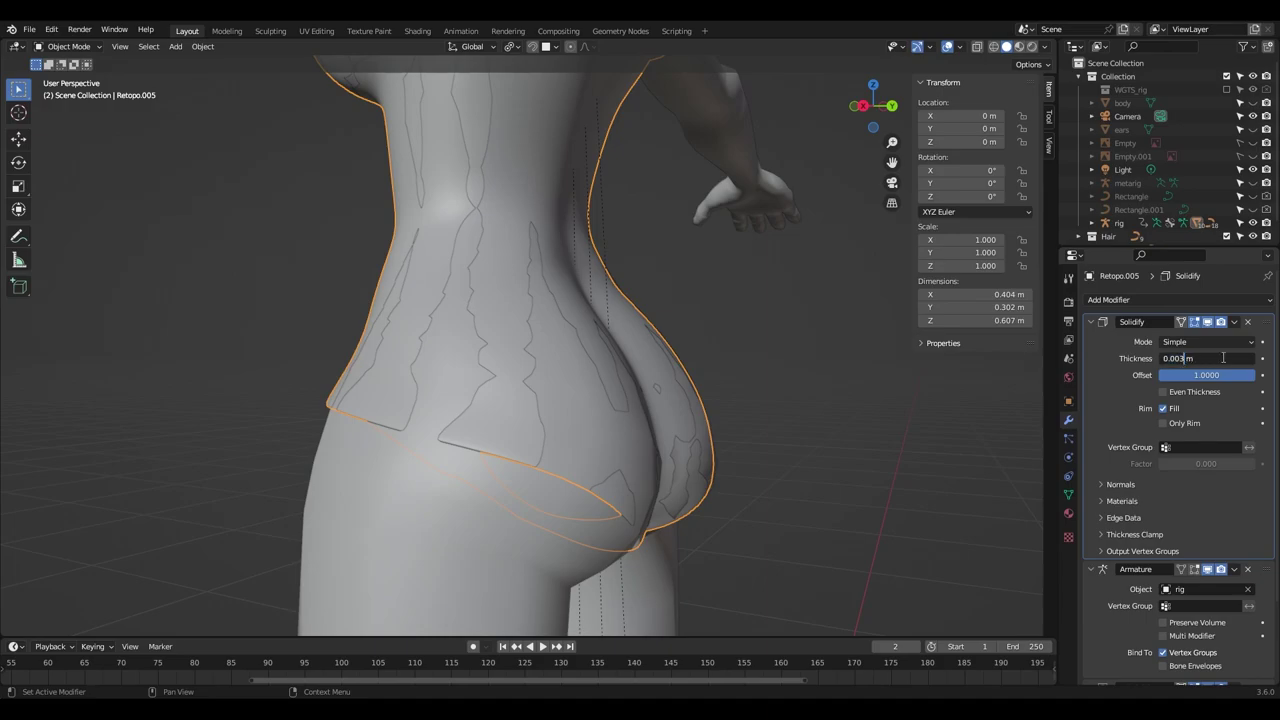
{"action": "key", "text": "BackSpace"}
{"action": "type", "text": "5"}
{"action": "key", "text": "Return"}
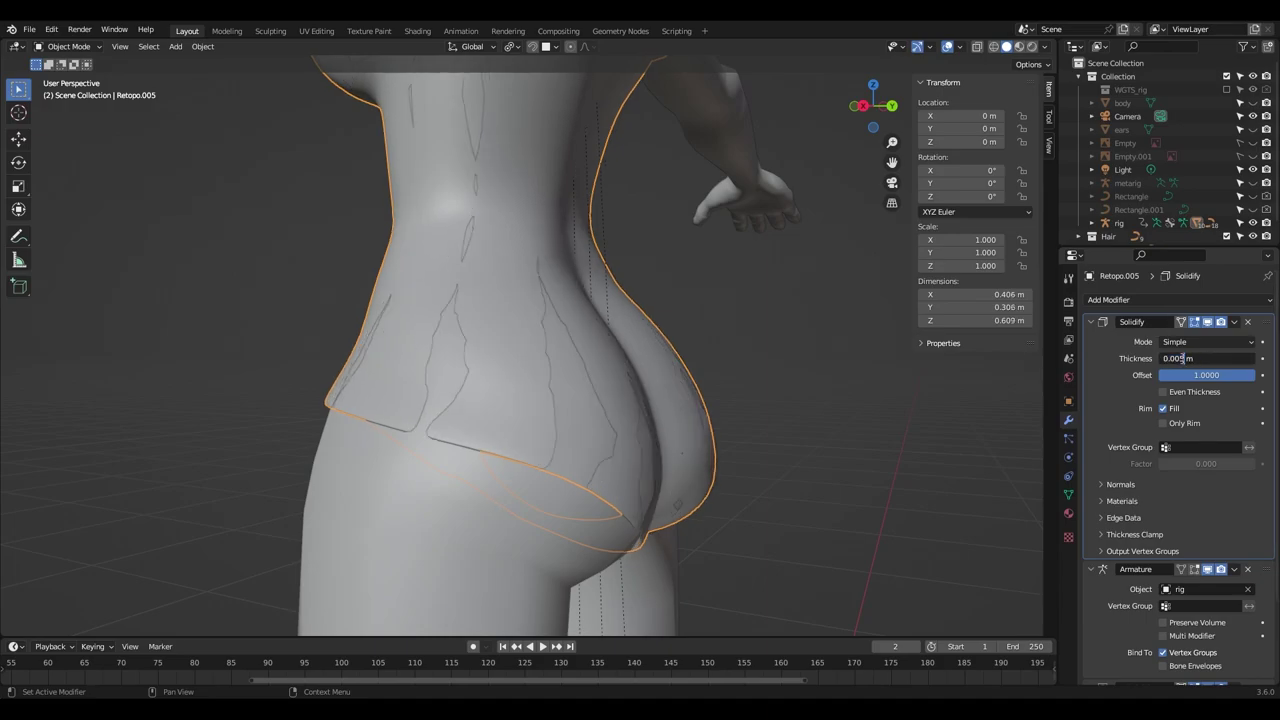
{"action": "key", "text": "Return"}
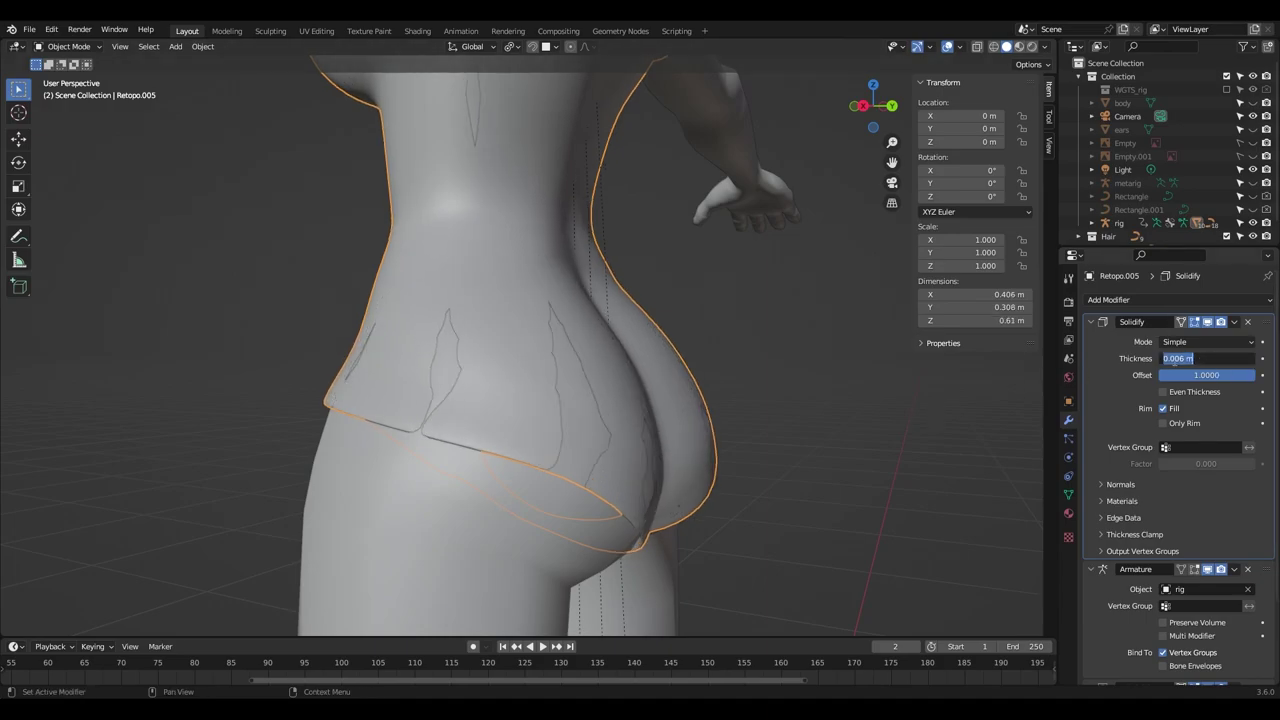
{"action": "key", "text": "Return"}
{"action": "mouse_move", "coordinate": [514, 363]}
{"action": "middle_mouse_down"}
{"action": "mouse_move", "coordinate": [618, 438]}
{"action": "mouse_move", "coordinate": [611, 514]}
{"action": "mouse_move", "coordinate": [691, 529]}
{"action": "mouse_move", "coordinate": [674, 549]}
{"action": "mouse_move", "coordinate": [678, 466]}
{"action": "middle_mouse_up"}
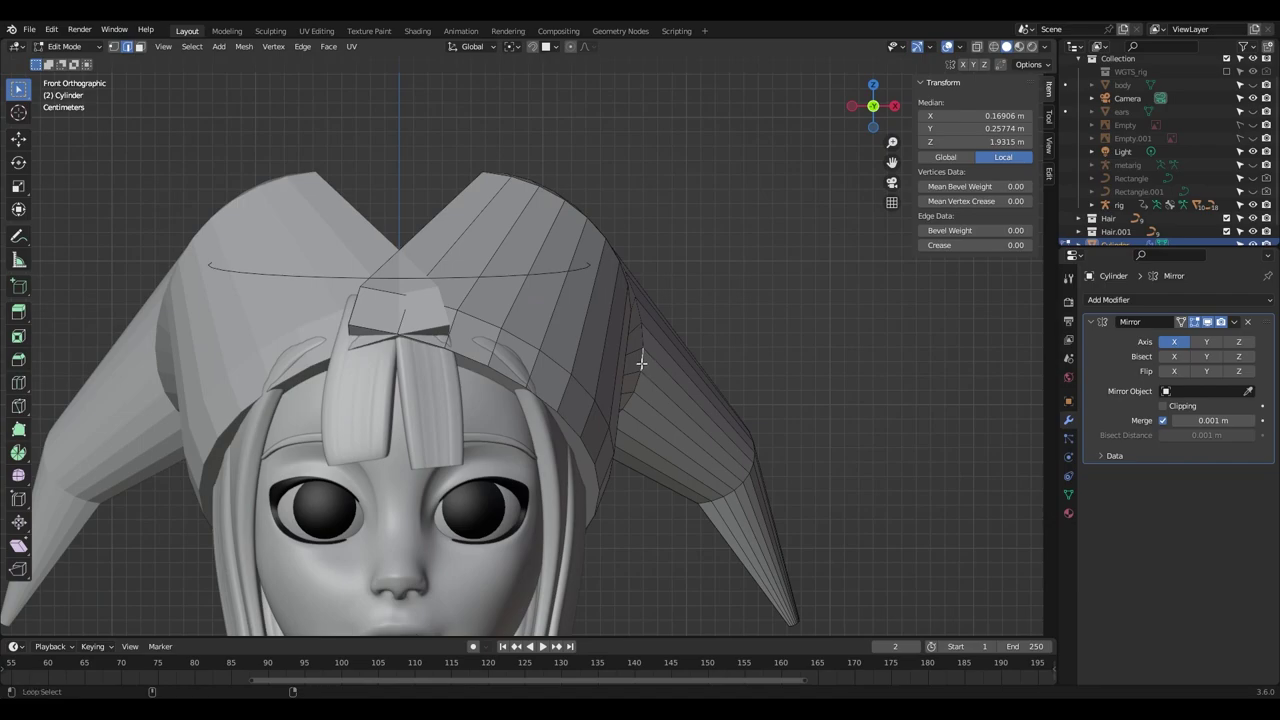
Push the hat's edge loop 0.026 m outward along X.
{"action": "key", "text": "g"}
{"action": "key", "text": "x"}
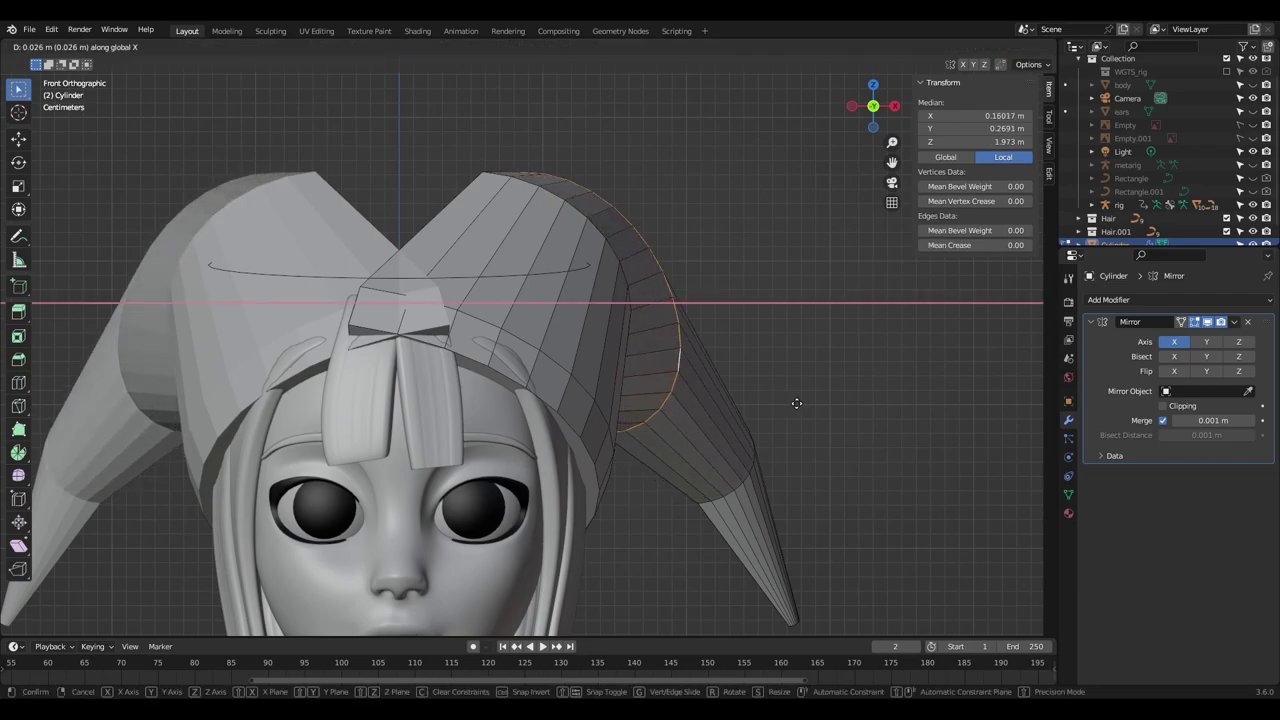
{"action": "left_click", "coordinate": [789, 394]}
{"action": "mouse_move", "coordinate": [789, 394]}
{"action": "middle_mouse_down"}
{"action": "mouse_move", "coordinate": [672, 382]}
{"action": "mouse_move", "coordinate": [715, 423]}
{"action": "middle_mouse_up"}
{"action": "scroll", "coordinate": [737, 437], "scroll_direction": "down", "scroll_amount": 5}
{"action": "mouse_move", "coordinate": [800, 456]}
{"action": "middle_mouse_down"}
{"action": "mouse_move", "coordinate": [805, 495]}
{"action": "mouse_move", "coordinate": [748, 443]}
{"action": "mouse_move", "coordinate": [714, 457]}
{"action": "mouse_move", "coordinate": [760, 434]}
{"action": "middle_mouse_up"}
{"action": "scroll", "coordinate": [733, 454], "scroll_direction": "down", "scroll_amount": 2}
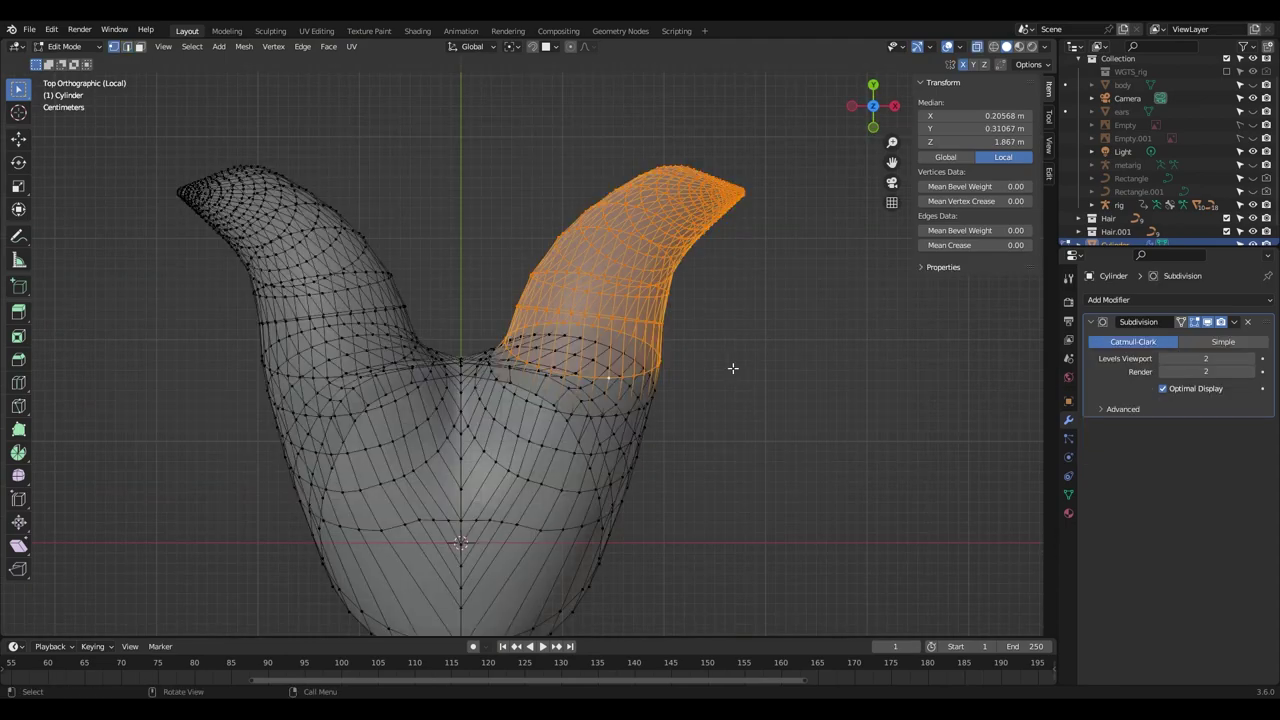
Rotate the hat horn 13.4° and shift it sideways.
{"action": "key", "text": "r"}
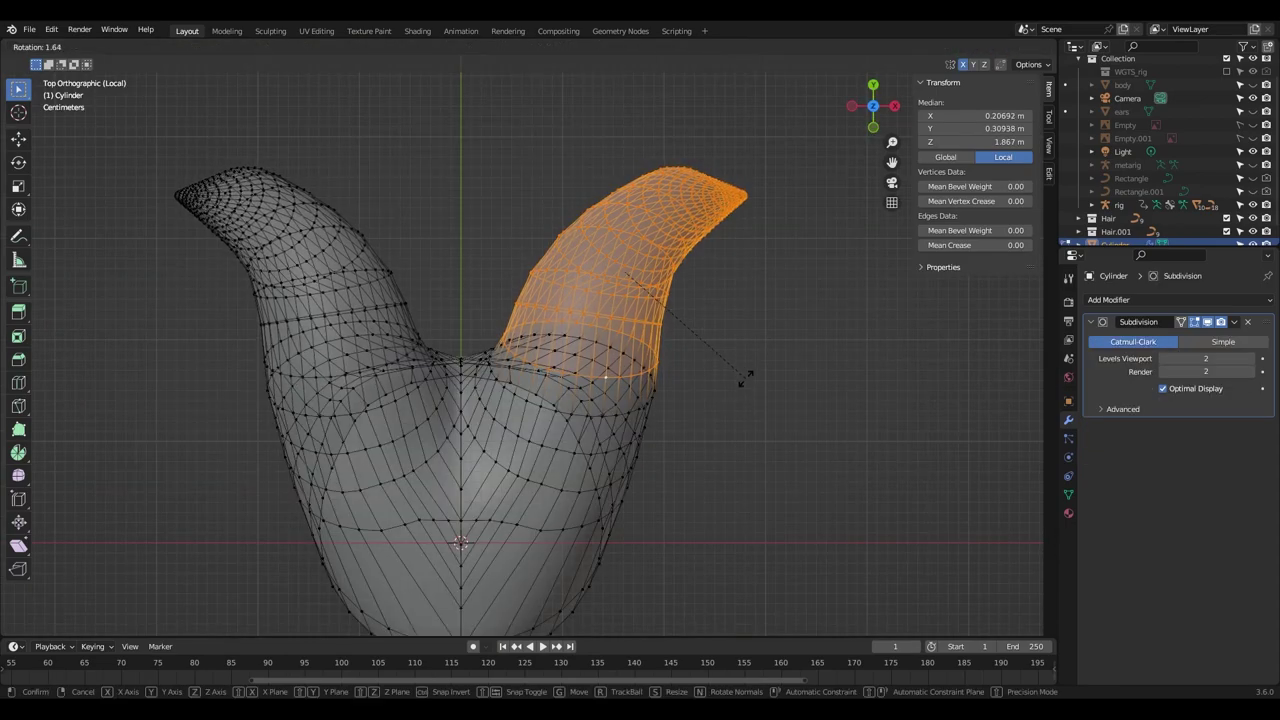
{"action": "left_click", "coordinate": [721, 400]}
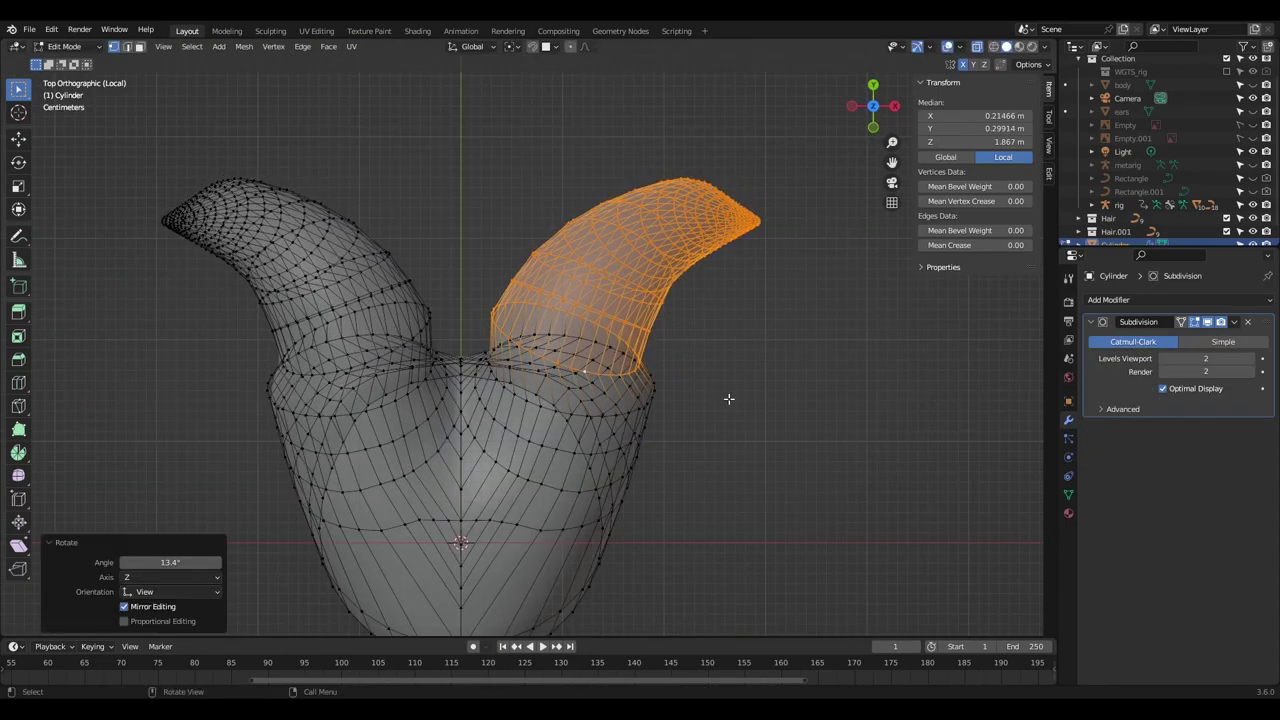
{"action": "key", "text": "g"}
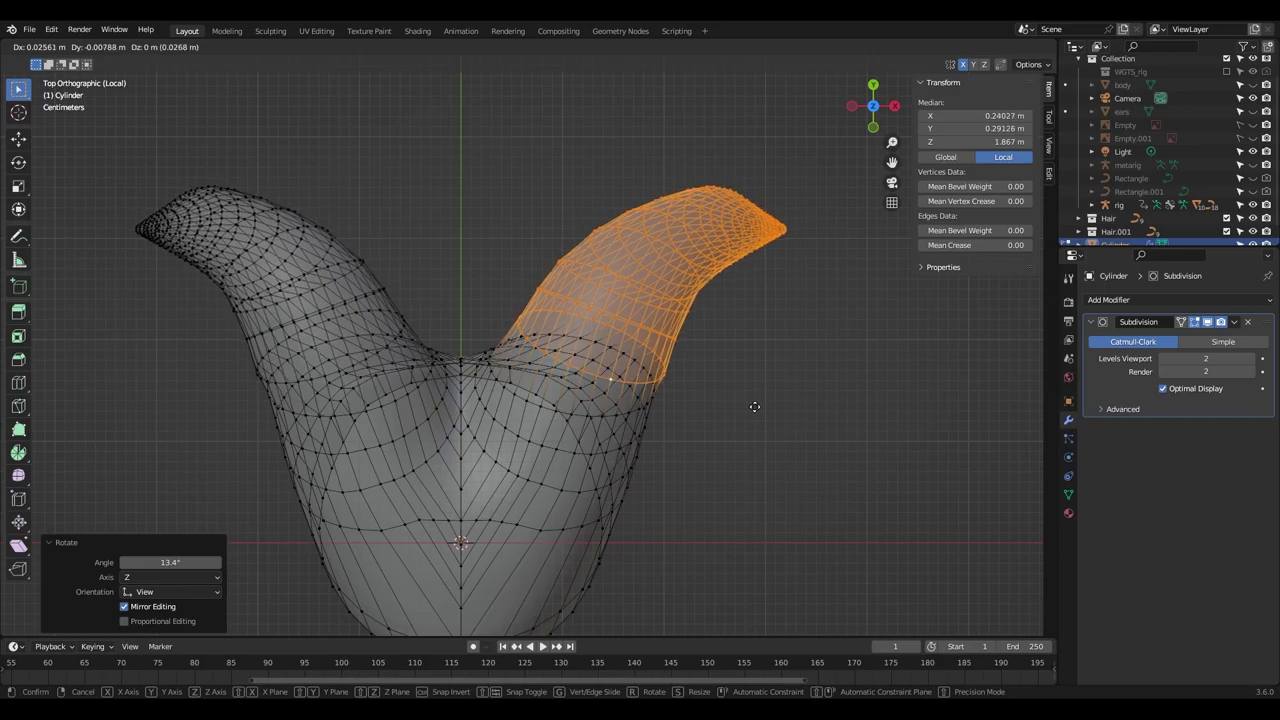
{"action": "left_click", "coordinate": [754, 407]}
{"action": "mouse_move", "coordinate": [752, 404]}
{"action": "middle_mouse_down"}
{"action": "mouse_move", "coordinate": [716, 310]}
{"action": "mouse_move", "coordinate": [612, 287]}
{"action": "mouse_move", "coordinate": [727, 411]}
{"action": "middle_mouse_up"}
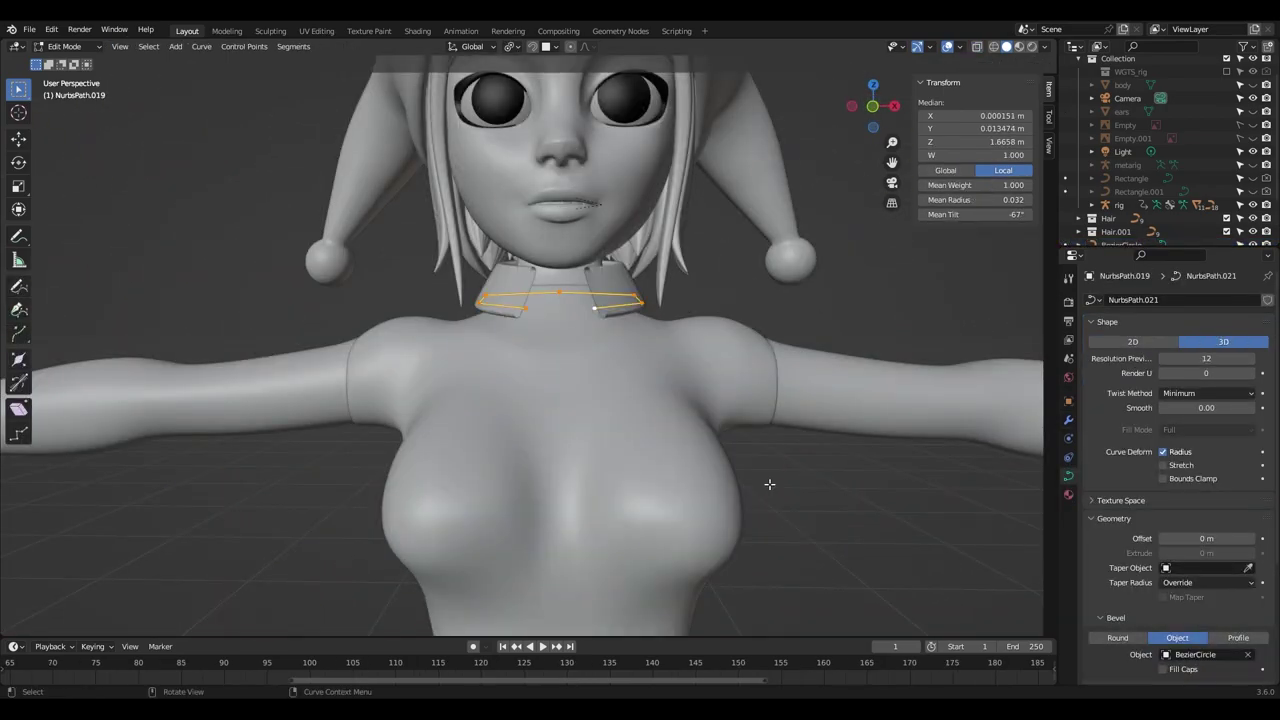
Lower the selected collar curve points vertically in front view.
{"action": "key", "text": "KP_1"}
{"action": "scroll", "coordinate": [706, 429], "scroll_direction": "up", "scroll_amount": 3}
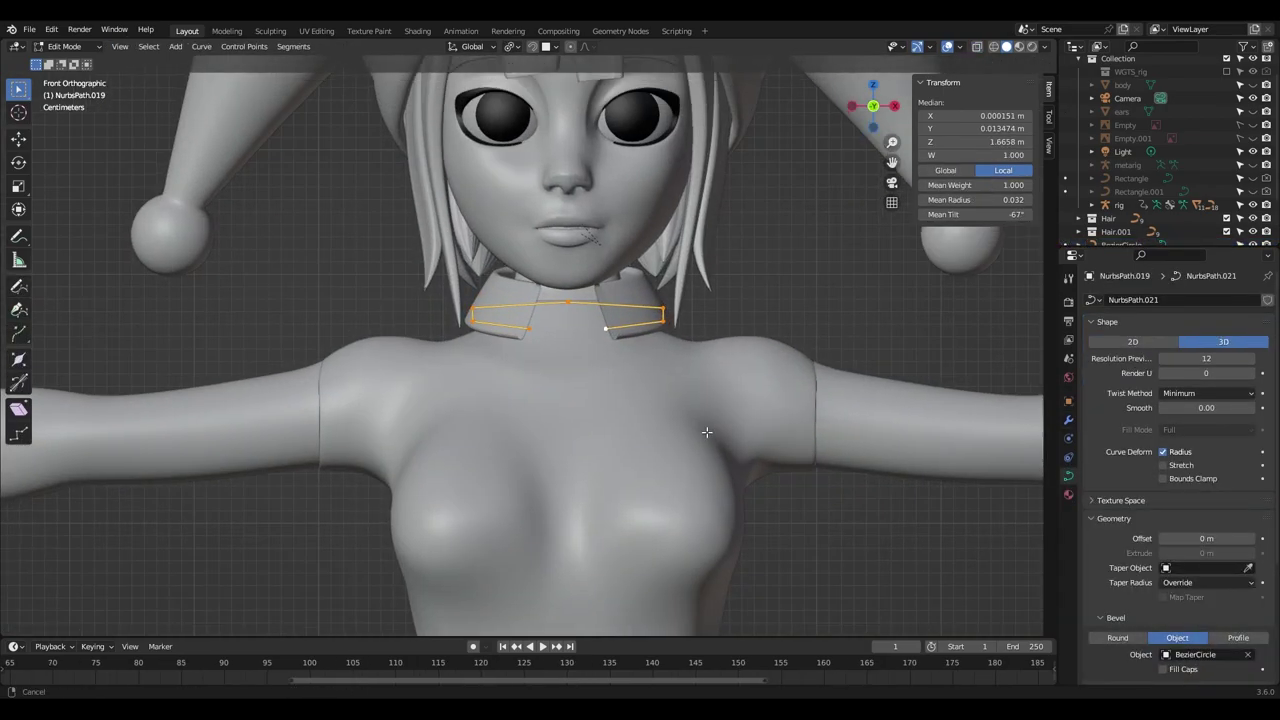
{"action": "scroll", "coordinate": [703, 431], "scroll_direction": "up", "scroll_amount": 2}
{"action": "scroll", "coordinate": [695, 425], "scroll_direction": "up", "scroll_amount": 2}
{"action": "middle_click_drag", "start_coordinate": [695, 425], "coordinate": [674, 441], "text": "shift"}
{"action": "key", "text": "g"}
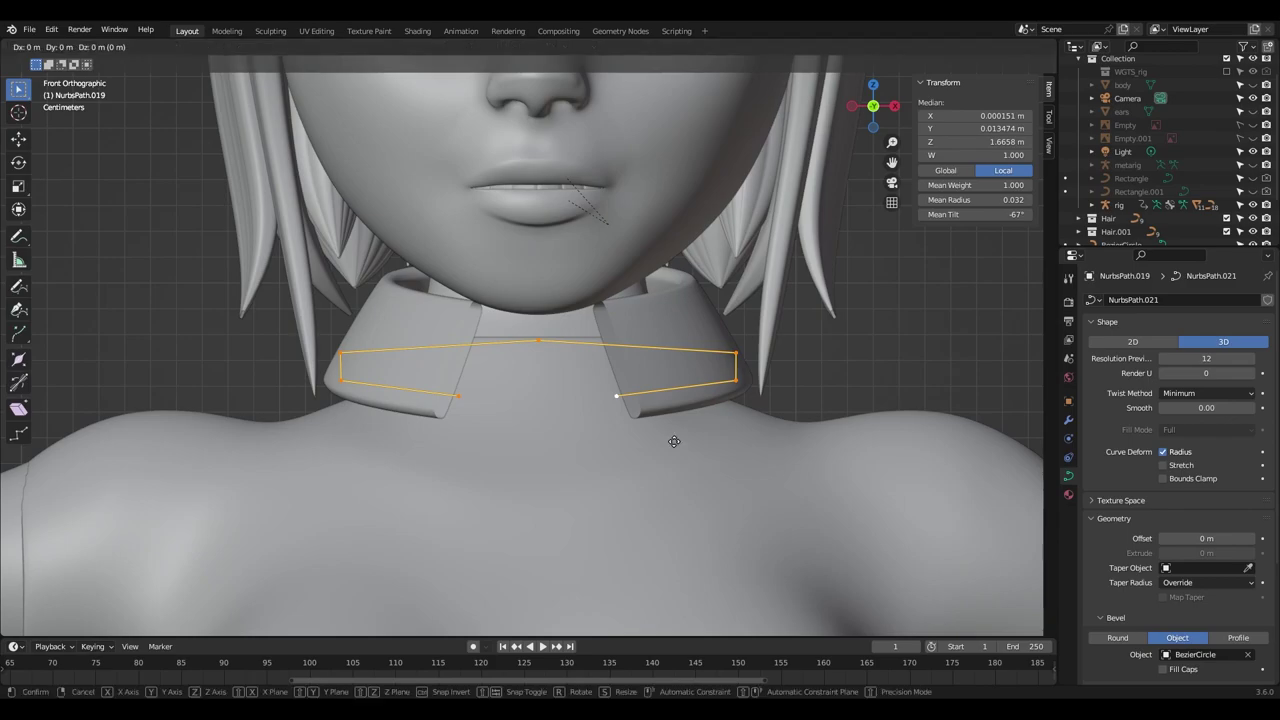
{"action": "key", "text": "z"}
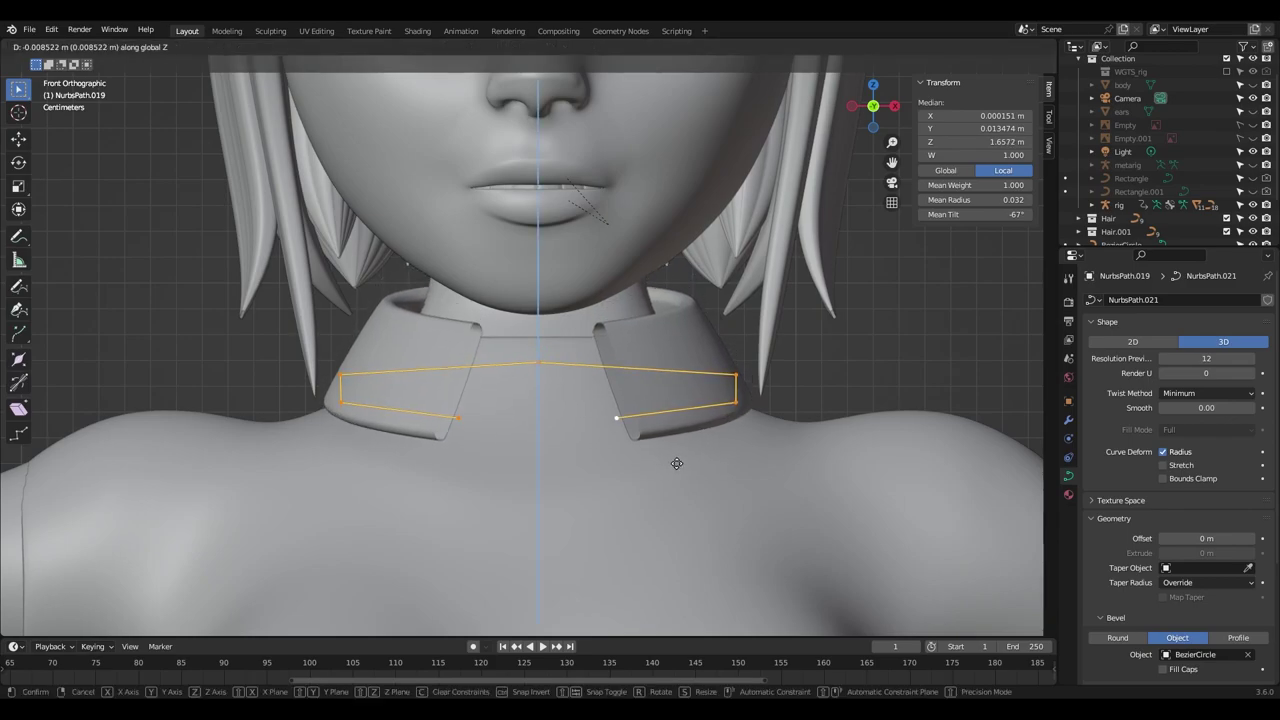
{"action": "left_click", "coordinate": [678, 458]}
Tilt the collar curve points and create a new material for the collar.
{"action": "key", "text": "ctrl+t"}
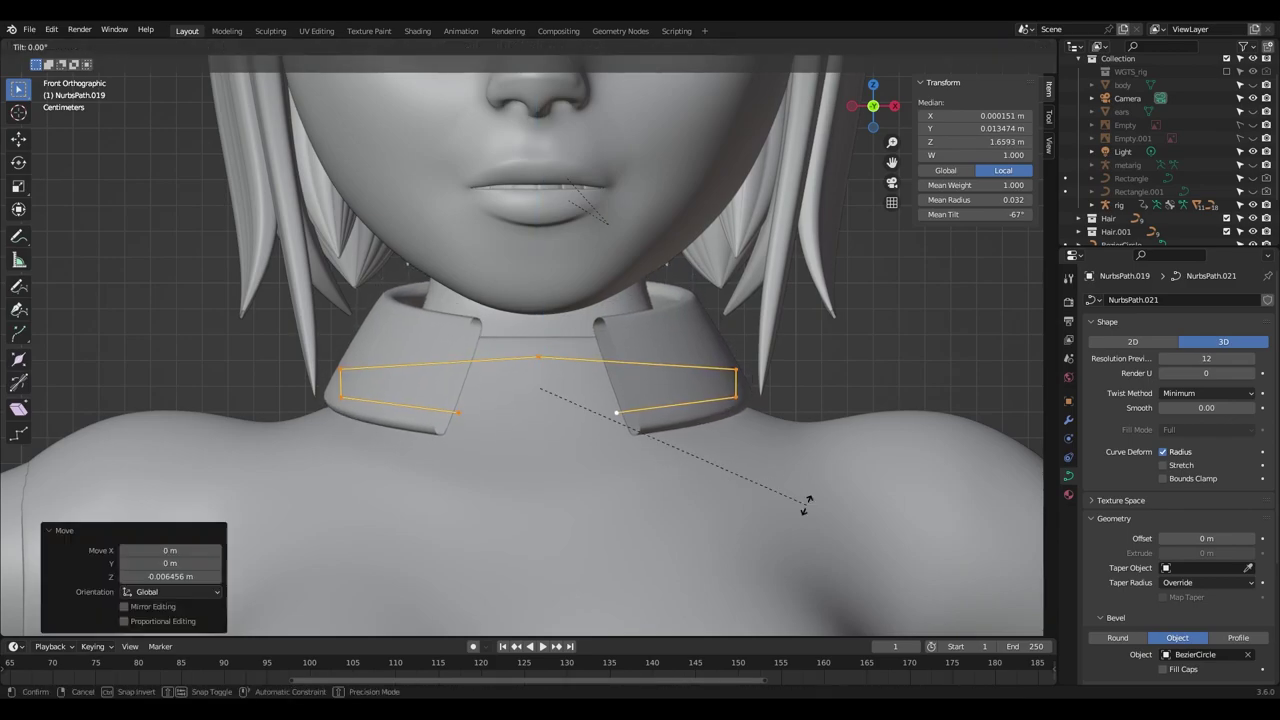
{"action": "left_click", "coordinate": [776, 540]}
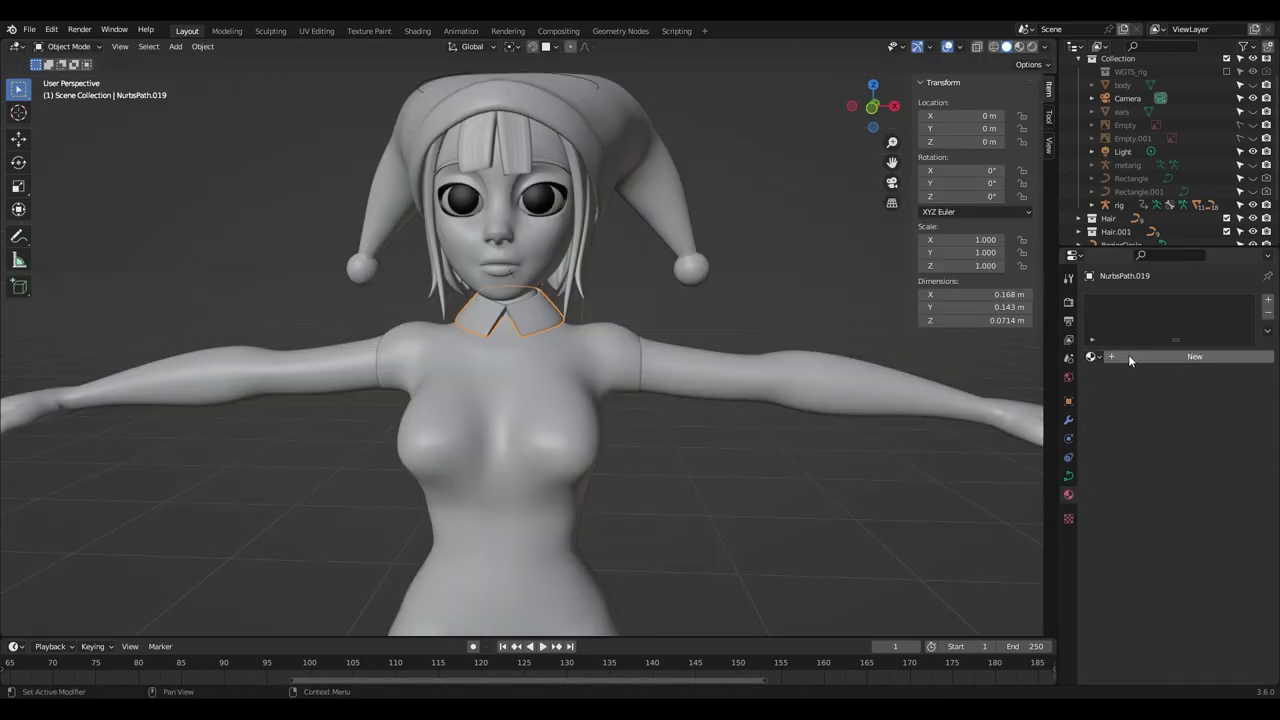
{"action": "left_click", "coordinate": [1129, 356]}
Set the collar's viewport display colour to yellow and the left shirt half's to blue.
{"action": "scroll", "coordinate": [1150, 526], "scroll_direction": "down", "scroll_amount": 10}
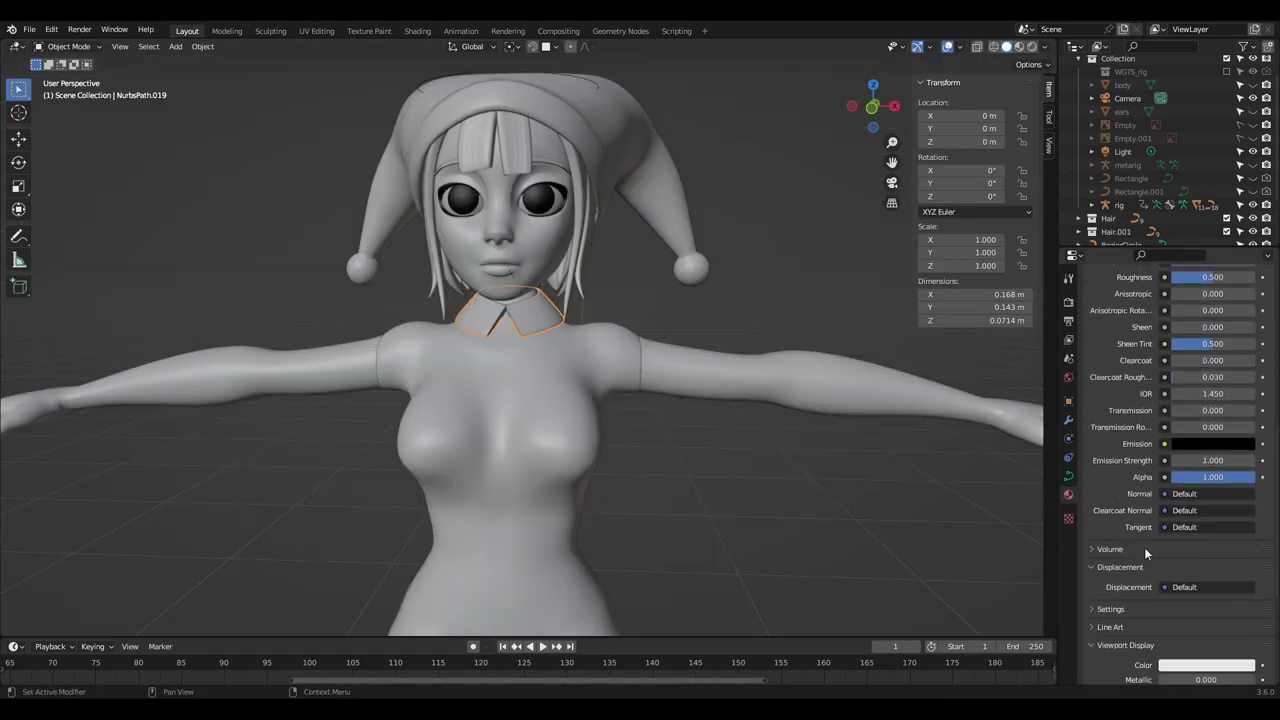
{"action": "scroll", "coordinate": [1144, 547], "scroll_direction": "down", "scroll_amount": 8}
{"action": "left_click", "coordinate": [1192, 467]}
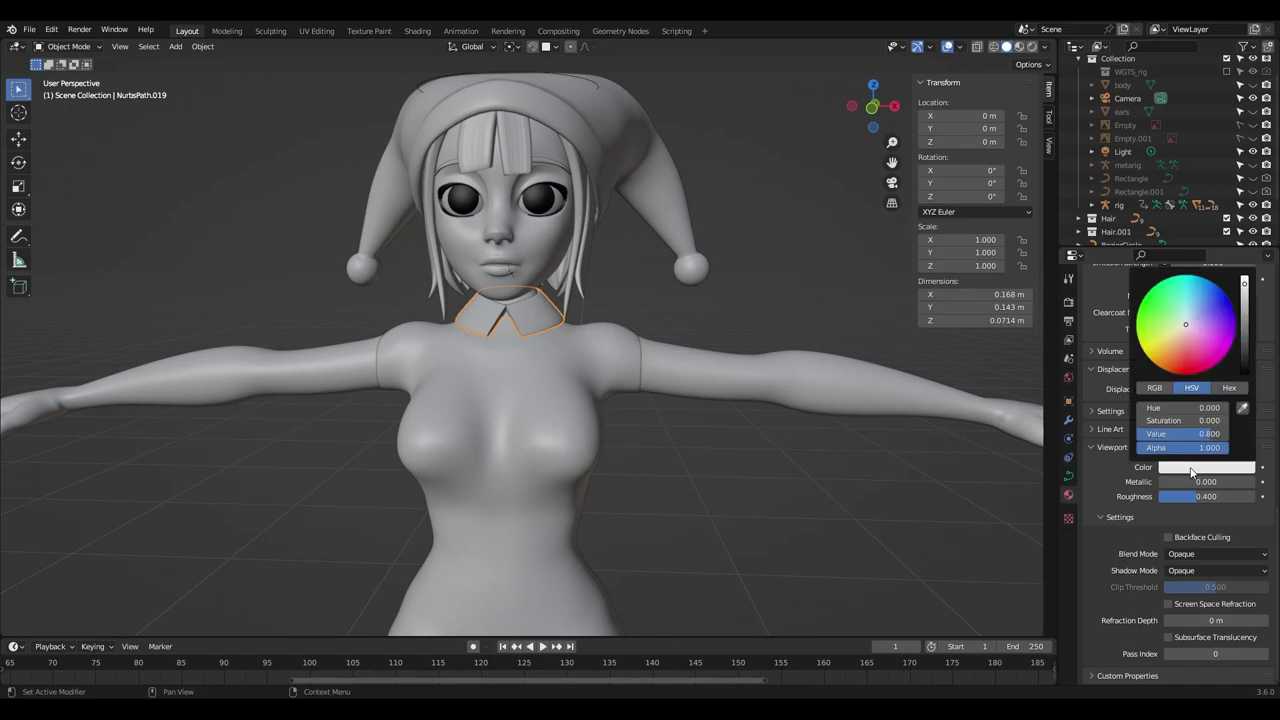
{"action": "left_click", "coordinate": [1141, 346]}
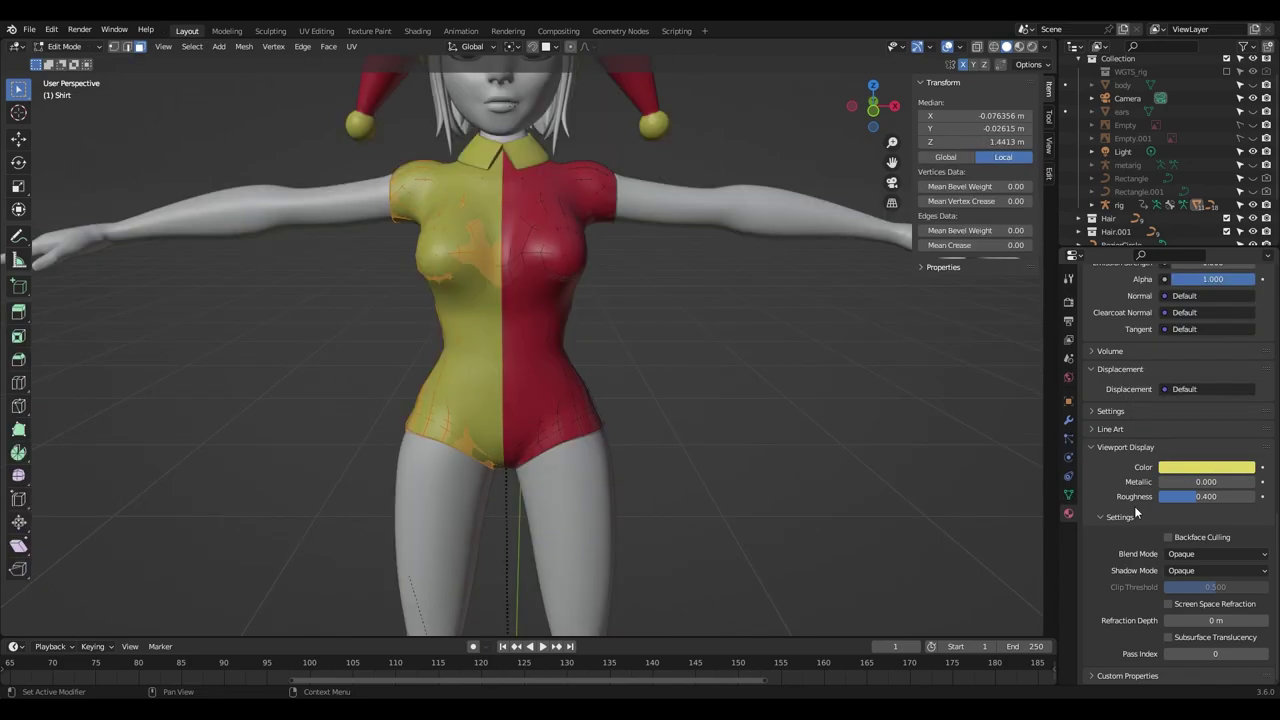
{"action": "left_click", "coordinate": [1183, 470]}
{"action": "mouse_move", "coordinate": [1174, 346]}
{"action": "left_mouse_down"}
{"action": "mouse_move", "coordinate": [1202, 278]}
{"action": "mouse_move", "coordinate": [1217, 286]}
{"action": "left_mouse_up"}
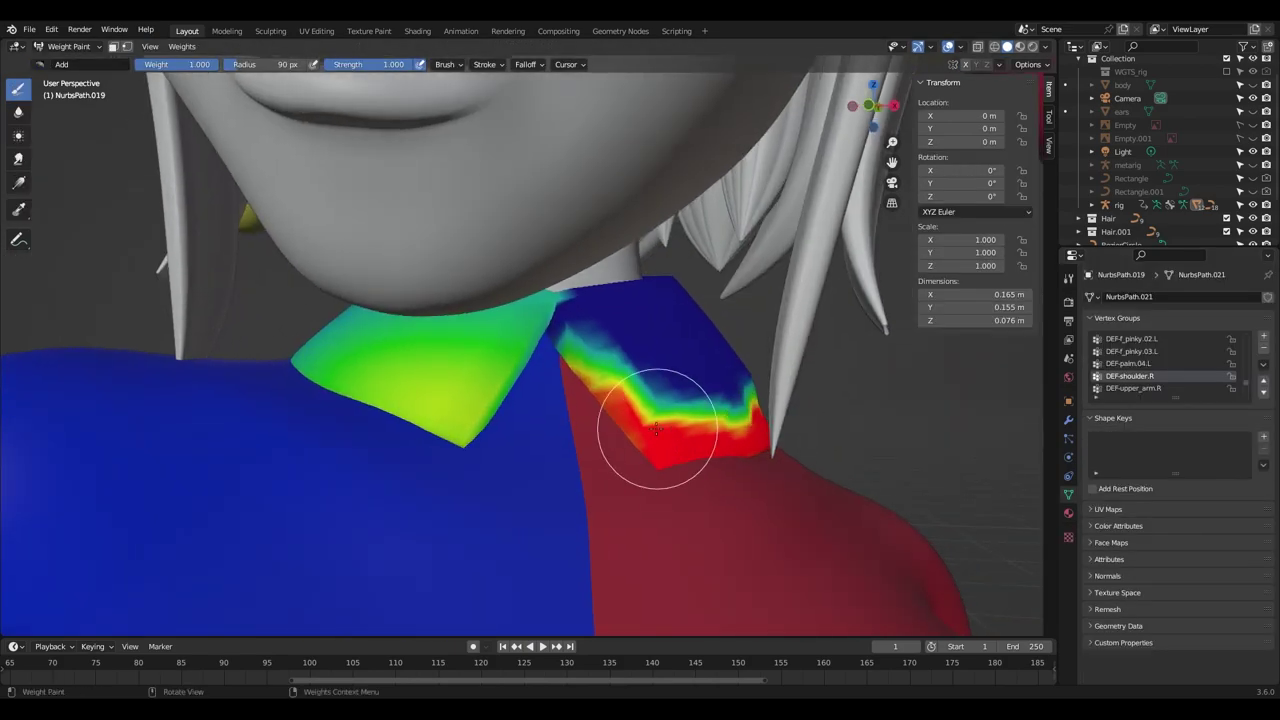
Weight paint full weight along the collar, with X-ray on to reach it.
{"action": "mouse_move", "coordinate": [657, 457]}
{"action": "left_mouse_down"}
{"action": "mouse_move", "coordinate": [606, 386]}
{"action": "mouse_move", "coordinate": [543, 351]}
{"action": "left_mouse_up"}
{"action": "mouse_move", "coordinate": [543, 351]}
{"action": "middle_mouse_down"}
{"action": "mouse_move", "coordinate": [496, 417]}
{"action": "mouse_move", "coordinate": [543, 508]}
{"action": "middle_mouse_up"}
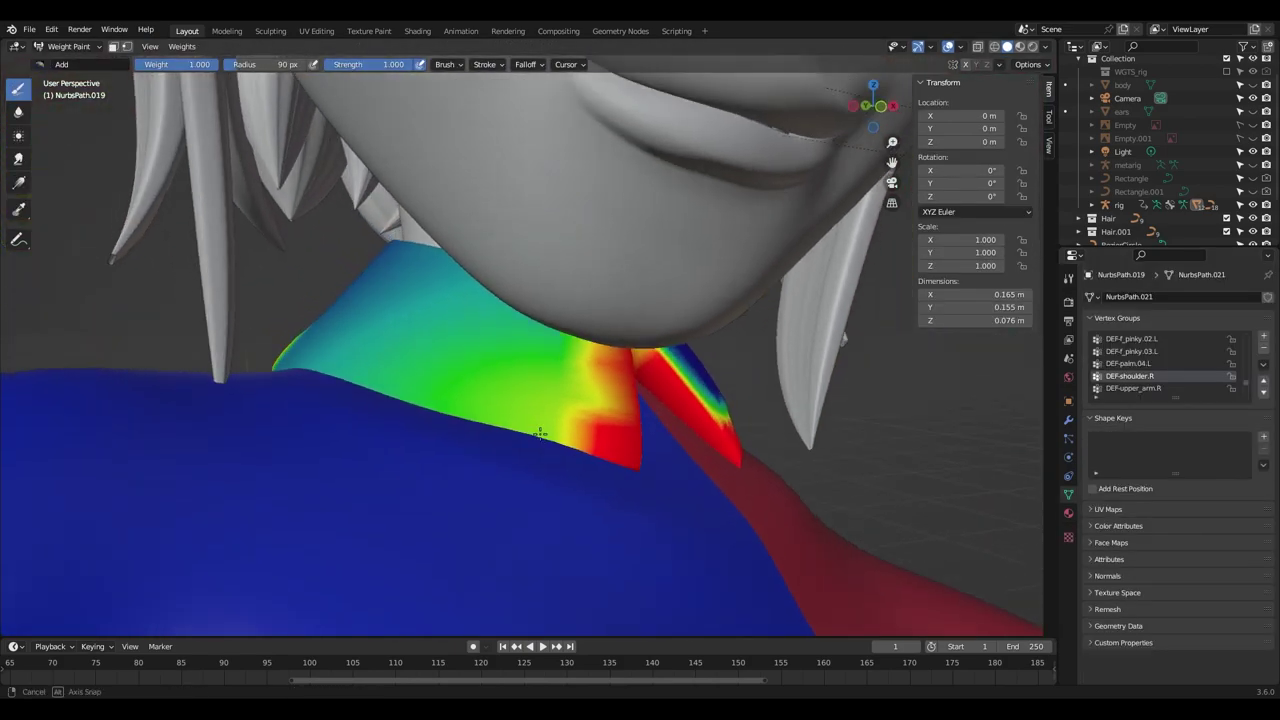
{"action": "mouse_move", "coordinate": [543, 508]}
{"action": "left_mouse_down"}
{"action": "mouse_move", "coordinate": [353, 438]}
{"action": "mouse_move", "coordinate": [414, 457]}
{"action": "left_mouse_up"}
{"action": "key", "text": "alt+z"}
{"action": "mouse_move", "coordinate": [414, 457]}
{"action": "middle_mouse_down"}
{"action": "mouse_move", "coordinate": [514, 491]}
{"action": "mouse_move", "coordinate": [429, 429]}
{"action": "middle_mouse_up"}
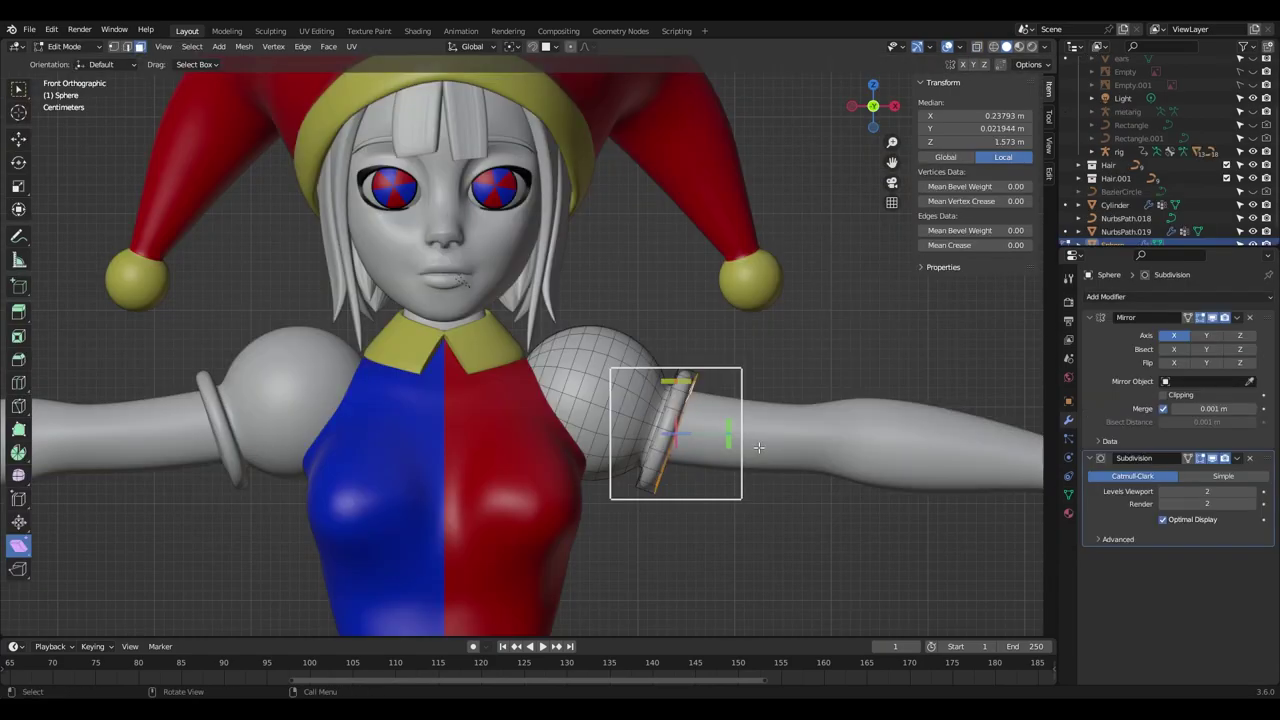
Move the sleeve cuff ring into its new position on the arm.
{"action": "key", "text": "g"}
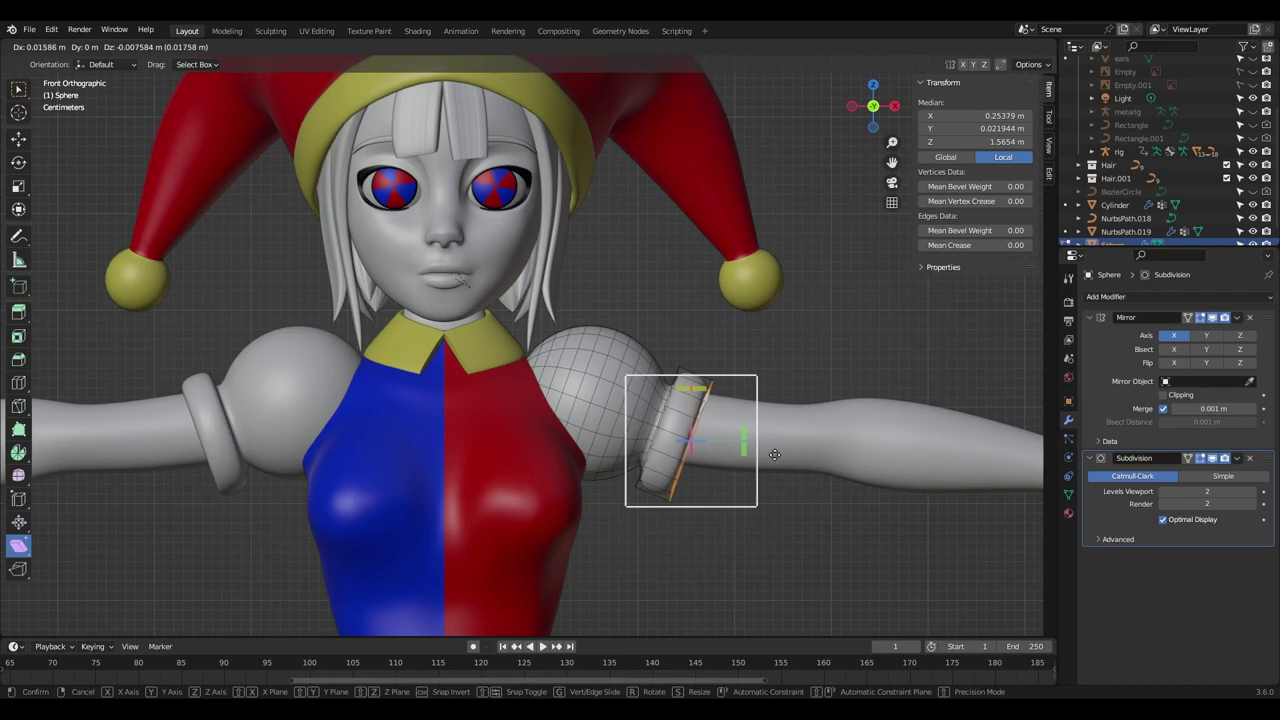
{"action": "left_click", "coordinate": [774, 454]}
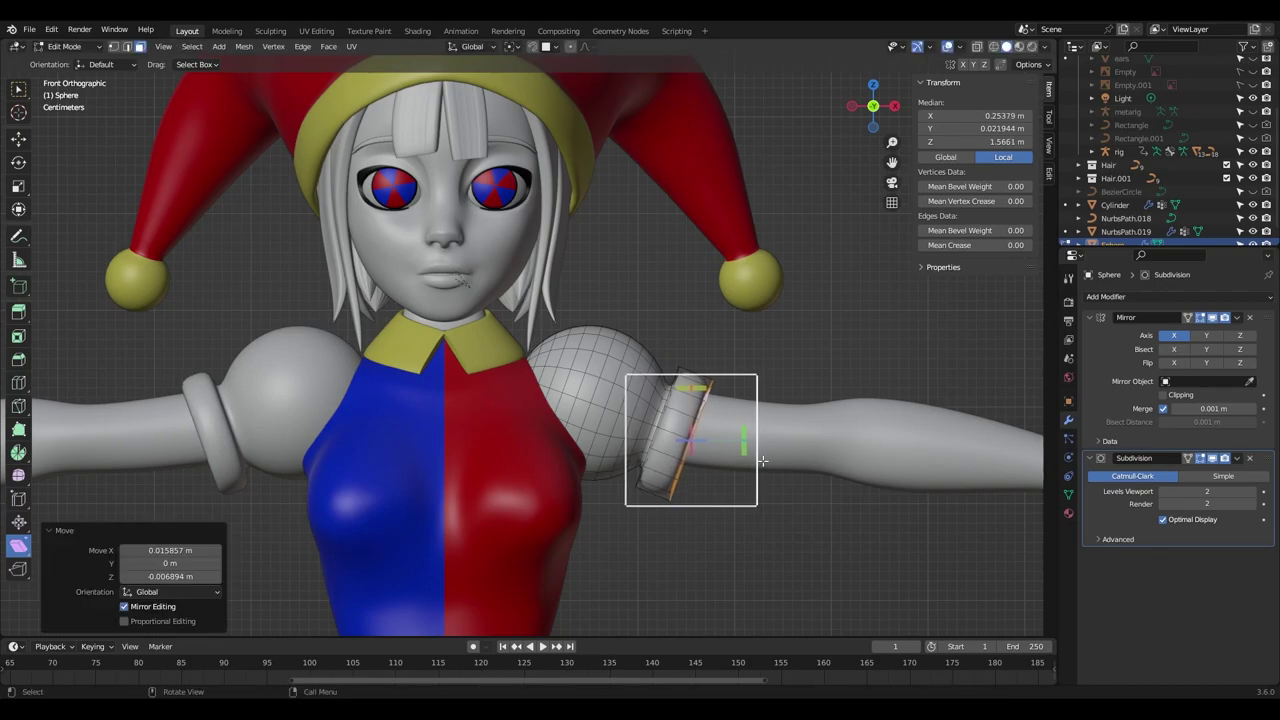
{"action": "scroll", "coordinate": [700, 450], "scroll_direction": "up", "scroll_amount": 2}
Select the shoulder sphere's upper-half loops and assign the blue Material.005.
{"action": "left_click", "coordinate": [690, 473], "text": "alt"}
{"action": "left_click", "coordinate": [690, 473], "text": "alt"}
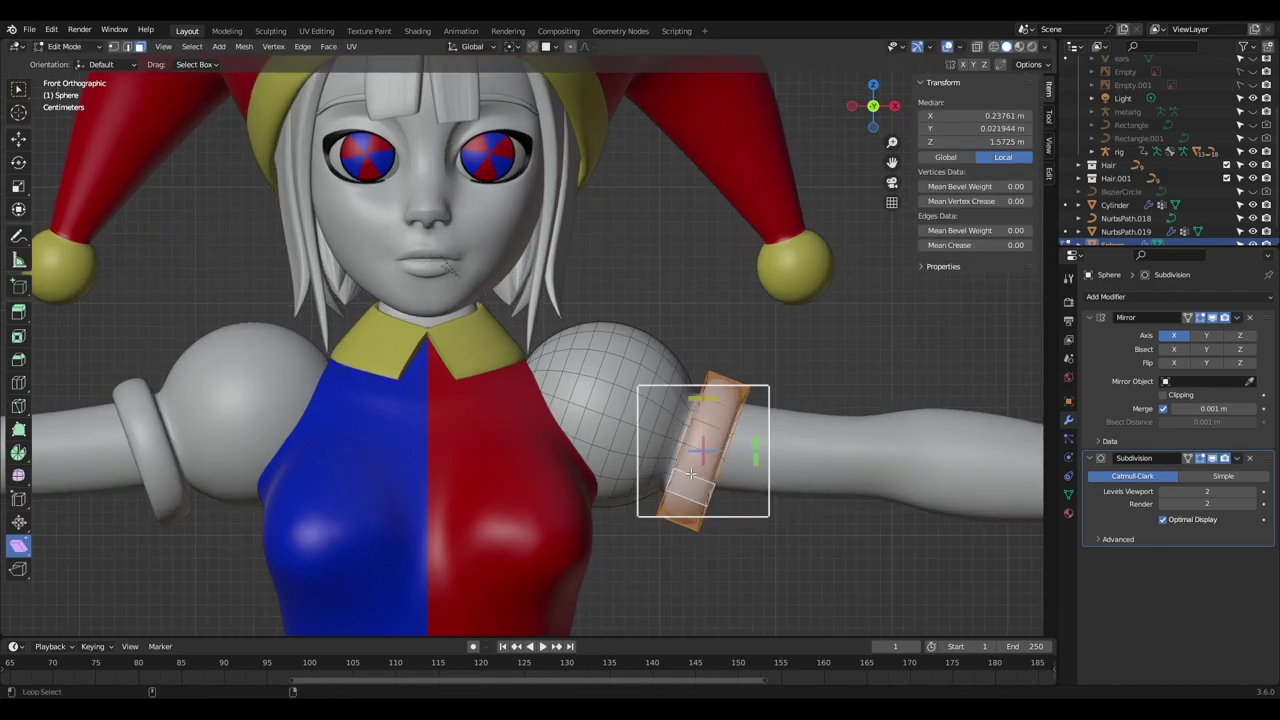
{"action": "mouse_move", "coordinate": [750, 477]}
{"action": "middle_mouse_down"}
{"action": "mouse_move", "coordinate": [682, 482]}
{"action": "mouse_move", "coordinate": [668, 458]}
{"action": "middle_mouse_up"}
{"action": "left_click", "coordinate": [682, 482], "text": "alt"}
{"action": "key", "text": "alt+z"}
{"action": "left_click", "coordinate": [1127, 499]}
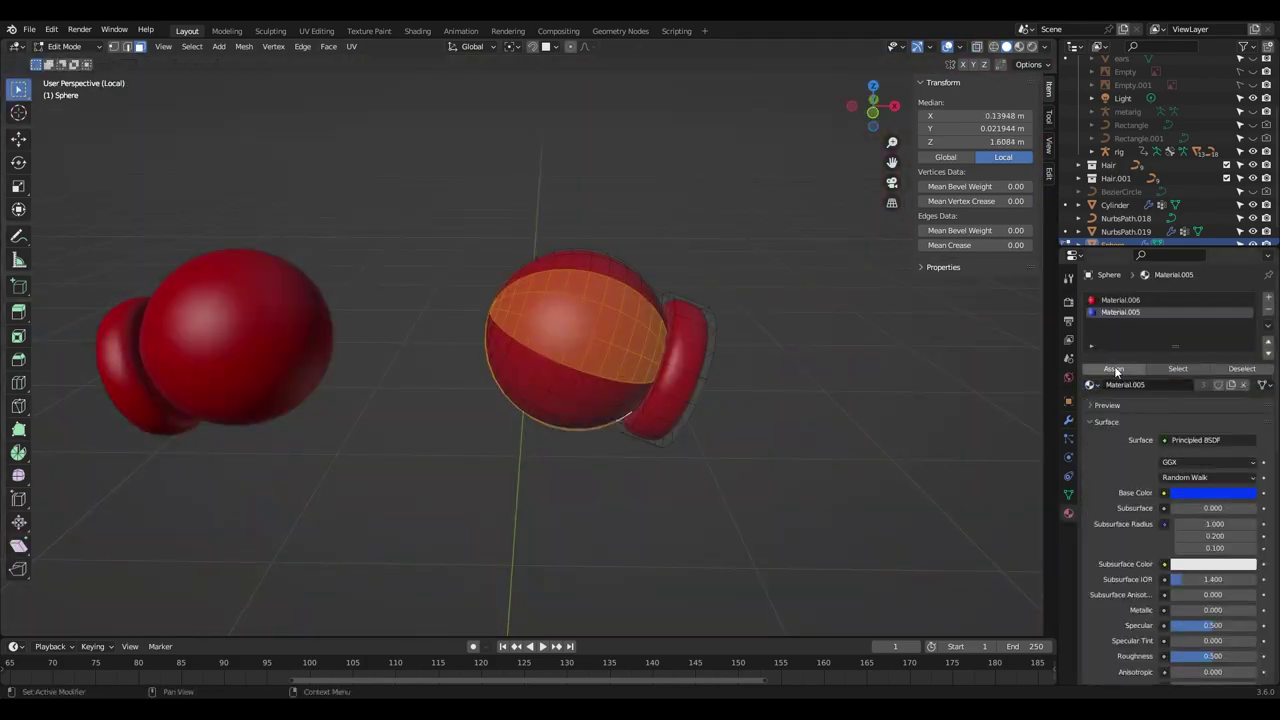
{"action": "scroll", "coordinate": [843, 405], "scroll_direction": "down", "scroll_amount": 2}
{"action": "scroll", "coordinate": [840, 388], "scroll_direction": "down", "scroll_amount": 2}
{"action": "scroll", "coordinate": [830, 386], "scroll_direction": "up", "scroll_amount": 2}
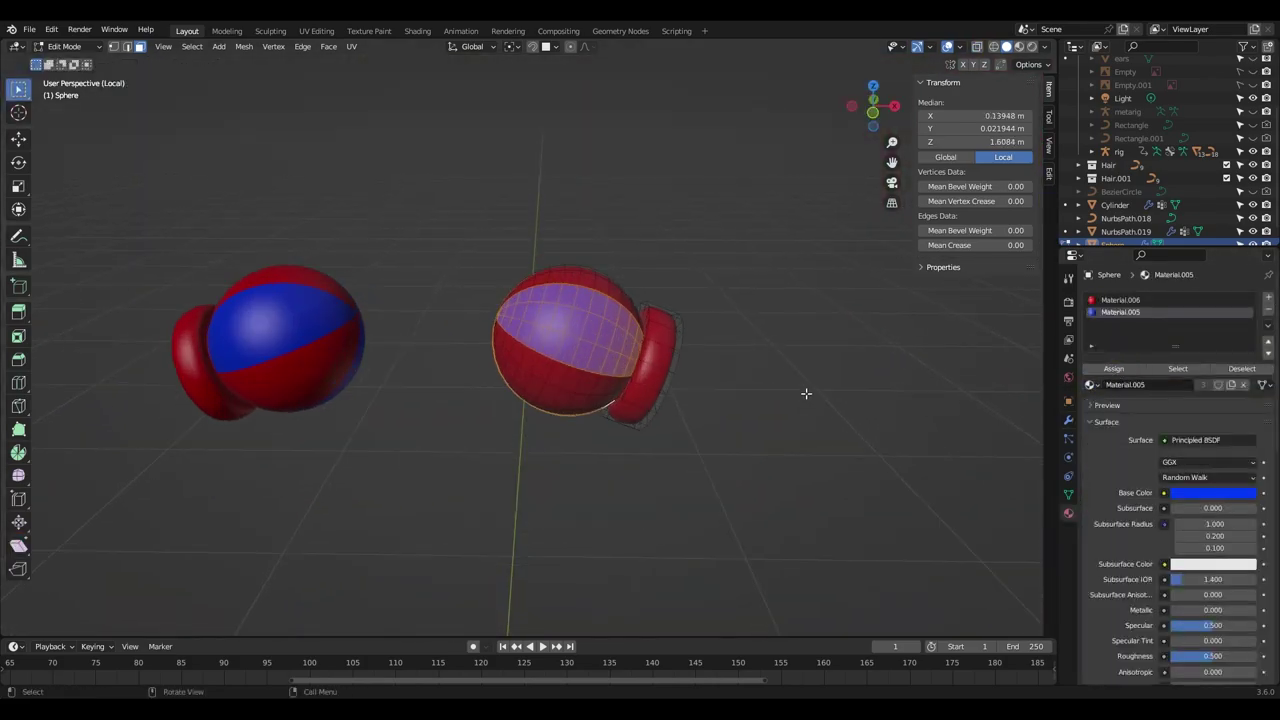
{"action": "scroll", "coordinate": [806, 391], "scroll_direction": "up", "scroll_amount": 2}
{"action": "mouse_move", "coordinate": [763, 403]}
{"action": "middle_mouse_down"}
{"action": "mouse_move", "coordinate": [757, 380]}
{"action": "mouse_move", "coordinate": [808, 354]}
{"action": "mouse_move", "coordinate": [768, 352]}
{"action": "mouse_move", "coordinate": [789, 357]}
{"action": "mouse_move", "coordinate": [763, 357]}
{"action": "mouse_move", "coordinate": [783, 357]}
{"action": "mouse_move", "coordinate": [766, 371]}
{"action": "middle_mouse_up"}
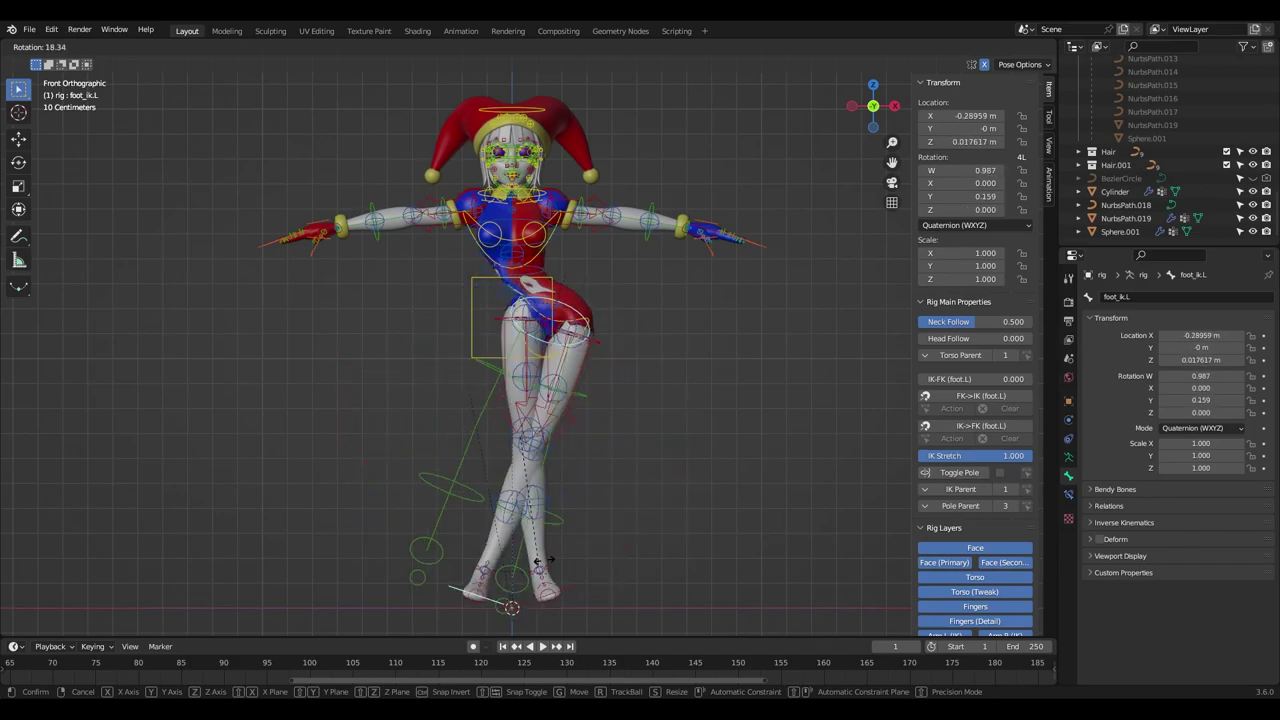
Test-pose the rig: rotate the right foot, scale f_index.01_master.R, and move the hand IK controls beside the hips.
{"action": "key", "text": "Escape"}
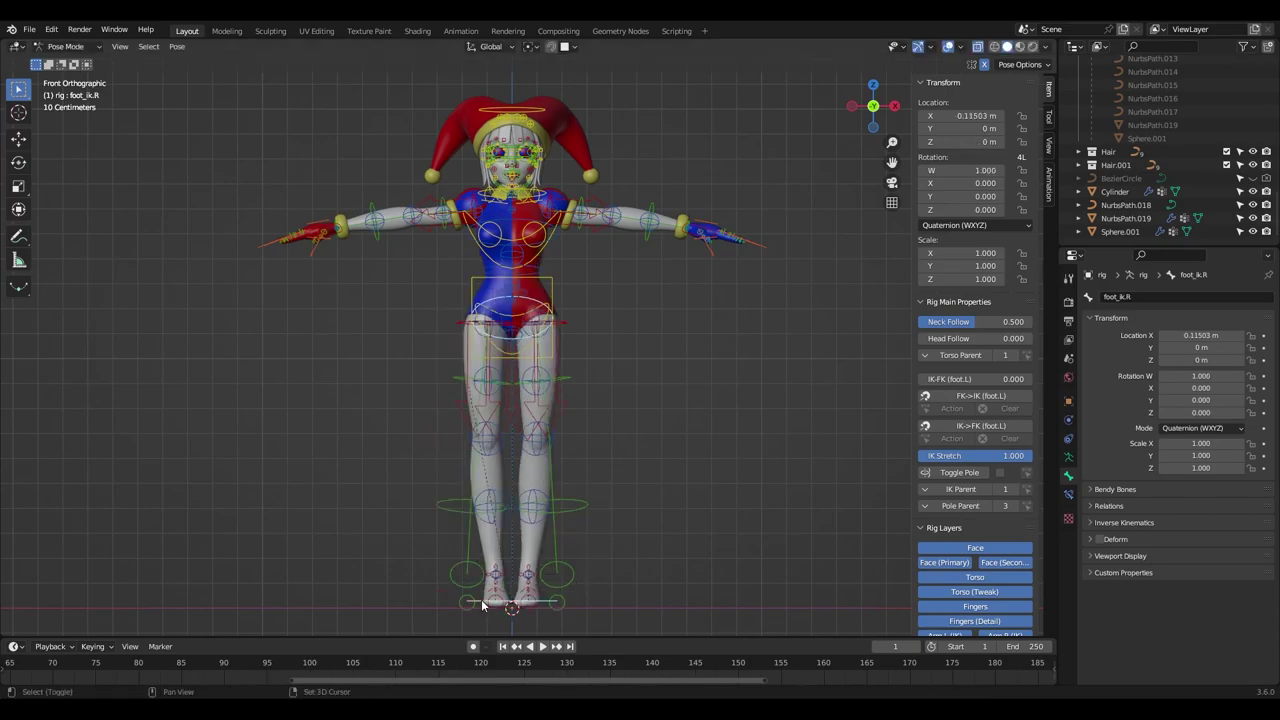
{"action": "left_click", "coordinate": [481, 599]}
{"action": "key", "text": "r"}
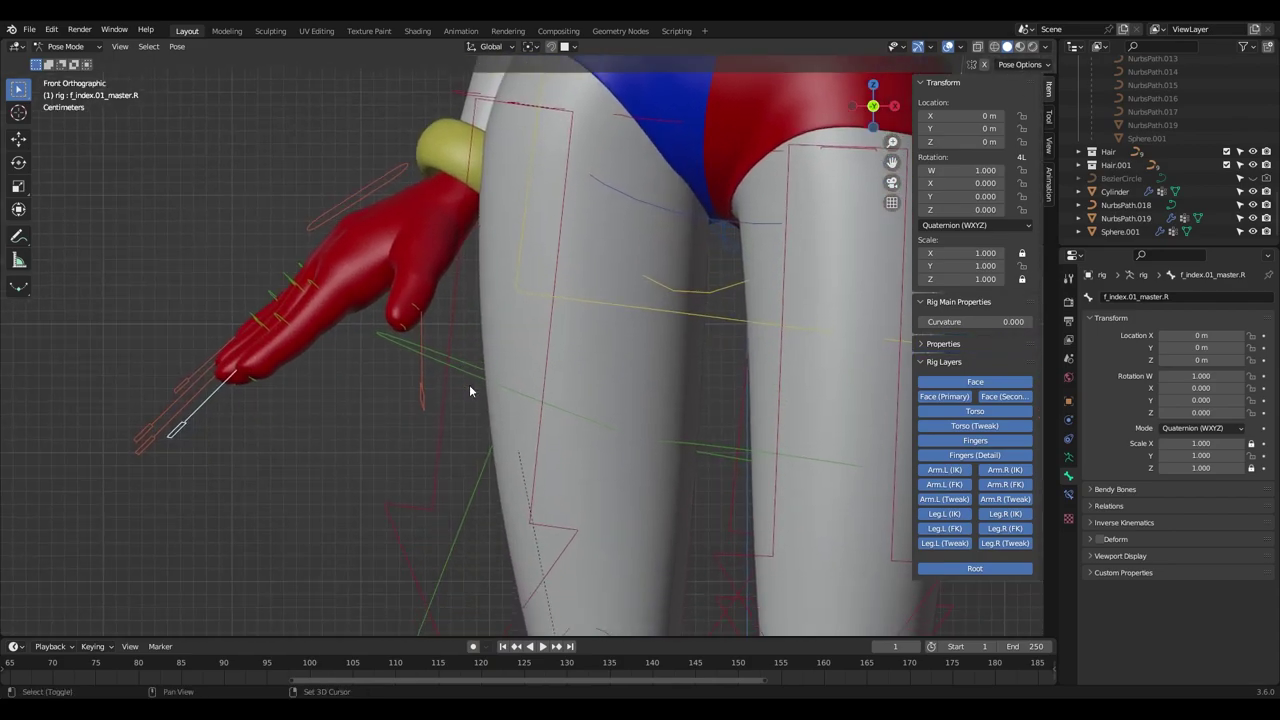
{"action": "middle_click_drag", "start_coordinate": [451, 403], "coordinate": [591, 409], "text": "shift"}
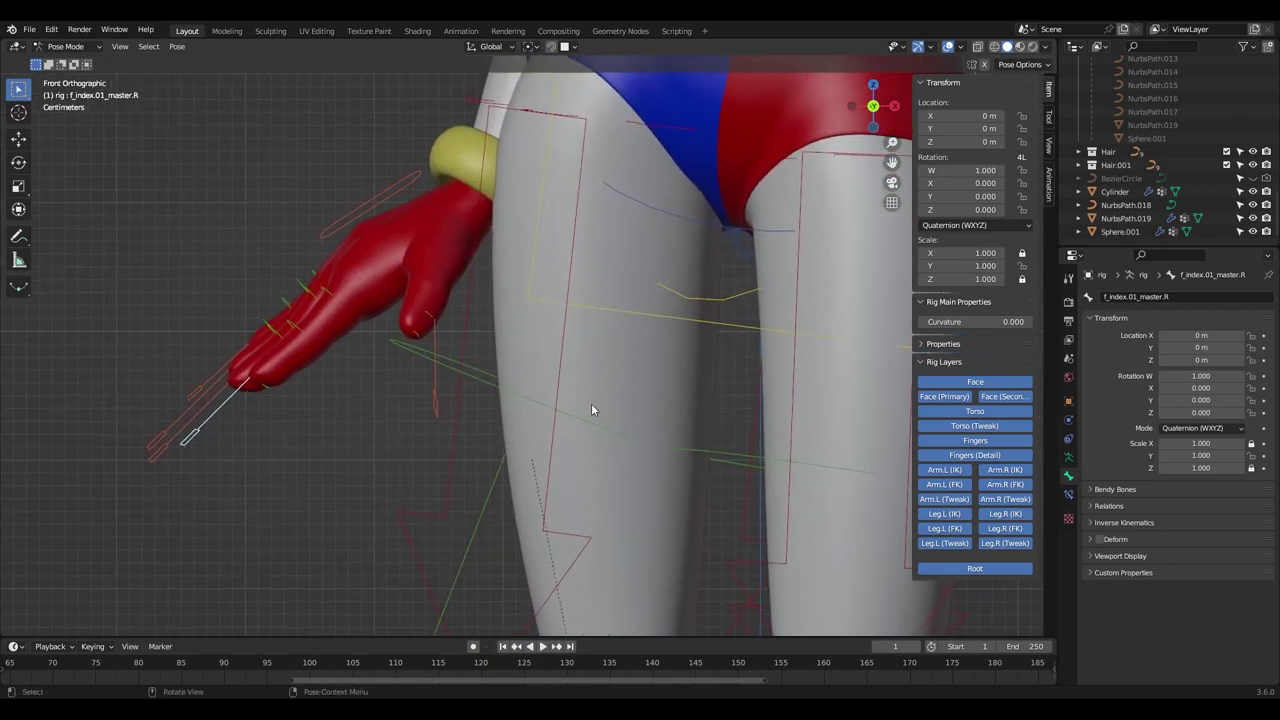
{"action": "key", "text": "s"}
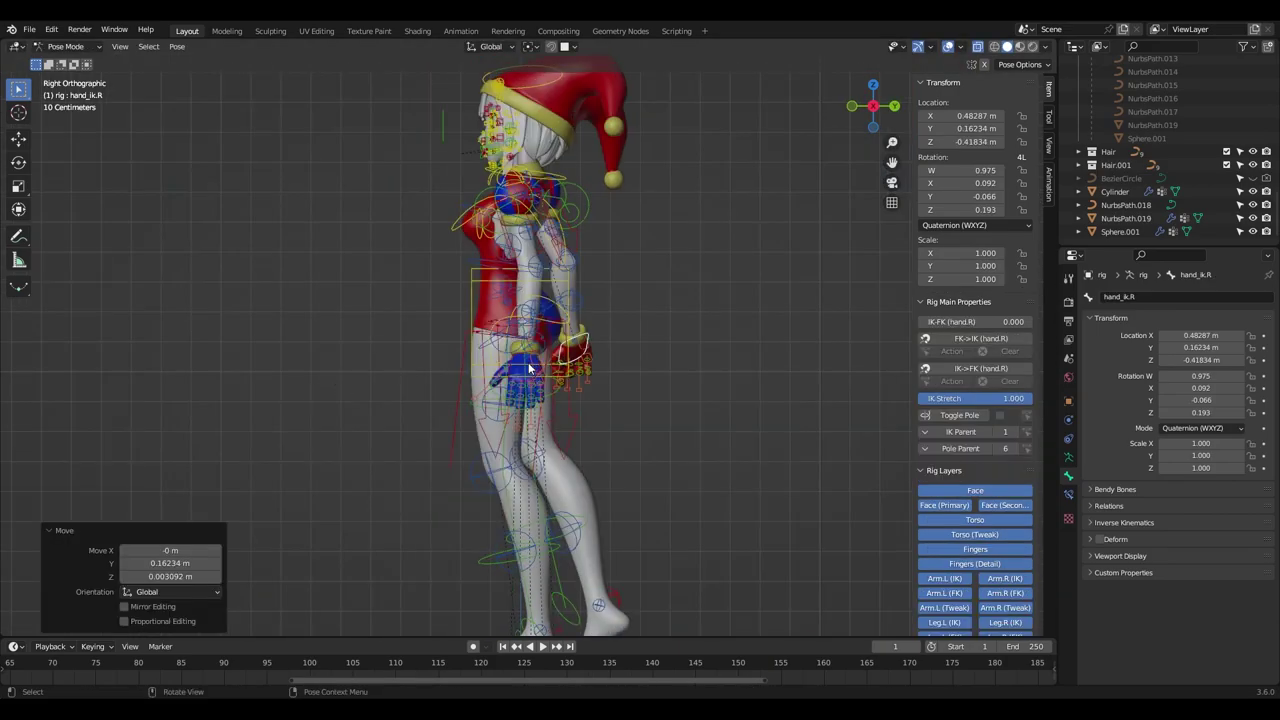
{"action": "left_click", "coordinate": [528, 368]}
{"action": "key", "text": "g"}
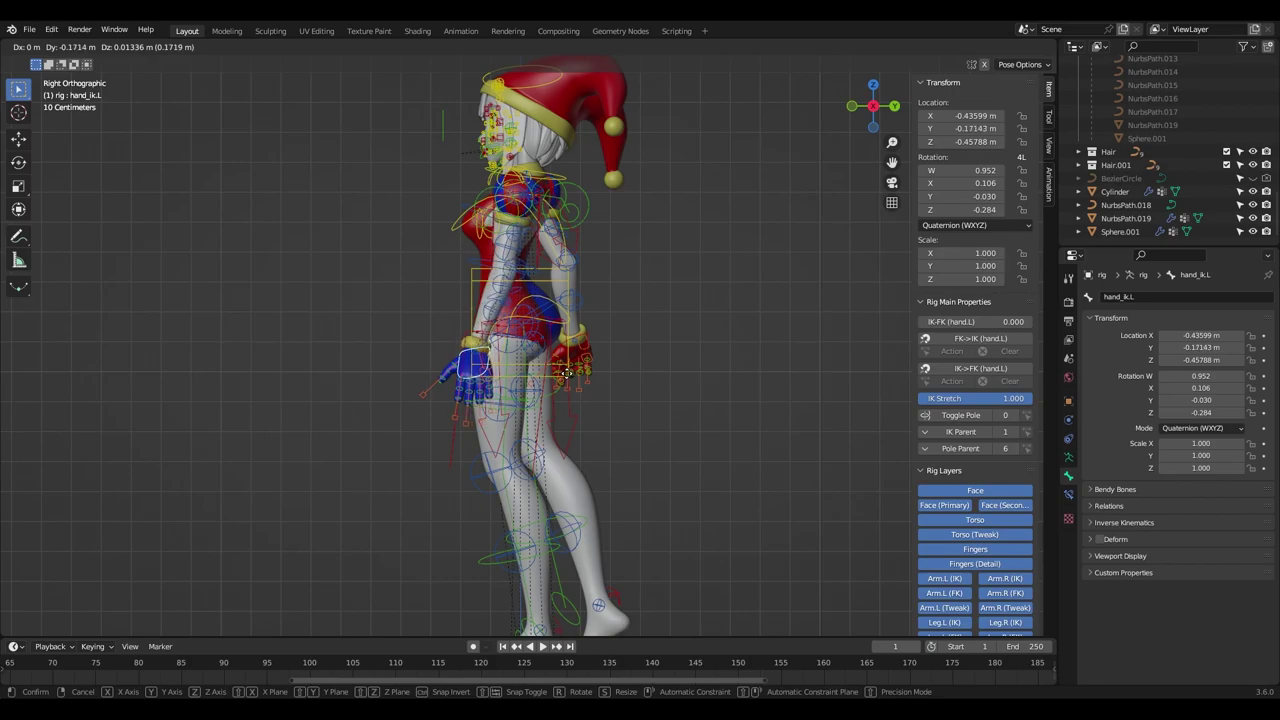
{"action": "scroll", "coordinate": [730, 365], "scroll_direction": "up", "scroll_amount": 3}
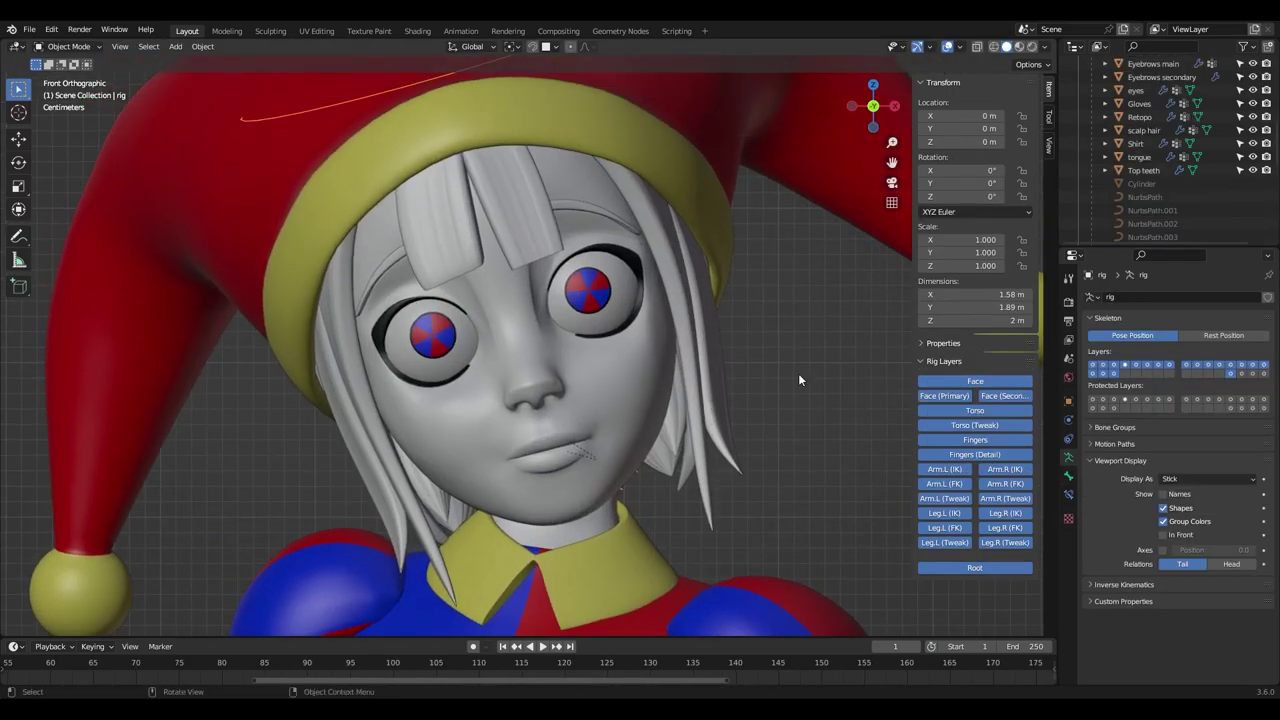
Zoom over the coloured jester, bring up the shading pie, then open a recent character .blend file.
{"action": "scroll", "coordinate": [660, 354], "scroll_direction": "up", "scroll_amount": 2}
{"action": "scroll", "coordinate": [603, 352], "scroll_direction": "up", "scroll_amount": 2}
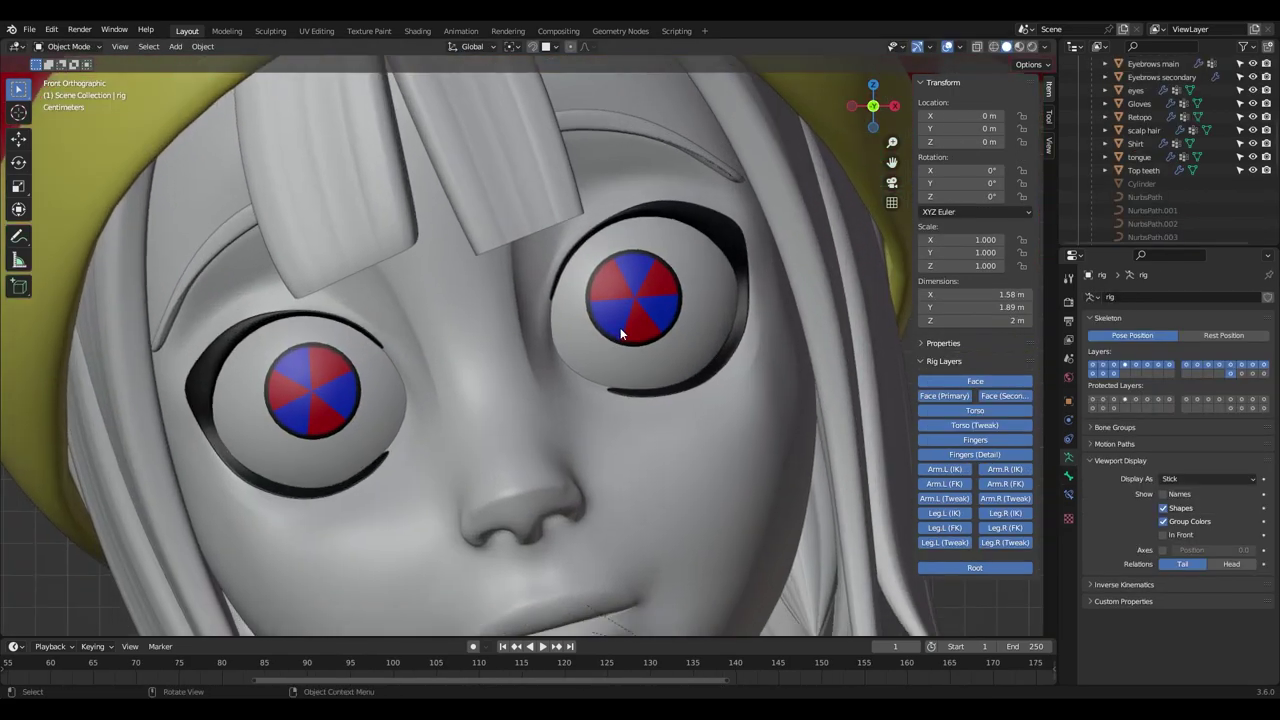
{"action": "scroll", "coordinate": [640, 370], "scroll_direction": "down", "scroll_amount": 5}
{"action": "scroll", "coordinate": [674, 330], "scroll_direction": "down", "scroll_amount": 4}
{"action": "scroll", "coordinate": [666, 339], "scroll_direction": "down", "scroll_amount": 2}
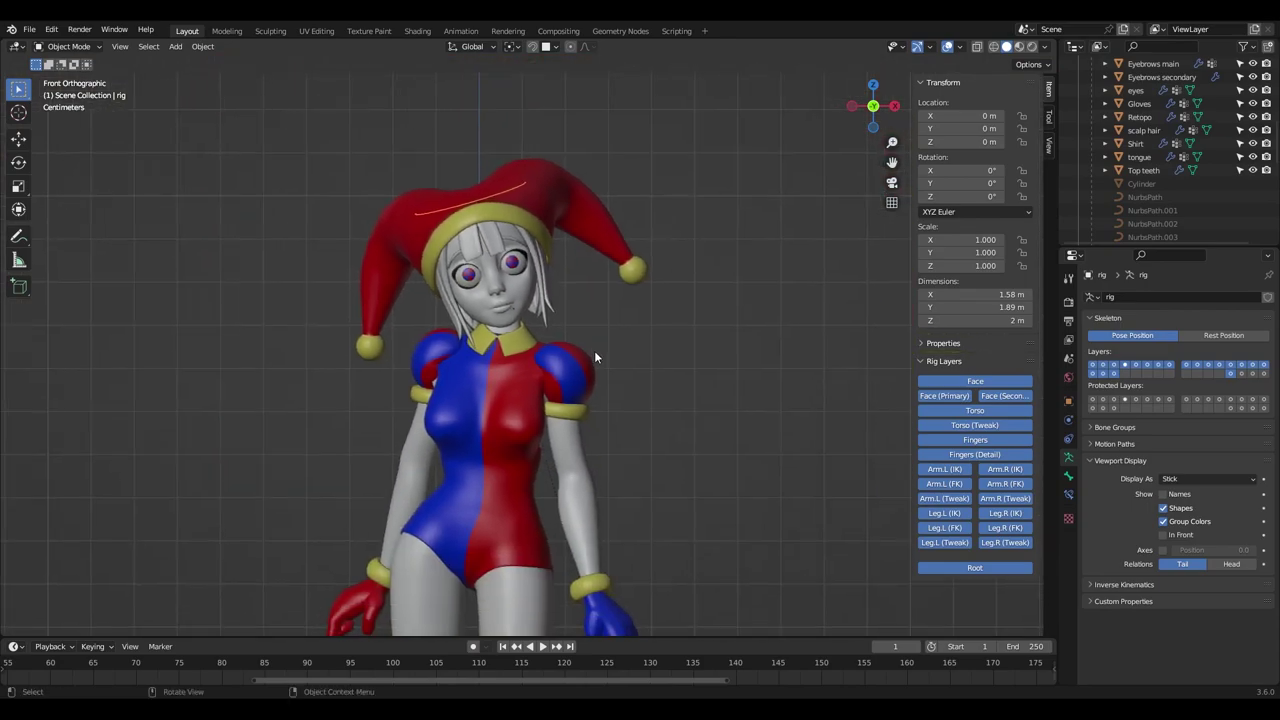
{"action": "key", "text": "z"}
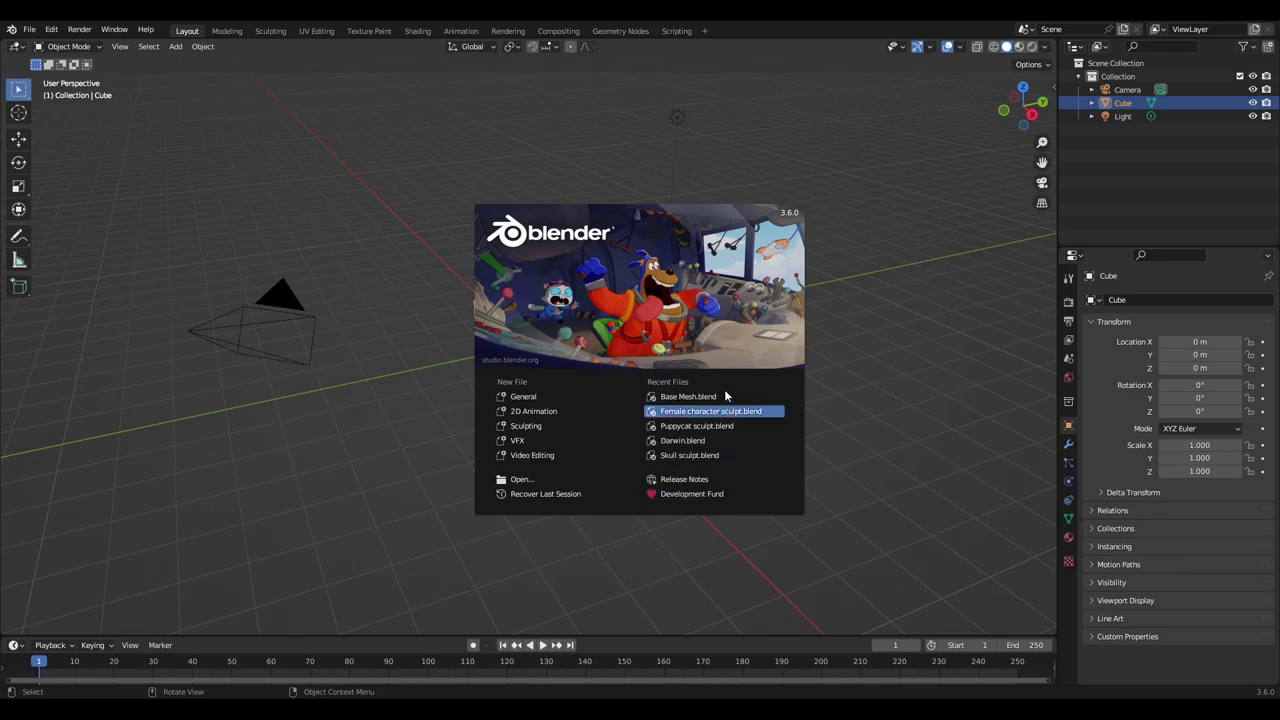
{"action": "left_click", "coordinate": [694, 397]}
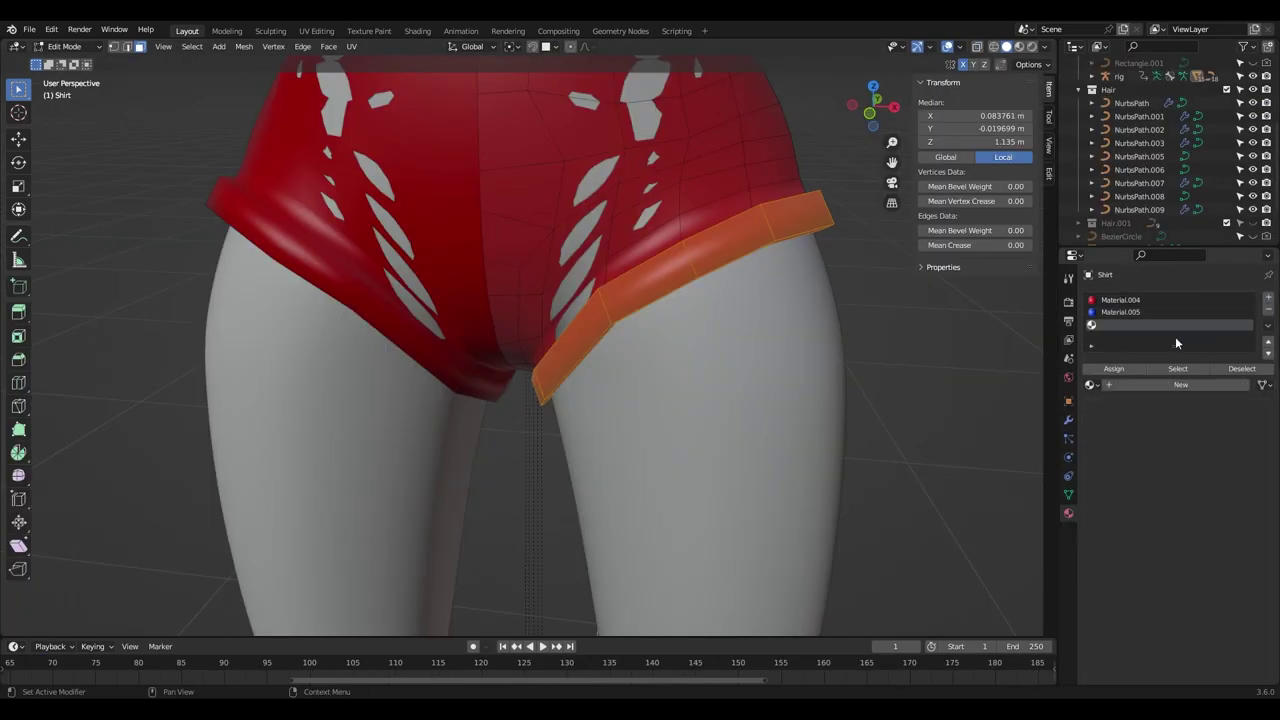
Assign the yellow Material.003 to the shorts' leg hems.
{"action": "left_click", "coordinate": [1092, 385]}
{"action": "left_click", "coordinate": [1116, 481]}
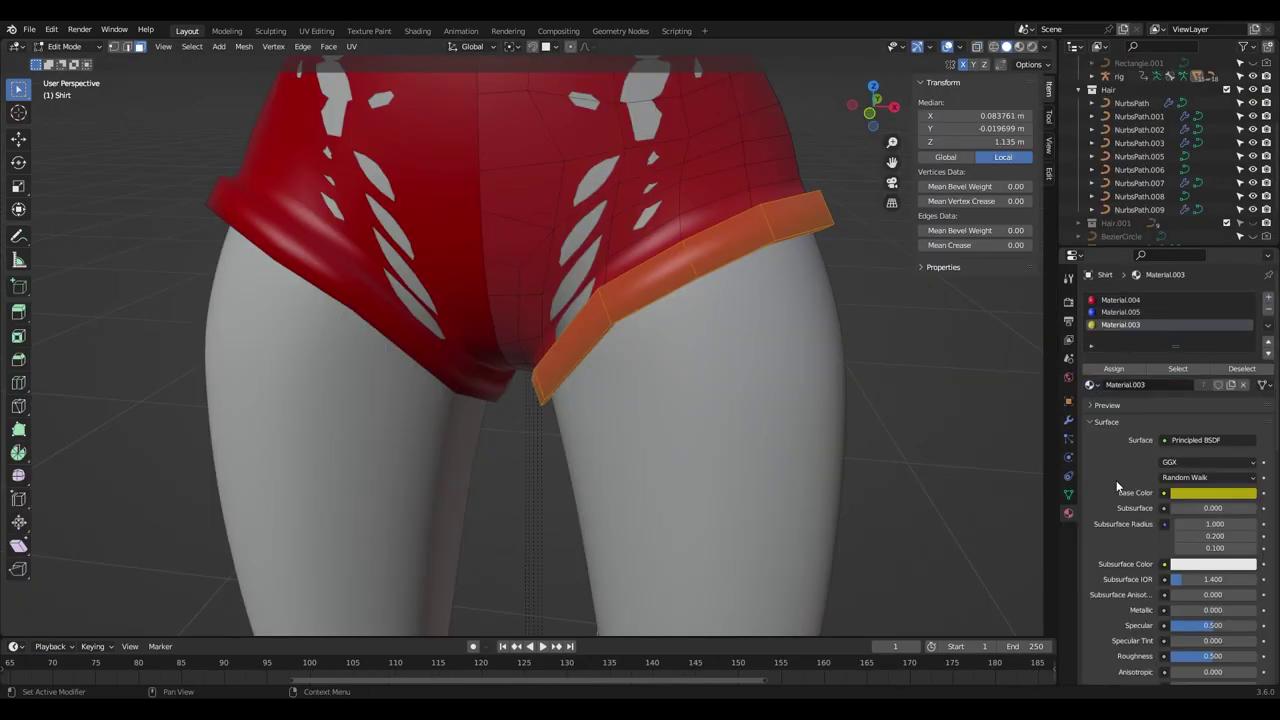
{"action": "left_click", "coordinate": [1129, 372]}
Paint weight onto Retopo.001's thigh area and orbit to check it from another side.
{"action": "scroll", "coordinate": [789, 386], "scroll_direction": "down", "scroll_amount": 2}
{"action": "scroll", "coordinate": [794, 371], "scroll_direction": "down", "scroll_amount": 2}
{"action": "scroll", "coordinate": [774, 380], "scroll_direction": "down", "scroll_amount": 1}
{"action": "scroll", "coordinate": [725, 373], "scroll_direction": "down", "scroll_amount": 2}
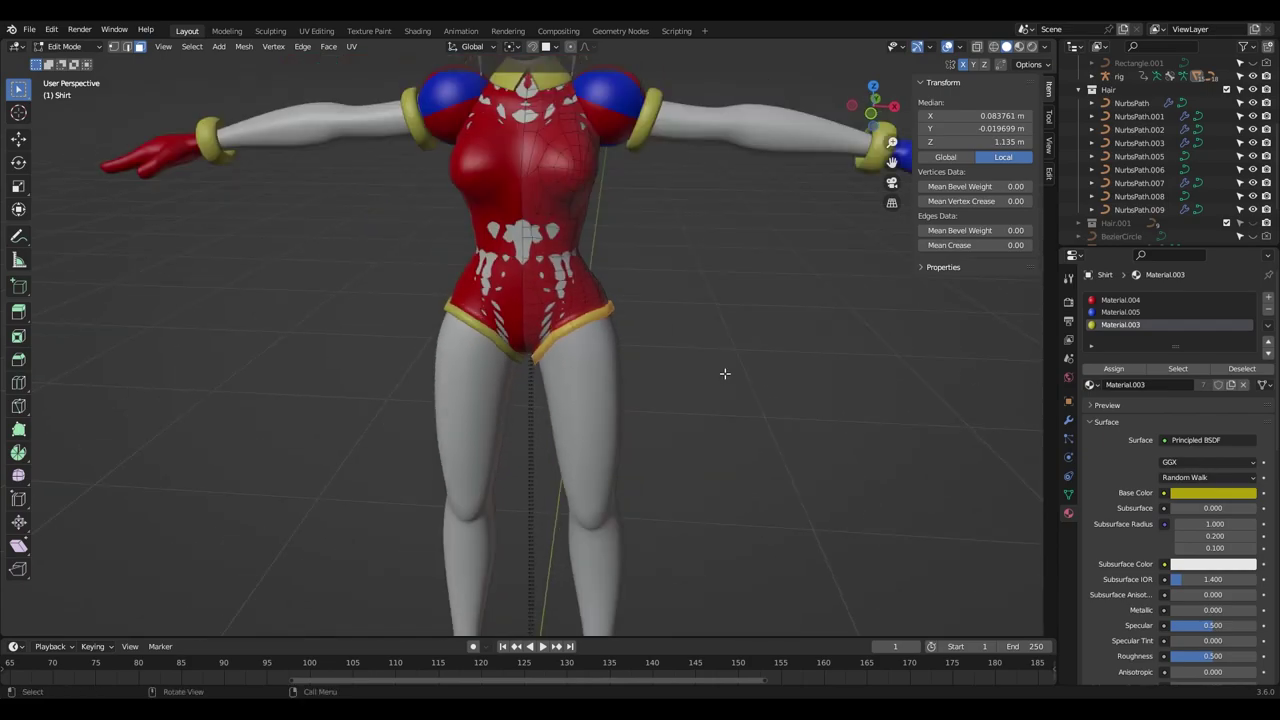
{"action": "scroll", "coordinate": [705, 380], "scroll_direction": "down", "scroll_amount": 3}
{"action": "scroll", "coordinate": [688, 380], "scroll_direction": "up", "scroll_amount": 3}
{"action": "scroll", "coordinate": [774, 374], "scroll_direction": "up", "scroll_amount": 2}
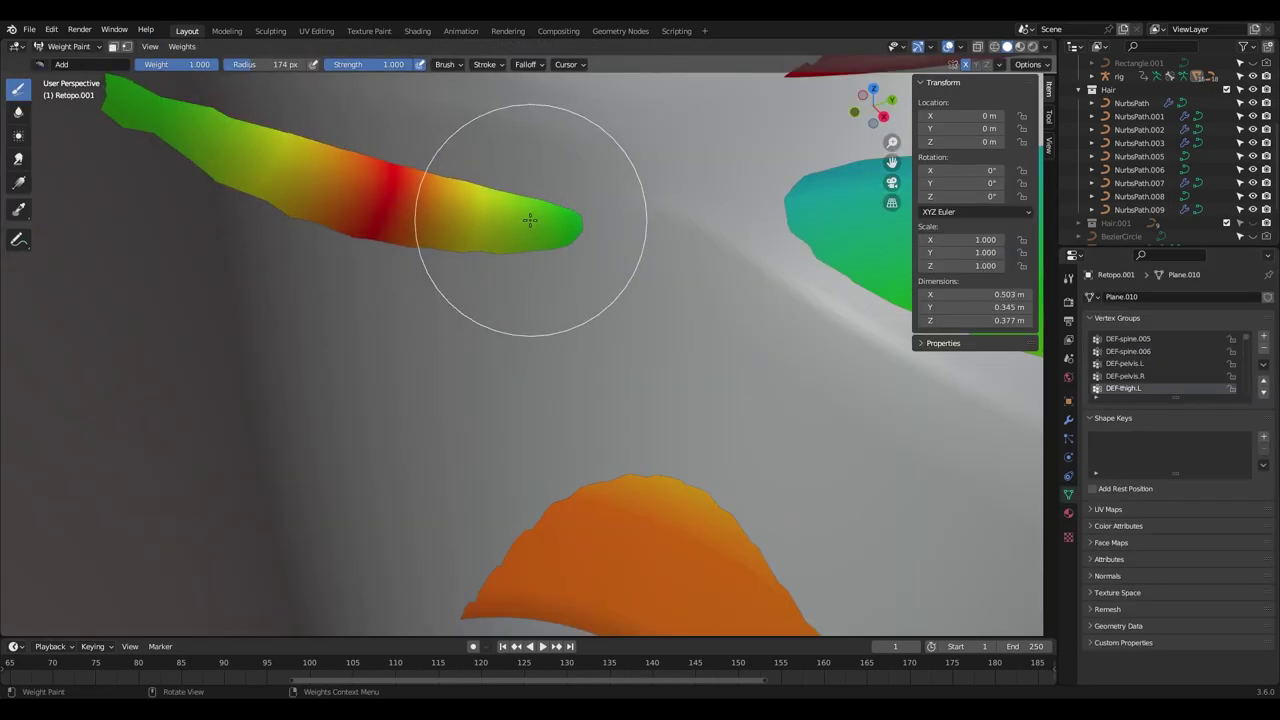
{"action": "mouse_move", "coordinate": [529, 214]}
{"action": "left_mouse_down"}
{"action": "mouse_move", "coordinate": [571, 234]}
{"action": "mouse_move", "coordinate": [891, 229]}
{"action": "mouse_move", "coordinate": [824, 234]}
{"action": "left_mouse_up"}
{"action": "mouse_move", "coordinate": [824, 234]}
{"action": "middle_mouse_down"}
{"action": "mouse_move", "coordinate": [640, 260]}
{"action": "mouse_move", "coordinate": [531, 363]}
{"action": "middle_mouse_up"}
Paint full DEF-thigh.L weight over the left upper thigh.
{"action": "scroll", "coordinate": [583, 357], "scroll_direction": "up", "scroll_amount": 5}
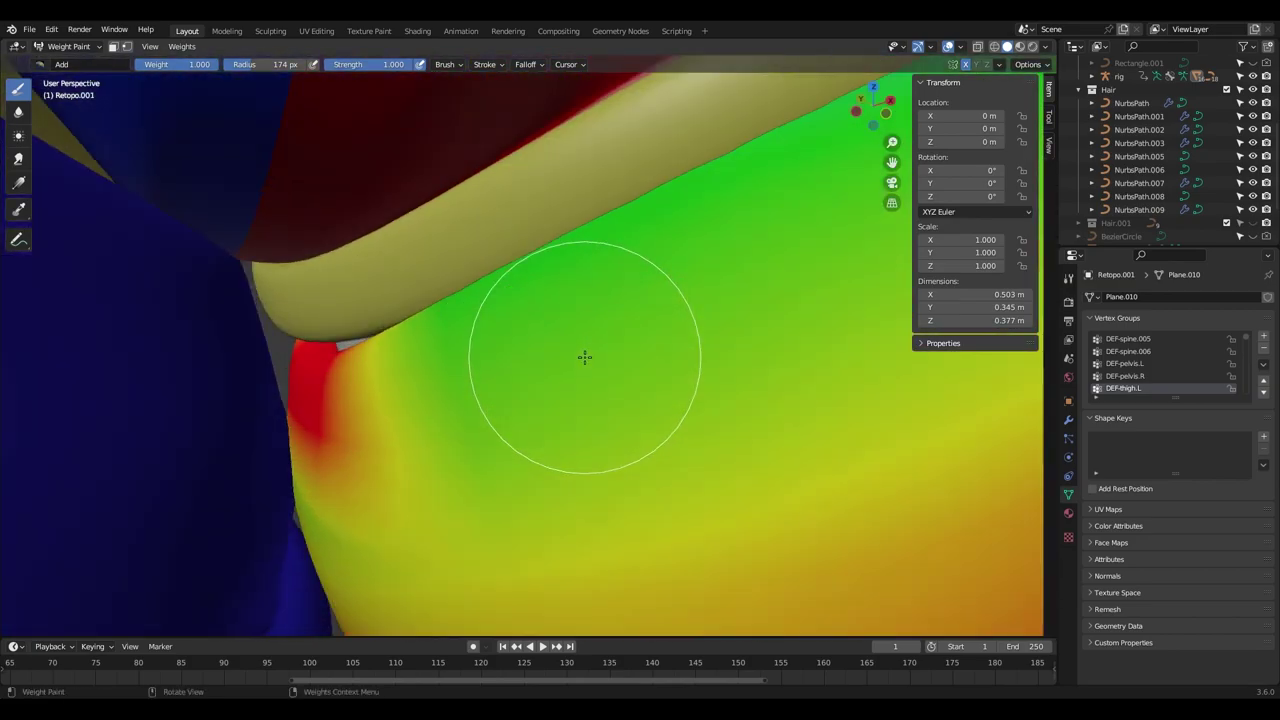
{"action": "scroll", "coordinate": [401, 352], "scroll_direction": "up", "scroll_amount": 4}
{"action": "middle_click_drag", "start_coordinate": [401, 352], "coordinate": [363, 360]}
{"action": "scroll", "coordinate": [363, 360], "scroll_direction": "down", "scroll_amount": 5}
{"action": "scroll", "coordinate": [471, 340], "scroll_direction": "down", "scroll_amount": 3}
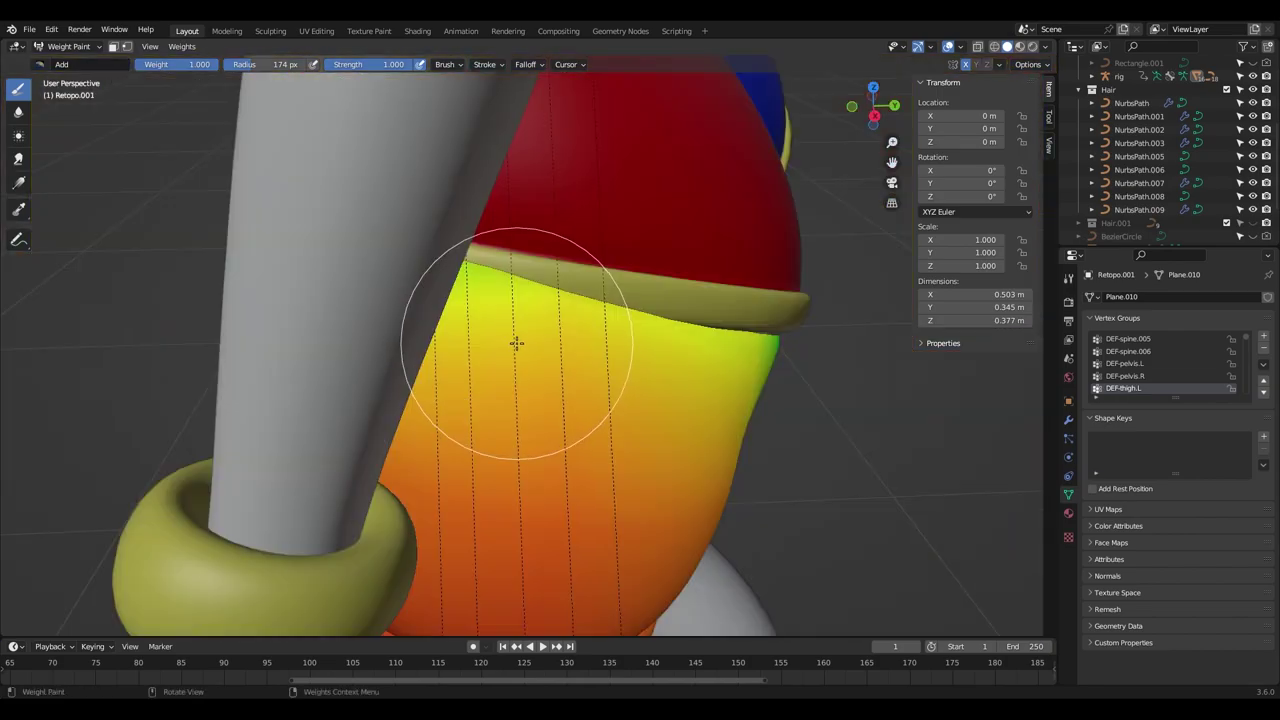
{"action": "mouse_move", "coordinate": [514, 343]}
{"action": "middle_mouse_down"}
{"action": "mouse_move", "coordinate": [639, 337]}
{"action": "mouse_move", "coordinate": [577, 251]}
{"action": "mouse_move", "coordinate": [606, 243]}
{"action": "middle_mouse_up"}
{"action": "mouse_move", "coordinate": [606, 243]}
{"action": "left_mouse_down"}
{"action": "mouse_move", "coordinate": [586, 251]}
{"action": "mouse_move", "coordinate": [718, 195]}
{"action": "left_mouse_up"}
{"action": "left_click_drag", "start_coordinate": [601, 236], "coordinate": [737, 286]}
{"action": "scroll", "coordinate": [720, 443], "scroll_direction": "down", "scroll_amount": 5}
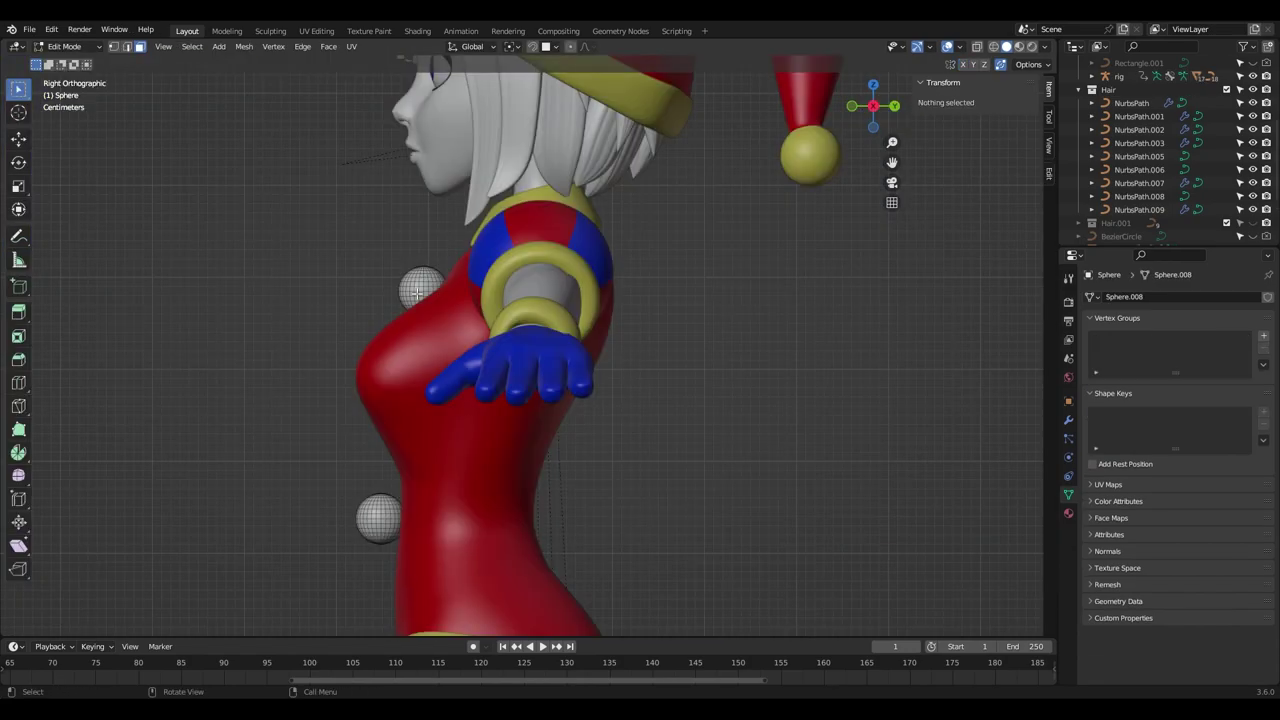
Move the small chest button sphere about 1.9 cm along Y, then leave Edit Mode.
{"action": "key", "text": "l"}
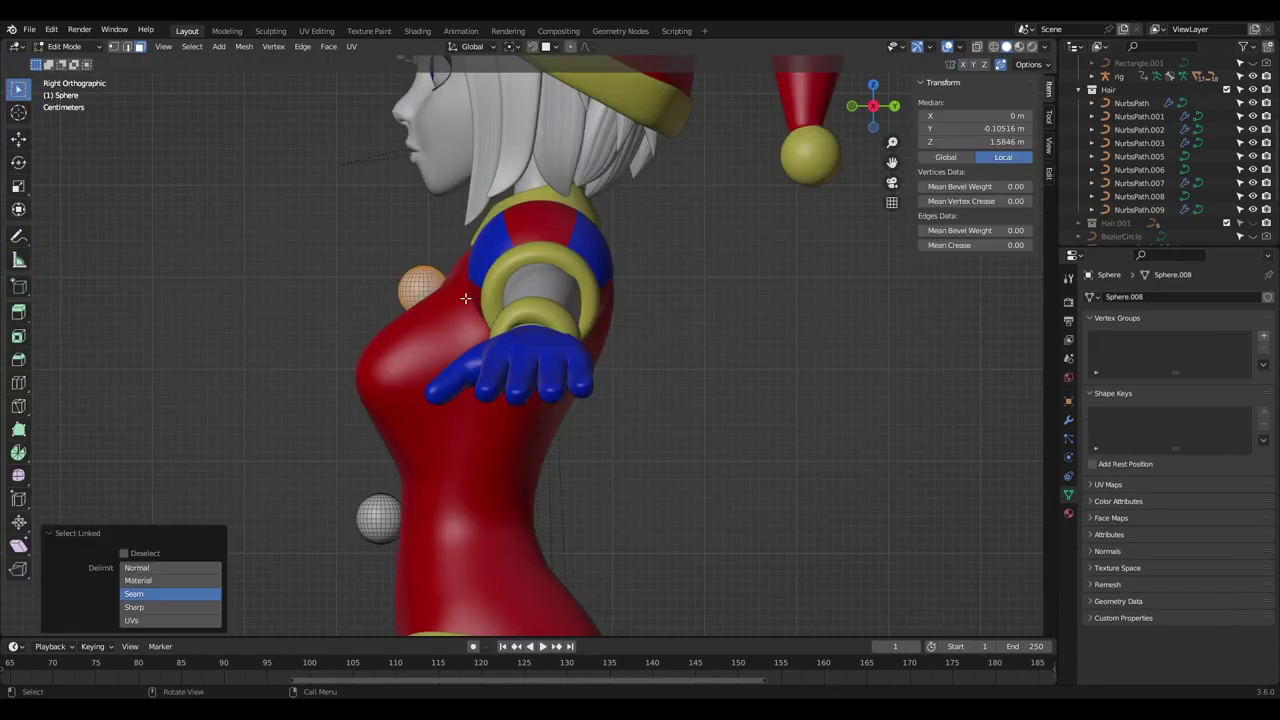
{"action": "key", "text": "g"}
{"action": "key", "text": "y"}
{"action": "left_click", "coordinate": [636, 308]}
{"action": "mouse_move", "coordinate": [636, 308]}
{"action": "middle_mouse_down"}
{"action": "mouse_move", "coordinate": [888, 257]}
{"action": "mouse_move", "coordinate": [589, 405]}
{"action": "mouse_move", "coordinate": [572, 369]}
{"action": "mouse_move", "coordinate": [663, 438]}
{"action": "middle_mouse_up"}
{"action": "scroll", "coordinate": [589, 405], "scroll_direction": "down", "scroll_amount": 3}
{"action": "key", "text": "Tab"}
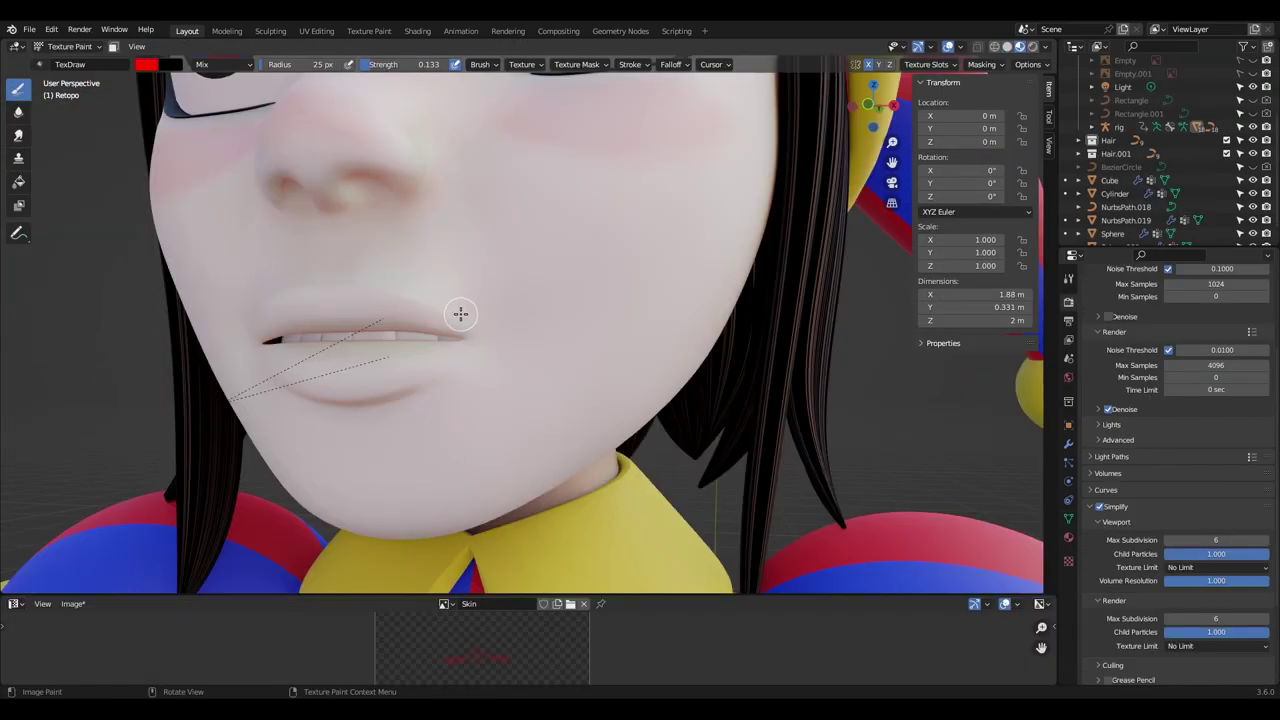
{"action": "scroll", "coordinate": [460, 314], "scroll_direction": "up", "scroll_amount": 6}
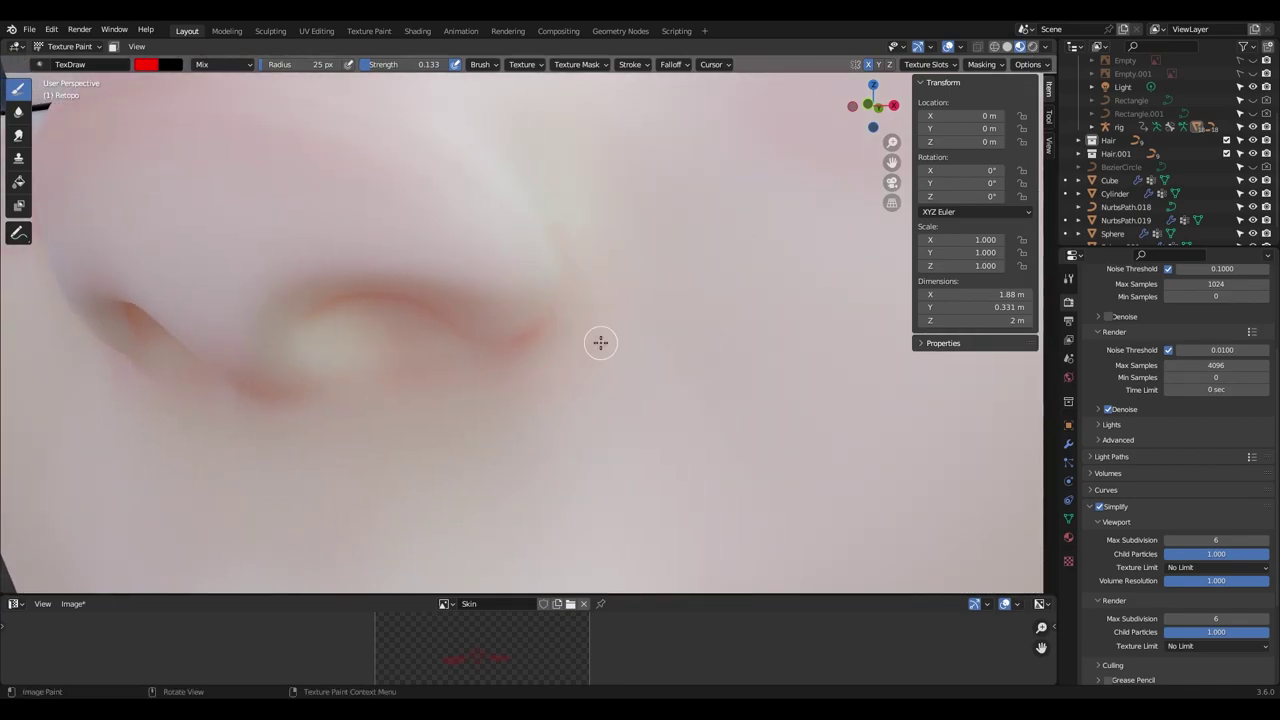
Smear the painted skin colour along the eye crease.
{"action": "left_click", "coordinate": [18, 134]}
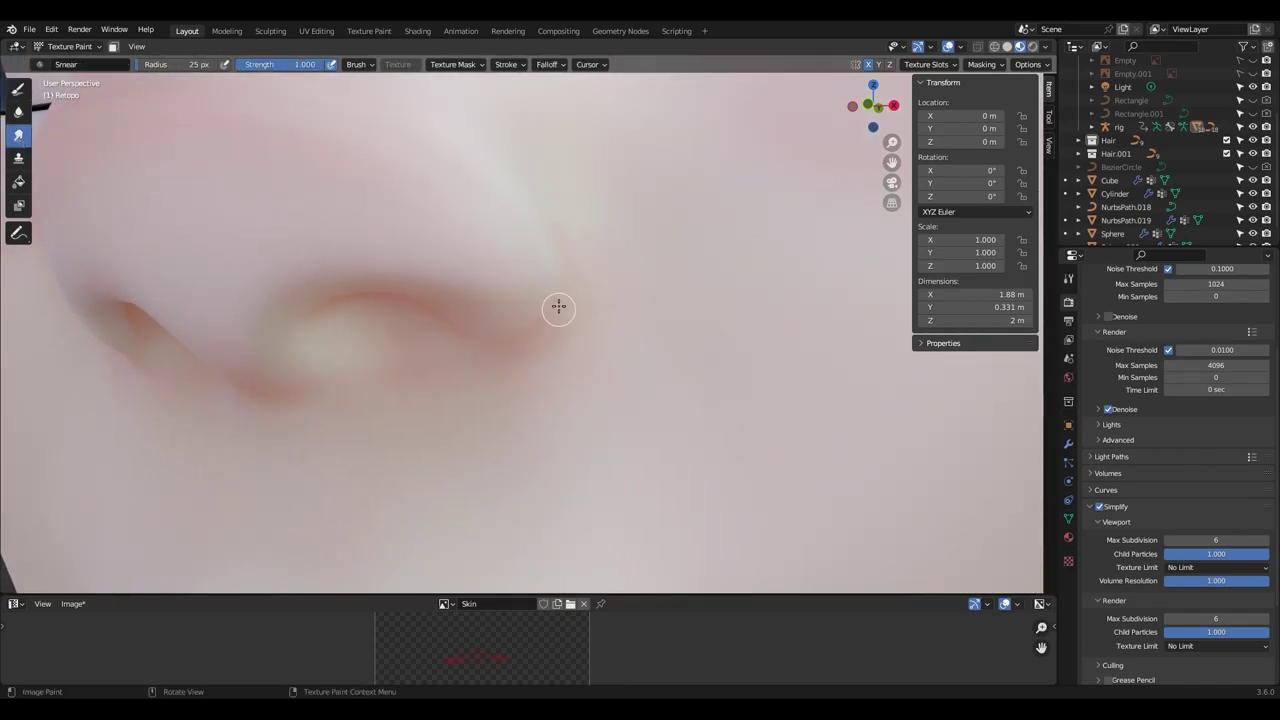
{"action": "middle_click_drag", "start_coordinate": [600, 307], "coordinate": [375, 313], "text": "shift"}
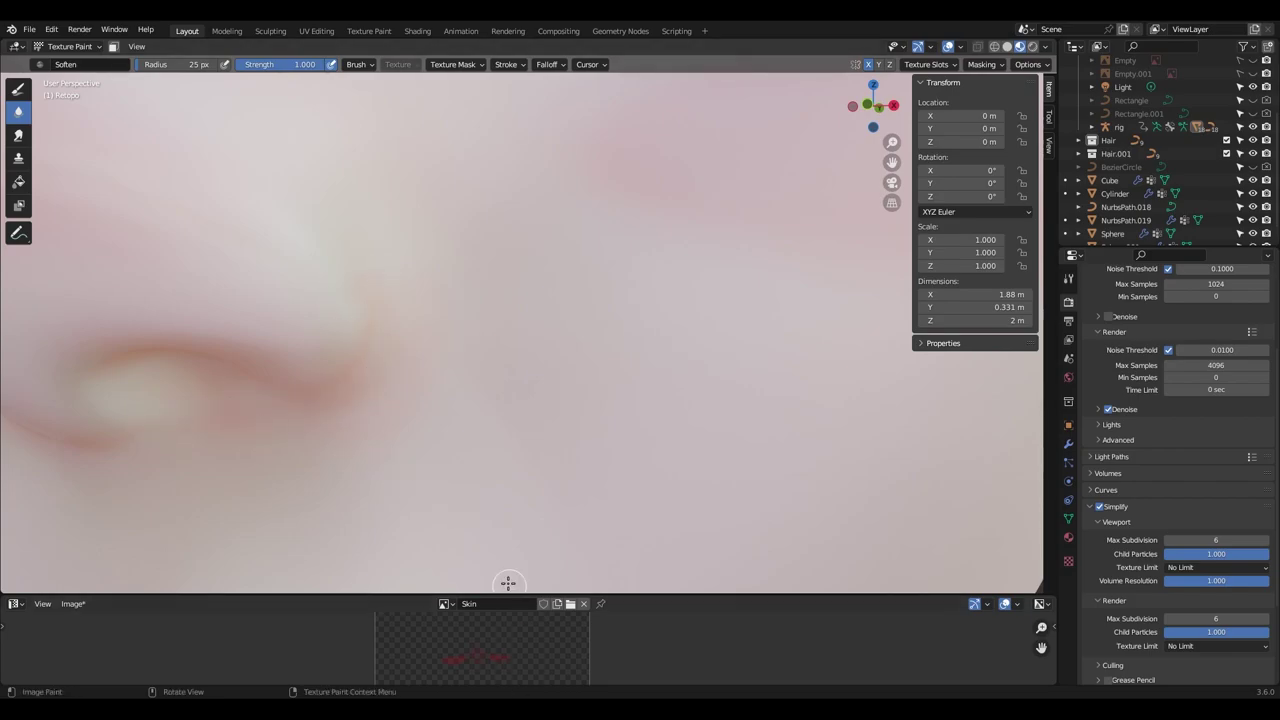
{"action": "scroll", "coordinate": [402, 392], "scroll_direction": "down", "scroll_amount": 5}
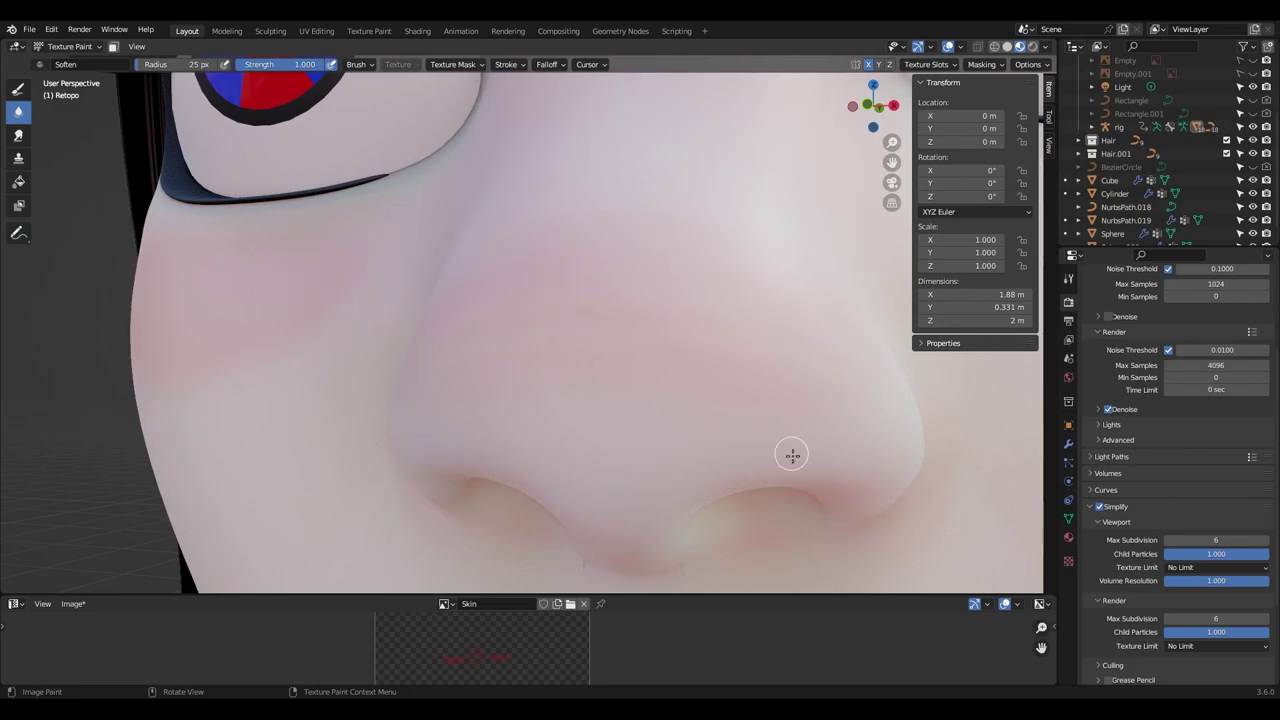
Paint round red blush on both cheeks with a mirrored TexDraw stroke.
{"action": "left_click_drag", "start_coordinate": [541, 592], "coordinate": [541, 400]}
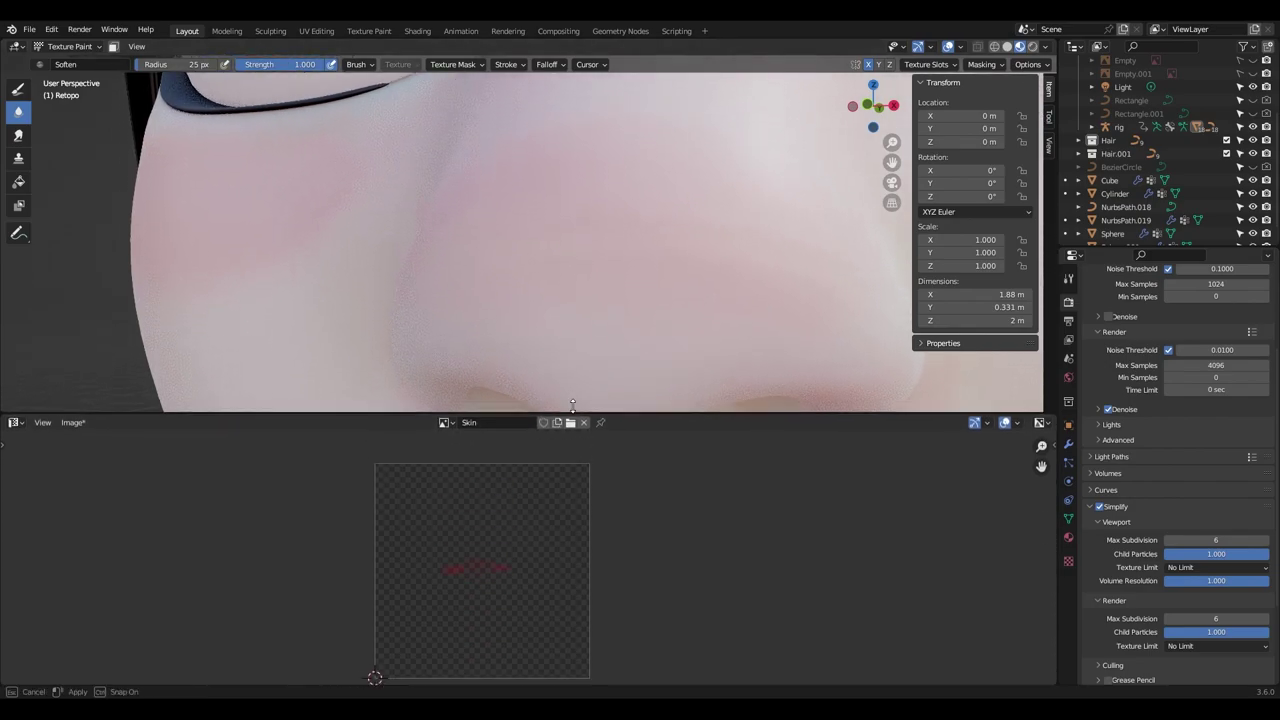
{"action": "scroll", "coordinate": [508, 588], "scroll_direction": "up", "scroll_amount": 3}
{"action": "scroll", "coordinate": [551, 570], "scroll_direction": "up", "scroll_amount": 3}
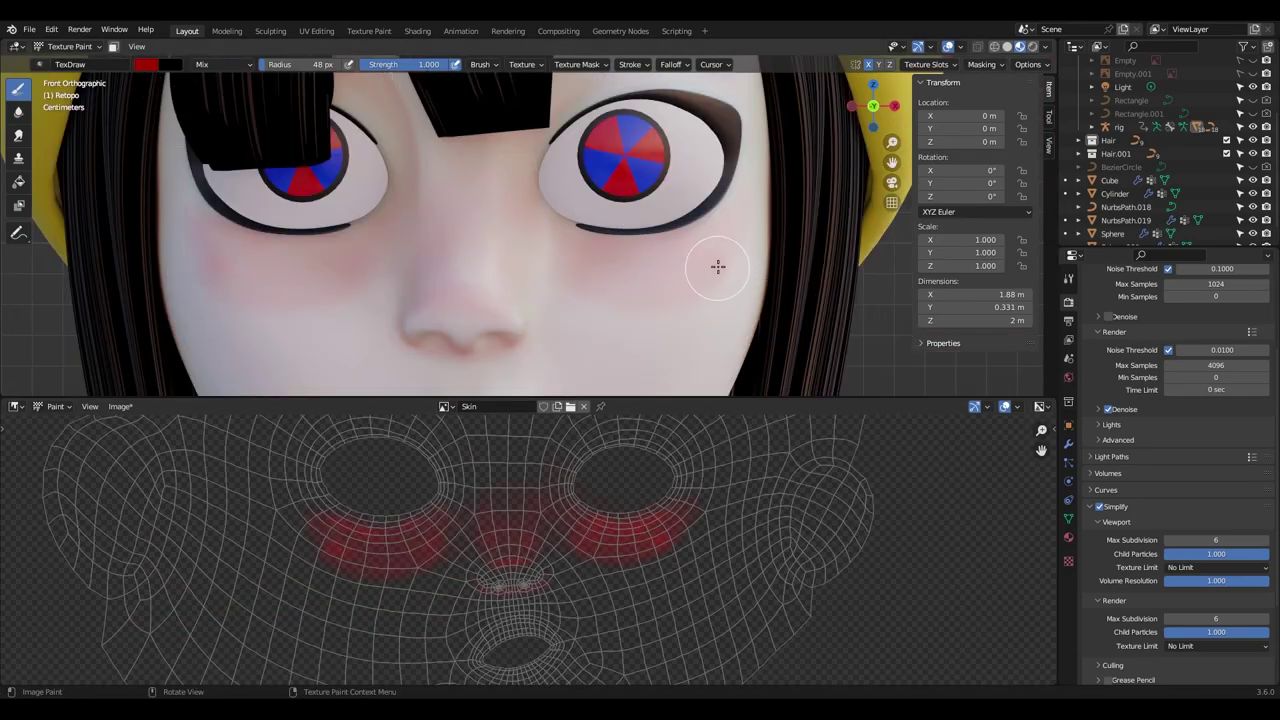
{"action": "mouse_move", "coordinate": [707, 241]}
{"action": "left_mouse_down"}
{"action": "mouse_move", "coordinate": [672, 257]}
{"action": "mouse_move", "coordinate": [700, 262]}
{"action": "mouse_move", "coordinate": [714, 243]}
{"action": "mouse_move", "coordinate": [669, 268]}
{"action": "left_mouse_up"}
{"action": "scroll", "coordinate": [669, 268], "scroll_direction": "down", "scroll_amount": 6}
{"action": "scroll", "coordinate": [700, 285], "scroll_direction": "down", "scroll_amount": 2}
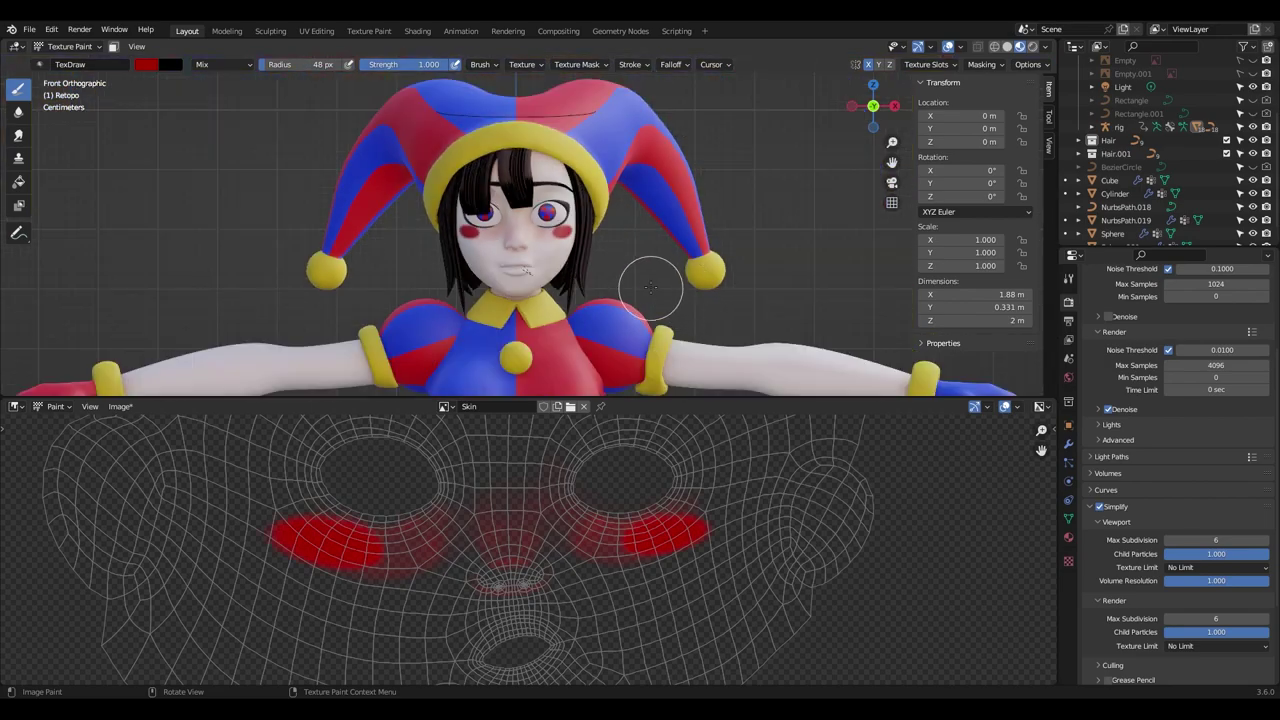
{"action": "scroll", "coordinate": [651, 288], "scroll_direction": "down", "scroll_amount": 4}
{"action": "mouse_move", "coordinate": [651, 290]}
{"action": "middle_mouse_down"}
{"action": "mouse_move", "coordinate": [625, 330]}
{"action": "mouse_move", "coordinate": [646, 326]}
{"action": "middle_mouse_up"}
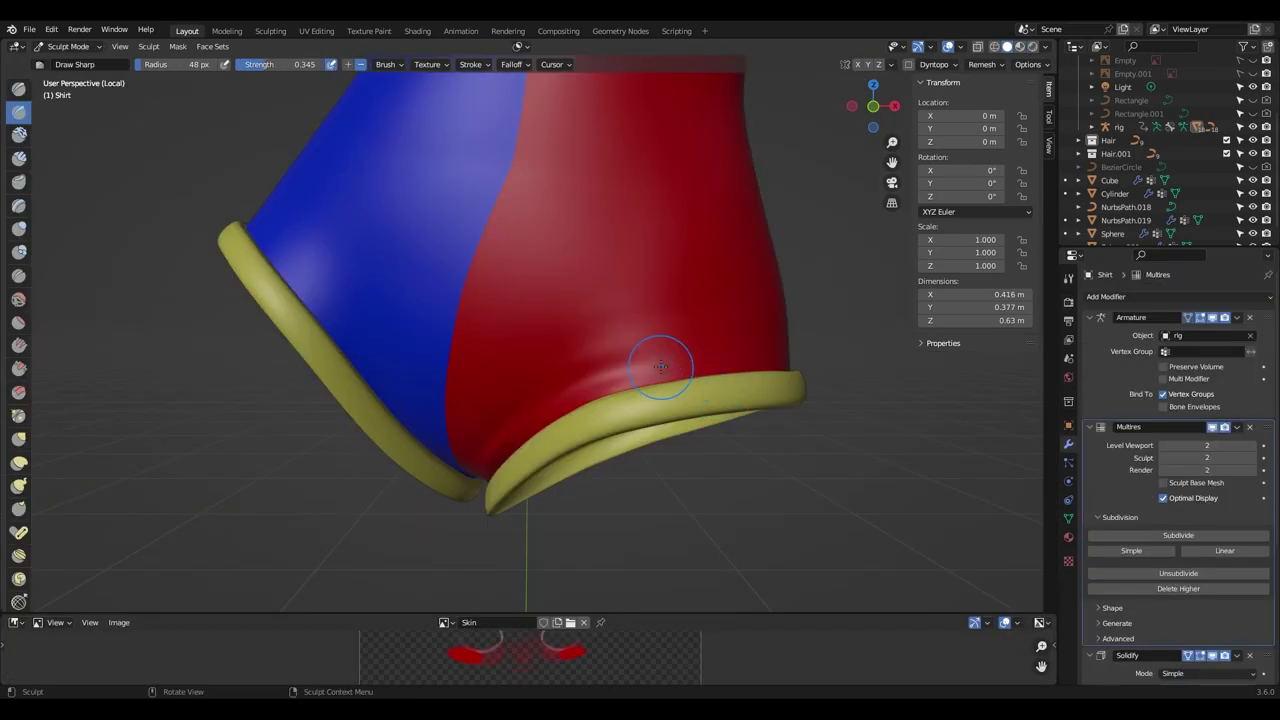
Carve sharp Draw Sharp creases into the shirt above the yellow rim, working around to the blue side.
{"action": "mouse_move", "coordinate": [632, 378]}
{"action": "left_mouse_down"}
{"action": "mouse_move", "coordinate": [695, 362]}
{"action": "mouse_move", "coordinate": [680, 356]}
{"action": "left_mouse_up"}
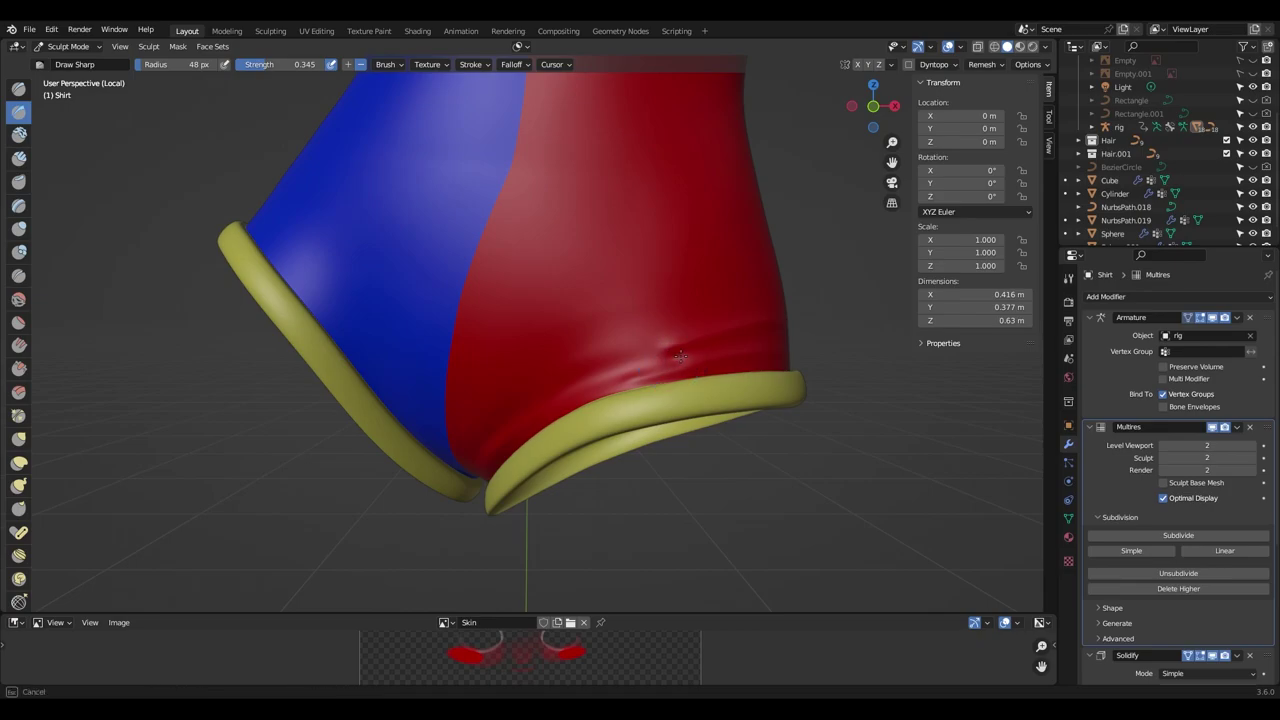
{"action": "mouse_move", "coordinate": [770, 336]}
{"action": "left_mouse_down"}
{"action": "mouse_move", "coordinate": [597, 357]}
{"action": "mouse_move", "coordinate": [601, 403]}
{"action": "left_mouse_up"}
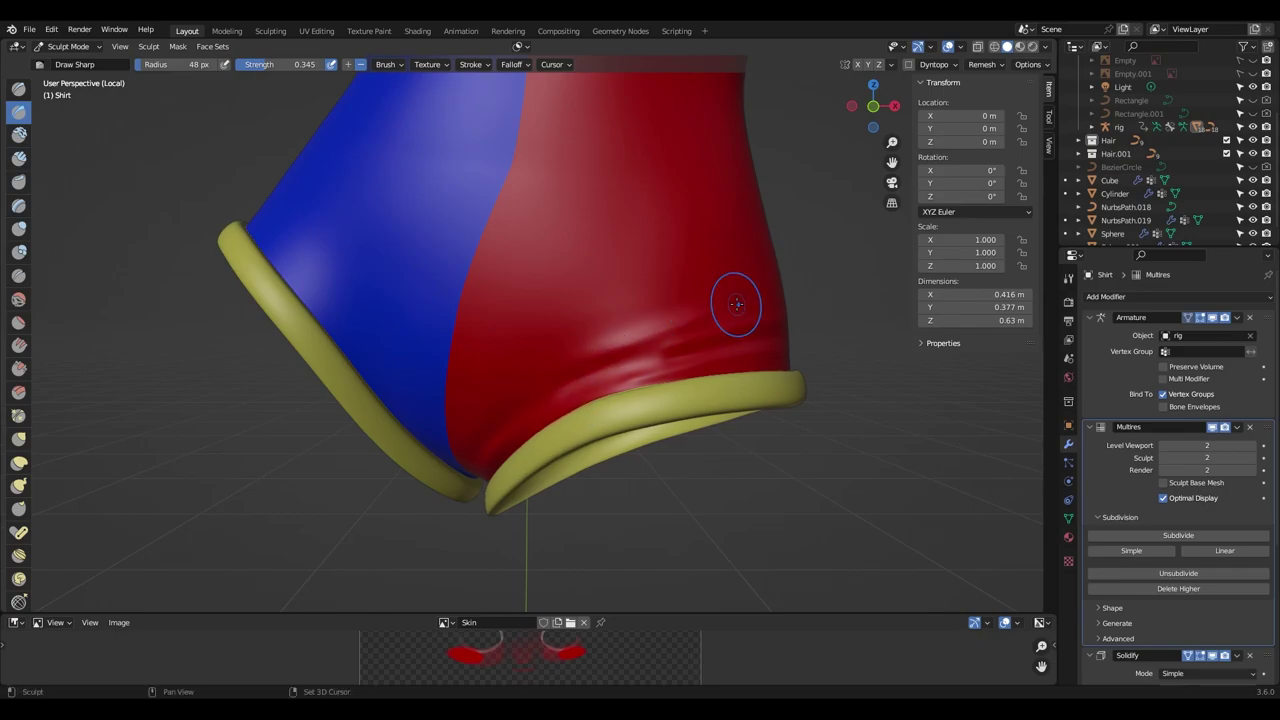
{"action": "mouse_move", "coordinate": [693, 340]}
{"action": "middle_mouse_down"}
{"action": "mouse_move", "coordinate": [571, 357]}
{"action": "mouse_move", "coordinate": [820, 355]}
{"action": "mouse_move", "coordinate": [700, 368]}
{"action": "mouse_move", "coordinate": [726, 402]}
{"action": "mouse_move", "coordinate": [651, 364]}
{"action": "mouse_move", "coordinate": [698, 382]}
{"action": "middle_mouse_up"}
{"action": "middle_click_drag", "start_coordinate": [698, 382], "coordinate": [745, 401], "text": "ctrl"}
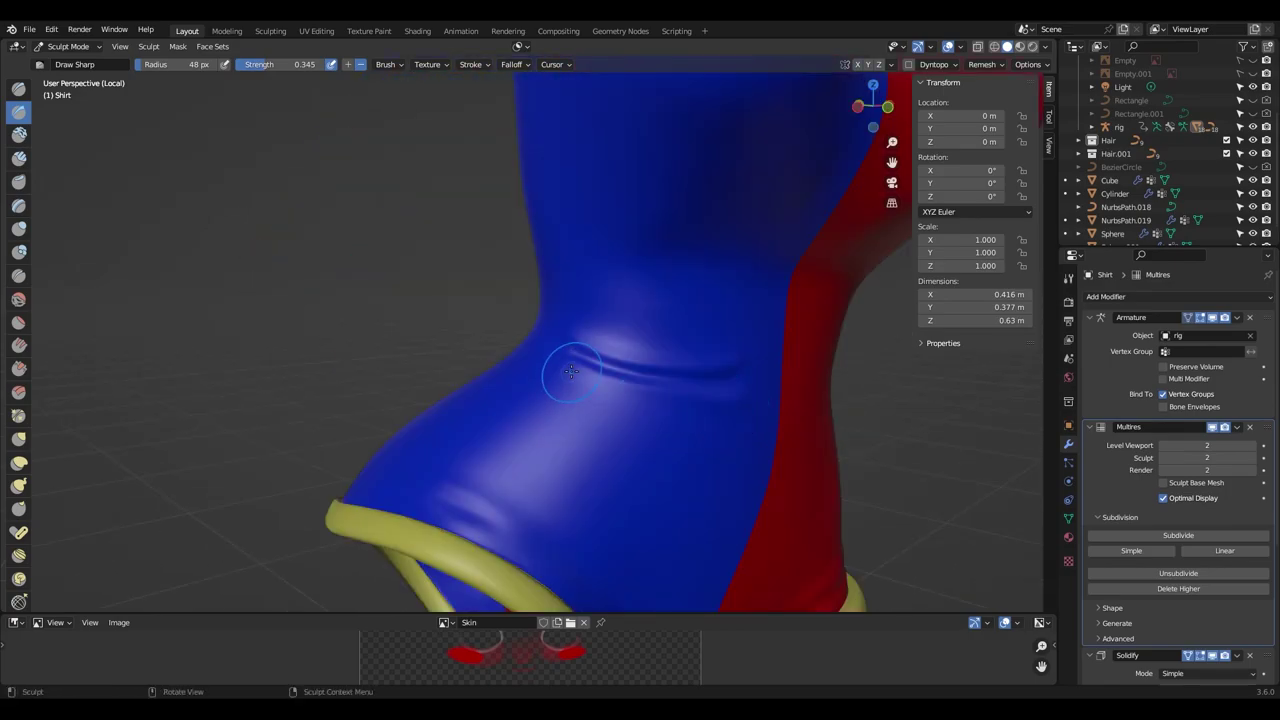
{"action": "middle_click_drag", "start_coordinate": [570, 371], "coordinate": [577, 342]}
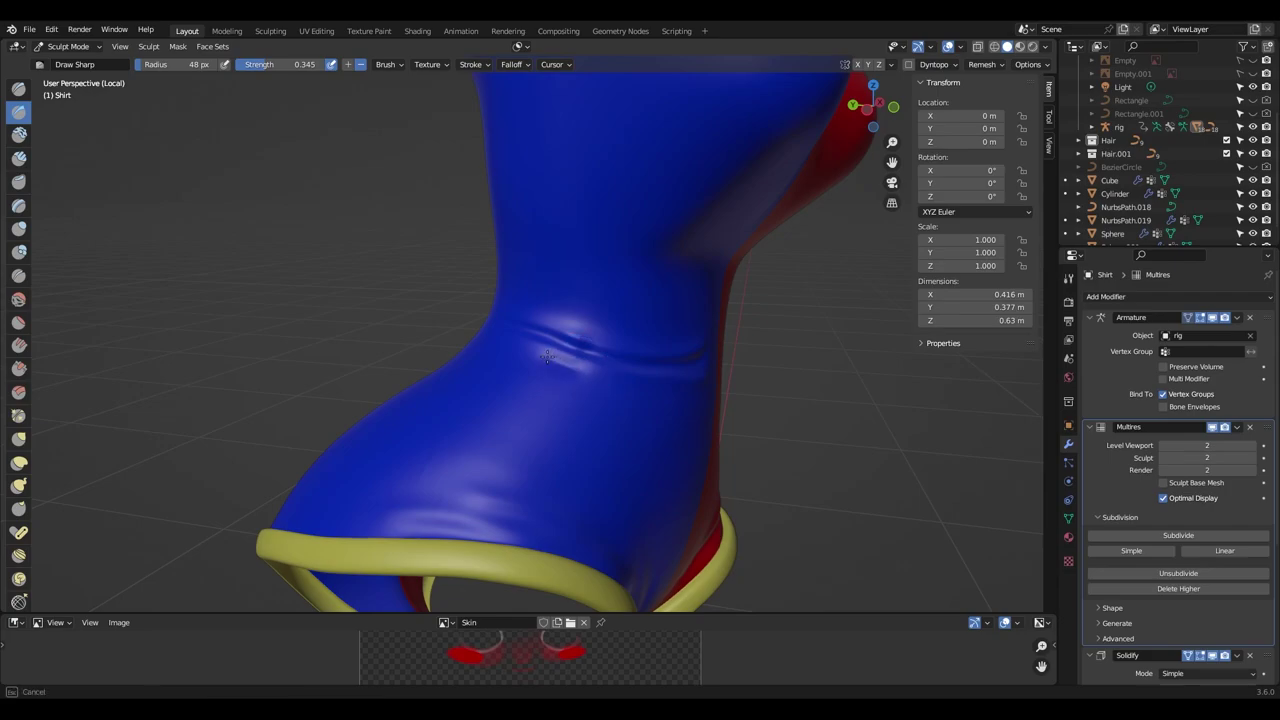
{"action": "middle_click_drag", "start_coordinate": [481, 330], "coordinate": [558, 370]}
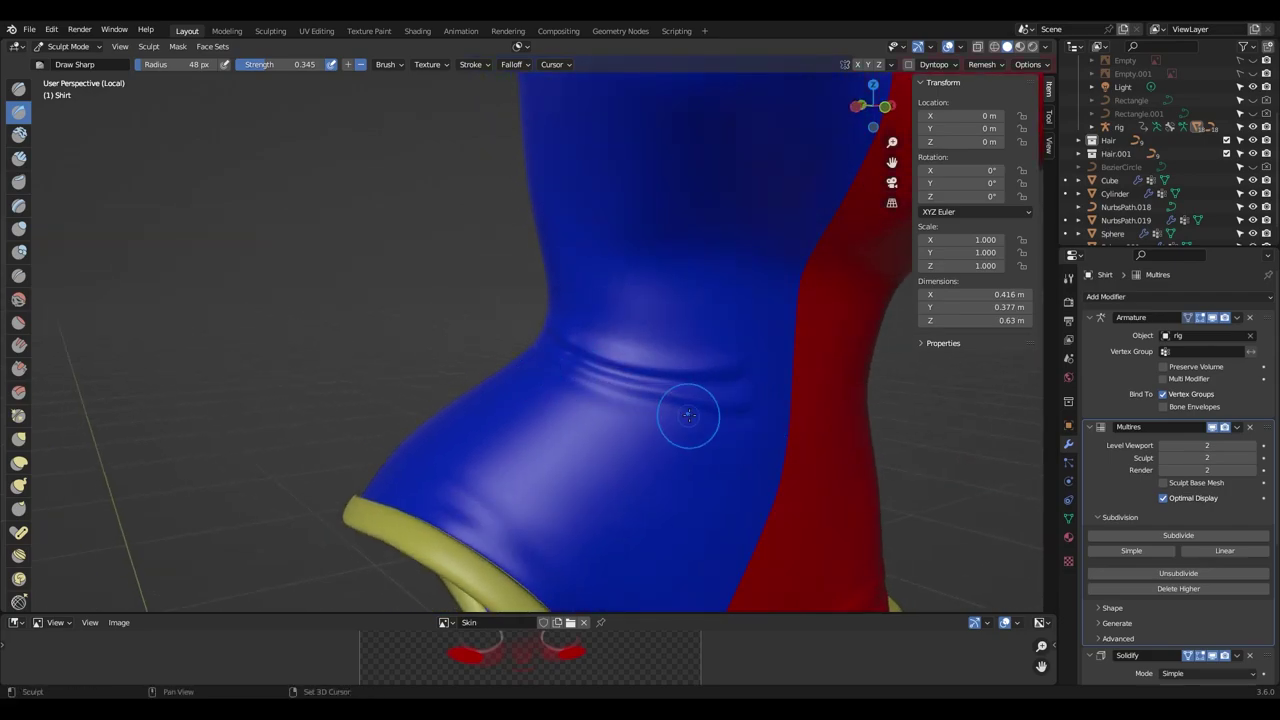
{"action": "middle_click_drag", "start_coordinate": [697, 390], "coordinate": [862, 397]}
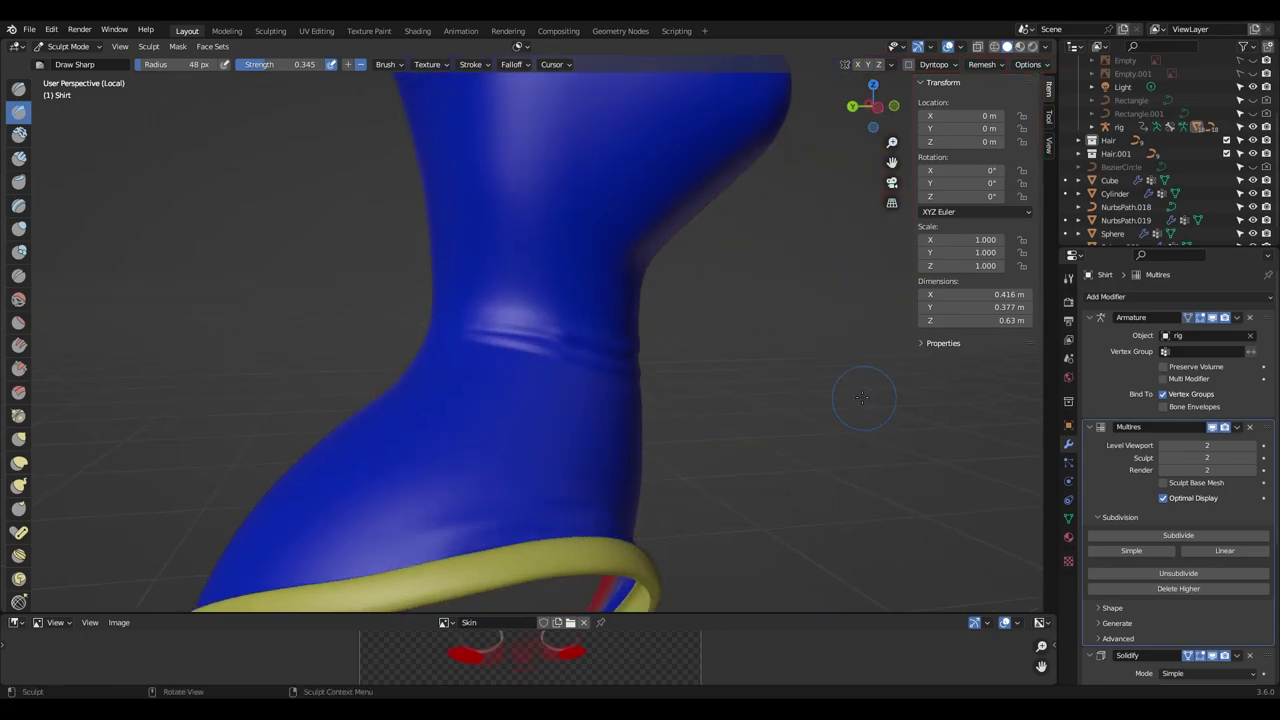
{"action": "mouse_move", "coordinate": [493, 333]}
{"action": "middle_mouse_down"}
{"action": "mouse_move", "coordinate": [623, 349]}
{"action": "mouse_move", "coordinate": [695, 430]}
{"action": "mouse_move", "coordinate": [619, 418]}
{"action": "middle_mouse_up"}
{"action": "scroll", "coordinate": [619, 418], "scroll_direction": "down", "scroll_amount": 4}
{"action": "middle_click_drag", "start_coordinate": [694, 406], "coordinate": [634, 371]}
{"action": "scroll", "coordinate": [634, 371], "scroll_direction": "up", "scroll_amount": 4}
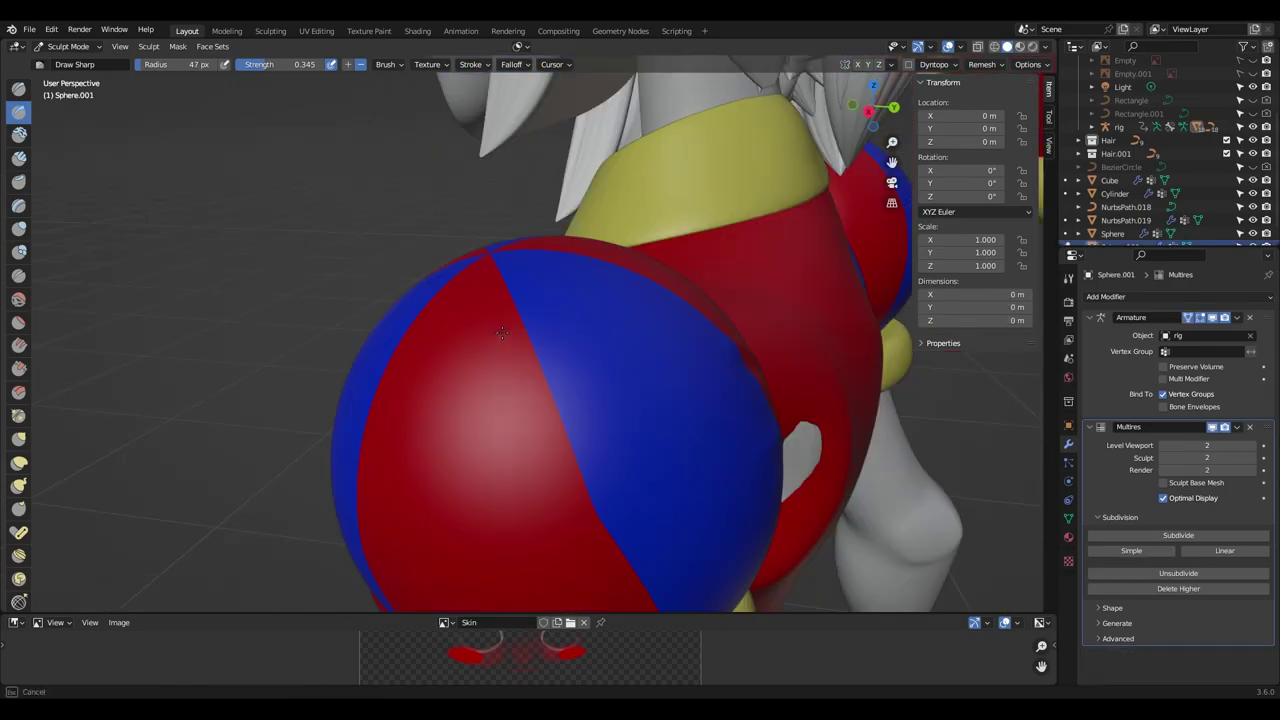
Stroke sharp wrinkle dents along Sphere.001's red-and-blue seam, then orbit to inspect them.
{"action": "left_click_drag", "start_coordinate": [502, 333], "coordinate": [546, 382]}
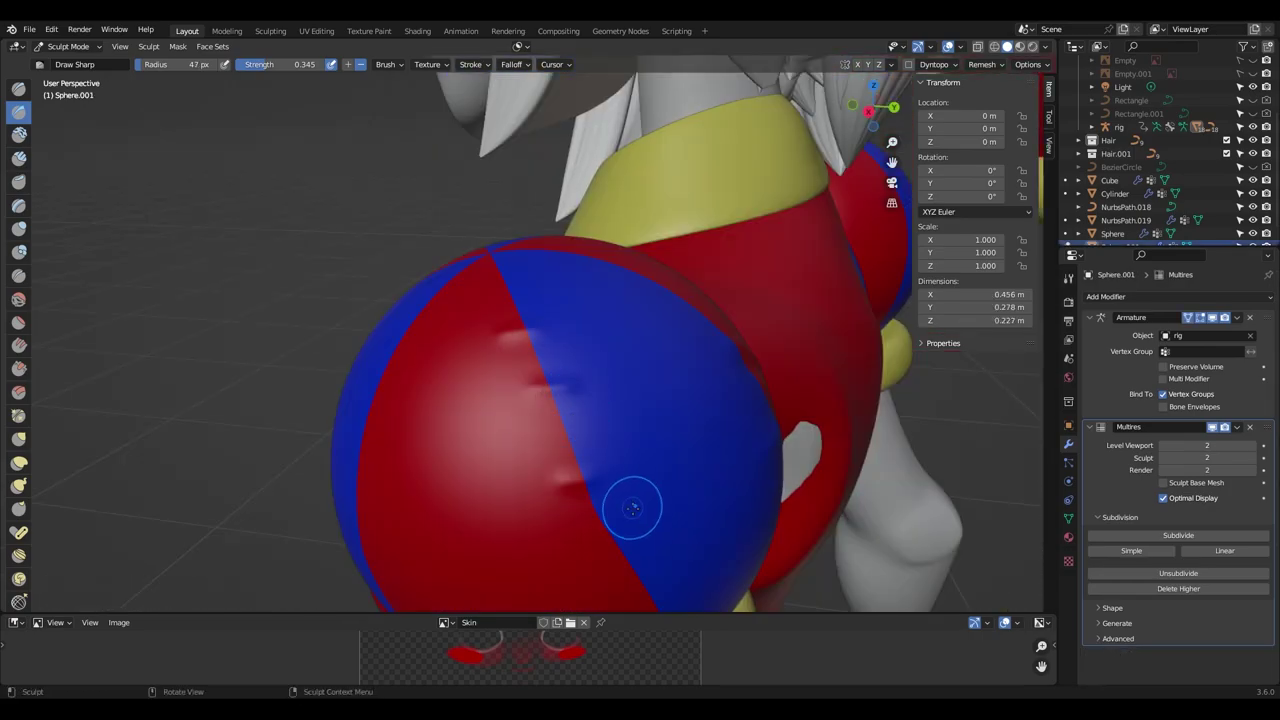
{"action": "middle_click_drag", "start_coordinate": [634, 508], "coordinate": [533, 397]}
{"action": "left_click_drag", "start_coordinate": [533, 397], "coordinate": [552, 425]}
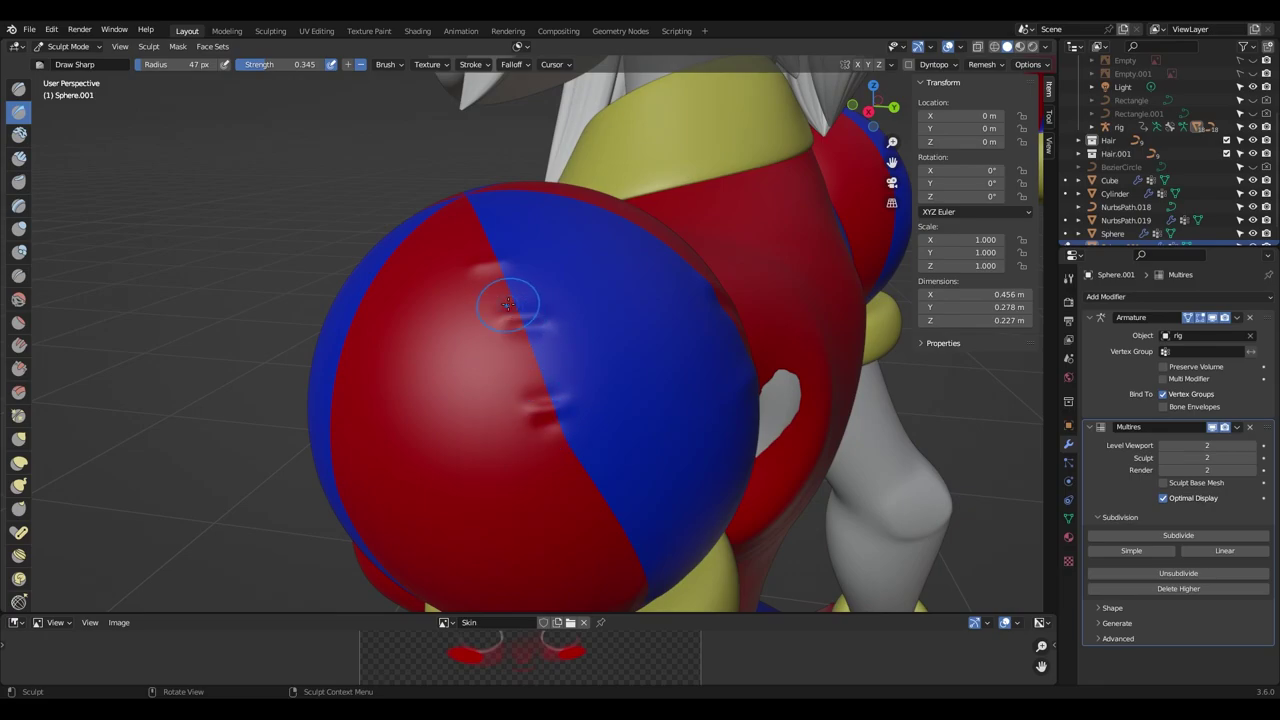
{"action": "middle_click_drag", "start_coordinate": [534, 428], "coordinate": [472, 347]}
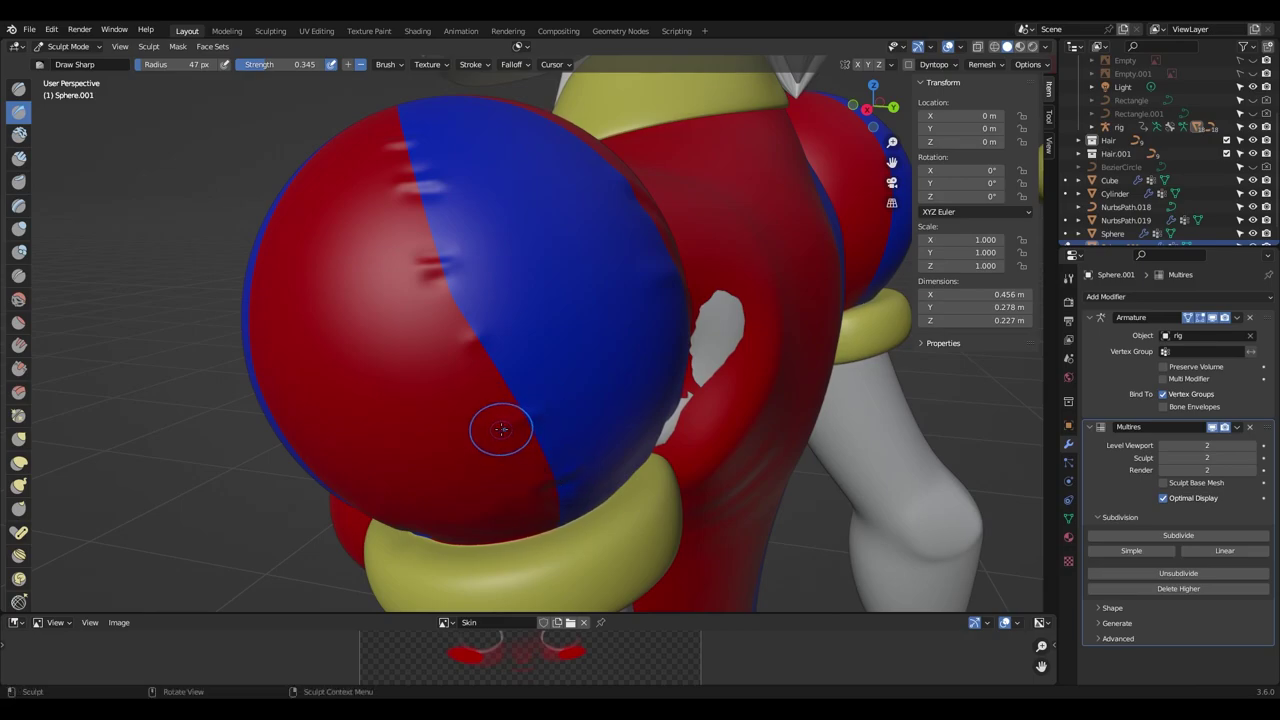
{"action": "middle_click_drag", "start_coordinate": [480, 320], "coordinate": [516, 330]}
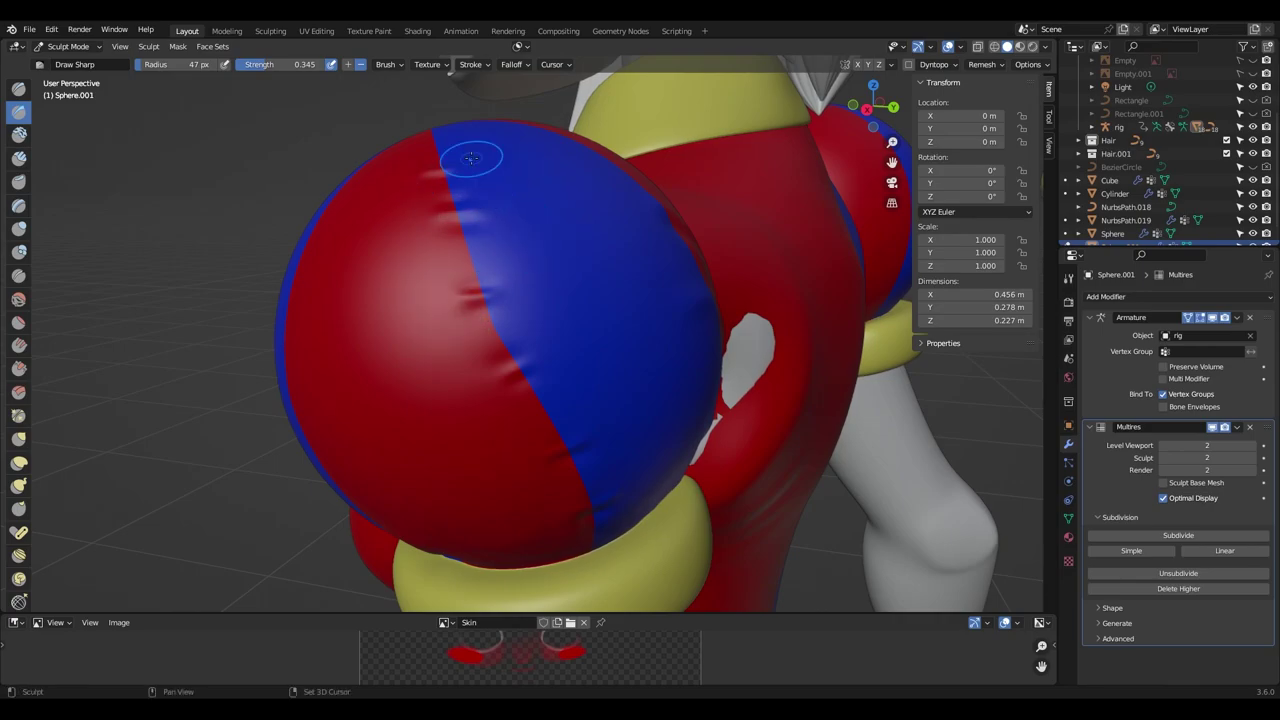
{"action": "mouse_move", "coordinate": [443, 218]}
{"action": "middle_mouse_down"}
{"action": "mouse_move", "coordinate": [600, 357]}
{"action": "mouse_move", "coordinate": [483, 300]}
{"action": "middle_mouse_up"}
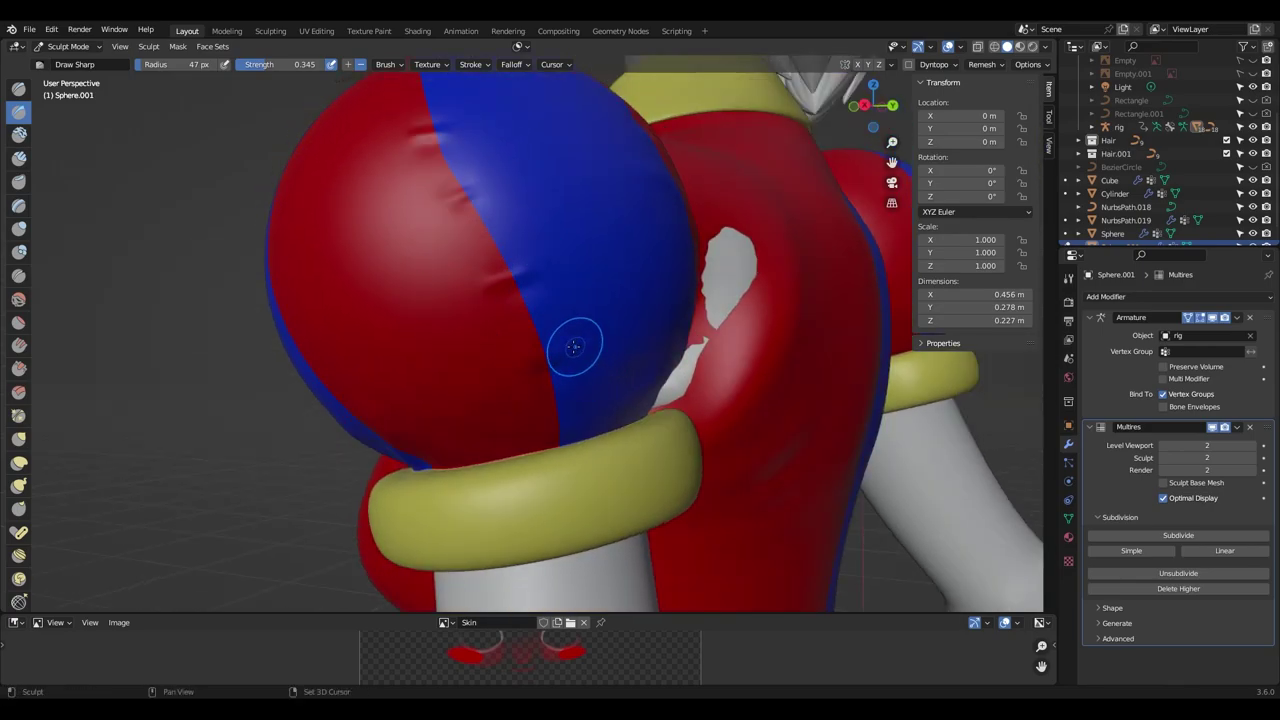
{"action": "mouse_move", "coordinate": [586, 409]}
{"action": "middle_mouse_down"}
{"action": "mouse_move", "coordinate": [672, 465]}
{"action": "mouse_move", "coordinate": [498, 344]}
{"action": "middle_mouse_up"}
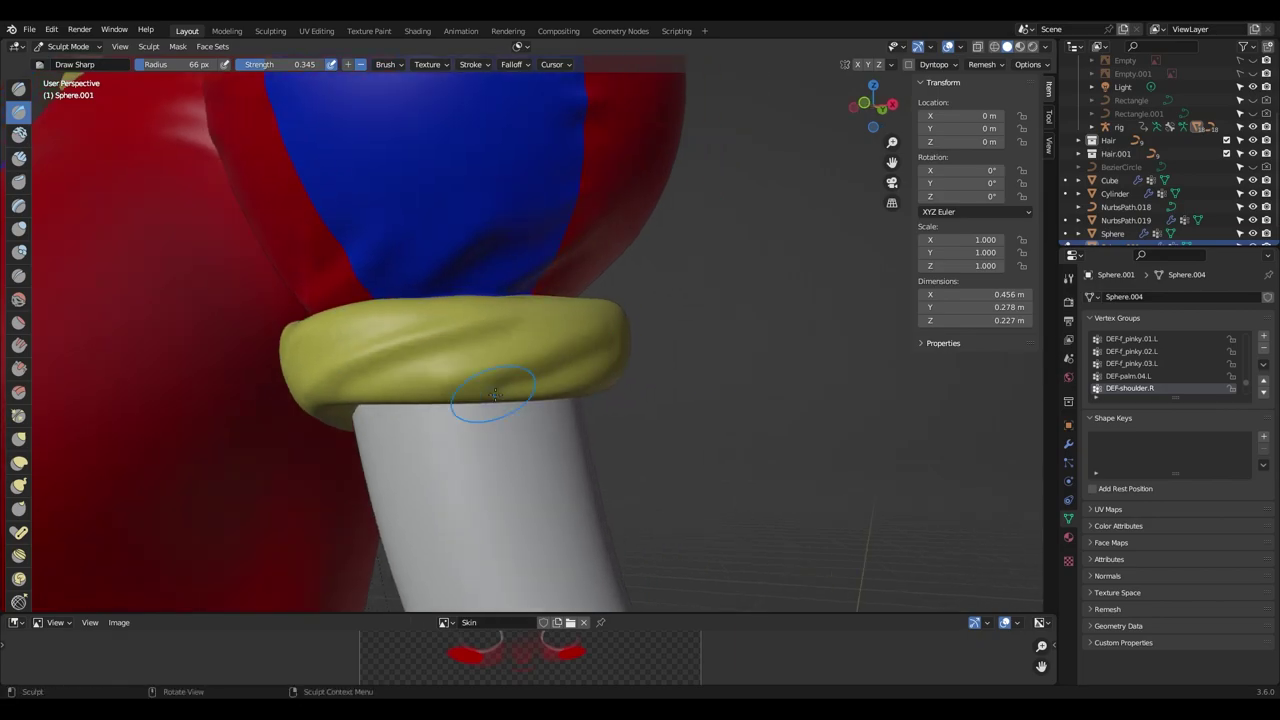
{"action": "mouse_move", "coordinate": [486, 400]}
{"action": "middle_mouse_down"}
{"action": "mouse_move", "coordinate": [487, 371]}
{"action": "mouse_move", "coordinate": [721, 380]}
{"action": "mouse_move", "coordinate": [586, 371]}
{"action": "mouse_move", "coordinate": [752, 433]}
{"action": "mouse_move", "coordinate": [657, 428]}
{"action": "mouse_move", "coordinate": [415, 297]}
{"action": "mouse_move", "coordinate": [456, 341]}
{"action": "middle_mouse_up"}
Isolate Retopo.001 in local view and carve sharp Draw Sharp dents along its colour seam.
{"action": "key", "text": "alt+q"}
{"action": "key", "text": "KP_Divide"}
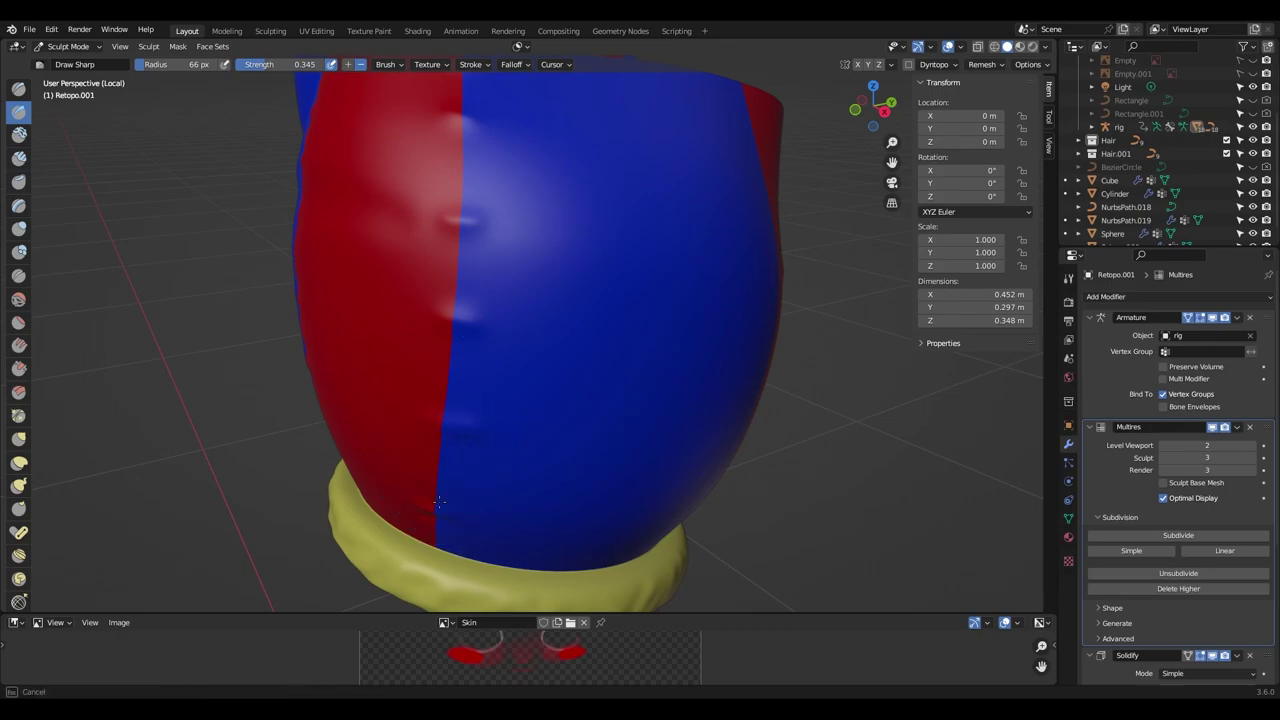
{"action": "left_click_drag", "start_coordinate": [455, 331], "coordinate": [459, 298]}
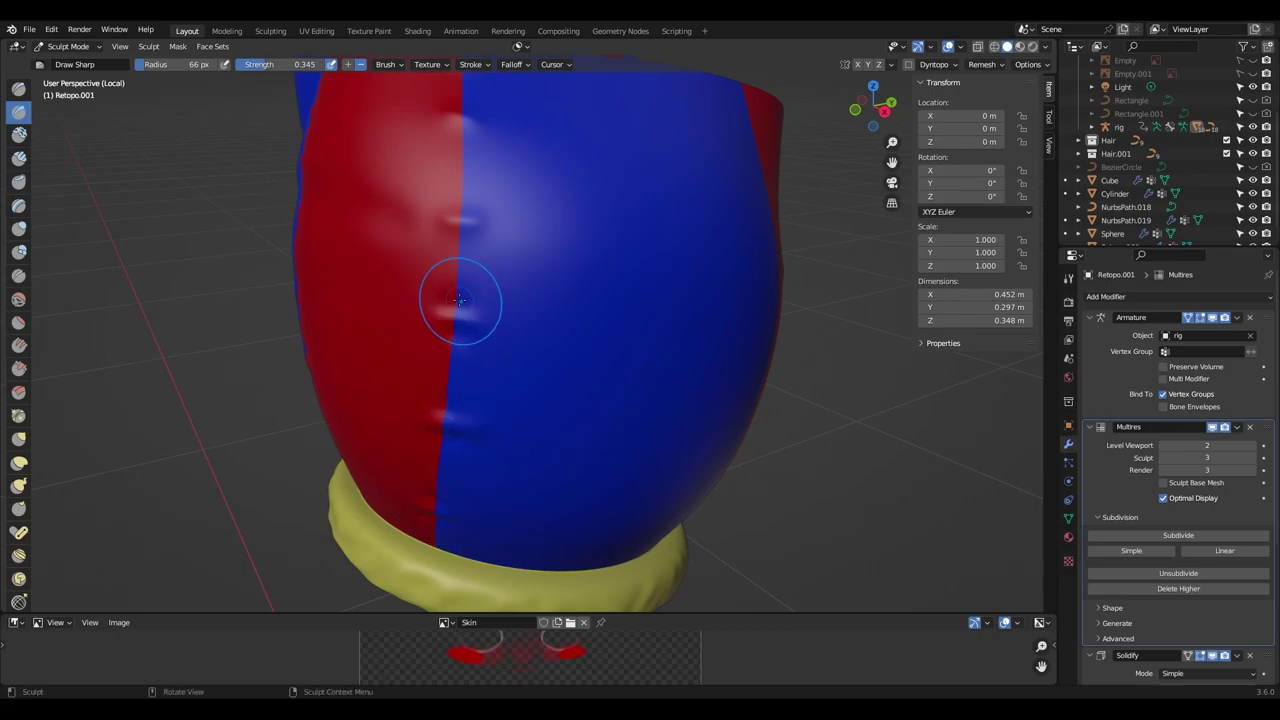
{"action": "left_click", "coordinate": [465, 227]}
{"action": "scroll", "coordinate": [467, 207], "scroll_direction": "up", "scroll_amount": 2, "text": "shift"}
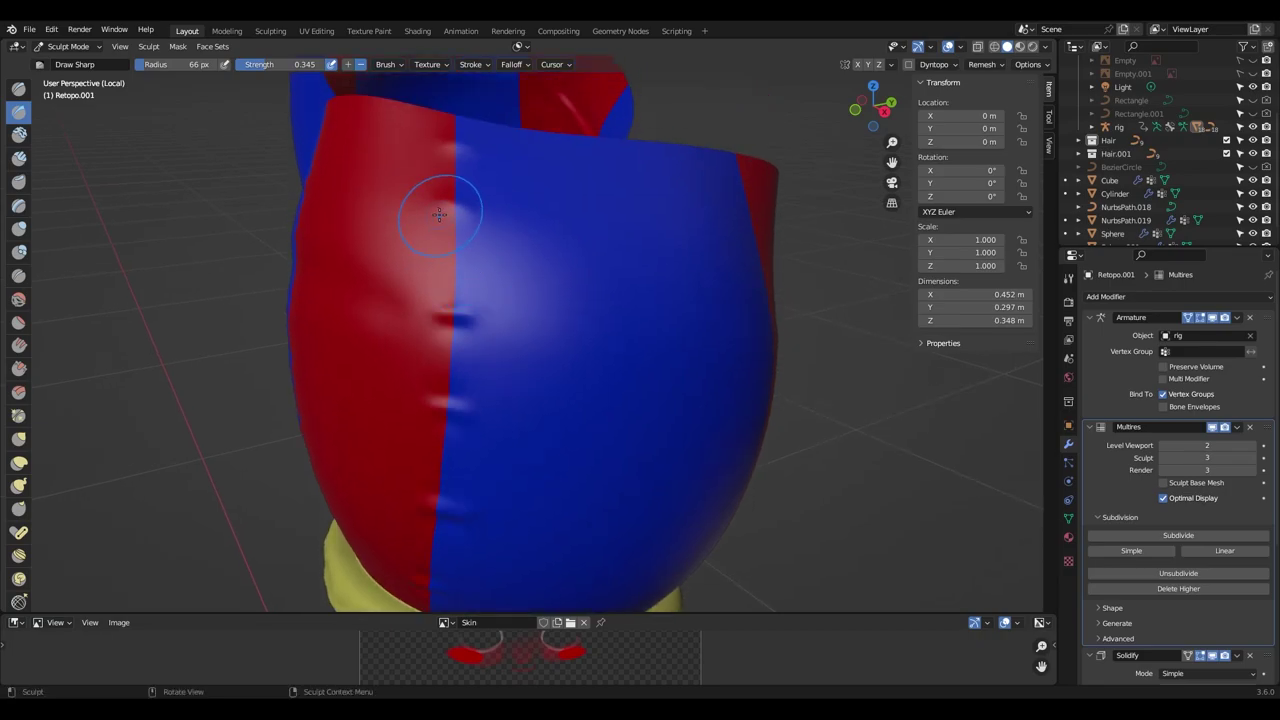
{"action": "scroll", "coordinate": [460, 212], "scroll_direction": "up", "scroll_amount": 2, "text": "shift"}
{"action": "left_click_drag", "start_coordinate": [453, 220], "coordinate": [485, 221]}
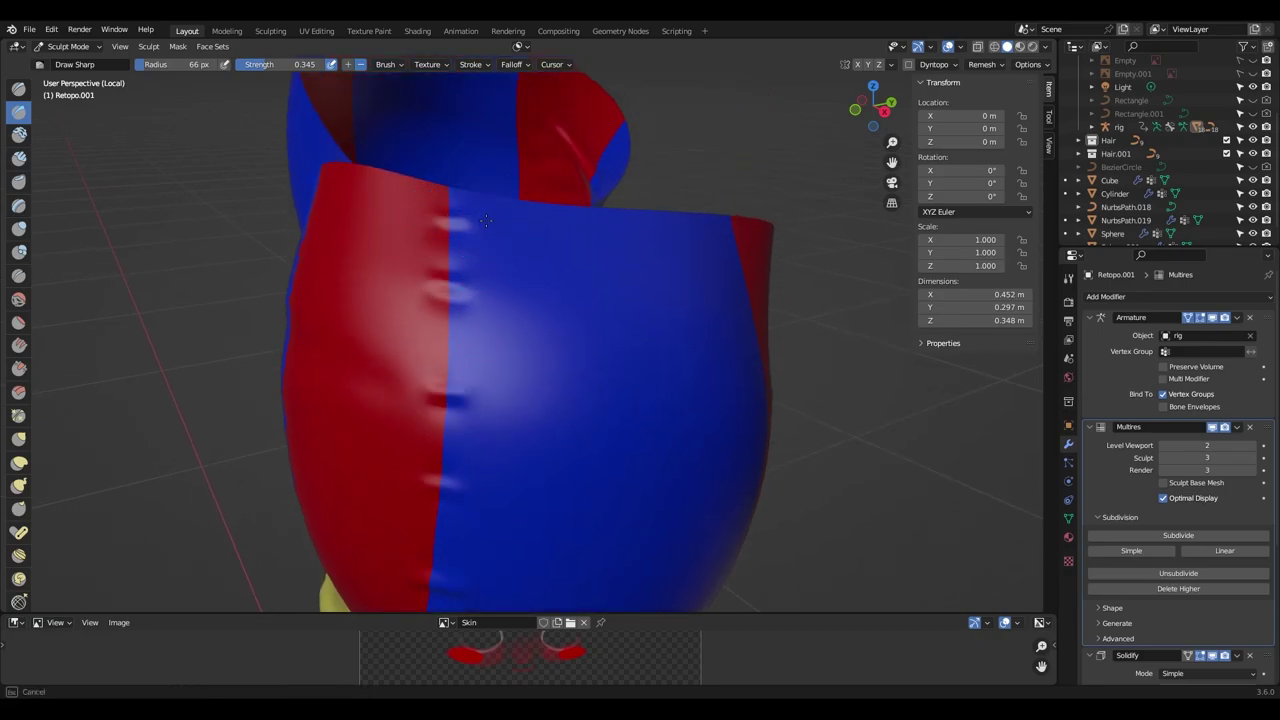
{"action": "middle_click_drag", "start_coordinate": [420, 279], "coordinate": [457, 286]}
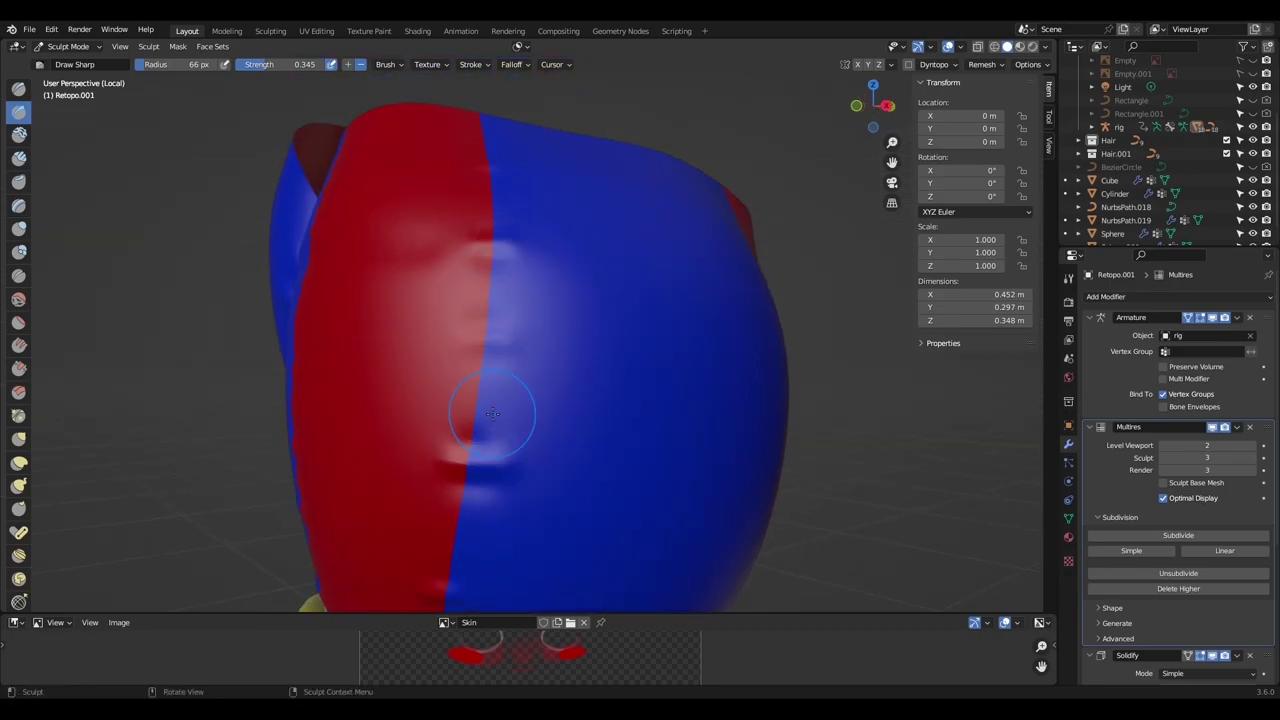
{"action": "scroll", "coordinate": [500, 380], "scroll_direction": "down", "scroll_amount": 4}
{"action": "mouse_move", "coordinate": [529, 357]}
{"action": "middle_mouse_down"}
{"action": "mouse_move", "coordinate": [562, 369]}
{"action": "mouse_move", "coordinate": [503, 434]}
{"action": "mouse_move", "coordinate": [454, 415]}
{"action": "mouse_move", "coordinate": [594, 423]}
{"action": "middle_mouse_up"}
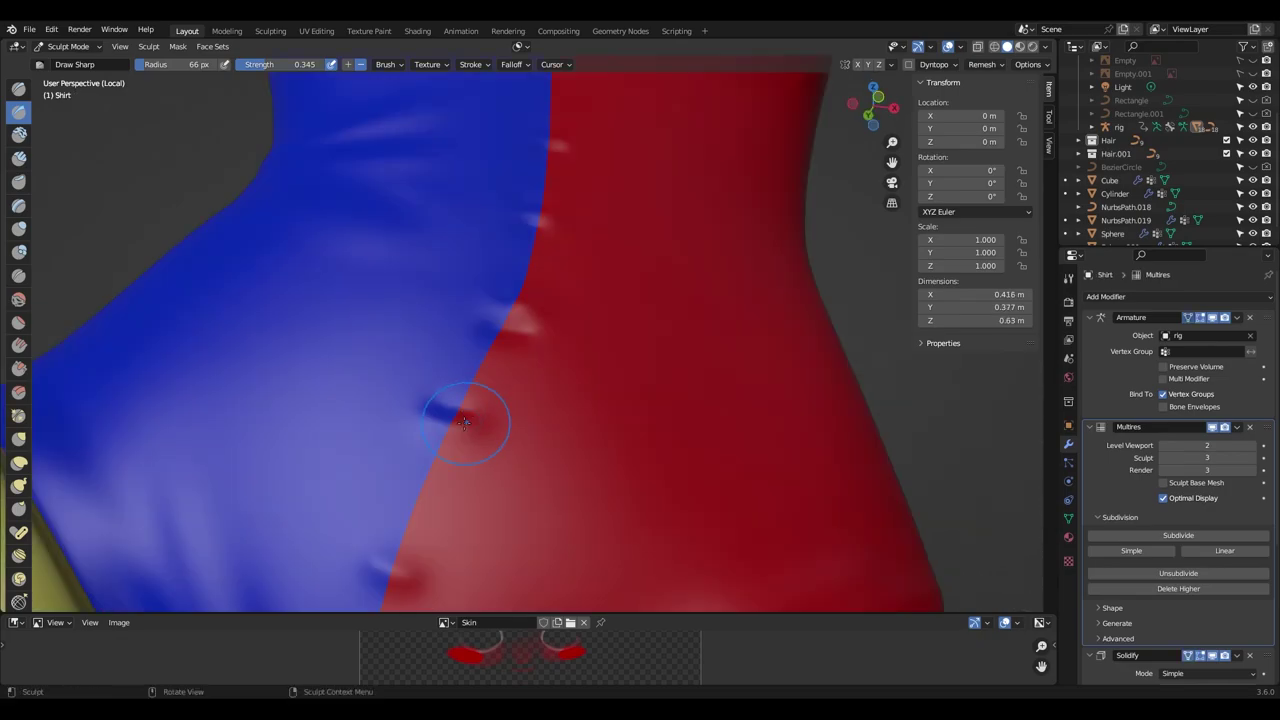
Orbit around the Shirt to inspect the sharp folds along its blue/red seam.
{"action": "scroll", "coordinate": [480, 423], "scroll_direction": "up", "scroll_amount": 5}
{"action": "middle_click_drag", "start_coordinate": [430, 437], "coordinate": [443, 371]}
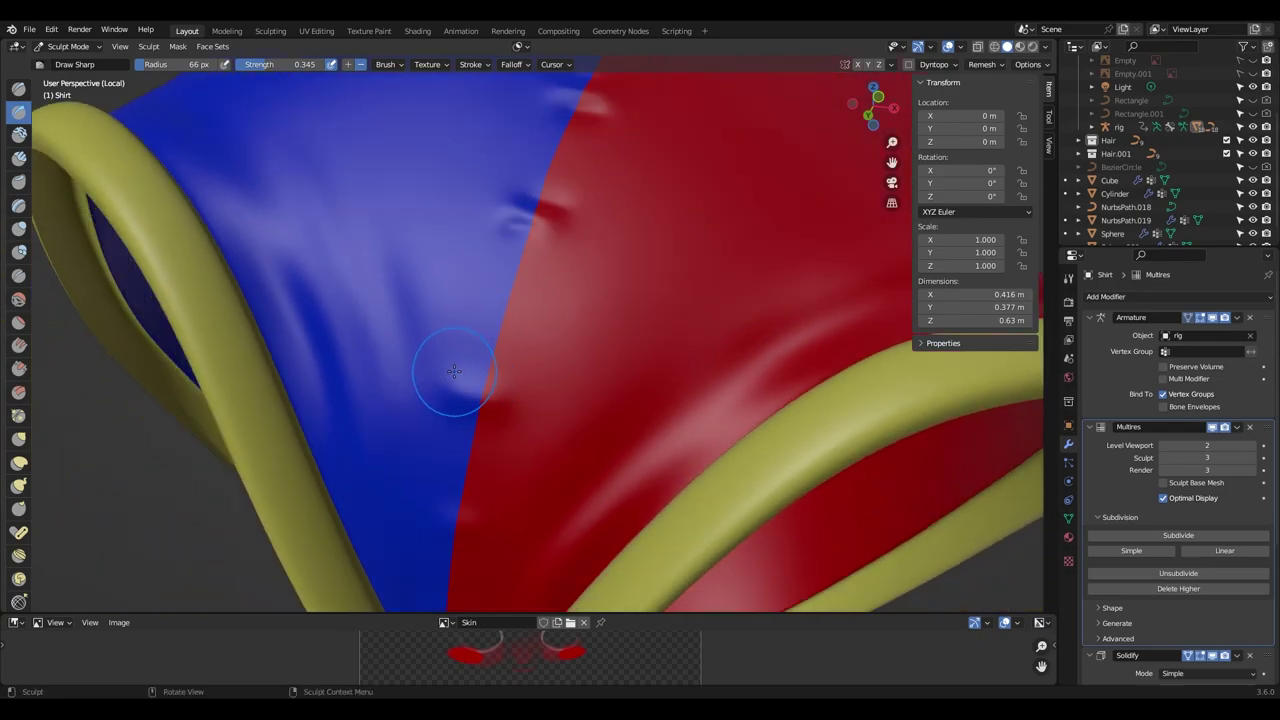
{"action": "mouse_move", "coordinate": [491, 409]}
{"action": "middle_mouse_down", "text": "shift"}
{"action": "mouse_move", "coordinate": [499, 425]}
{"action": "mouse_move", "coordinate": [510, 372]}
{"action": "middle_mouse_up", "text": "shift"}
{"action": "scroll", "coordinate": [499, 425], "scroll_direction": "up", "scroll_amount": 1}
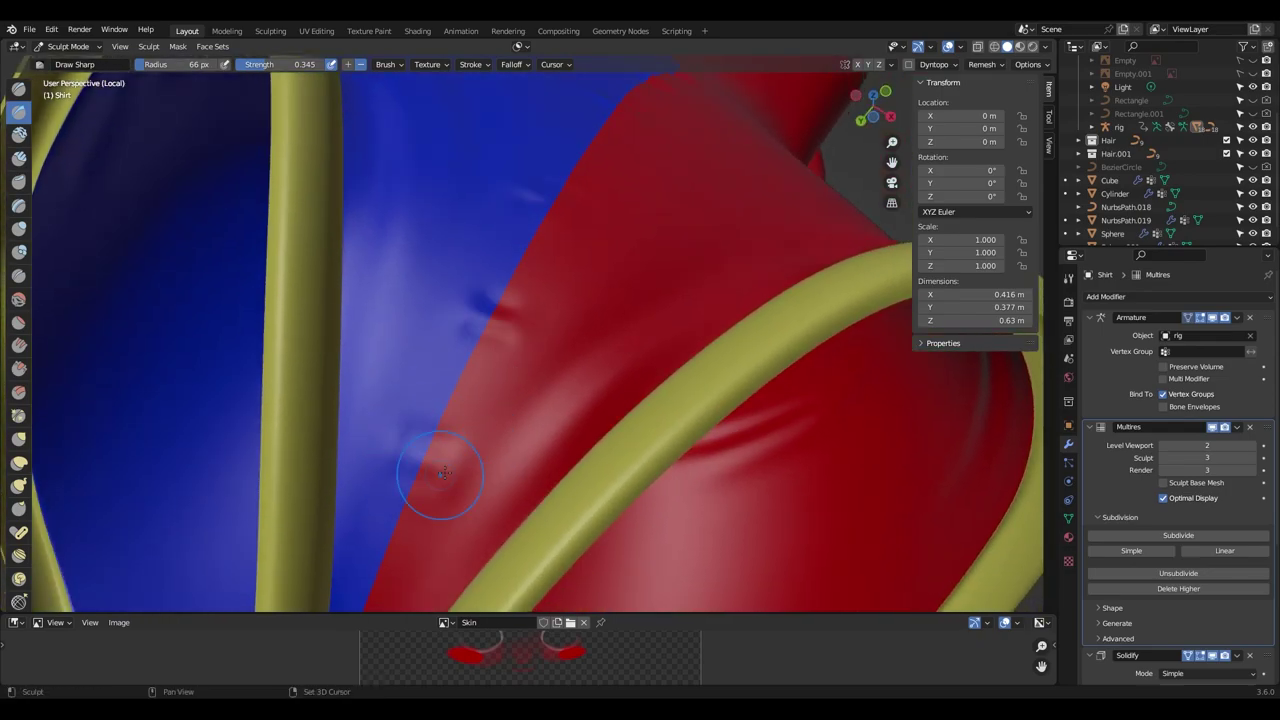
{"action": "mouse_move", "coordinate": [443, 473]}
{"action": "middle_mouse_down"}
{"action": "mouse_move", "coordinate": [487, 363]}
{"action": "mouse_move", "coordinate": [486, 375]}
{"action": "mouse_move", "coordinate": [513, 378]}
{"action": "middle_mouse_up"}
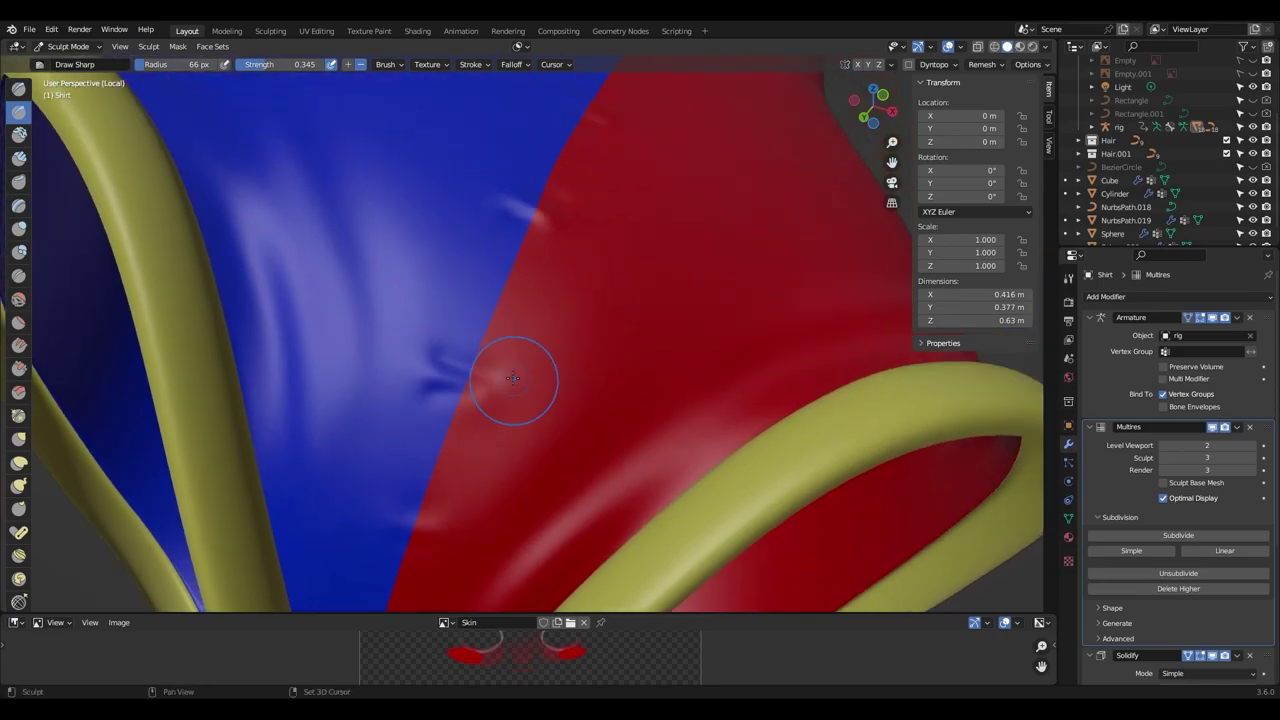
{"action": "middle_click_drag", "start_coordinate": [467, 338], "coordinate": [406, 390]}
{"action": "middle_click_drag", "start_coordinate": [418, 440], "coordinate": [530, 387]}
{"action": "mouse_move", "coordinate": [433, 401]}
{"action": "middle_mouse_down"}
{"action": "mouse_move", "coordinate": [571, 380]}
{"action": "mouse_move", "coordinate": [538, 391]}
{"action": "middle_mouse_up"}
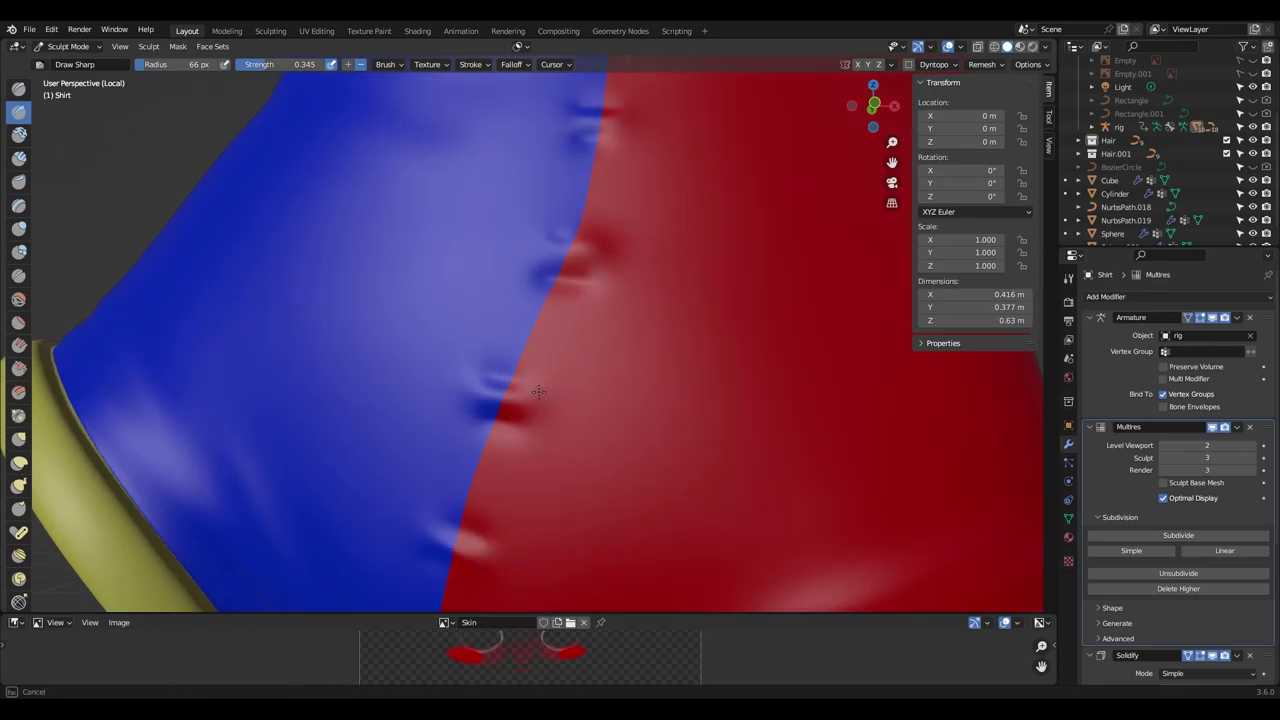
{"action": "mouse_move", "coordinate": [628, 377]}
{"action": "middle_mouse_down"}
{"action": "mouse_move", "coordinate": [579, 380]}
{"action": "mouse_move", "coordinate": [531, 432]}
{"action": "mouse_move", "coordinate": [506, 383]}
{"action": "middle_mouse_up"}
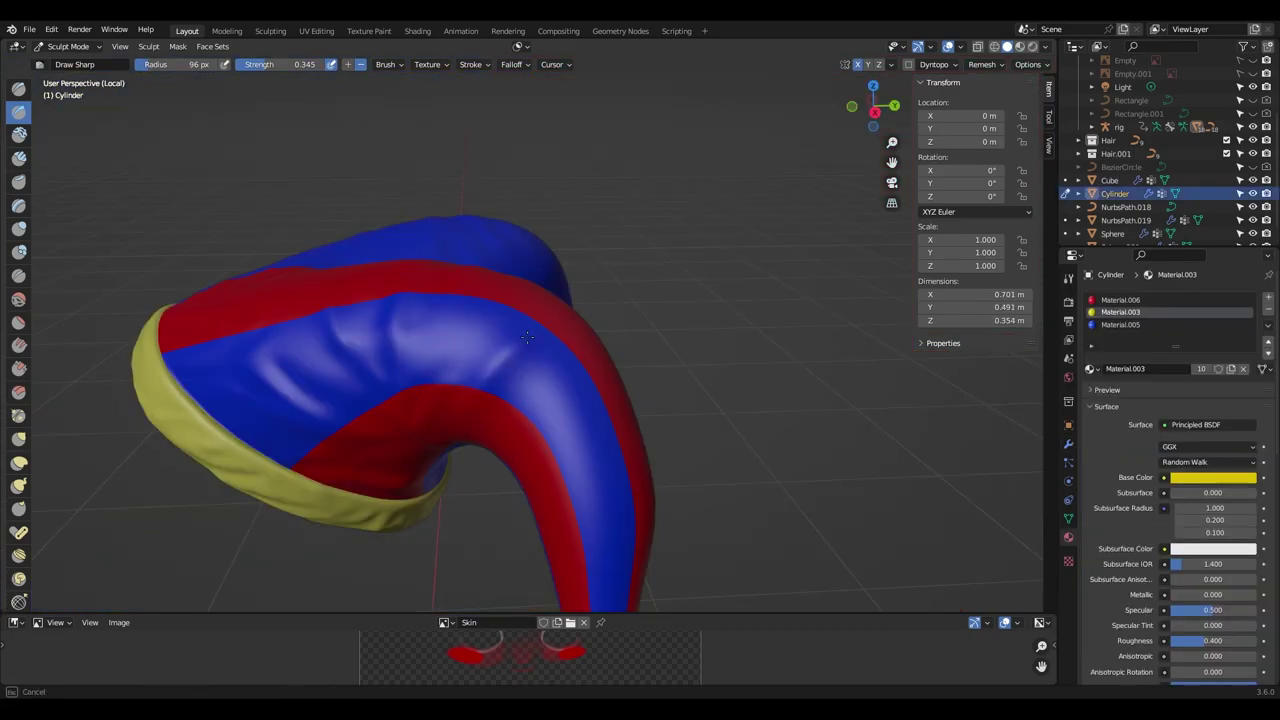
{"action": "mouse_move", "coordinate": [527, 338]}
{"action": "middle_mouse_down"}
{"action": "mouse_move", "coordinate": [428, 386]}
{"action": "mouse_move", "coordinate": [420, 234]}
{"action": "middle_mouse_up"}
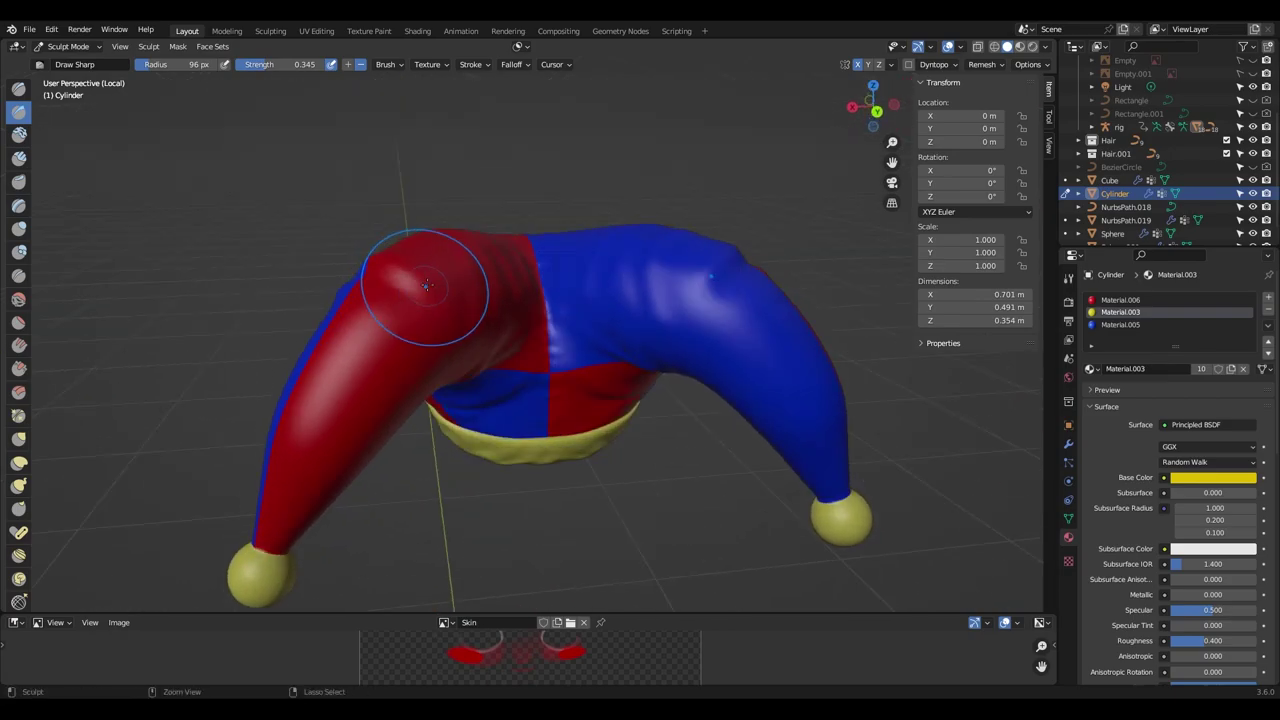
Carve a deep Draw Sharp crease into the jester hat's red arm, orbiting around the crown.
{"action": "scroll", "coordinate": [457, 294], "scroll_direction": "up", "scroll_amount": 3}
{"action": "middle_click_drag", "start_coordinate": [395, 296], "coordinate": [371, 286]}
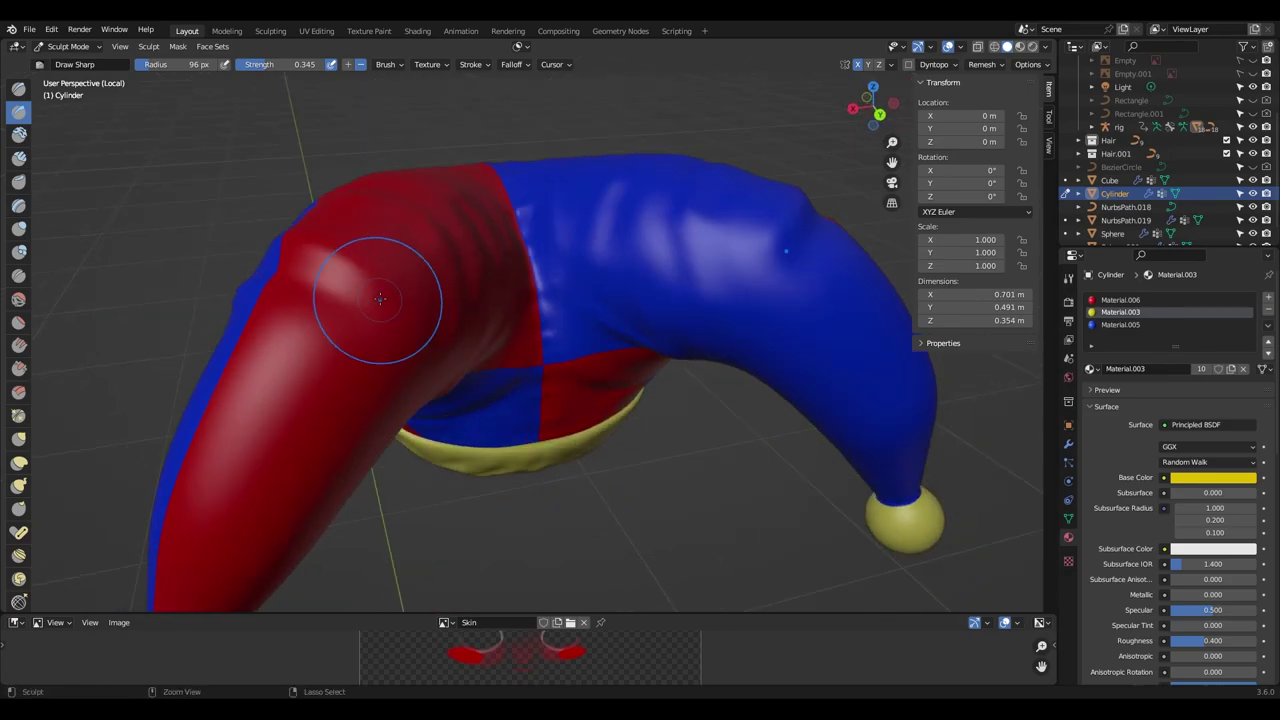
{"action": "scroll", "coordinate": [375, 320], "scroll_direction": "up", "scroll_amount": 2}
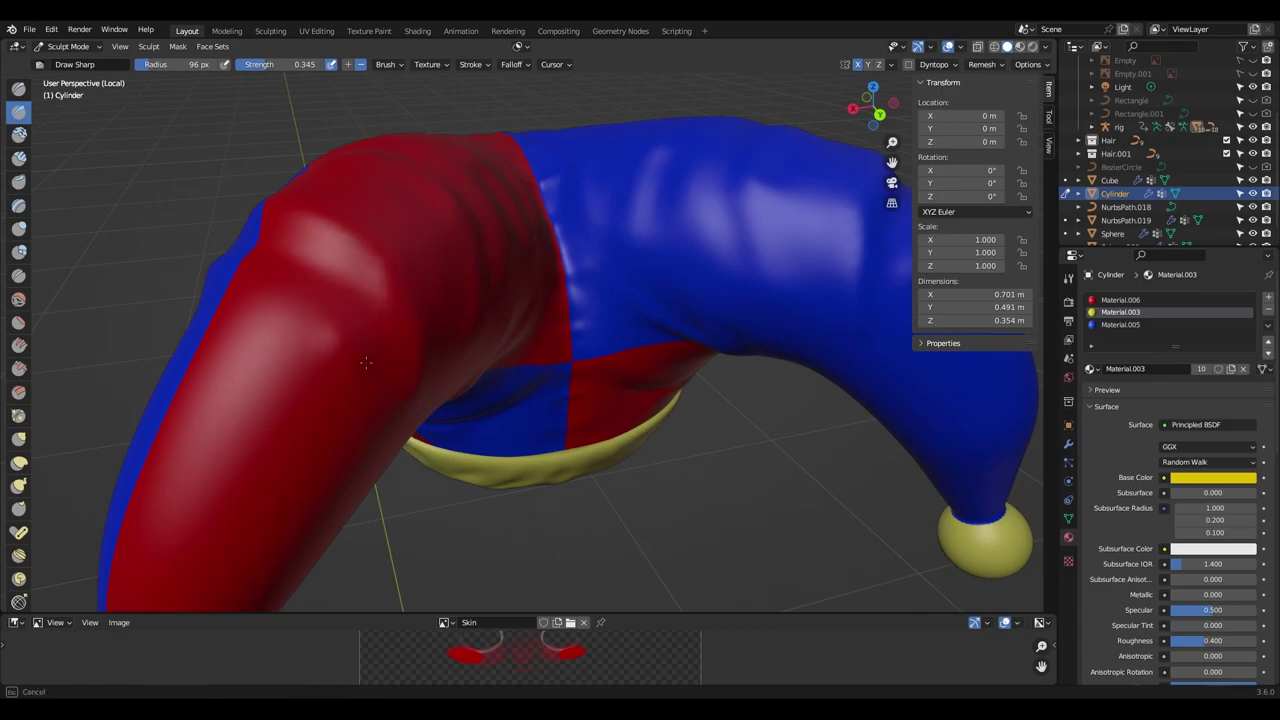
{"action": "middle_click_drag", "start_coordinate": [391, 378], "coordinate": [424, 378]}
{"action": "left_click_drag", "start_coordinate": [424, 378], "coordinate": [343, 429]}
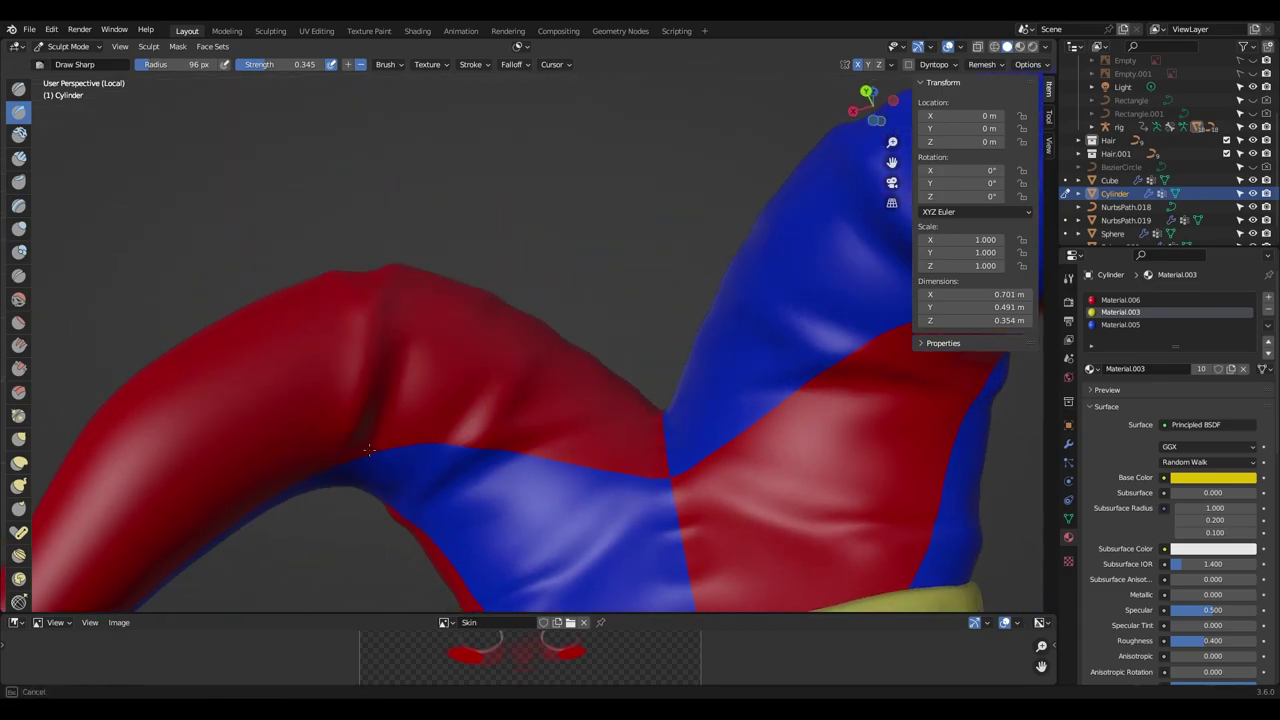
{"action": "mouse_move", "coordinate": [343, 429]}
{"action": "middle_mouse_down"}
{"action": "mouse_move", "coordinate": [315, 315]}
{"action": "mouse_move", "coordinate": [468, 394]}
{"action": "mouse_move", "coordinate": [443, 371]}
{"action": "mouse_move", "coordinate": [526, 342]}
{"action": "middle_mouse_up"}
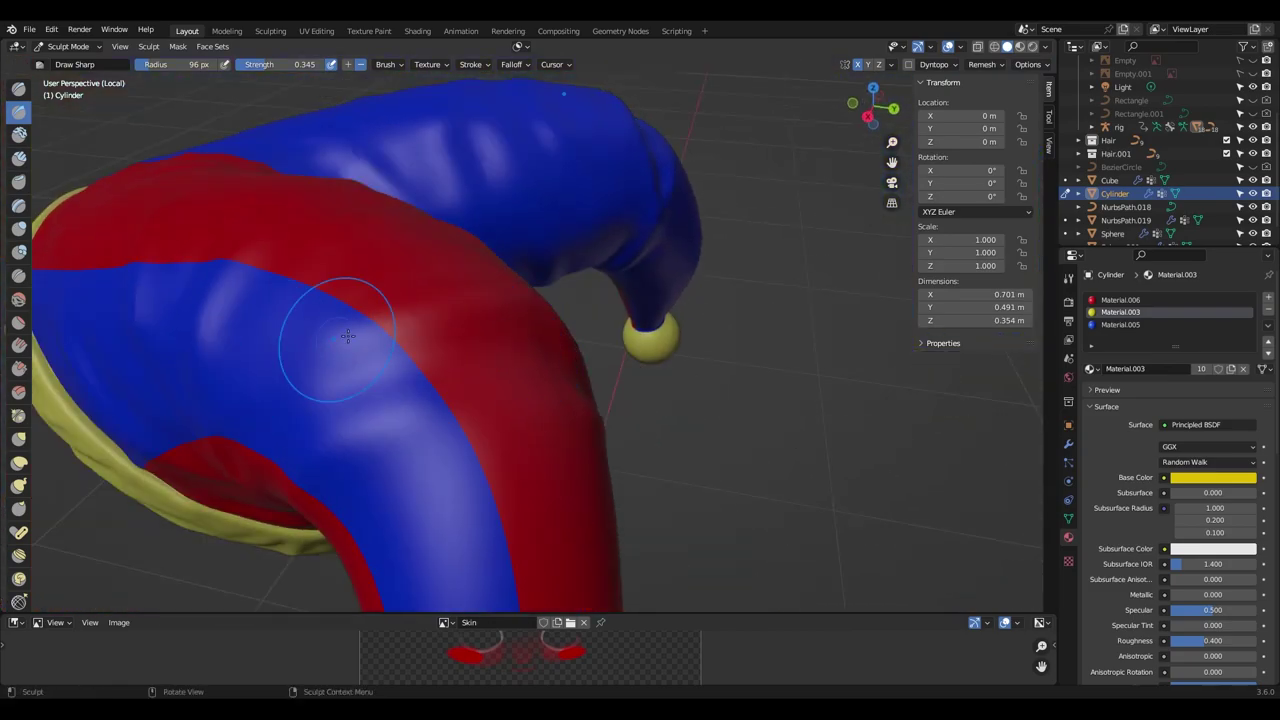
{"action": "middle_click_drag", "start_coordinate": [337, 297], "coordinate": [380, 351]}
{"action": "mouse_move", "coordinate": [386, 291]}
{"action": "middle_mouse_down"}
{"action": "mouse_move", "coordinate": [400, 272]}
{"action": "mouse_move", "coordinate": [414, 286]}
{"action": "mouse_move", "coordinate": [428, 402]}
{"action": "middle_mouse_up"}
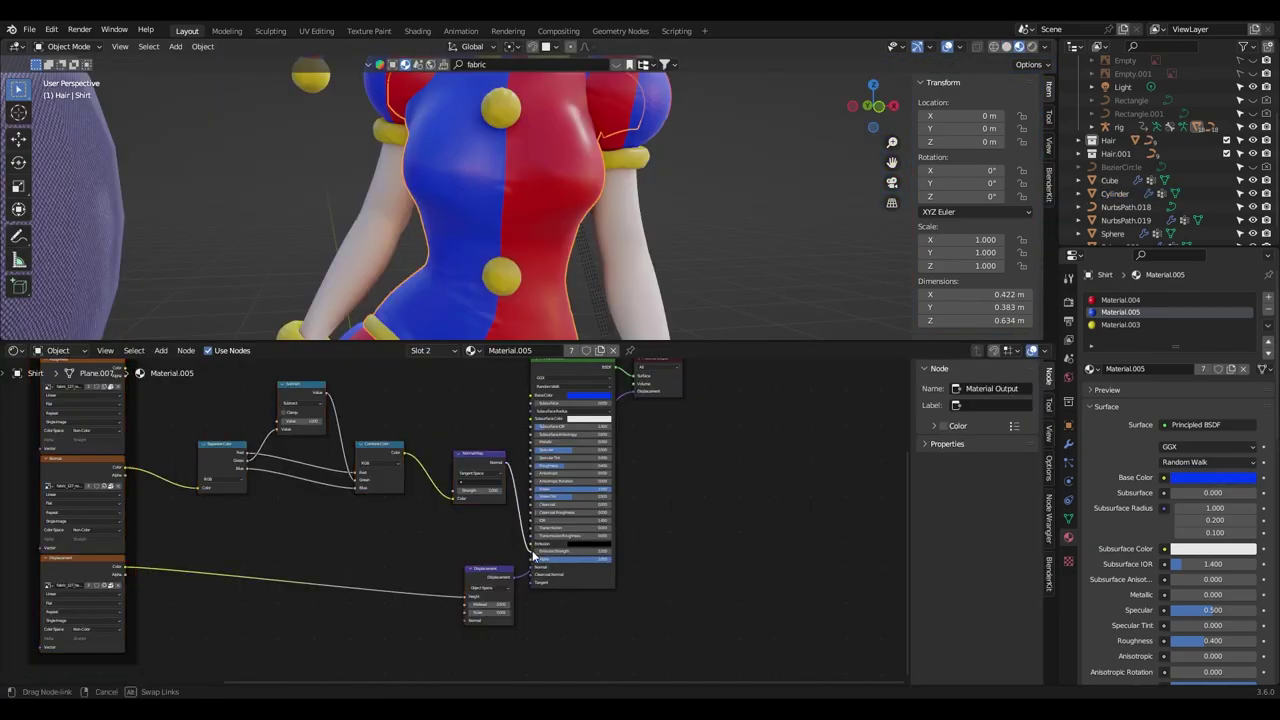
Connect the Mapping node's Vector output to the shirt material's fabric texture nodes.
{"action": "left_click_drag", "start_coordinate": [530, 568], "coordinate": [469, 520]}
{"action": "key", "text": "Home"}
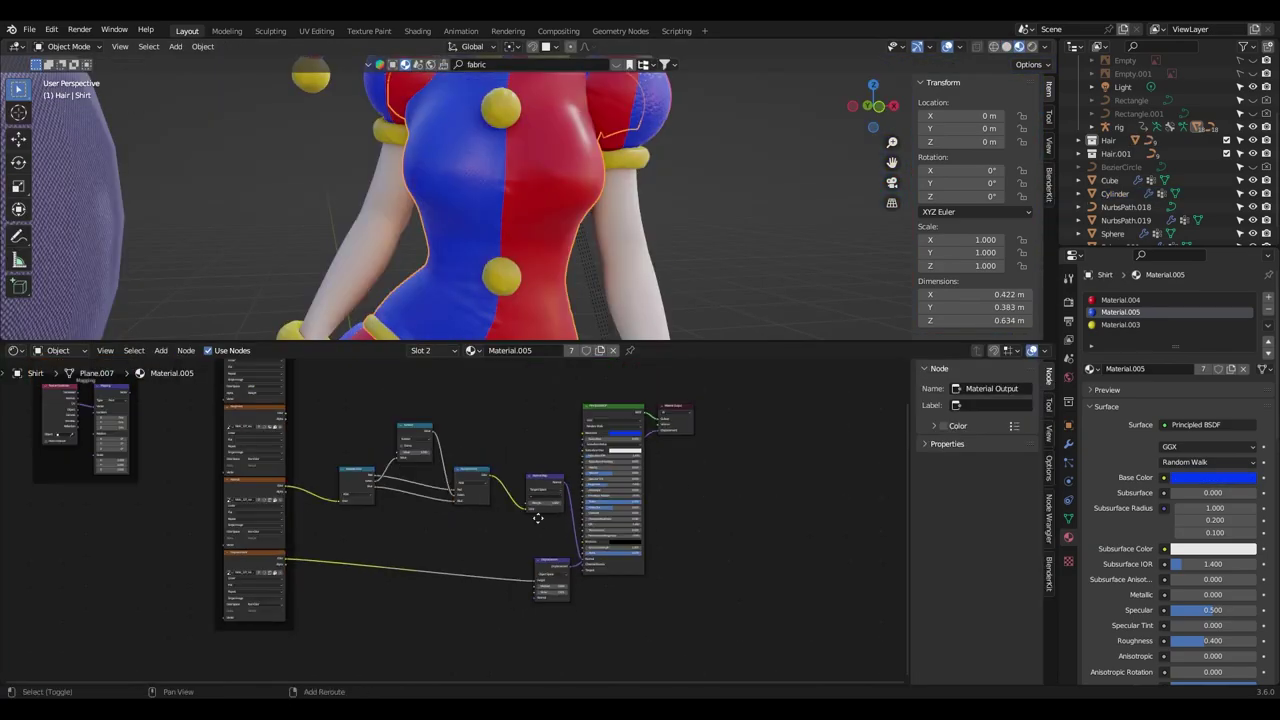
{"action": "scroll", "coordinate": [468, 168], "scroll_direction": "up", "scroll_amount": 5}
{"action": "mouse_move", "coordinate": [468, 168]}
{"action": "middle_mouse_down"}
{"action": "mouse_move", "coordinate": [566, 236]}
{"action": "mouse_move", "coordinate": [604, 317]}
{"action": "middle_mouse_up"}
{"action": "scroll", "coordinate": [318, 578], "scroll_direction": "up", "scroll_amount": 2}
{"action": "middle_click_drag", "start_coordinate": [180, 565], "coordinate": [333, 561]}
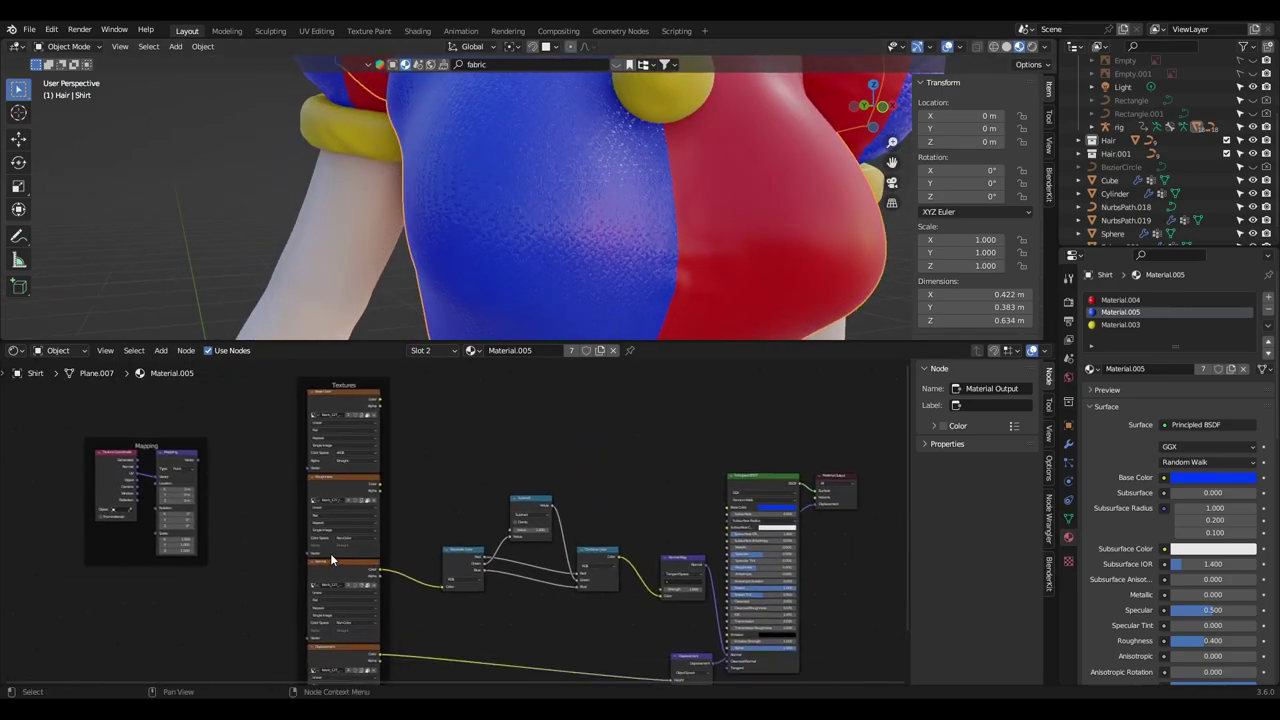
{"action": "left_click_drag", "start_coordinate": [197, 460], "coordinate": [306, 470]}
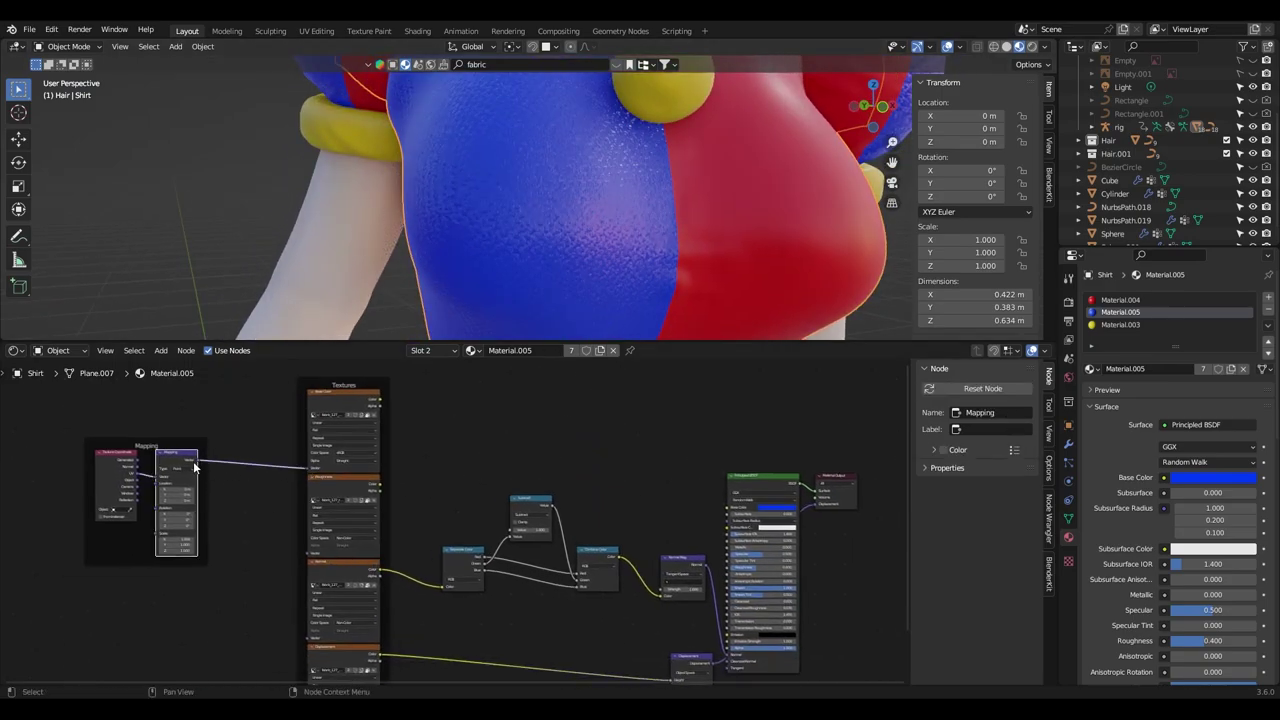
{"action": "scroll", "coordinate": [197, 468], "scroll_direction": "down", "scroll_amount": 2}
{"action": "middle_click_drag", "start_coordinate": [197, 468], "coordinate": [233, 432]}
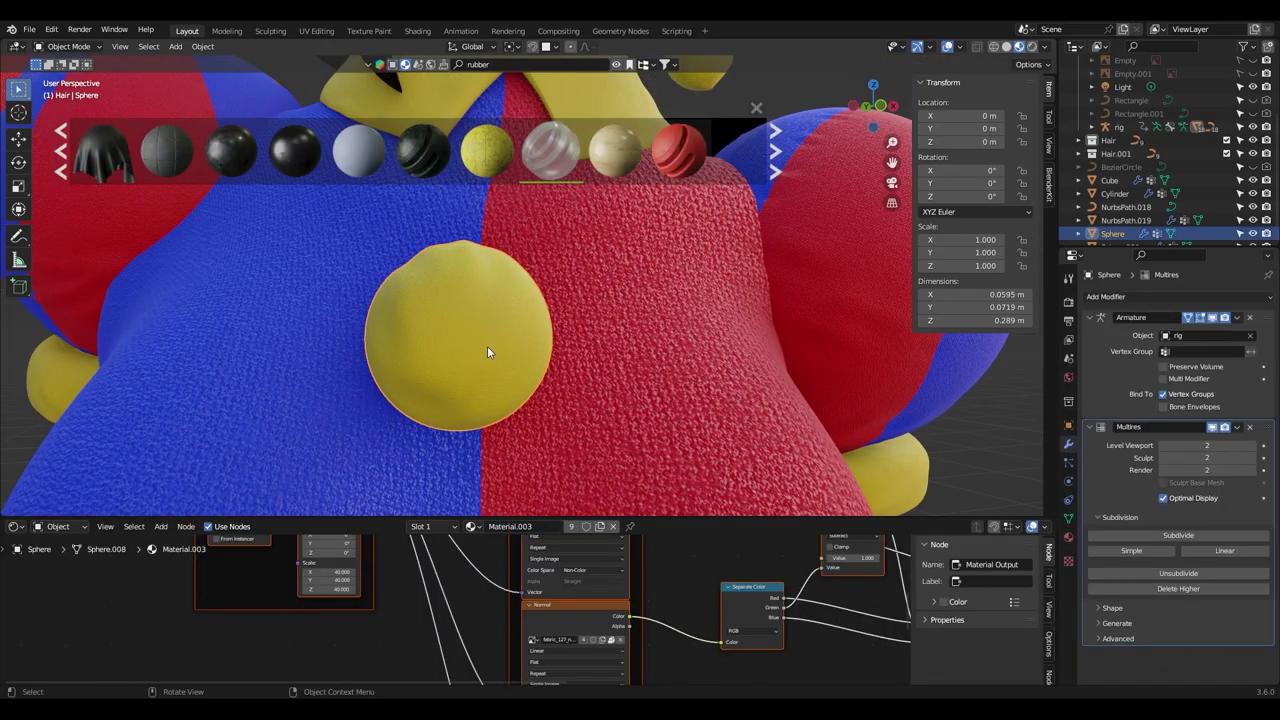
Toggle the yellow button sphere into Edit Mode and back, then zoom in to inspect it.
{"action": "key", "text": "Tab"}
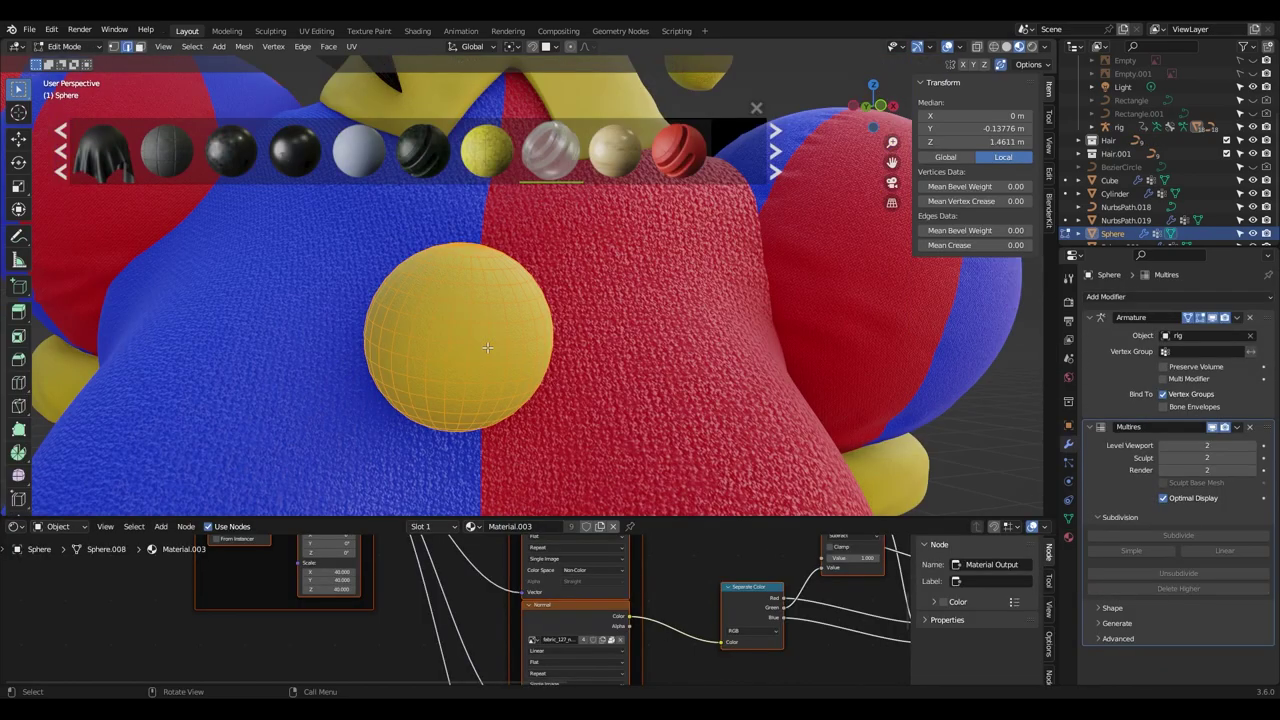
{"action": "key", "text": "Tab"}
{"action": "scroll", "coordinate": [585, 336], "scroll_direction": "up", "scroll_amount": 3}
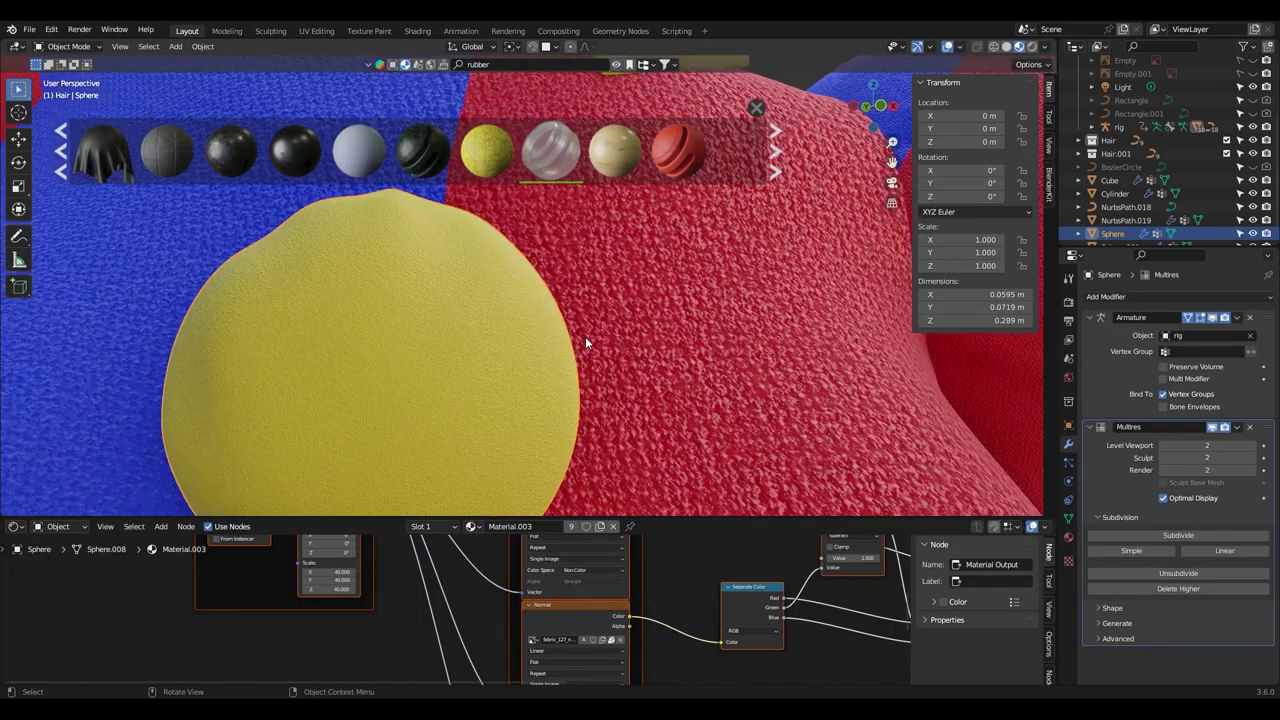
{"action": "mouse_move", "coordinate": [584, 338]}
{"action": "middle_mouse_down"}
{"action": "mouse_move", "coordinate": [593, 328]}
{"action": "mouse_move", "coordinate": [580, 308]}
{"action": "mouse_move", "coordinate": [566, 332]}
{"action": "mouse_move", "coordinate": [516, 332]}
{"action": "mouse_move", "coordinate": [544, 309]}
{"action": "middle_mouse_up"}
{"action": "scroll", "coordinate": [592, 328], "scroll_direction": "down", "scroll_amount": 5}
{"action": "scroll", "coordinate": [591, 375], "scroll_direction": "up", "scroll_amount": 2}
{"action": "scroll", "coordinate": [530, 331], "scroll_direction": "up", "scroll_amount": 4}
{"action": "scroll", "coordinate": [516, 325], "scroll_direction": "up", "scroll_amount": 3}
{"action": "scroll", "coordinate": [530, 335], "scroll_direction": "up", "scroll_amount": 1}
{"action": "scroll", "coordinate": [540, 309], "scroll_direction": "down", "scroll_amount": 5}
{"action": "scroll", "coordinate": [531, 320], "scroll_direction": "up", "scroll_amount": 5, "text": "shift"}
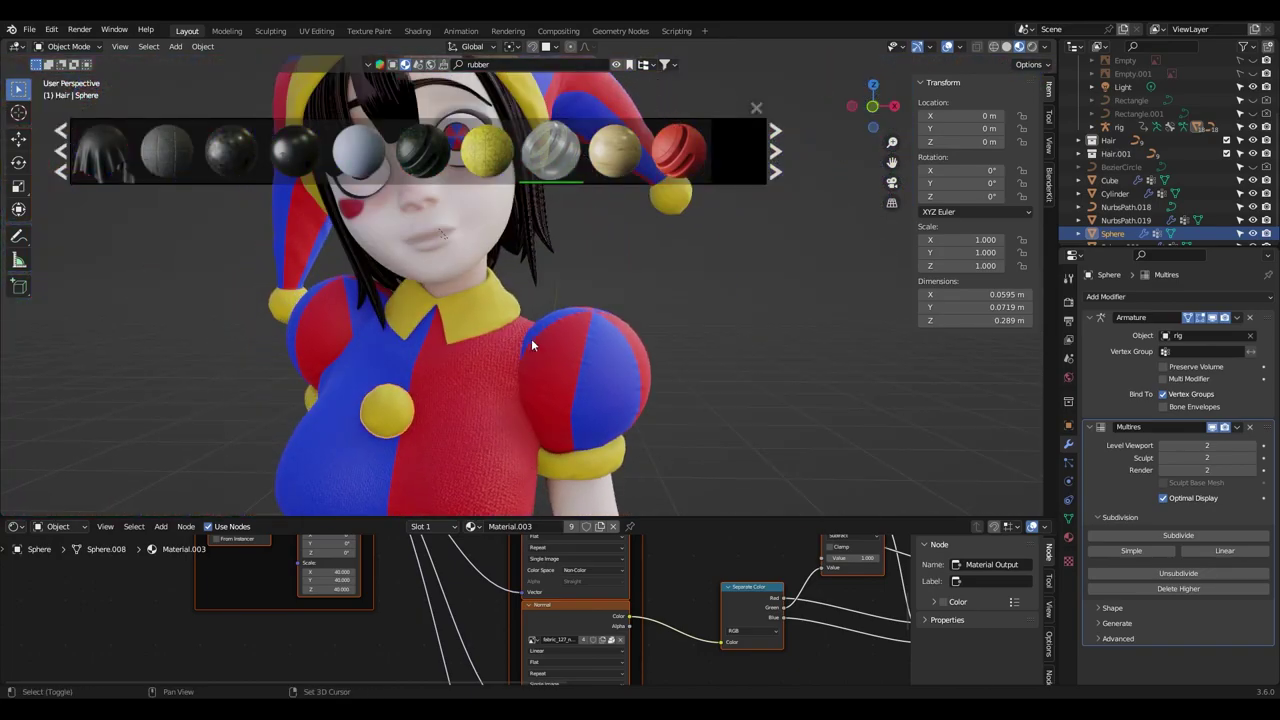
{"action": "scroll", "coordinate": [570, 260], "scroll_direction": "up", "scroll_amount": 2, "text": "shift"}
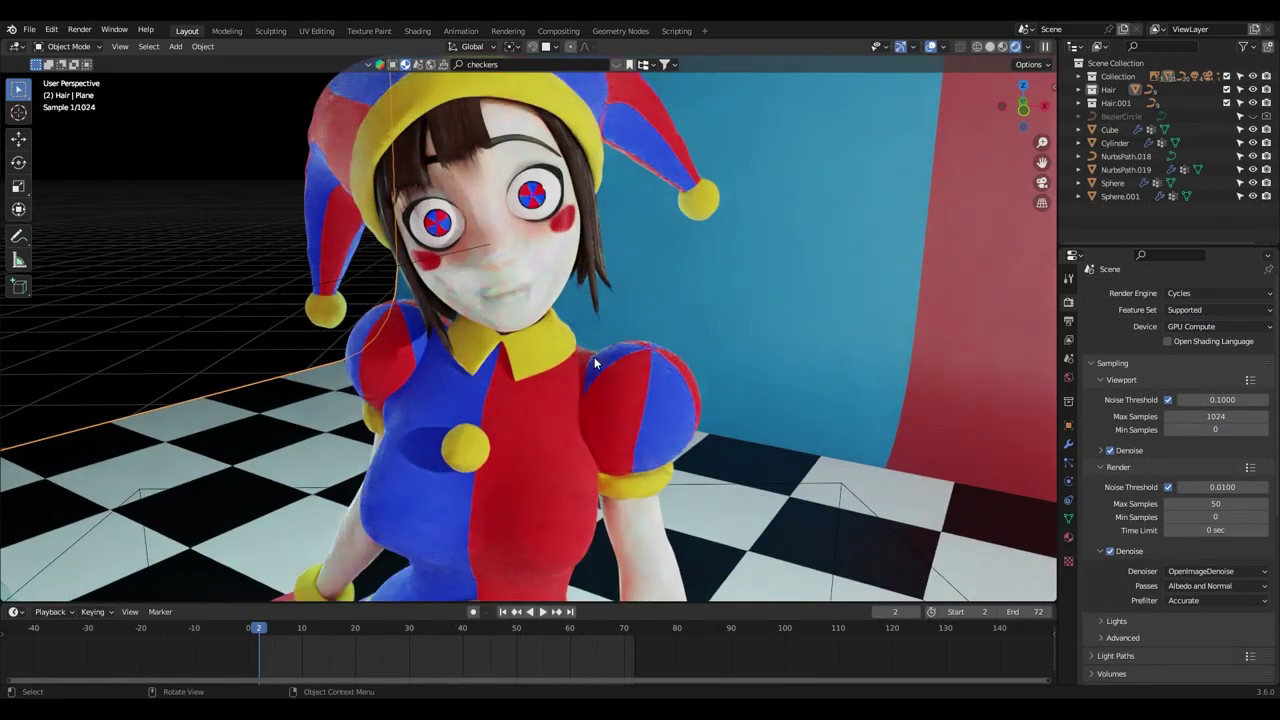
{"action": "scroll", "coordinate": [594, 357], "scroll_direction": "up", "scroll_amount": 2}
{"action": "middle_click_drag", "start_coordinate": [595, 332], "coordinate": [594, 370]}
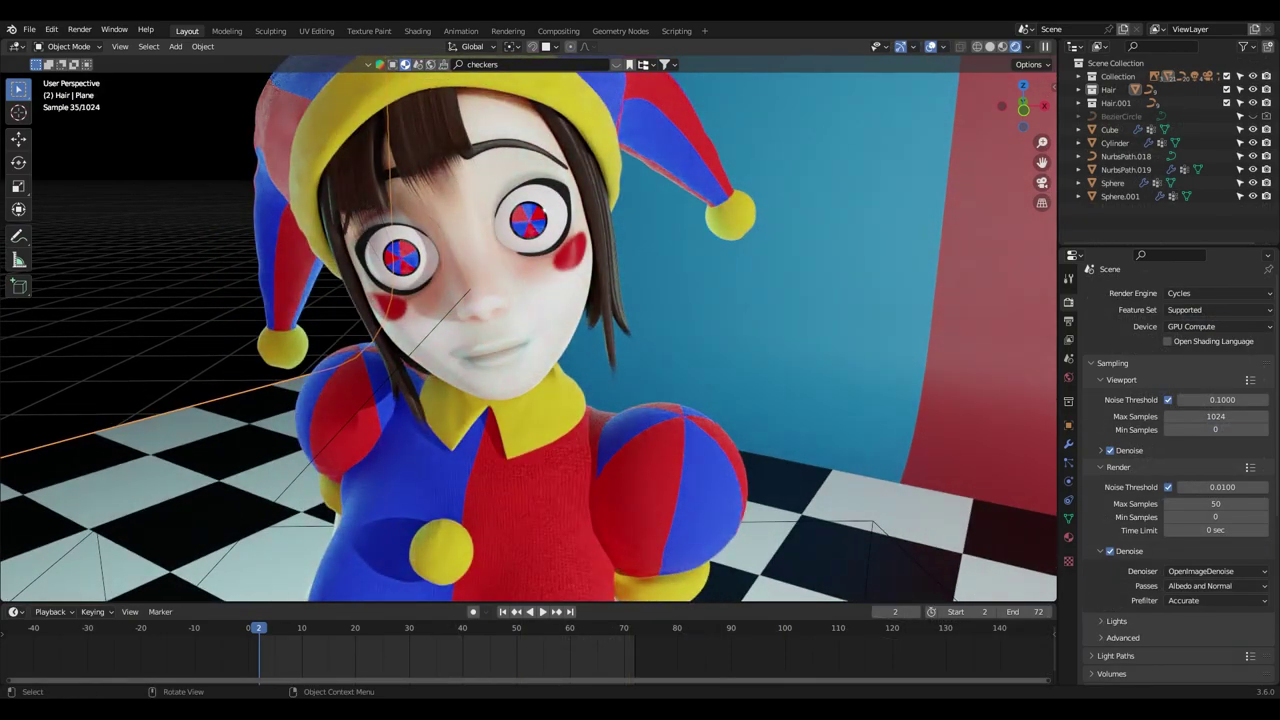
{"action": "mouse_move", "coordinate": [787, 280]}
{"action": "middle_mouse_down"}
{"action": "mouse_move", "coordinate": [708, 322]}
{"action": "mouse_move", "coordinate": [726, 297]}
{"action": "mouse_move", "coordinate": [806, 321]}
{"action": "mouse_move", "coordinate": [784, 314]}
{"action": "mouse_move", "coordinate": [774, 357]}
{"action": "mouse_move", "coordinate": [800, 385]}
{"action": "mouse_move", "coordinate": [746, 384]}
{"action": "middle_mouse_up"}
{"action": "scroll", "coordinate": [780, 320], "scroll_direction": "up", "scroll_amount": 3}
{"action": "scroll", "coordinate": [782, 327], "scroll_direction": "down", "scroll_amount": 3}
{"action": "scroll", "coordinate": [774, 357], "scroll_direction": "up", "scroll_amount": 5}
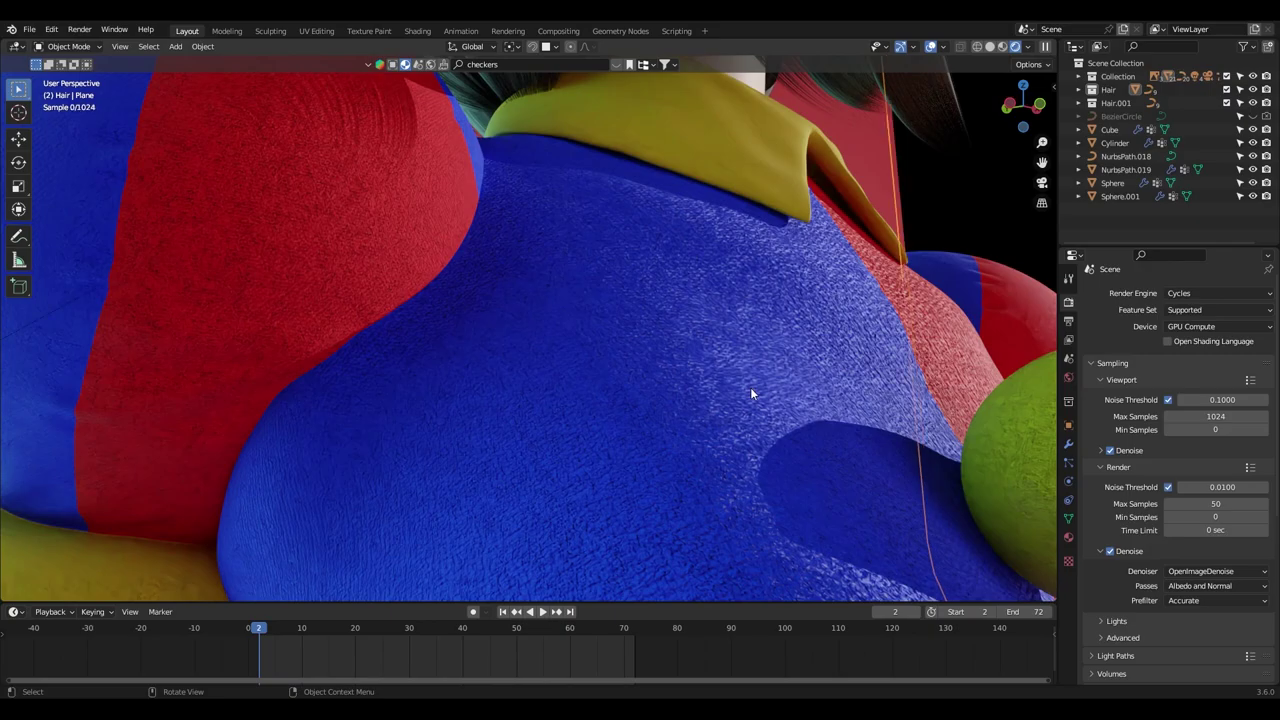
{"action": "scroll", "coordinate": [750, 388], "scroll_direction": "down", "scroll_amount": 3}
{"action": "mouse_move", "coordinate": [740, 371]}
{"action": "middle_mouse_down"}
{"action": "mouse_move", "coordinate": [711, 424]}
{"action": "mouse_move", "coordinate": [697, 420]}
{"action": "mouse_move", "coordinate": [737, 371]}
{"action": "middle_mouse_up"}
{"action": "scroll", "coordinate": [692, 432], "scroll_direction": "down", "scroll_amount": 3}
{"action": "scroll", "coordinate": [704, 406], "scroll_direction": "down", "scroll_amount": 2}
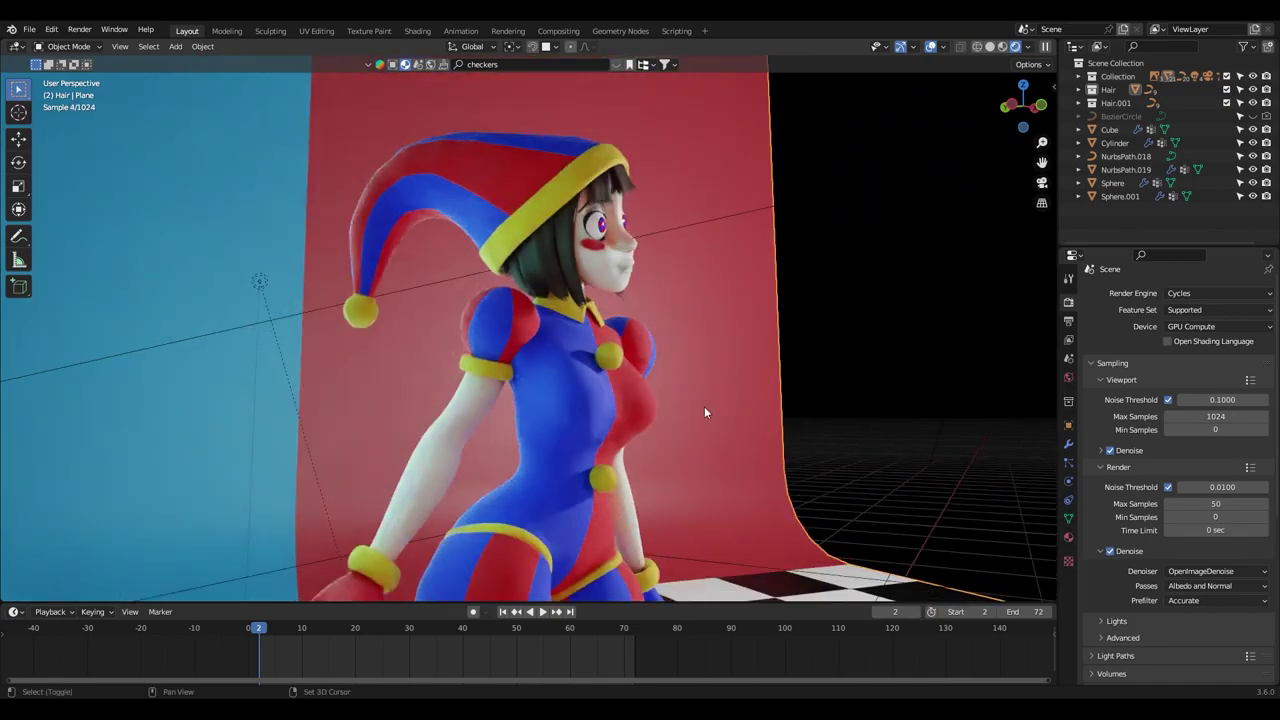
{"action": "middle_click_drag", "start_coordinate": [705, 412], "coordinate": [754, 157]}
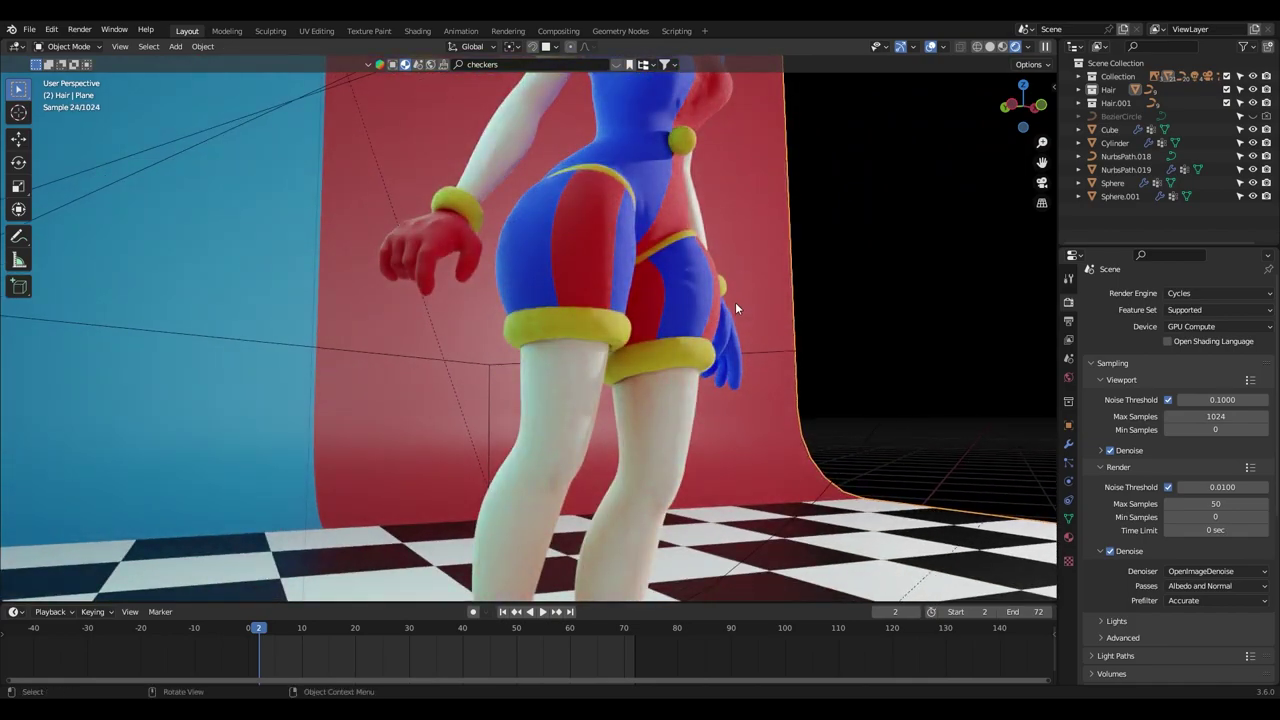
{"action": "mouse_move", "coordinate": [729, 311]}
{"action": "middle_mouse_down"}
{"action": "mouse_move", "coordinate": [566, 329]}
{"action": "mouse_move", "coordinate": [570, 365]}
{"action": "mouse_move", "coordinate": [671, 531]}
{"action": "mouse_move", "coordinate": [712, 60]}
{"action": "middle_mouse_up"}
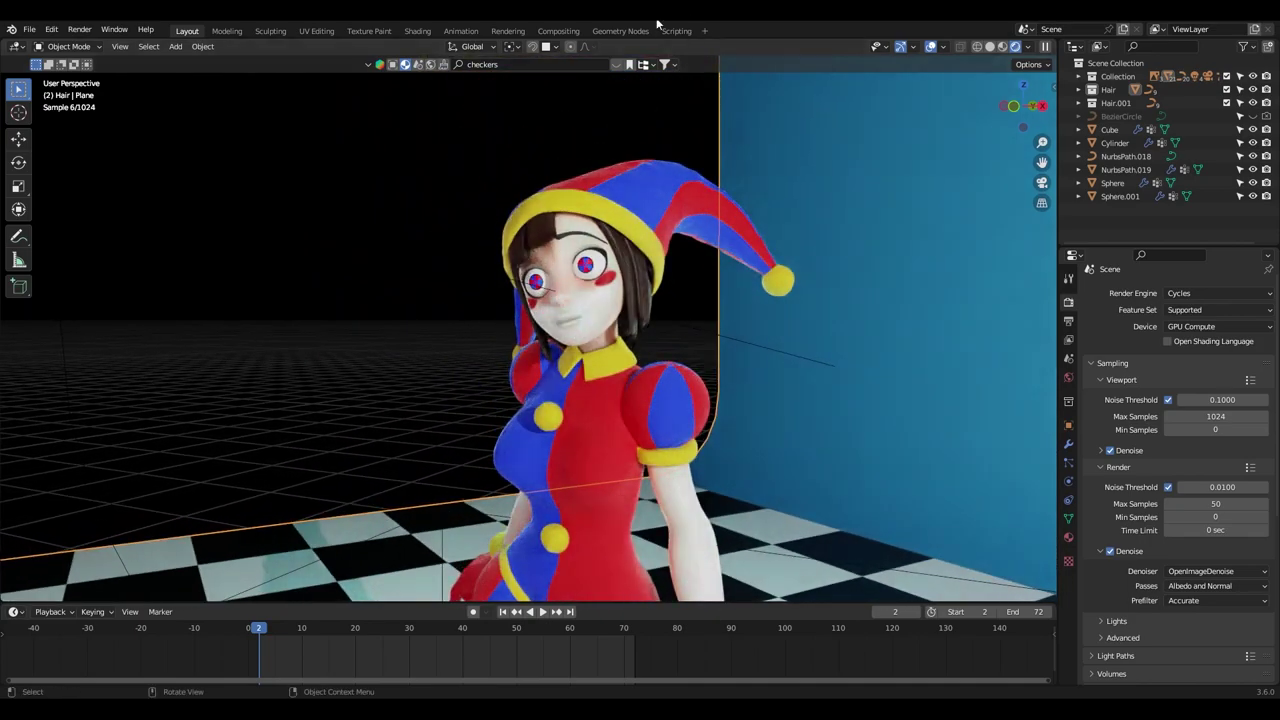
{"action": "middle_click_drag", "start_coordinate": [630, 343], "coordinate": [622, 313]}
{"action": "scroll", "coordinate": [622, 313], "scroll_direction": "up", "scroll_amount": 3}
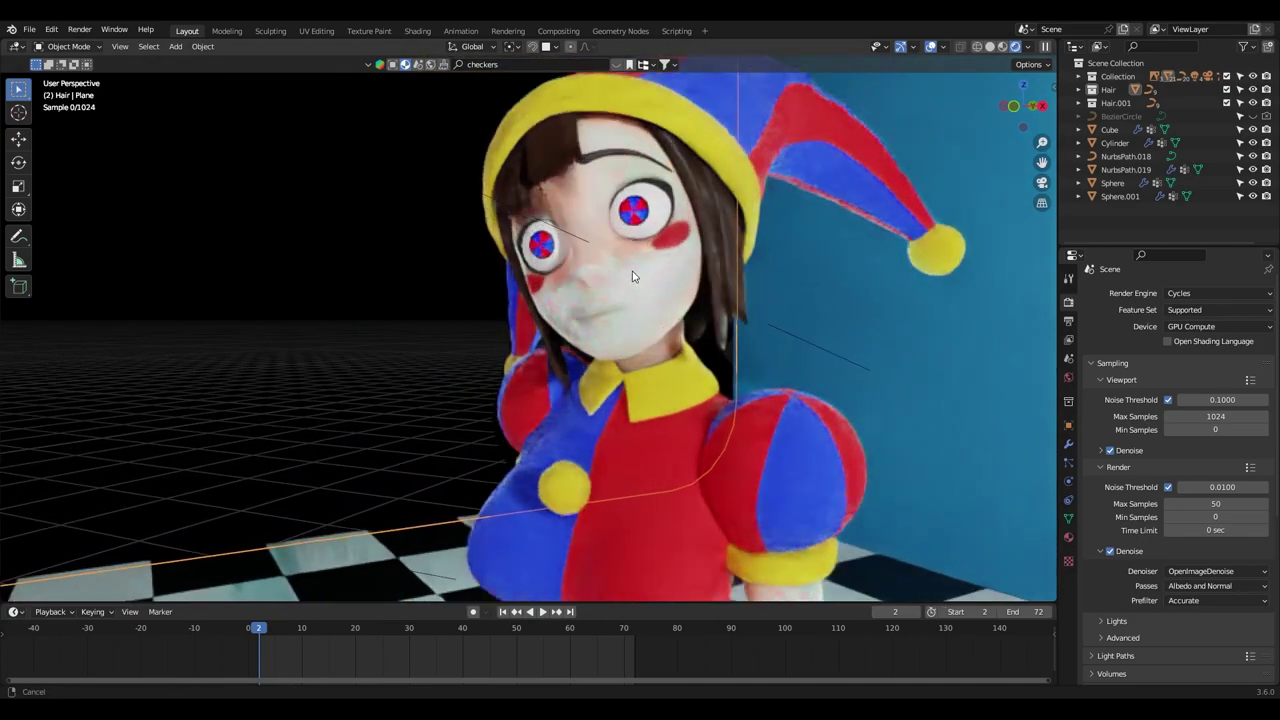
{"action": "scroll", "coordinate": [622, 313], "scroll_direction": "up", "scroll_amount": 3}
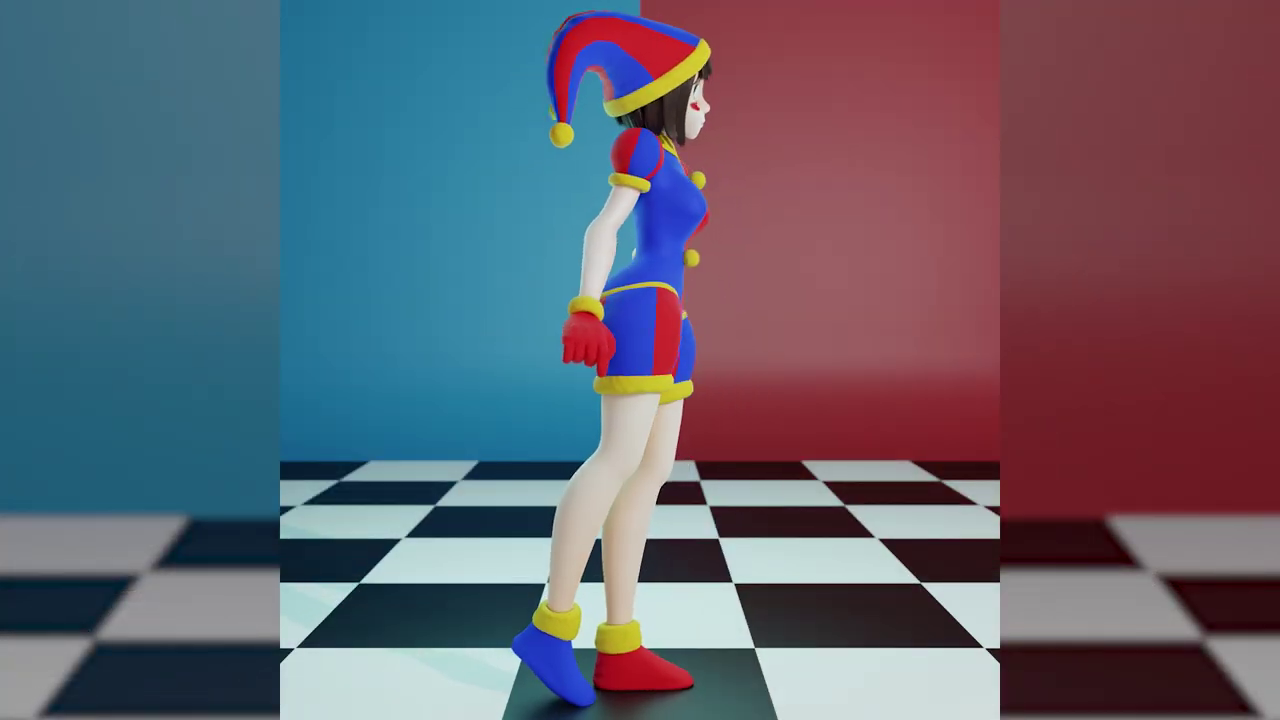